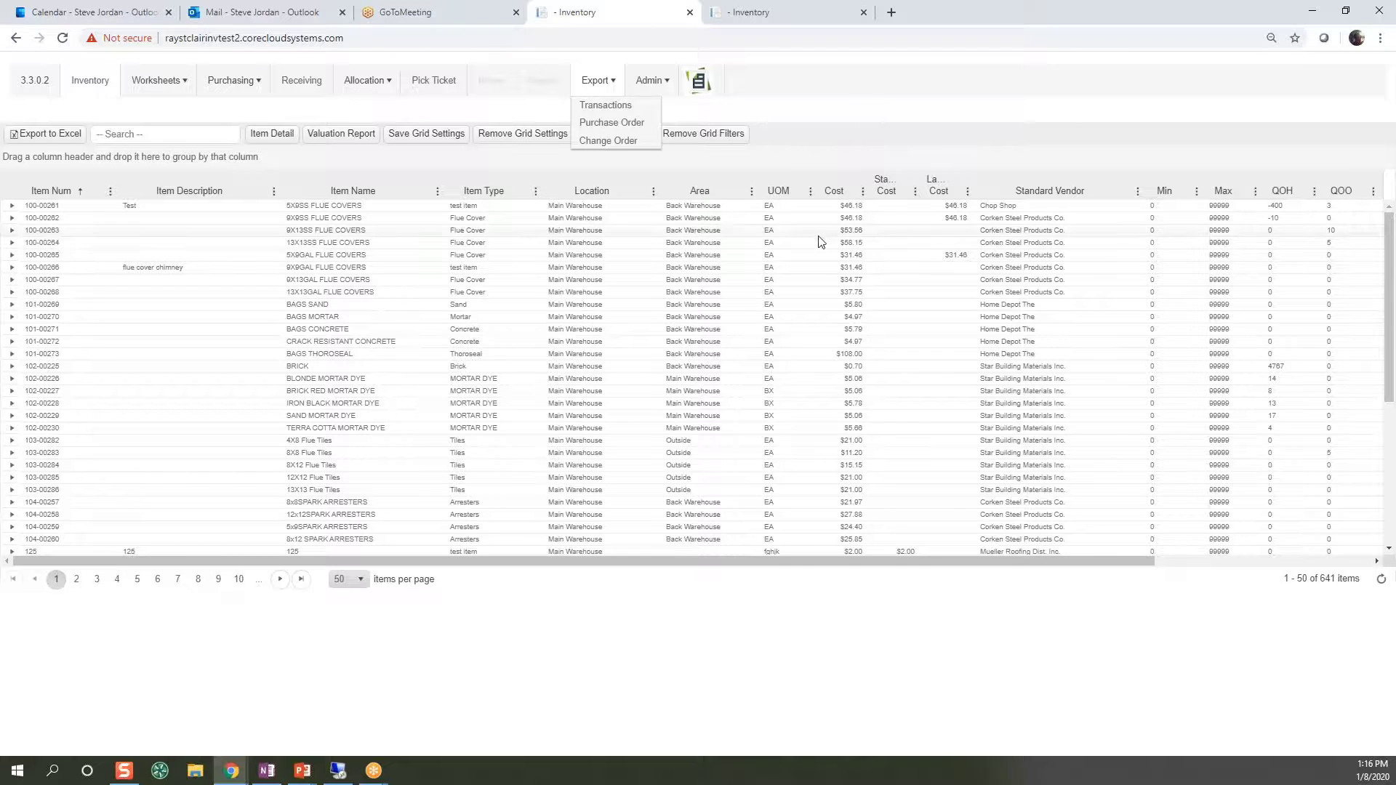
- Return to the Core Cloud home page and reopen the Inventory module from there
click(936, 114)
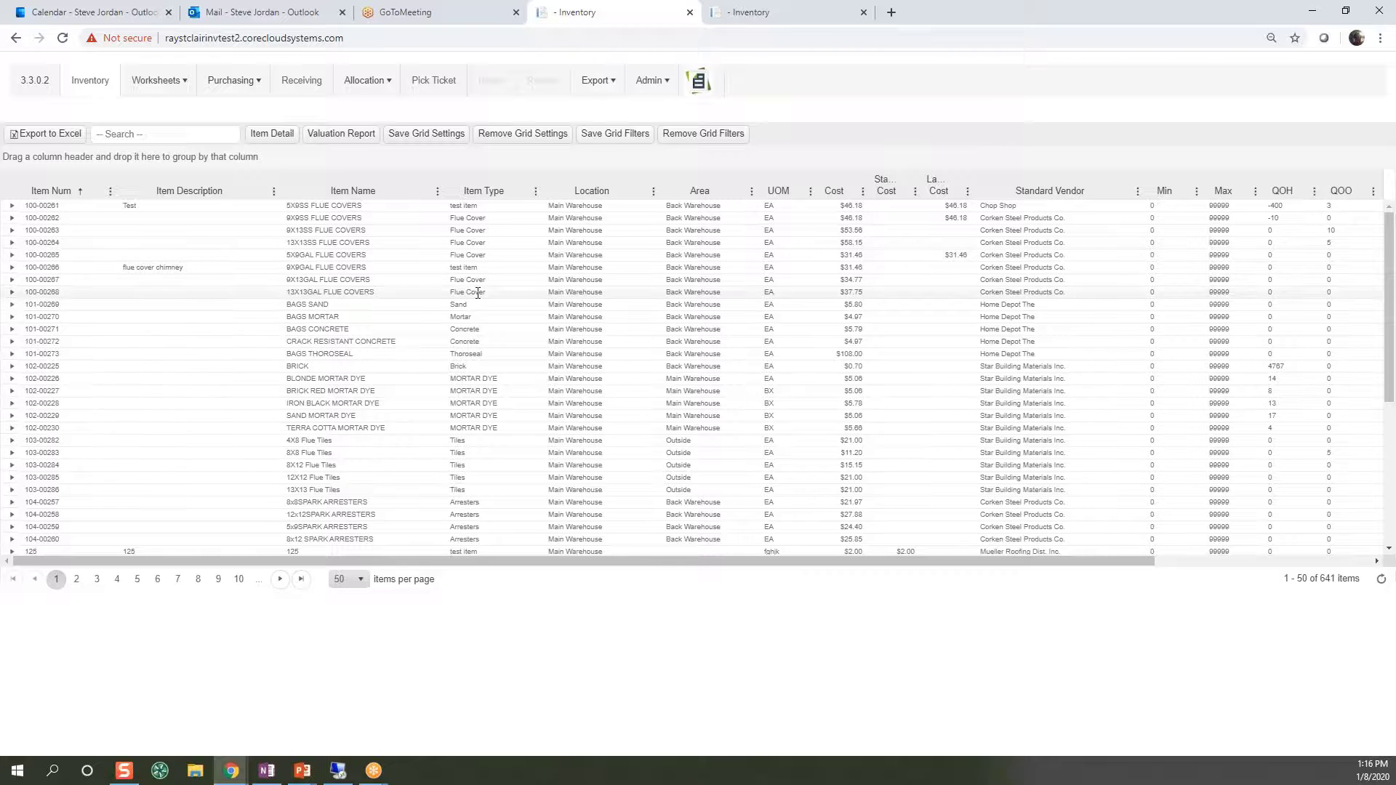
click(700, 88)
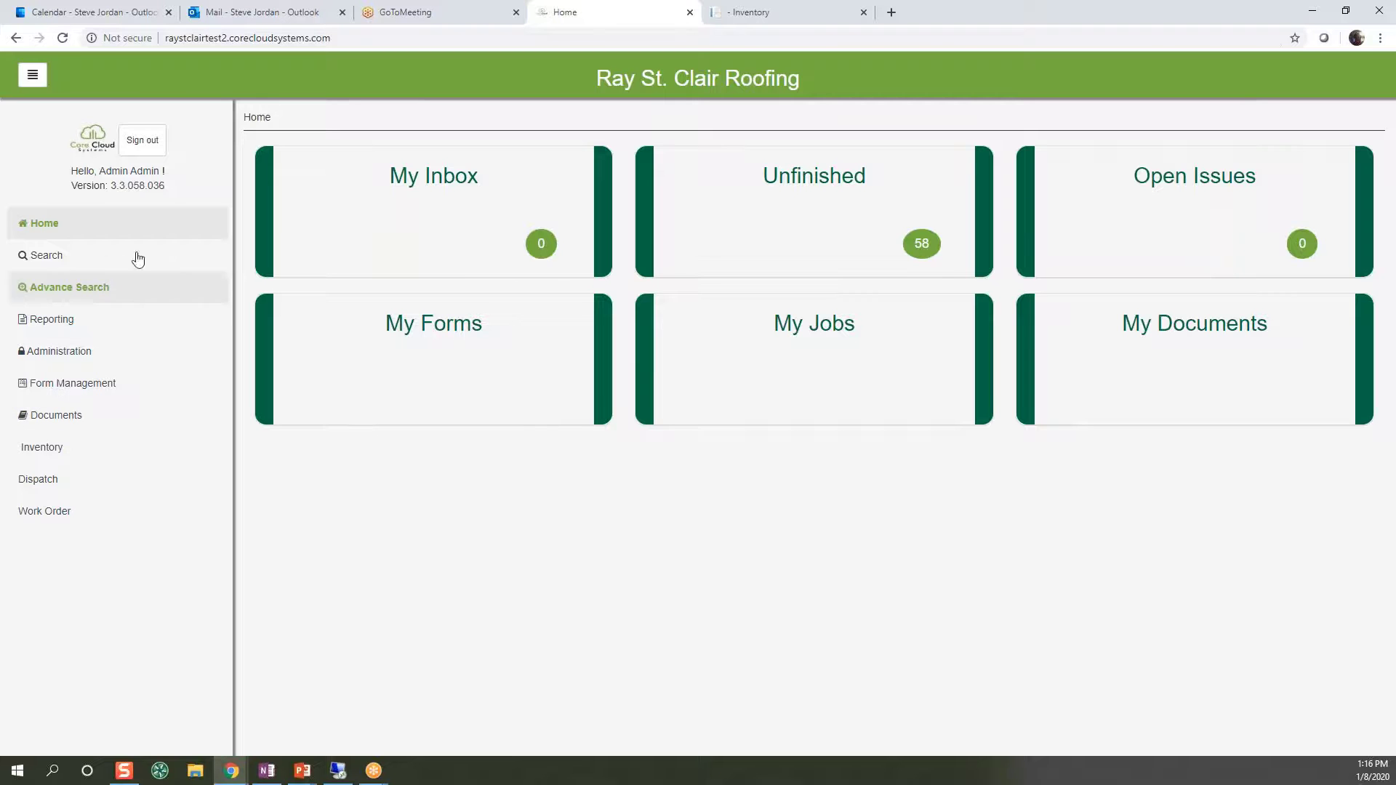
click(64, 451)
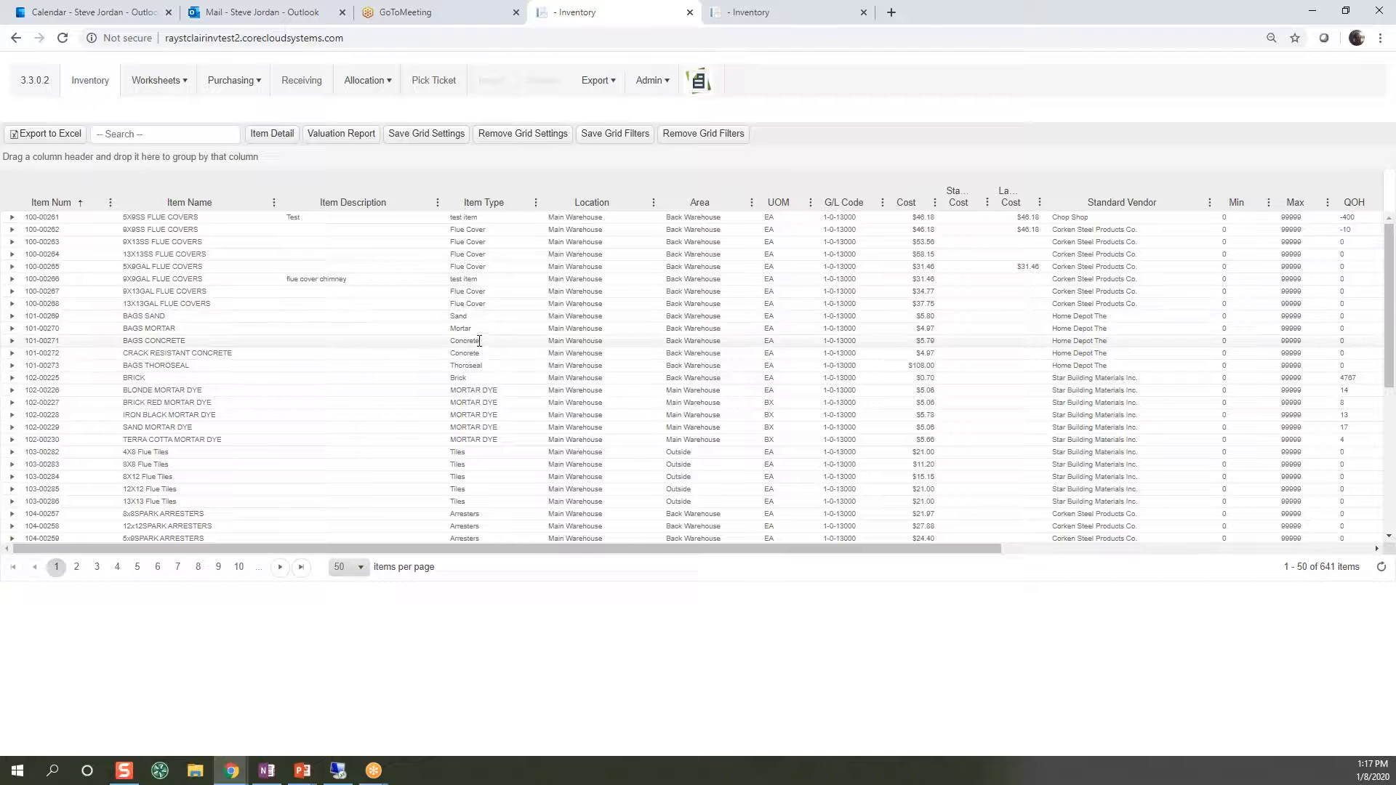
- Group the inventory grid by Location and search it for item number 100-00261, copied from the first row
mouse_move(653, 92)
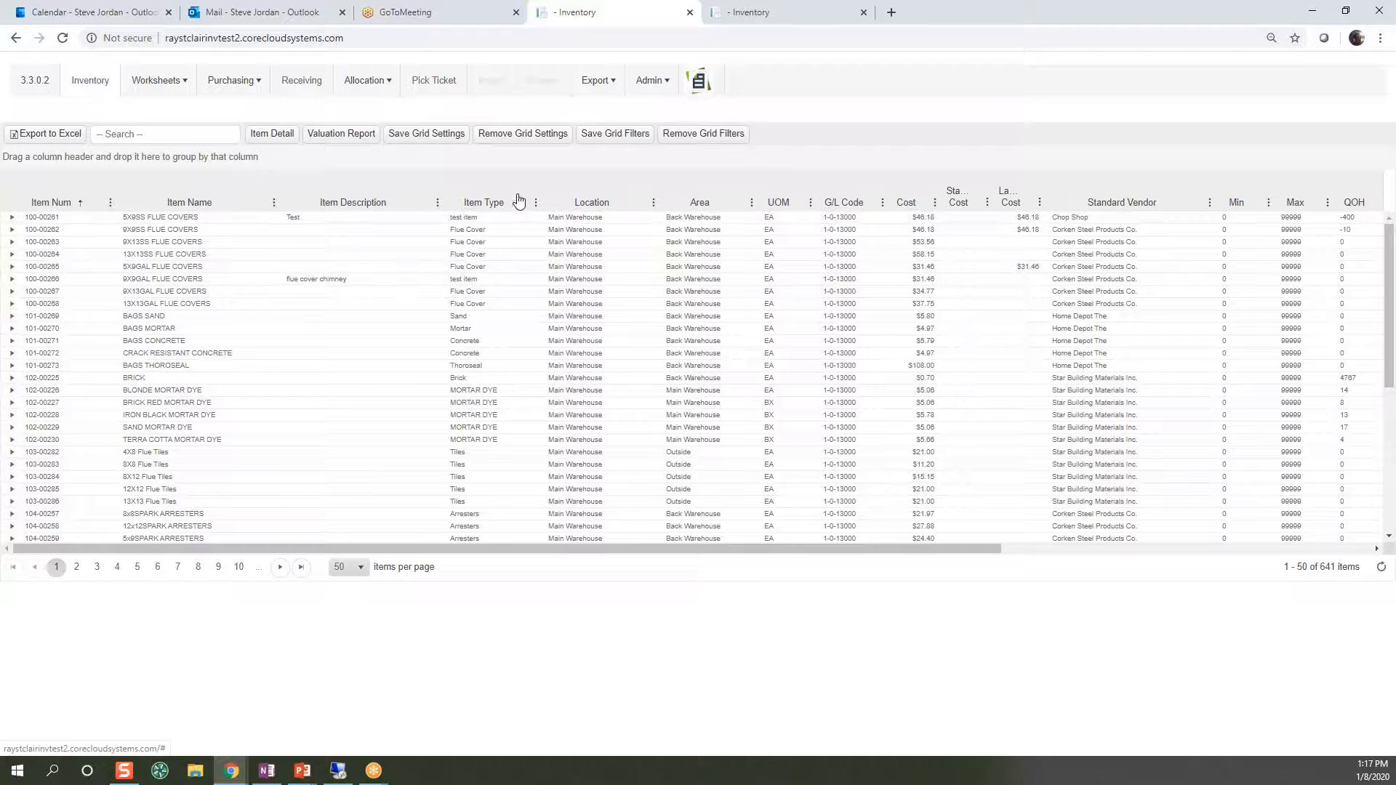
drag(592, 202, 592, 164)
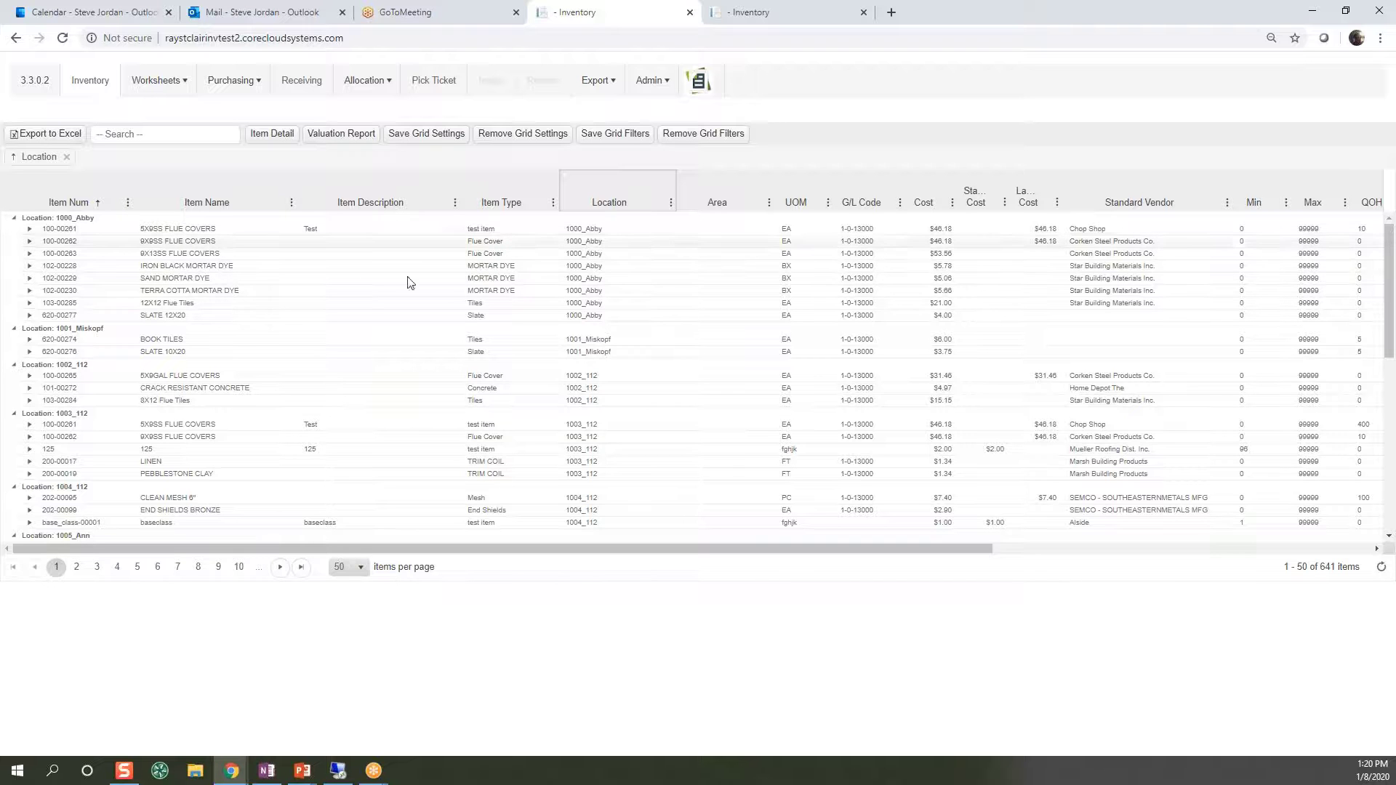
click(76, 230)
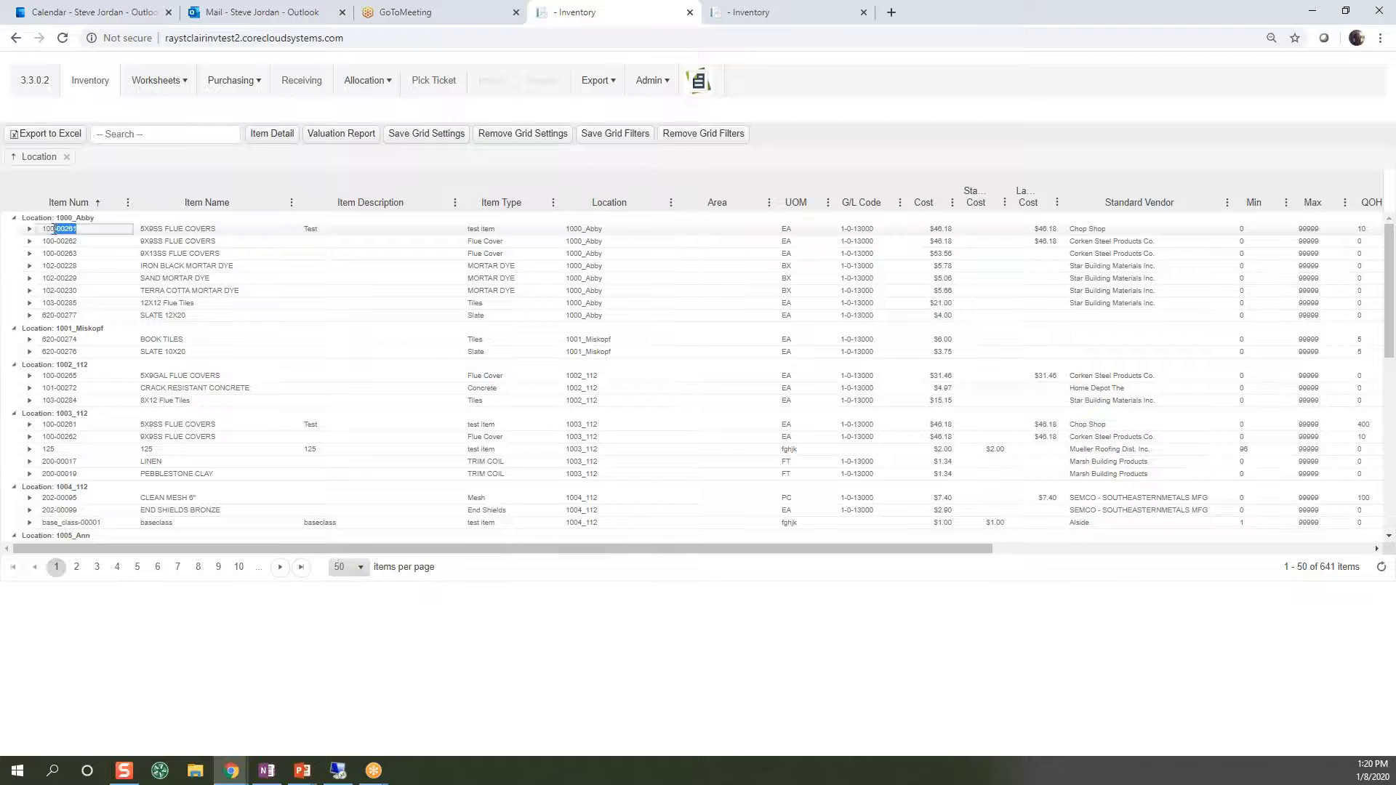
right_click(50, 230)
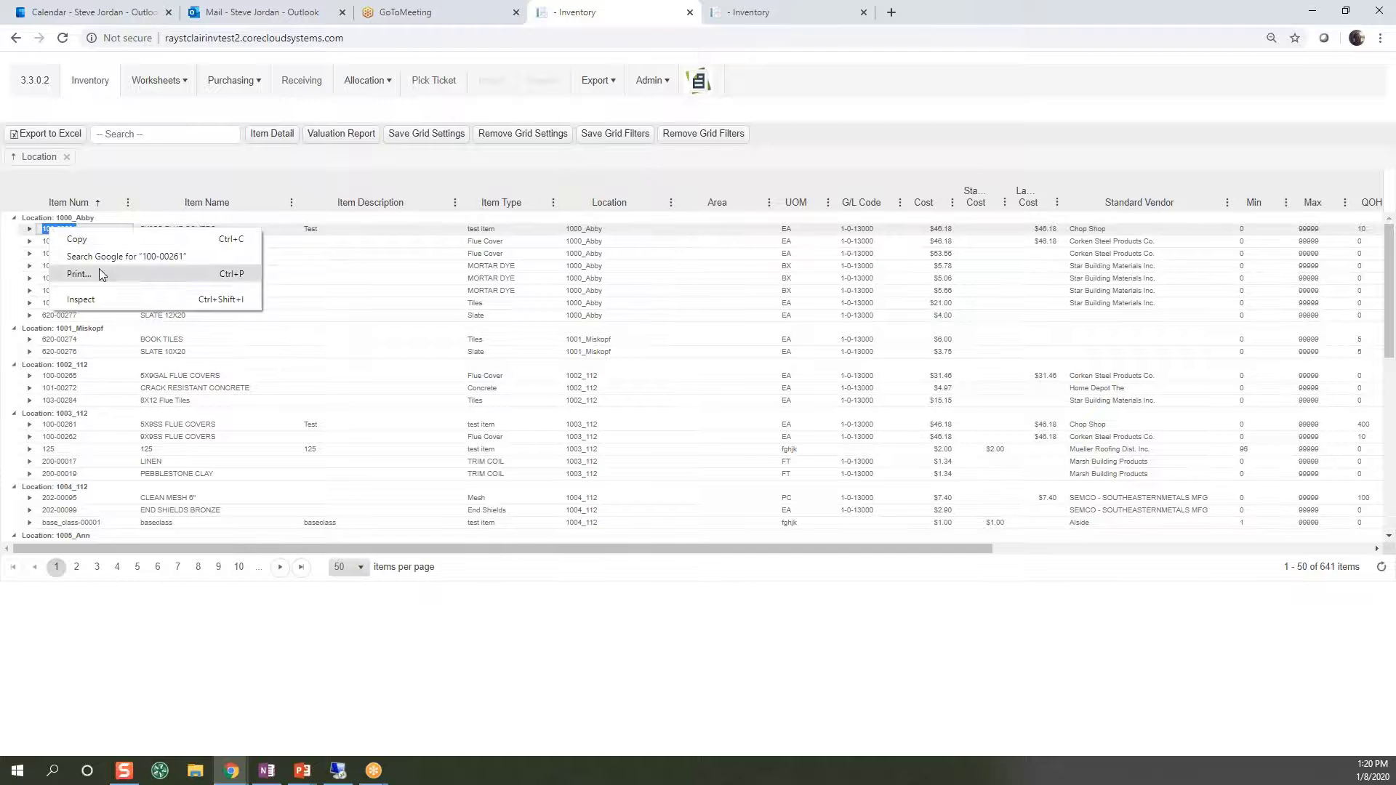
click(218, 237)
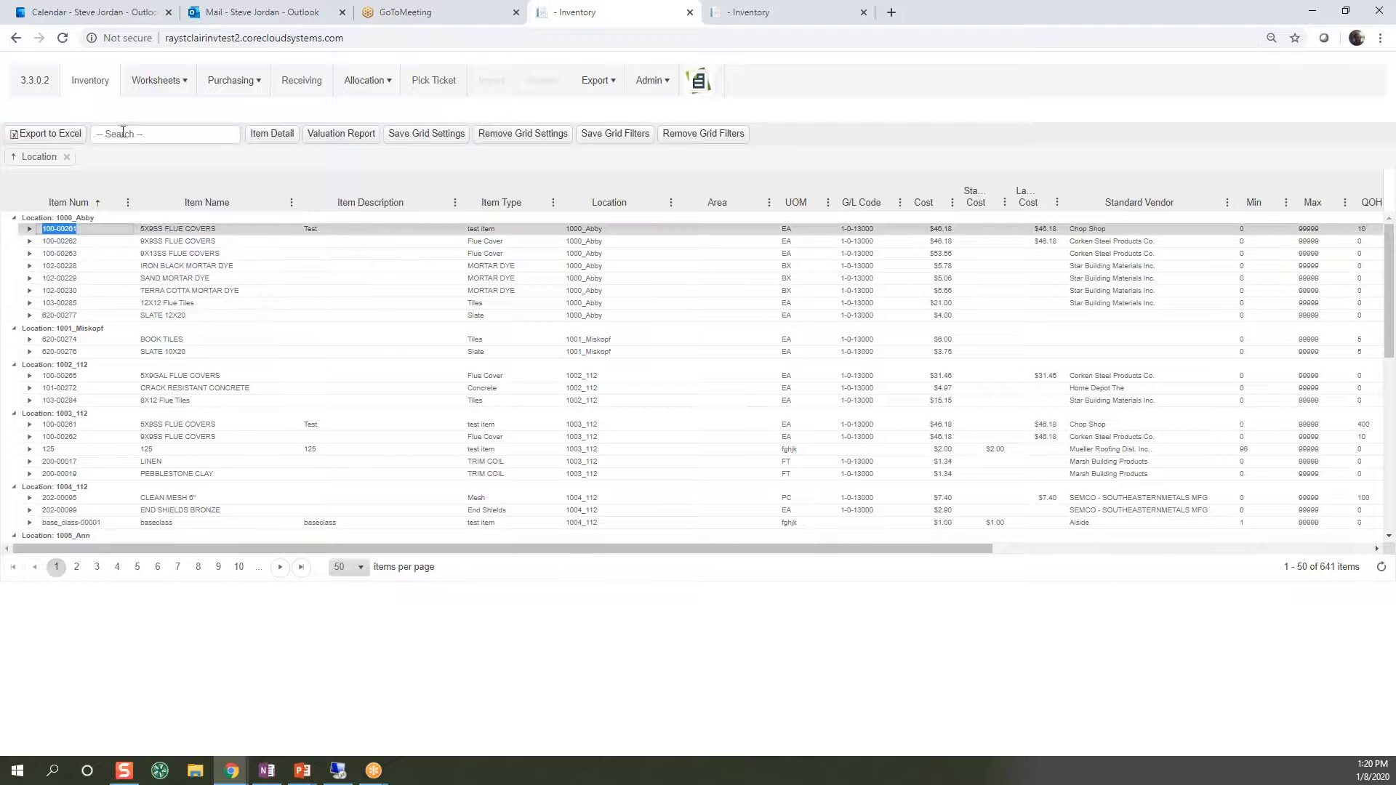
right_click(122, 133)
click(167, 250)
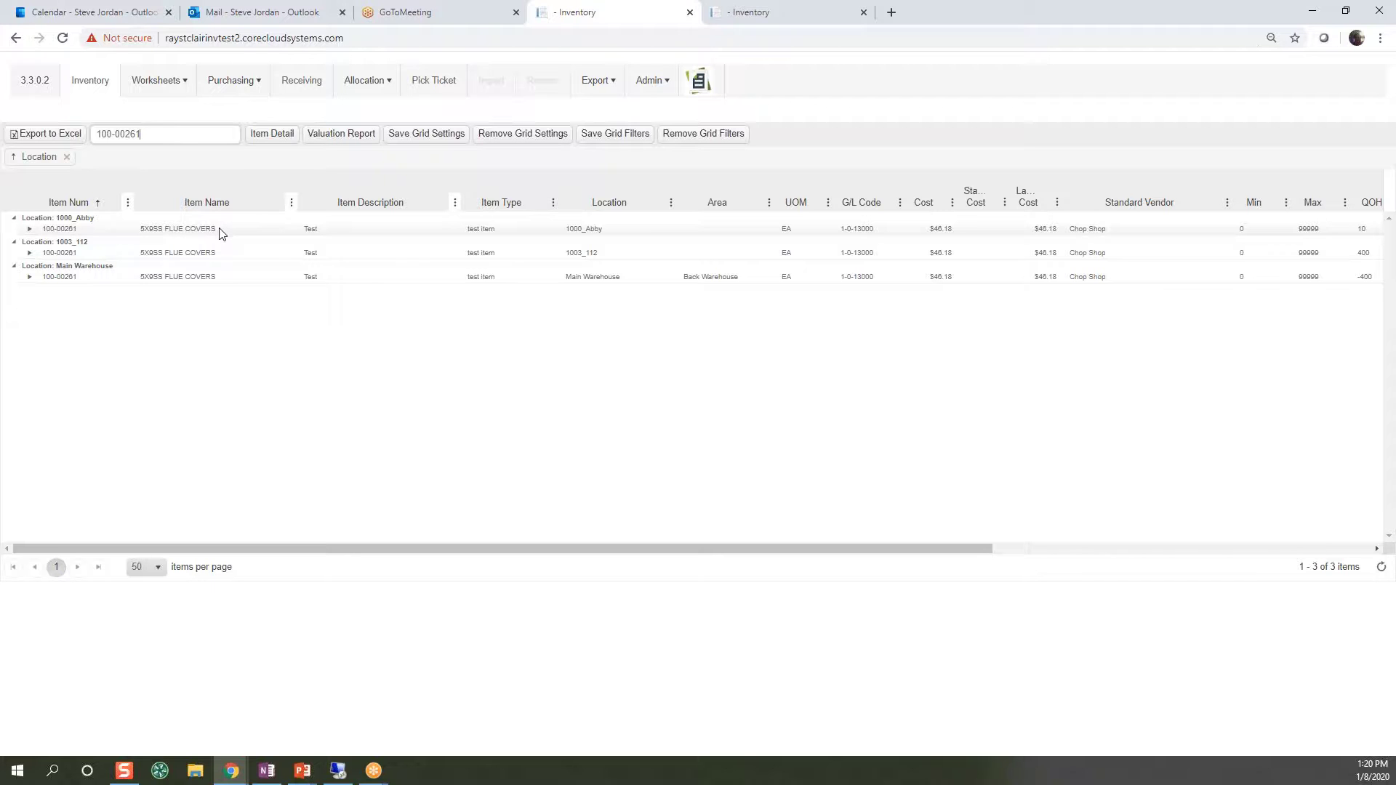
- Expand the Main Warehouse record of item 100-00261, review its transaction history, and collapse it again
click(30, 276)
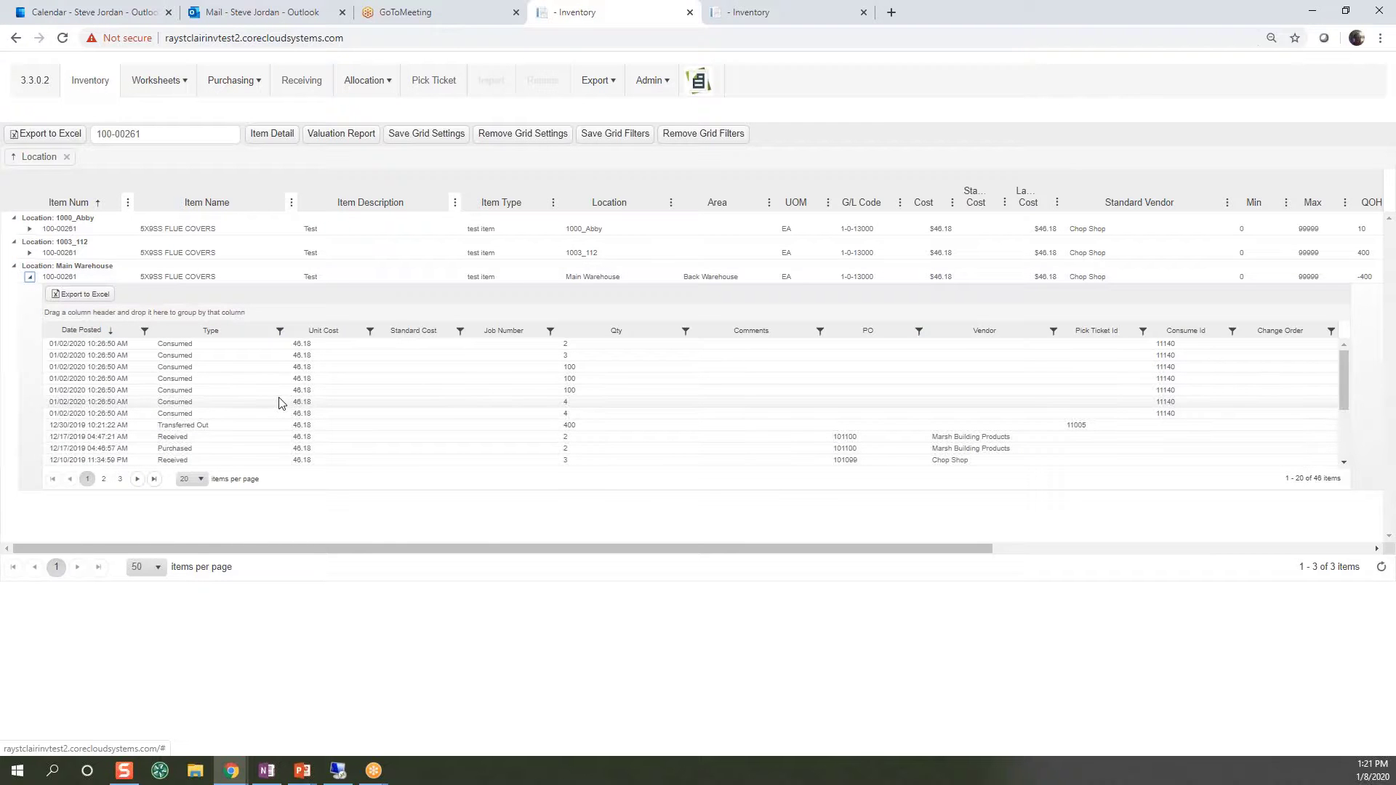
scroll(280, 400, down, 3)
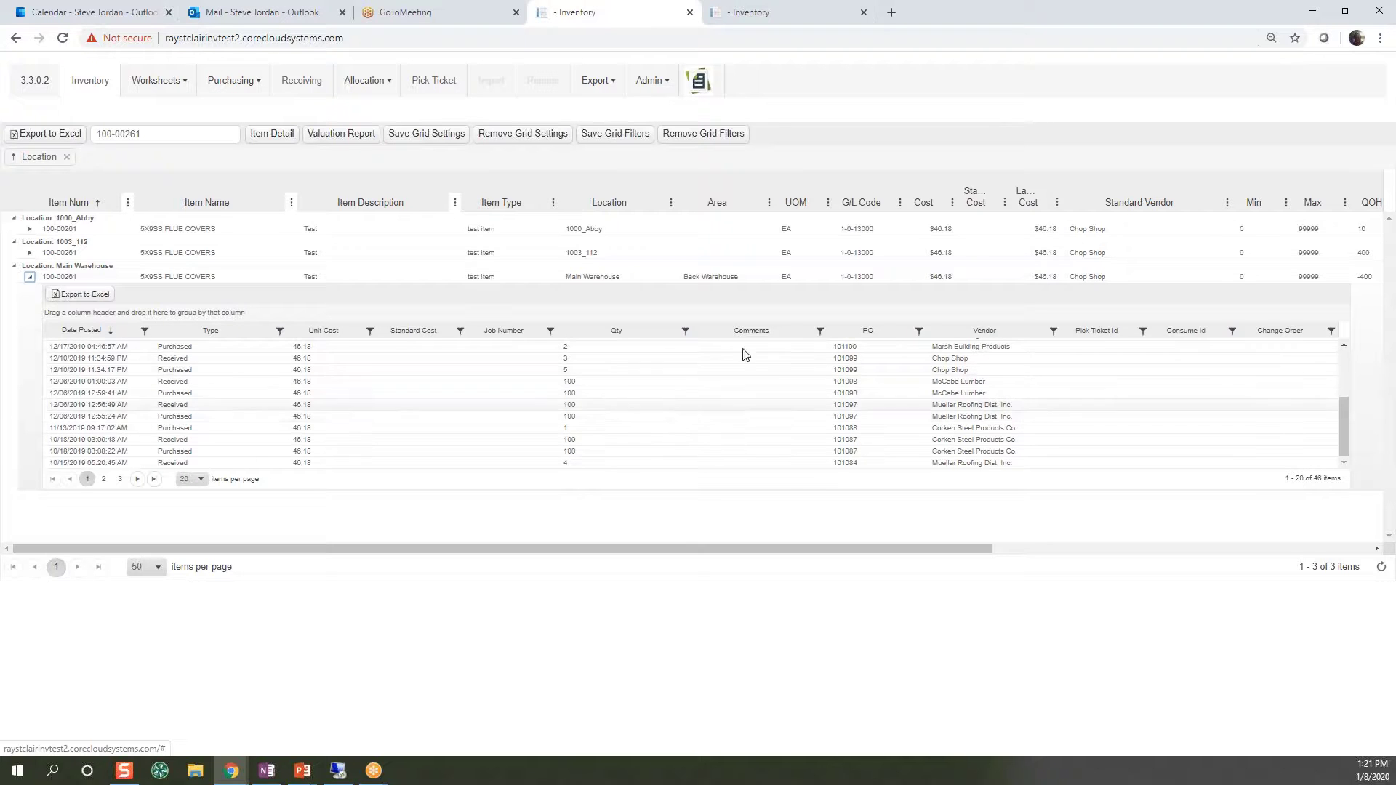
click(29, 276)
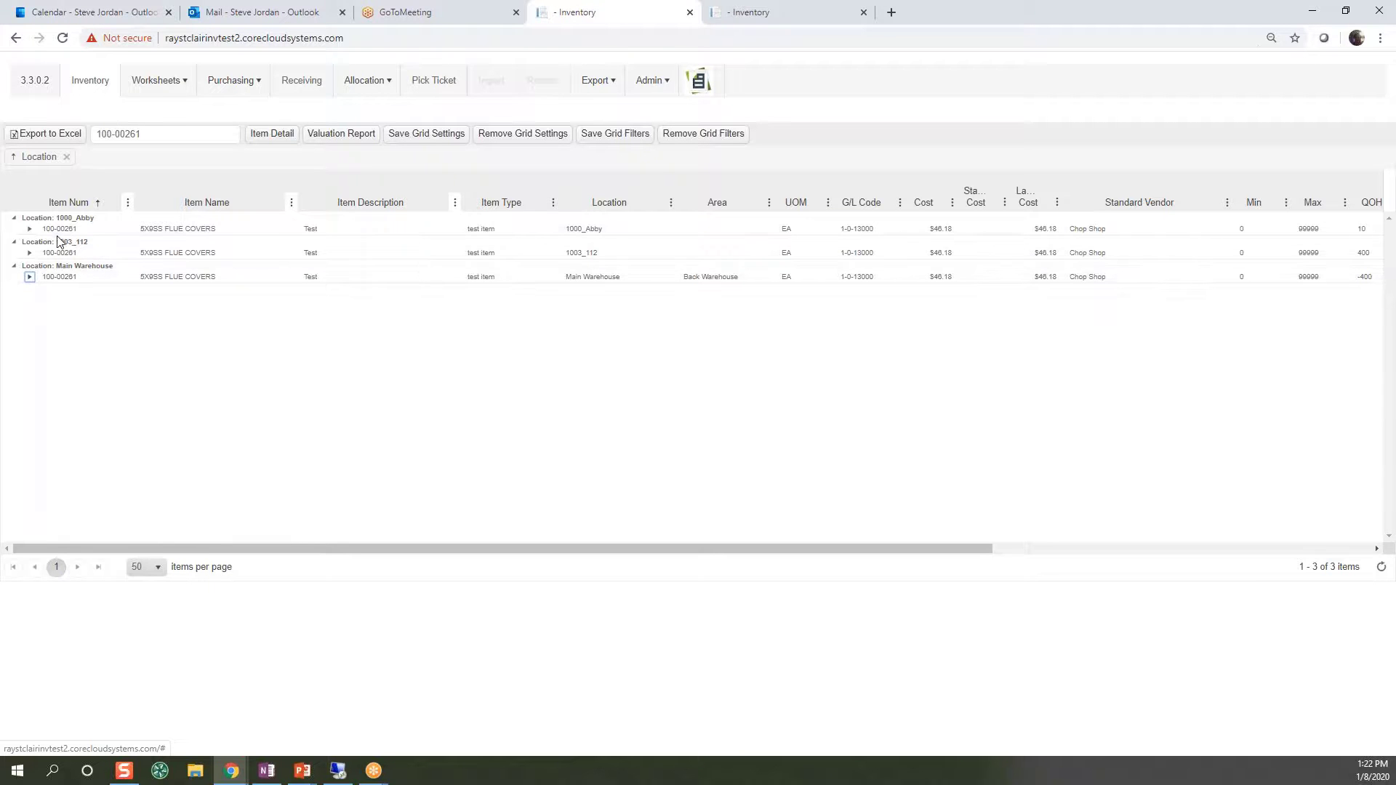
- Remove the Location grouping and clear the item number search from the inventory grid
click(66, 157)
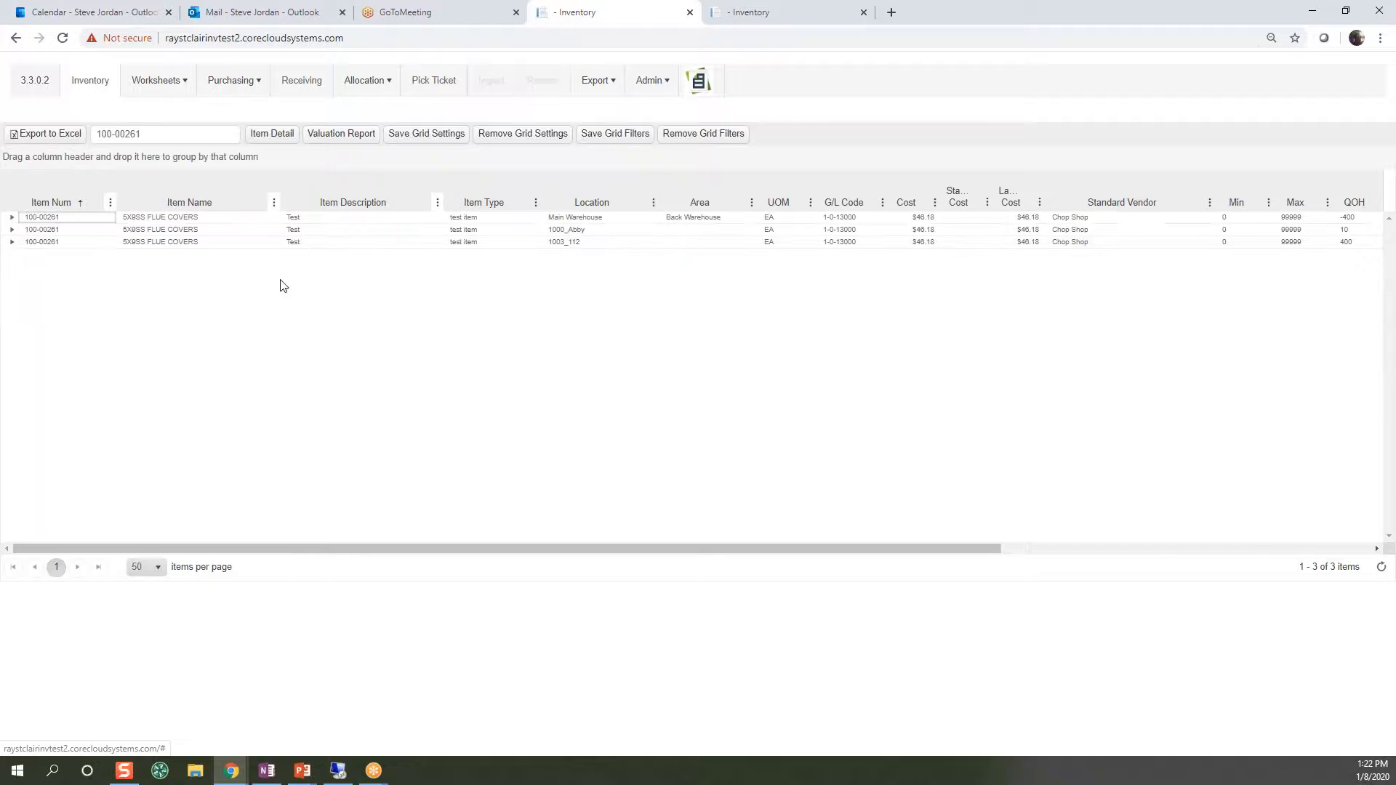
triple_click(94, 134)
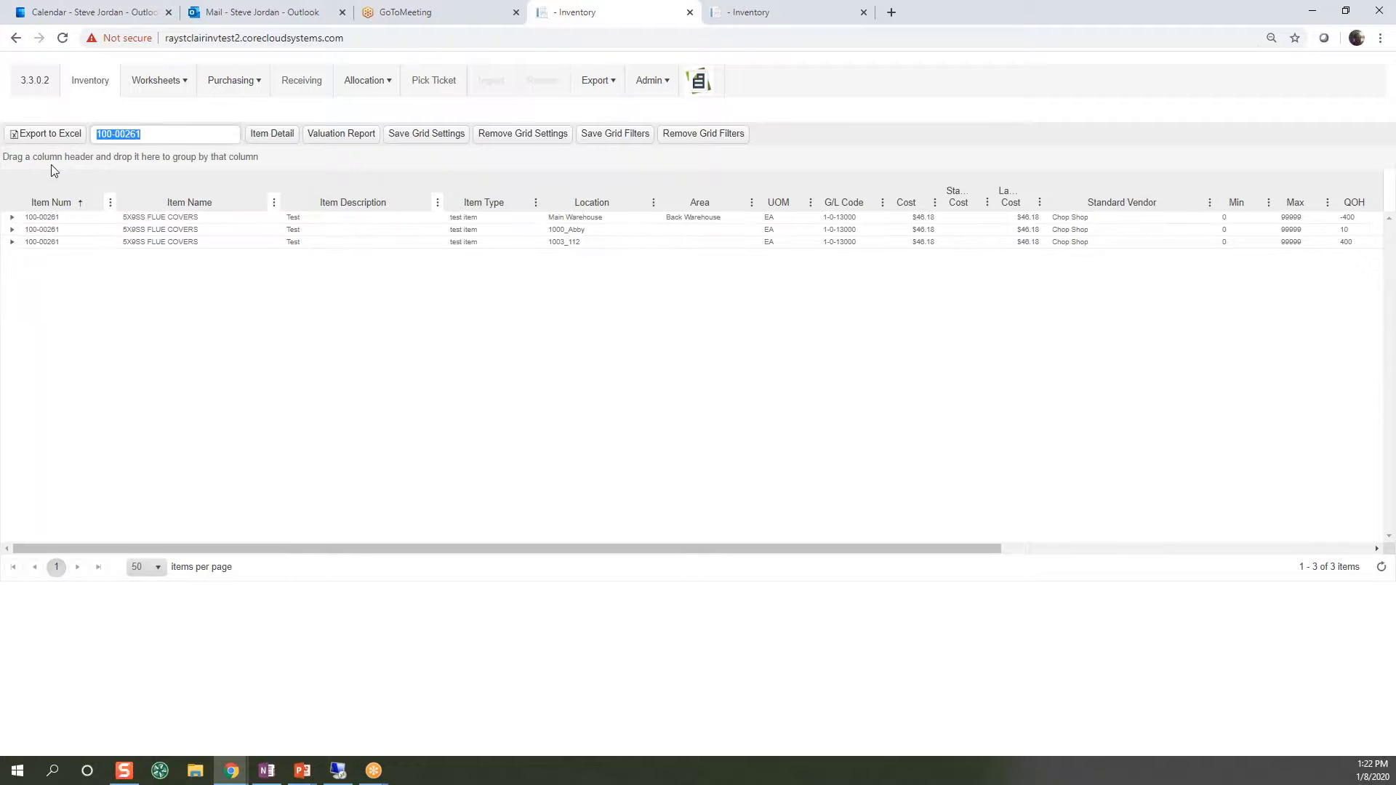
key(BackSpace)
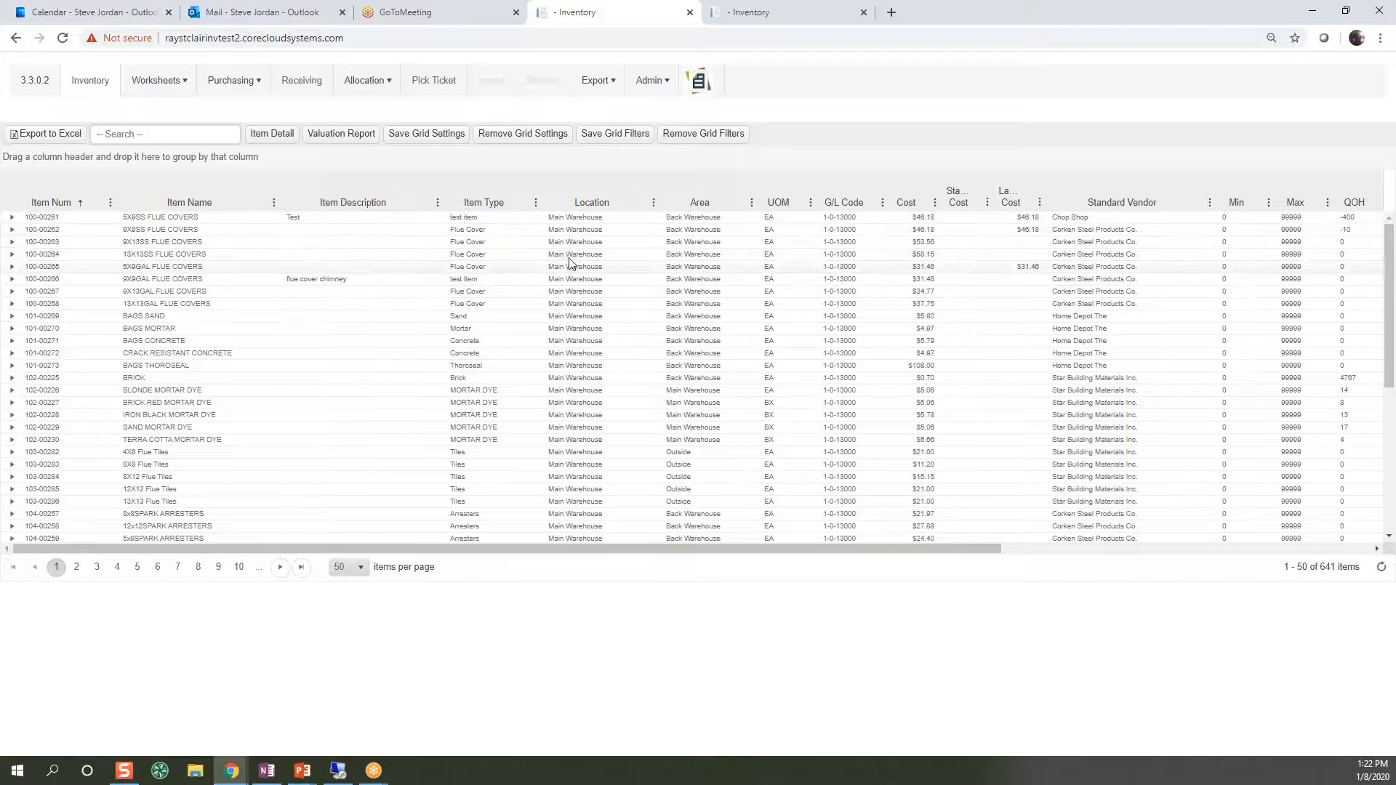
- Sort and group the inventory grid by Item Type, and view that column's filter options without applying any
click(492, 207)
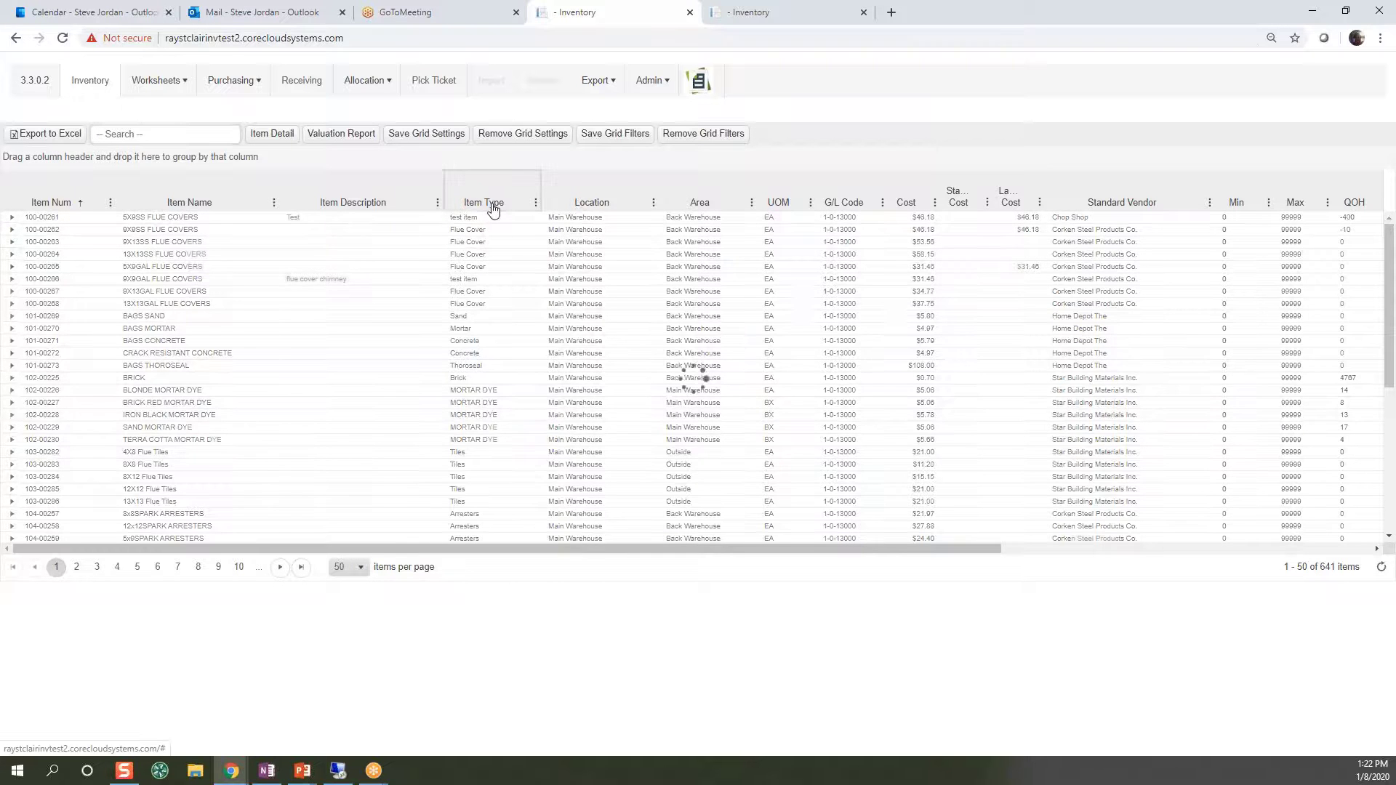
drag(533, 210, 525, 169)
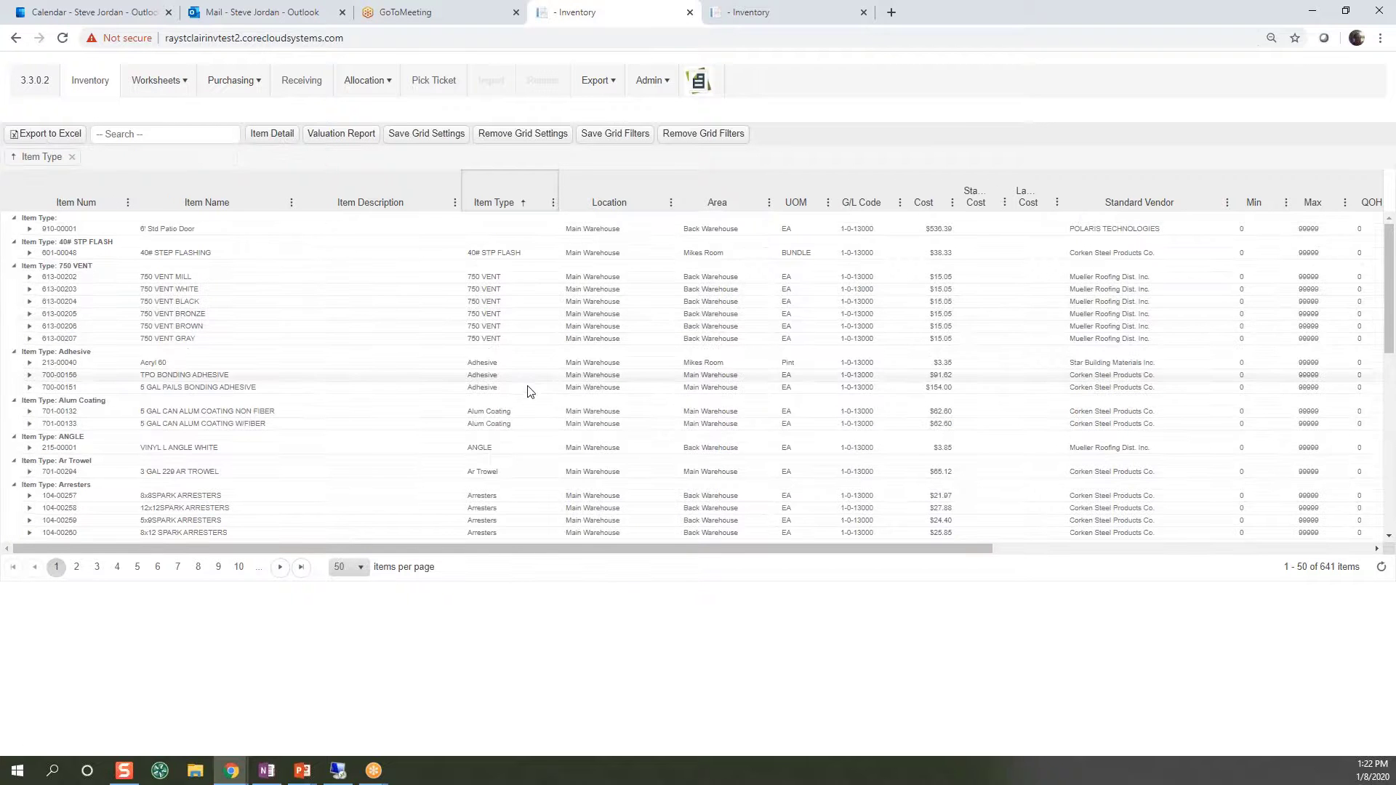
click(553, 203)
mouse_move(576, 329)
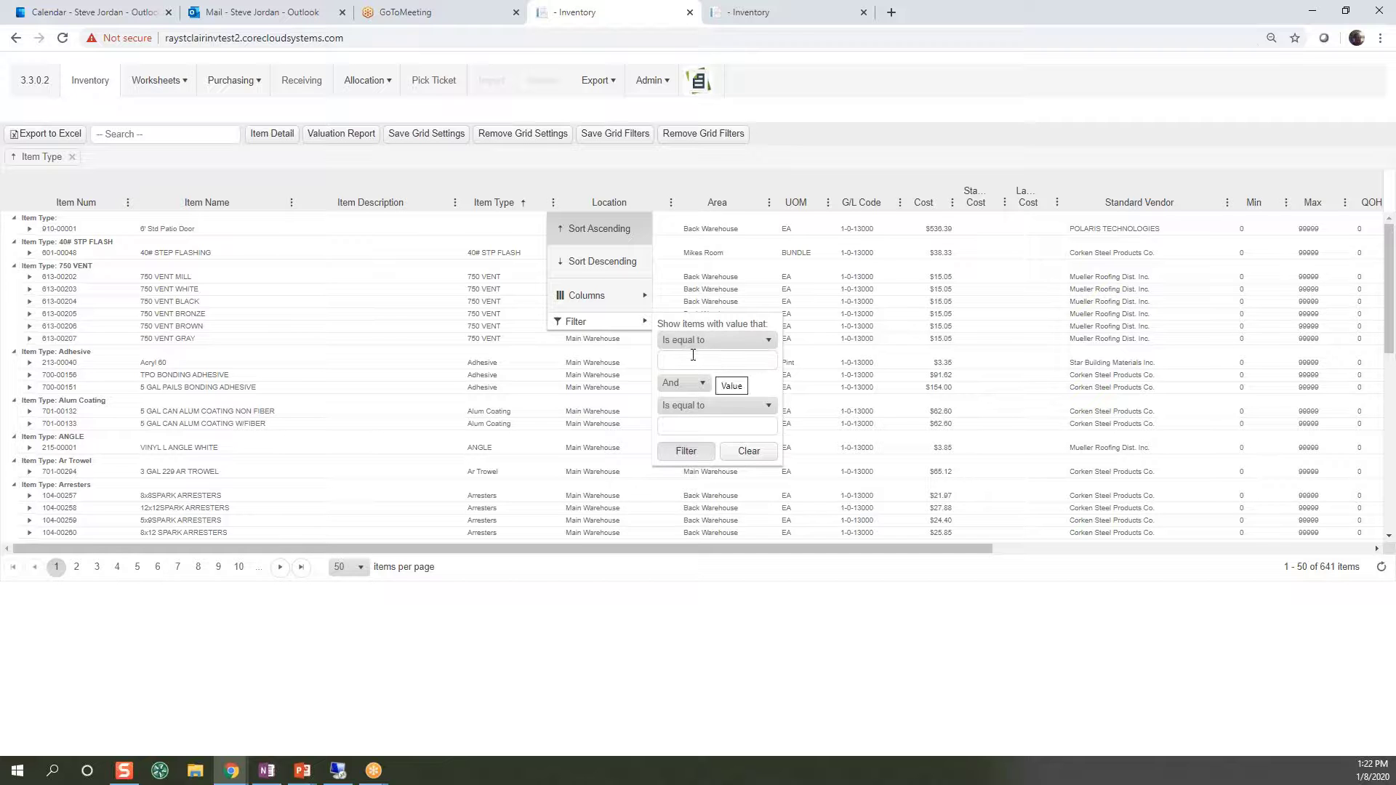
click(398, 302)
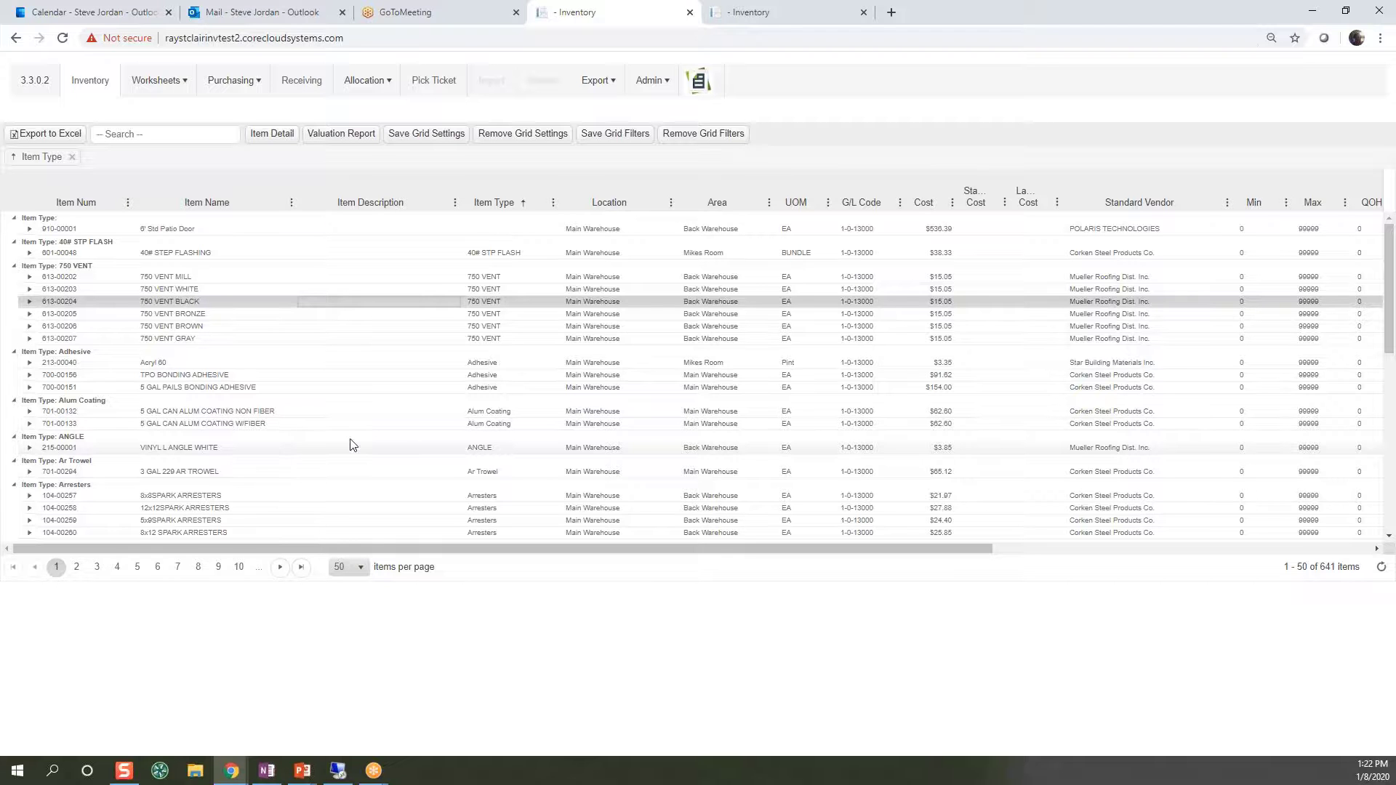
- Examine the remaining inventory columns through Last Count Date, including cost, vendor, quantity and allocation fields
drag(762, 556, 1178, 589)
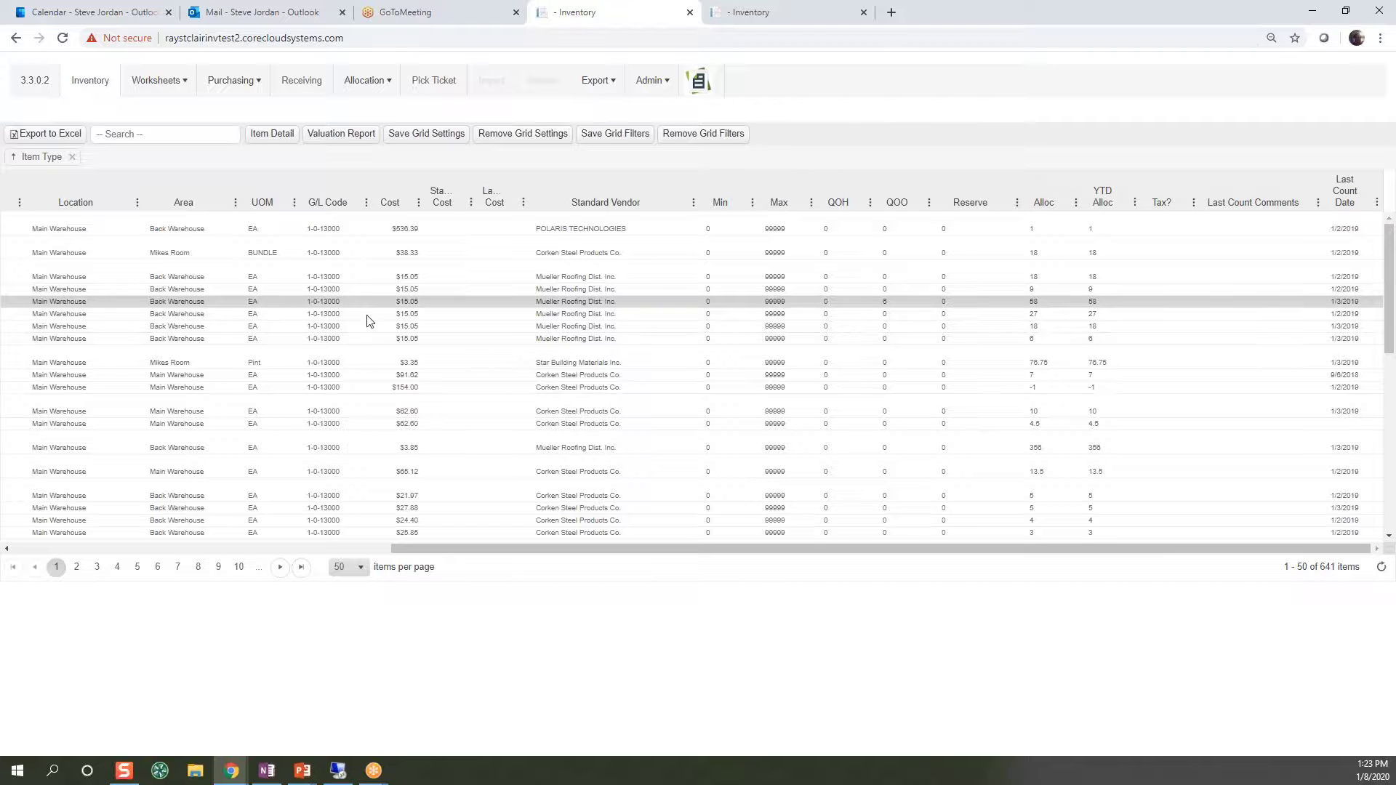
click(490, 298)
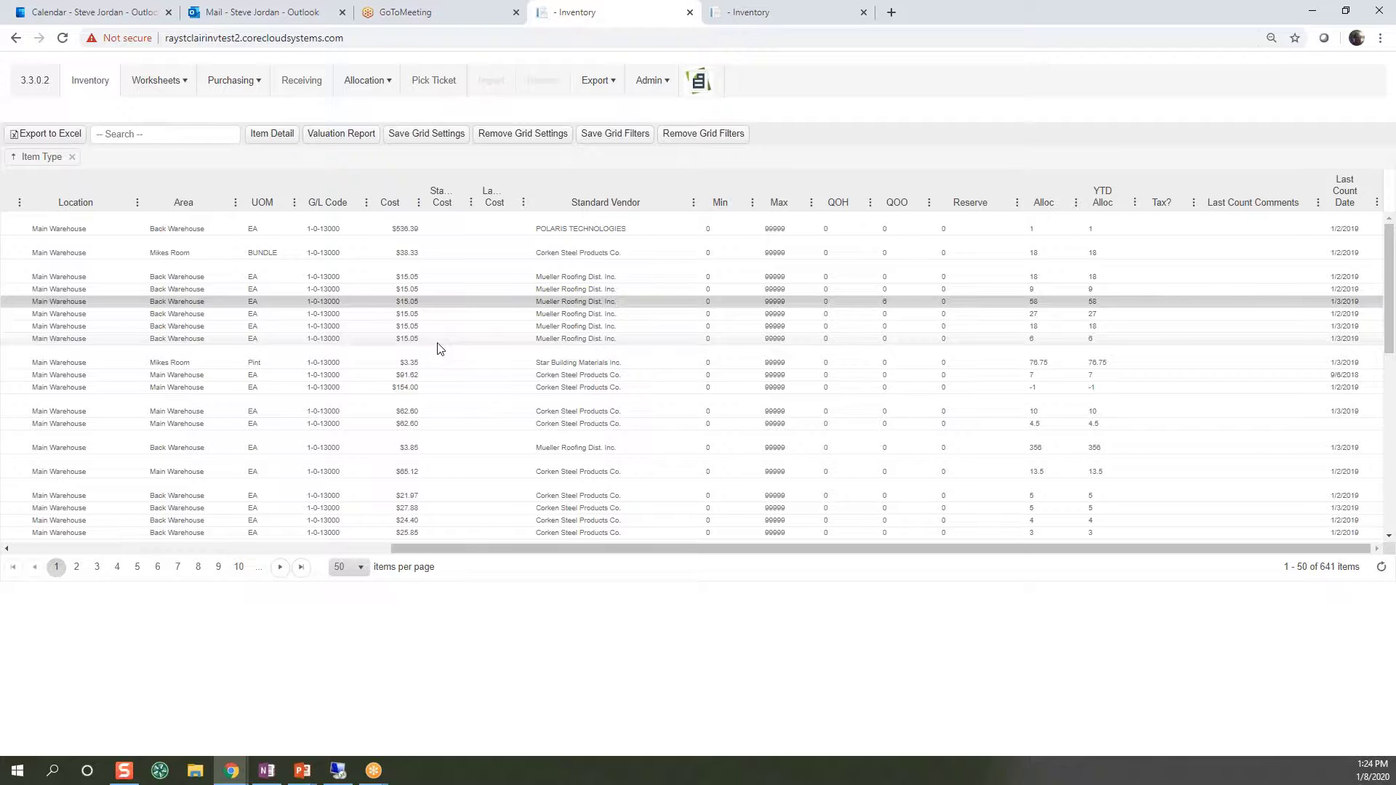
drag(417, 551, 44, 551)
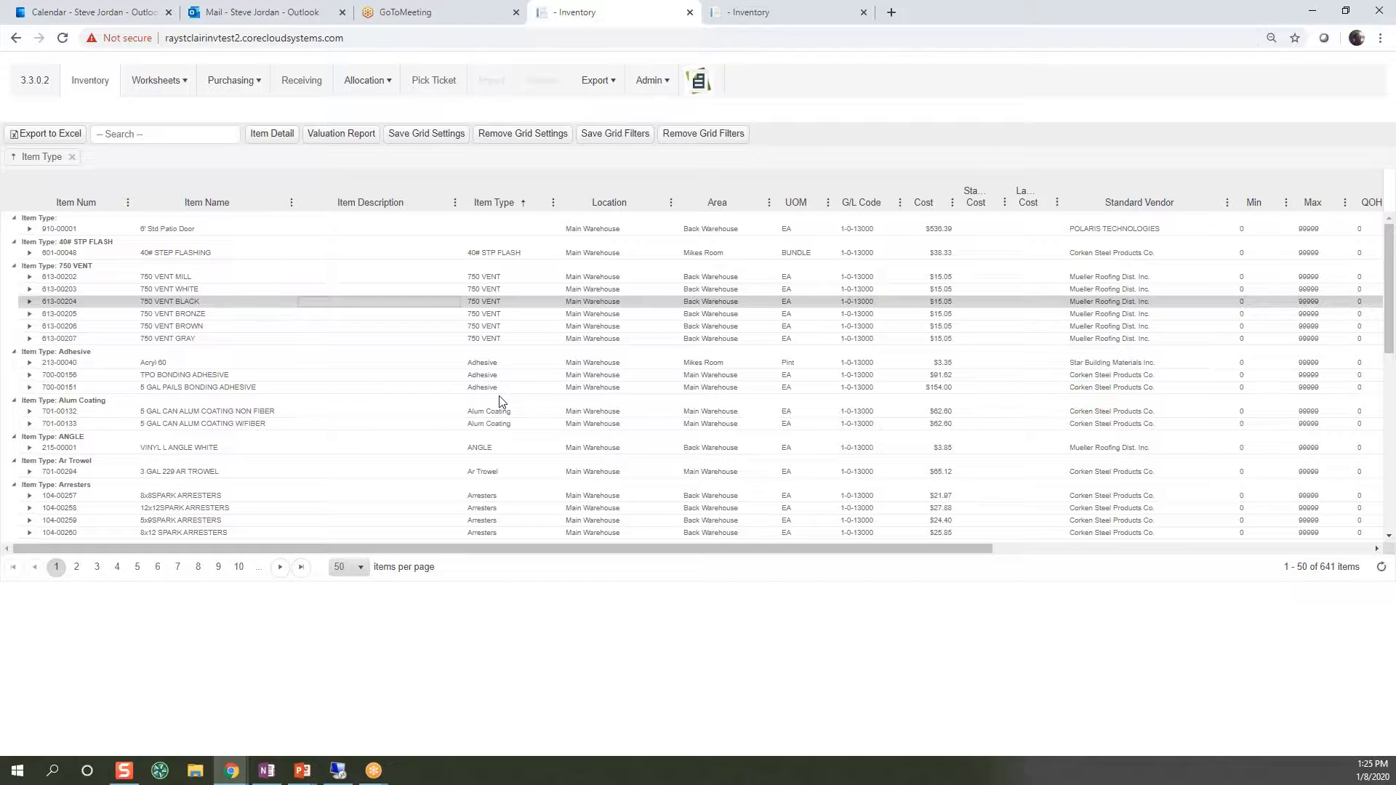
click(155, 94)
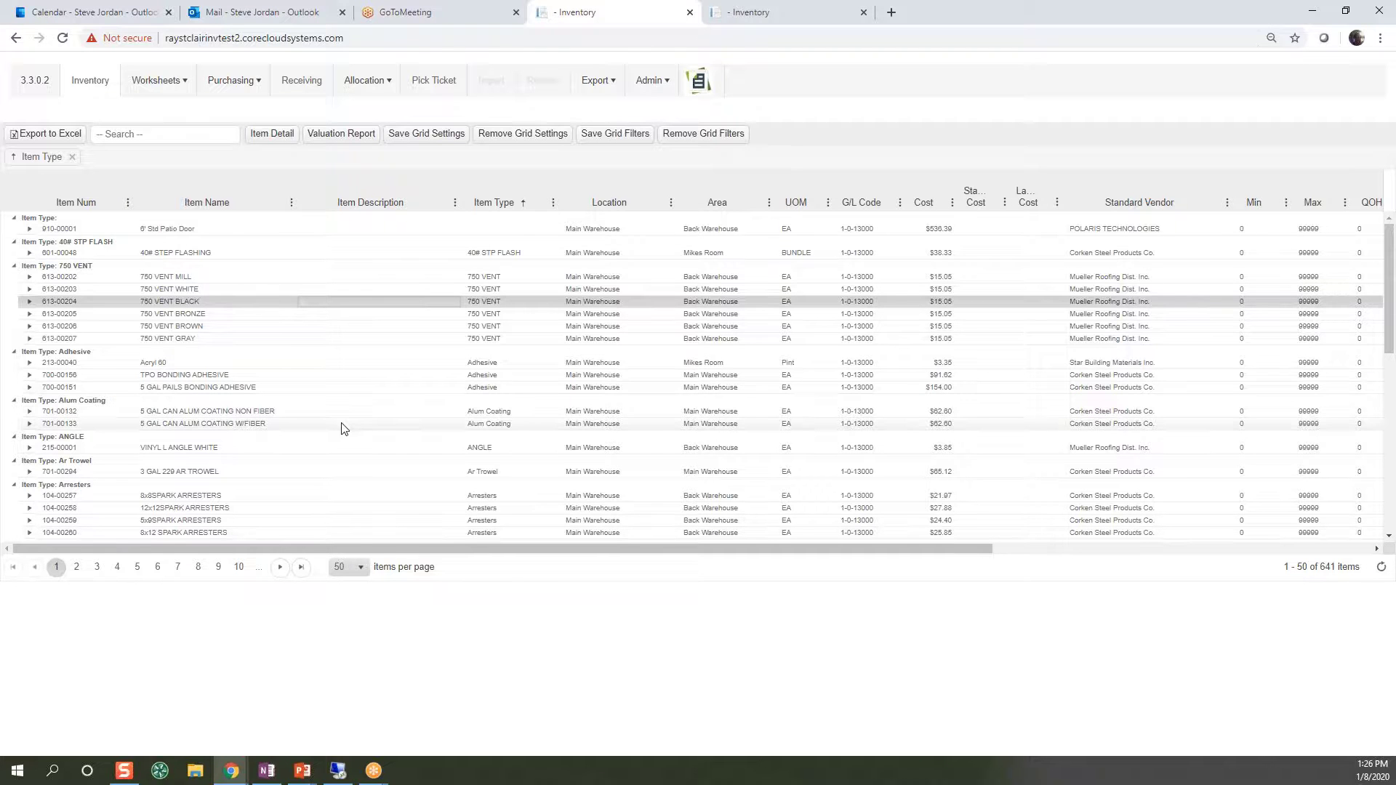
- Hide the Item Description column in the inventory grid and close the column options
click(455, 202)
mouse_move(506, 309)
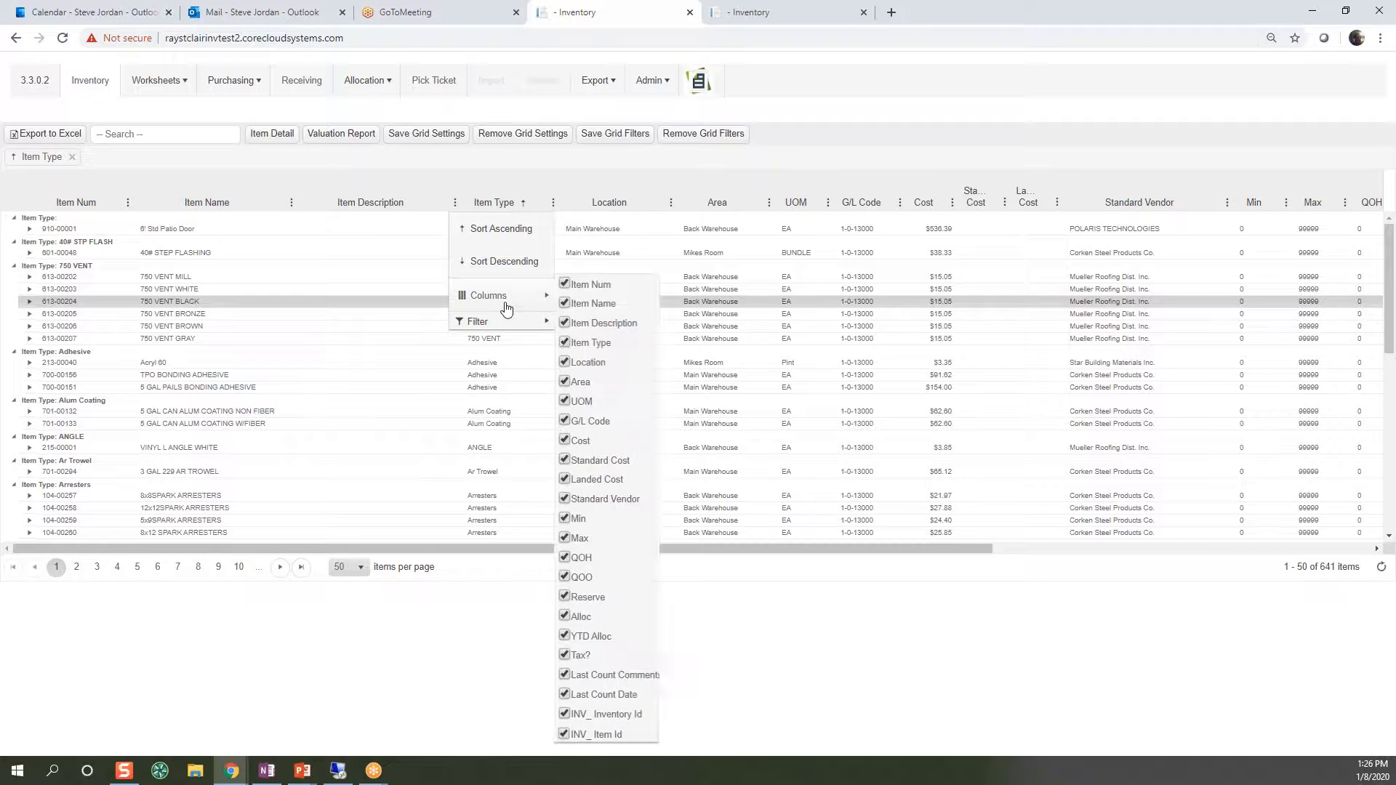
click(566, 323)
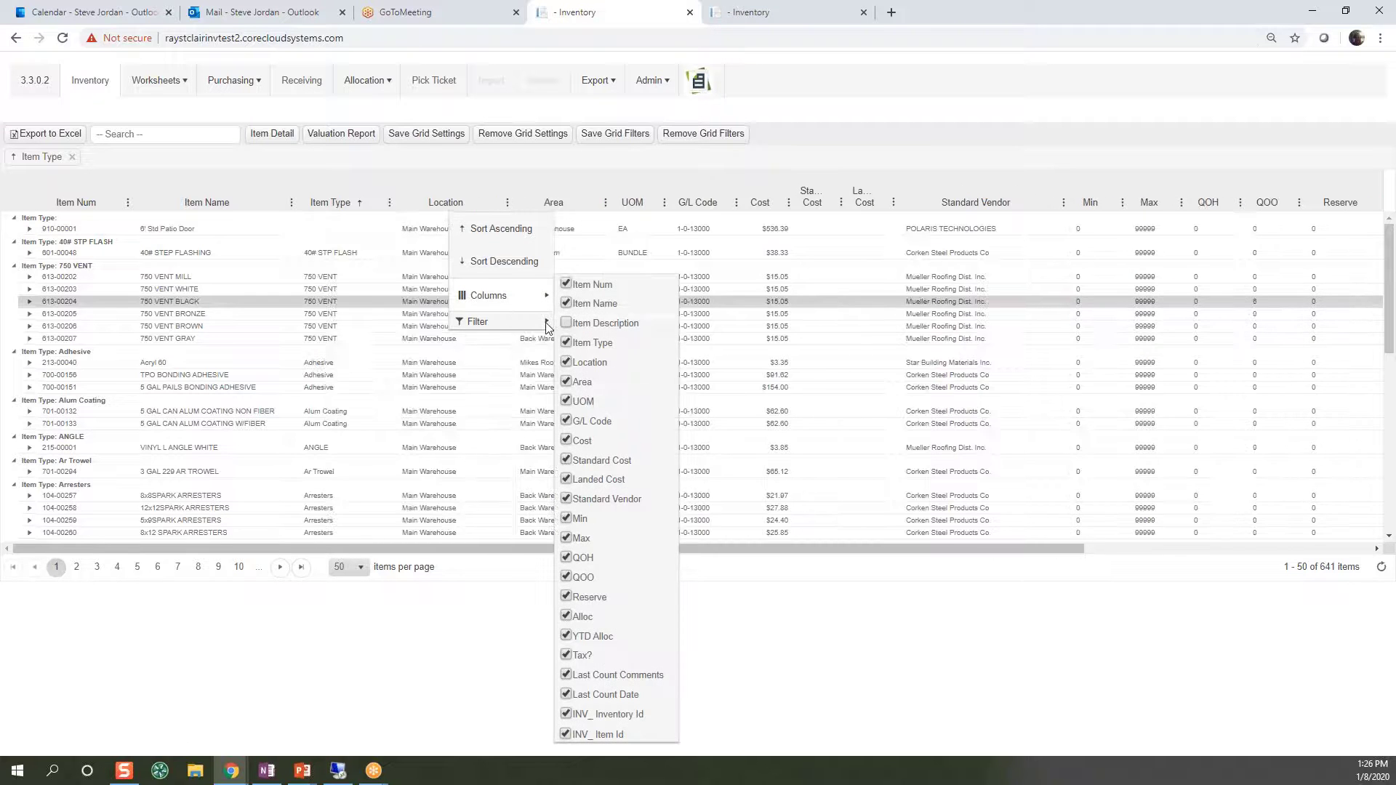
click(405, 172)
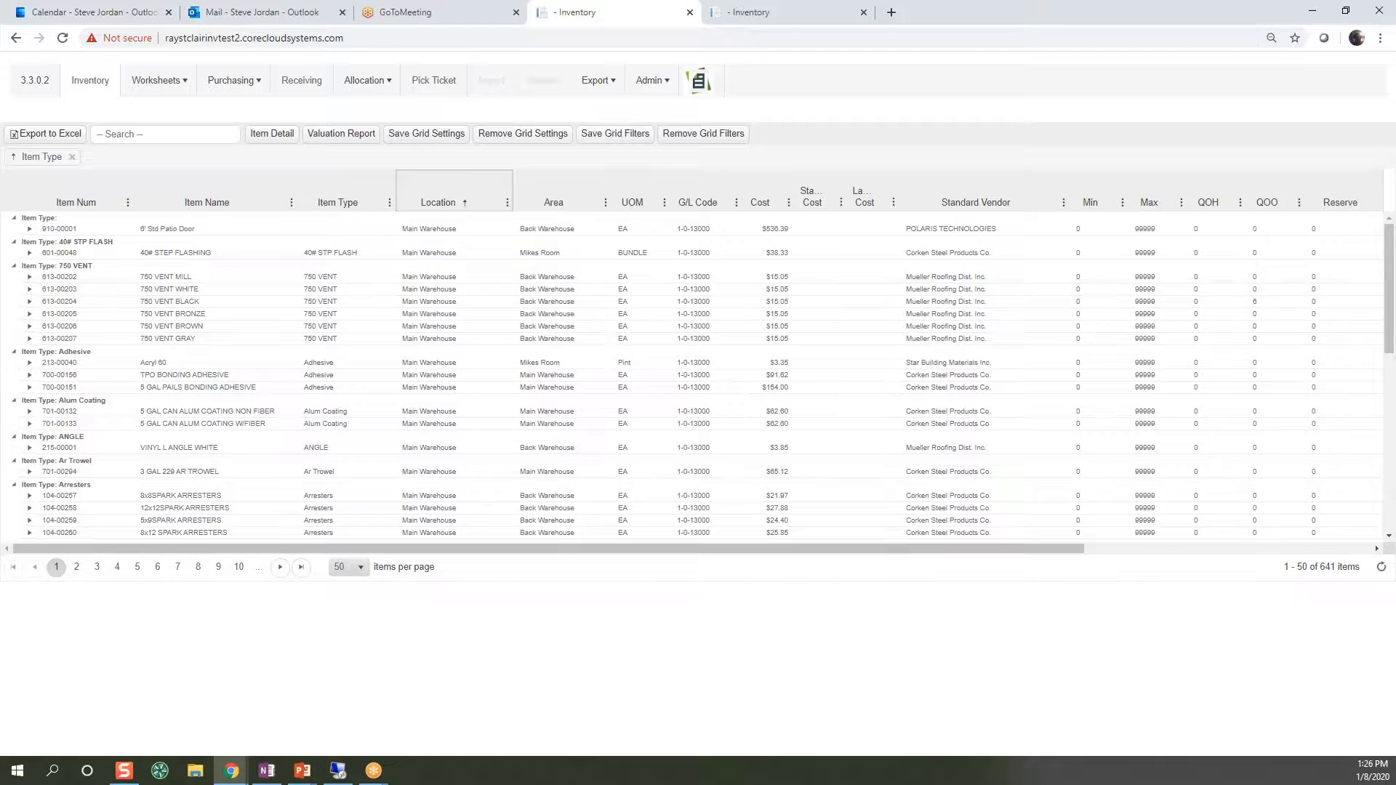
- Visit the Purchase Orders page and go on to the Inventory Purchasing worksheets list
mouse_move(173, 82)
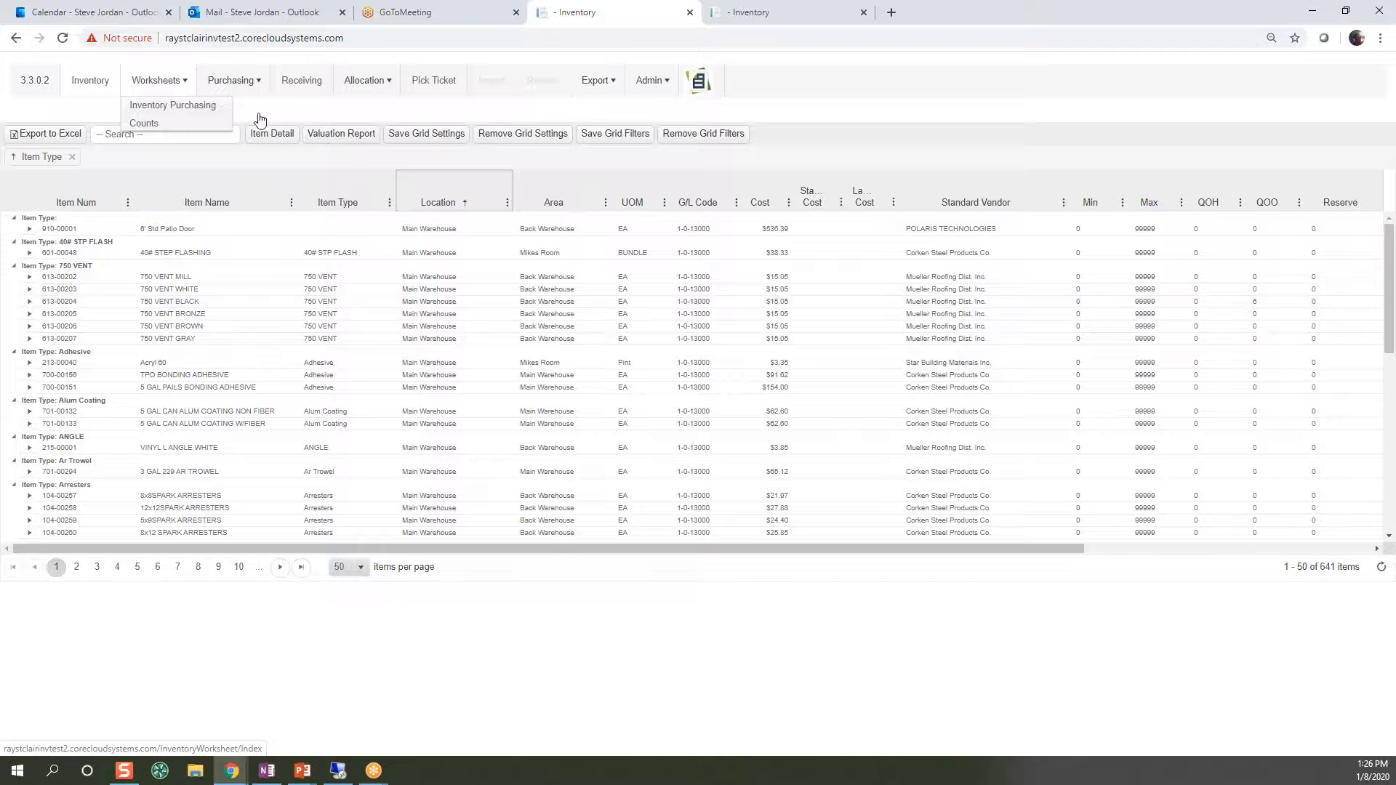
click(237, 111)
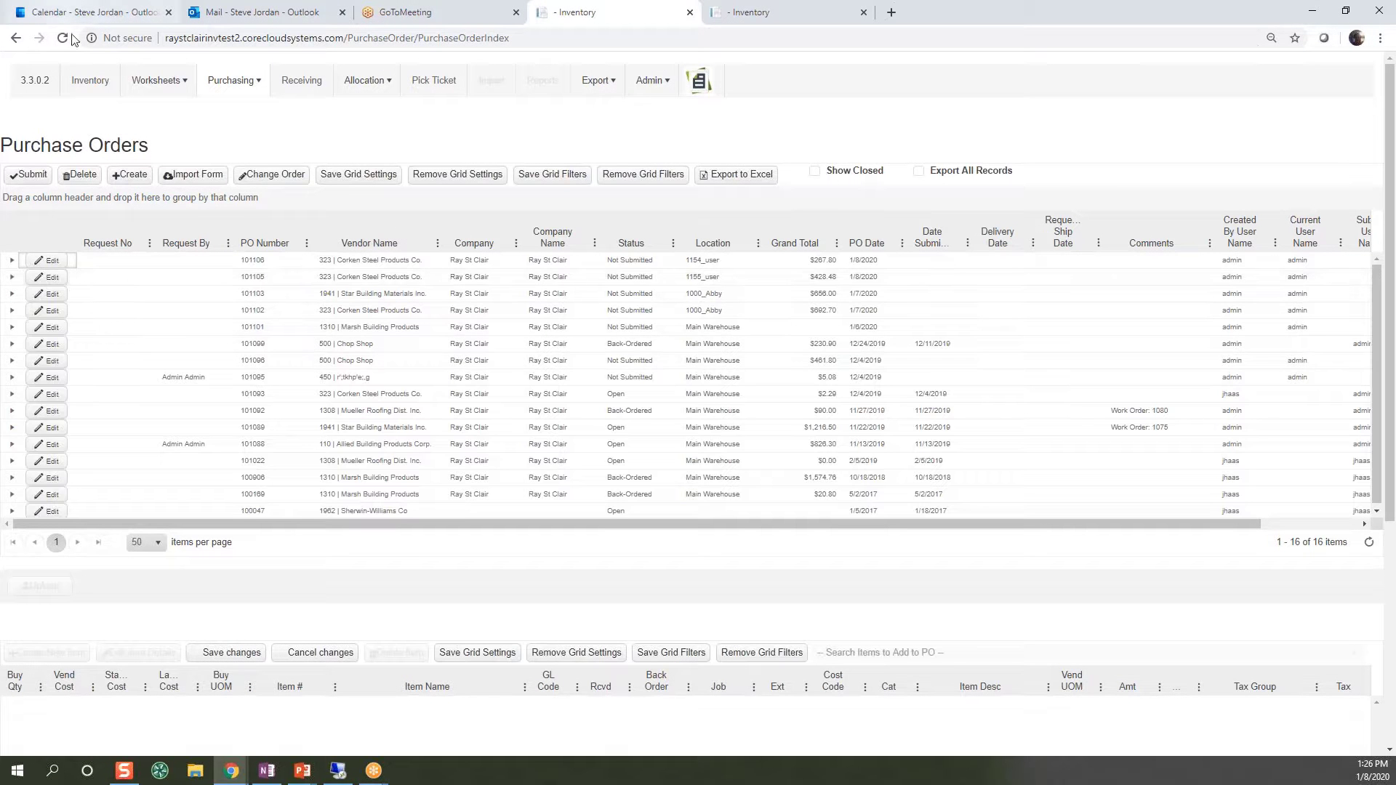
click(156, 80)
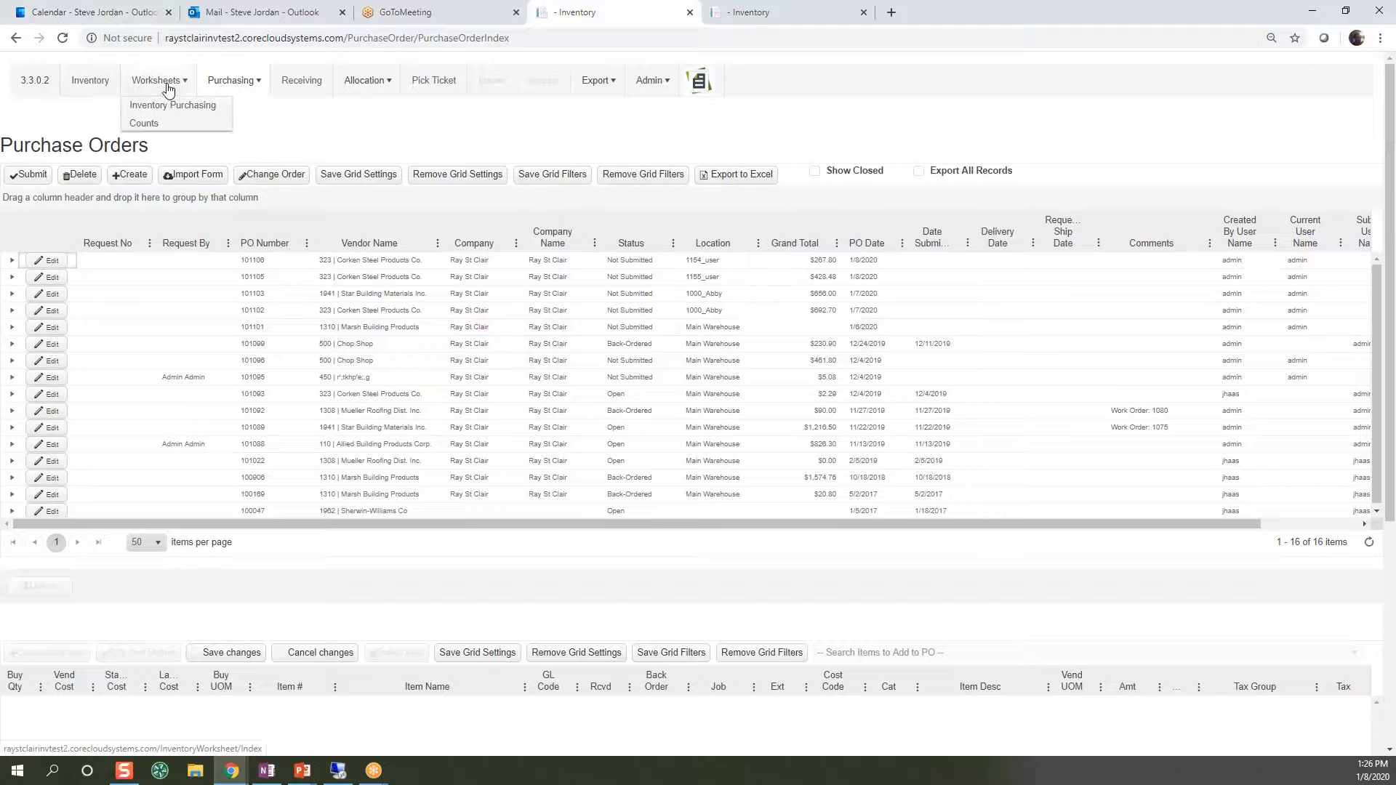
click(169, 109)
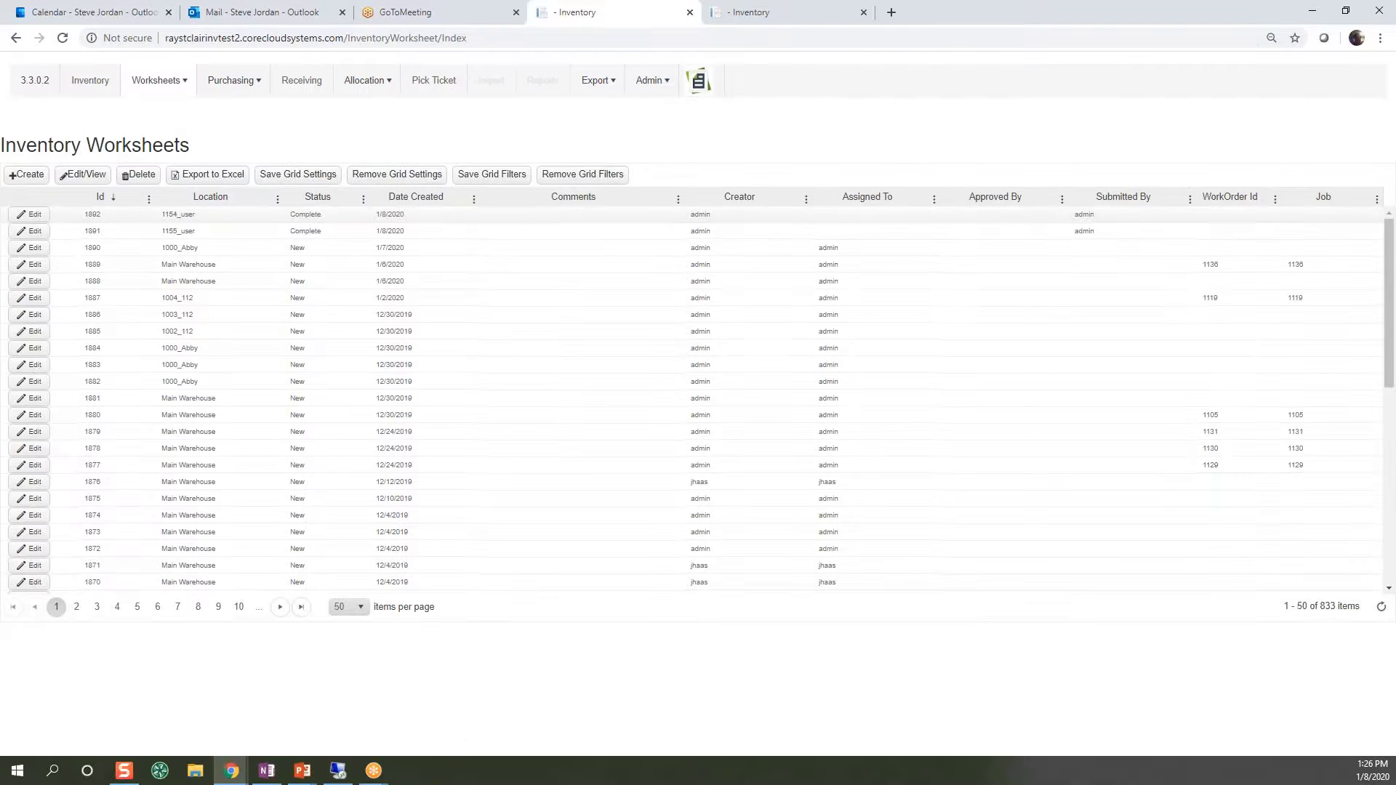
- Create a new inventory worksheet for the location listed directly after 1000, replacing the preset Main Warehouse
click(29, 176)
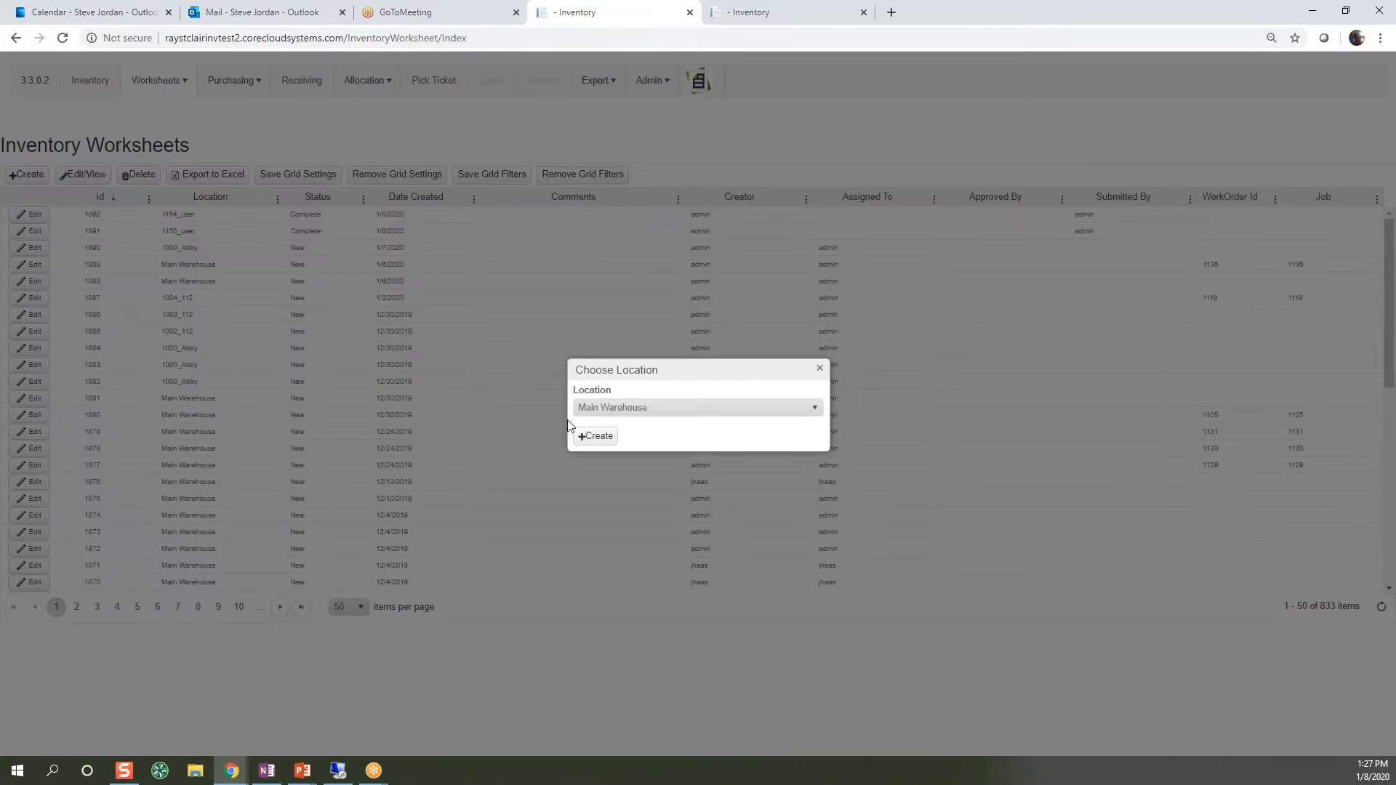
click(815, 411)
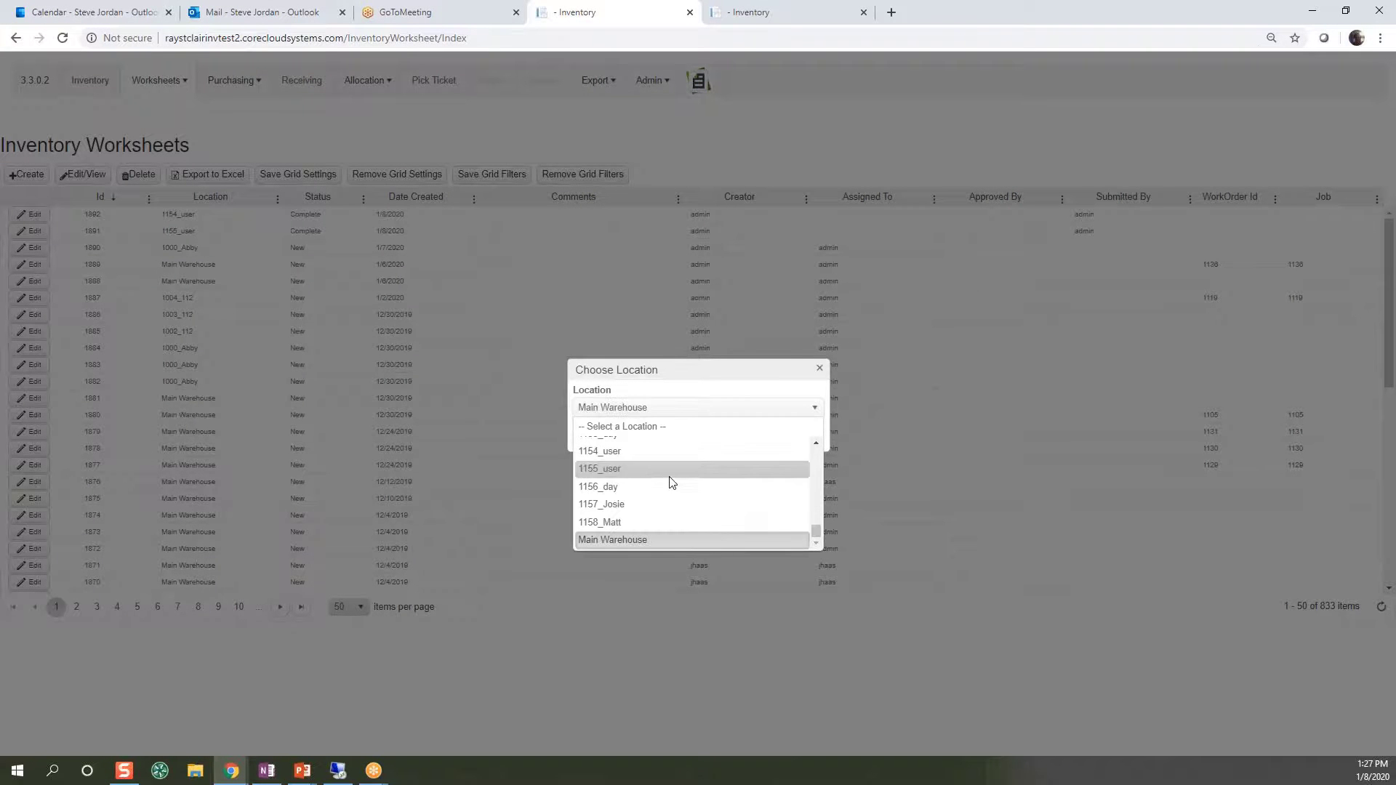
scroll(666, 478, up, 10)
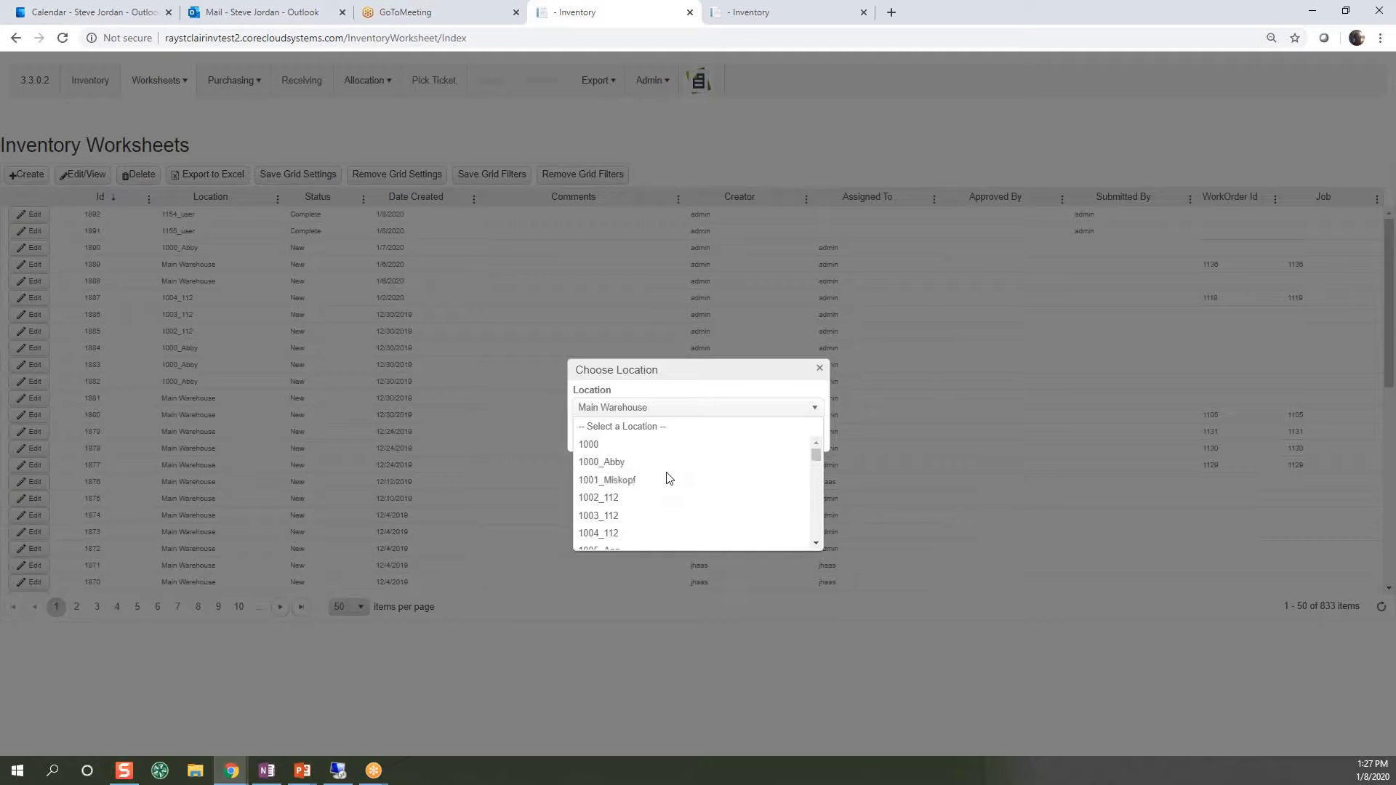
click(622, 464)
click(607, 441)
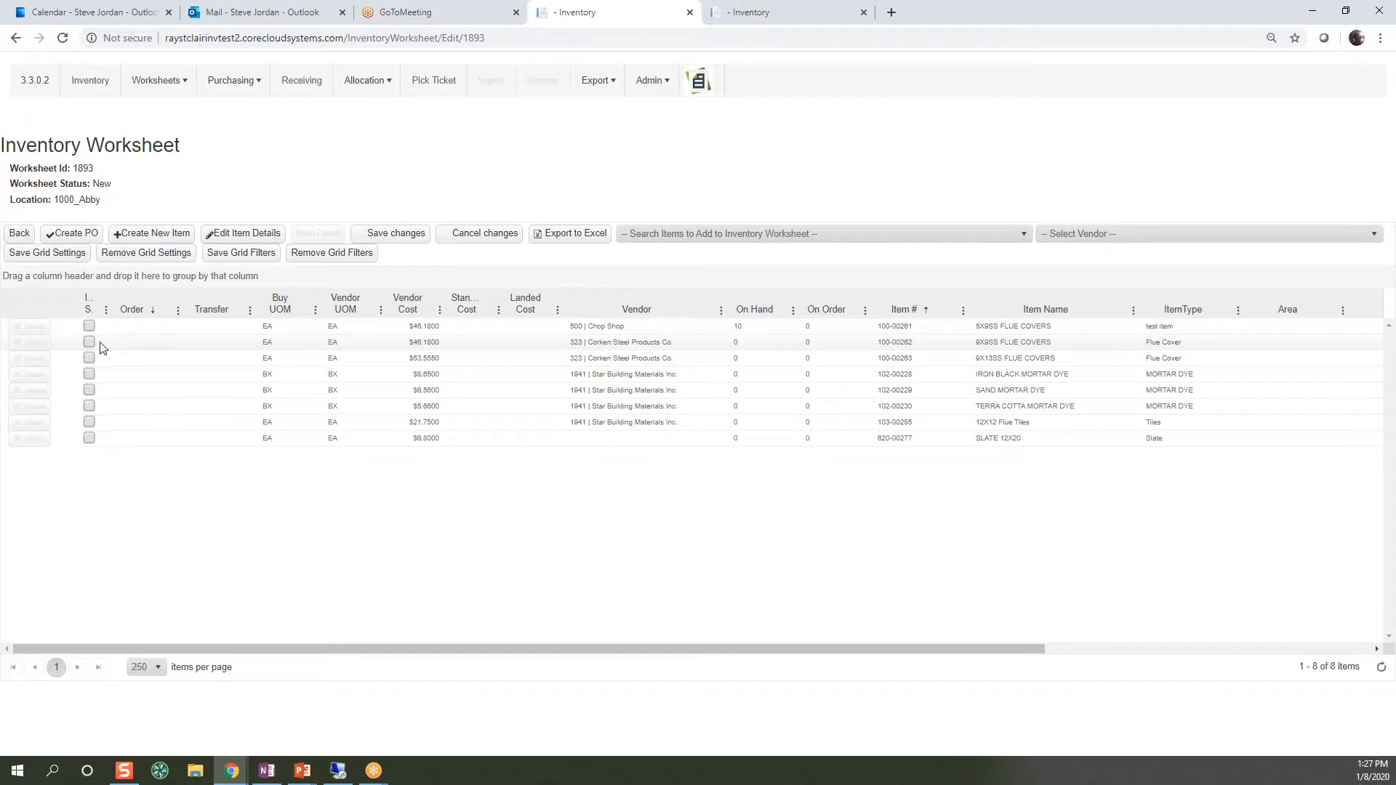
- Enter an order quantity of 10 for the 9X9SS flue covers, 9X13SS flue covers and Iron Black Mortar Dye
click(144, 345)
text(10)
click(137, 359)
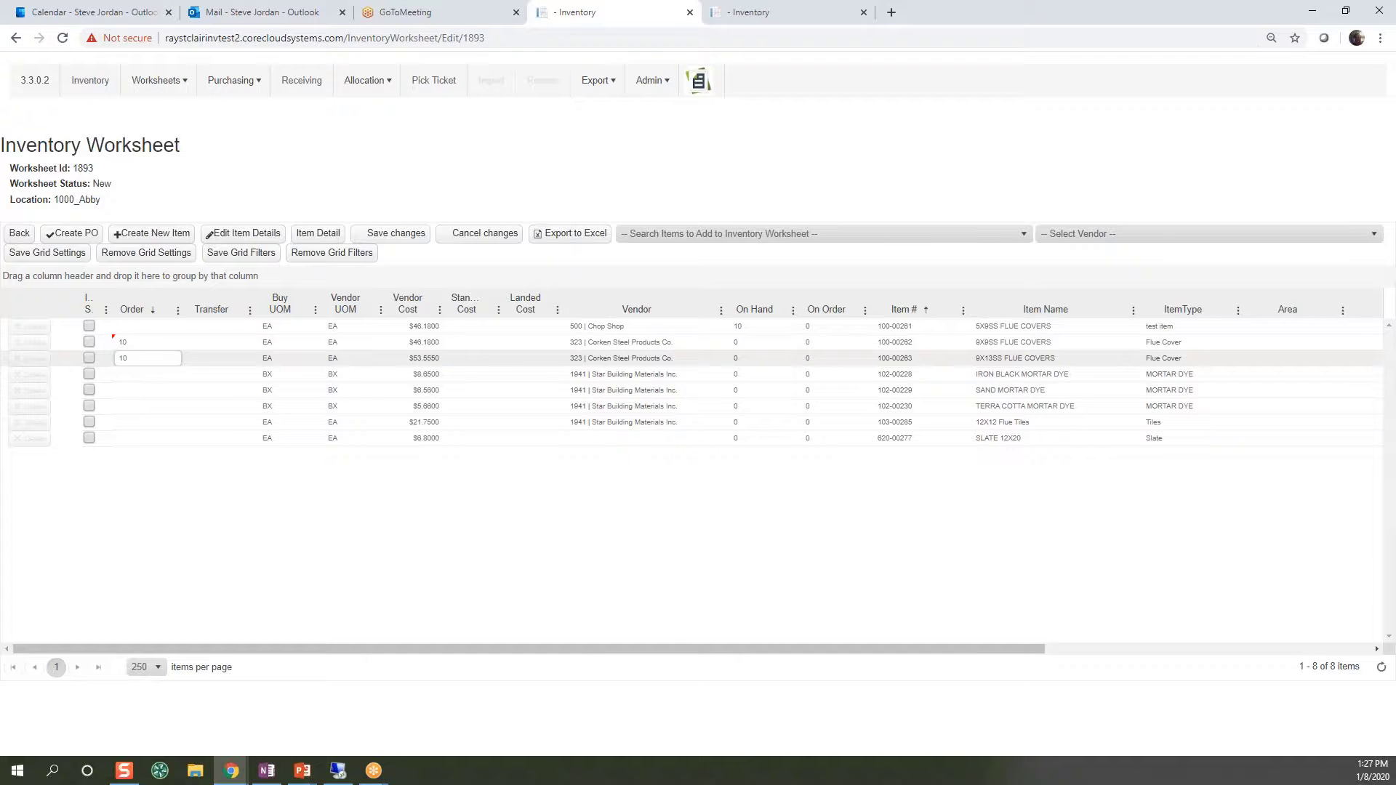
click(125, 374)
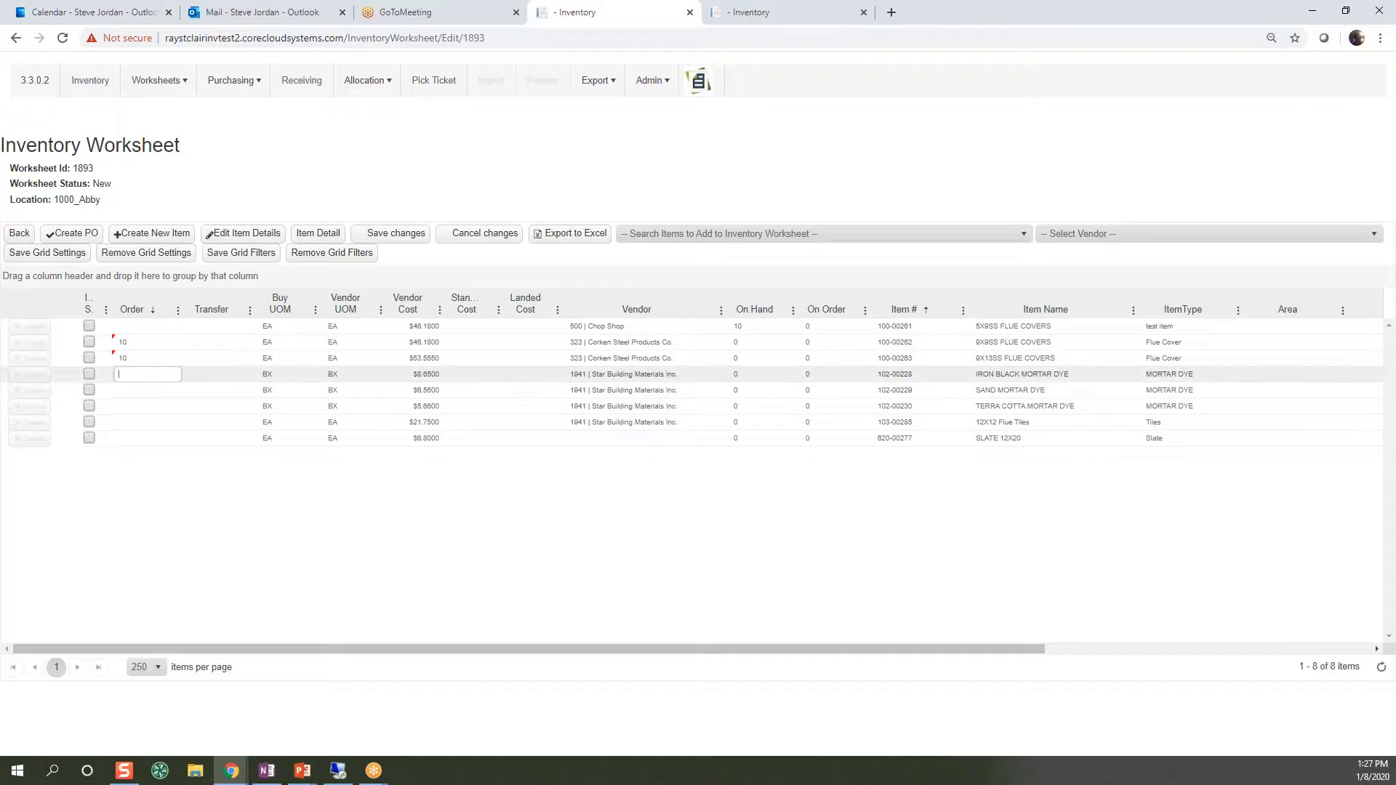
key(Tab)
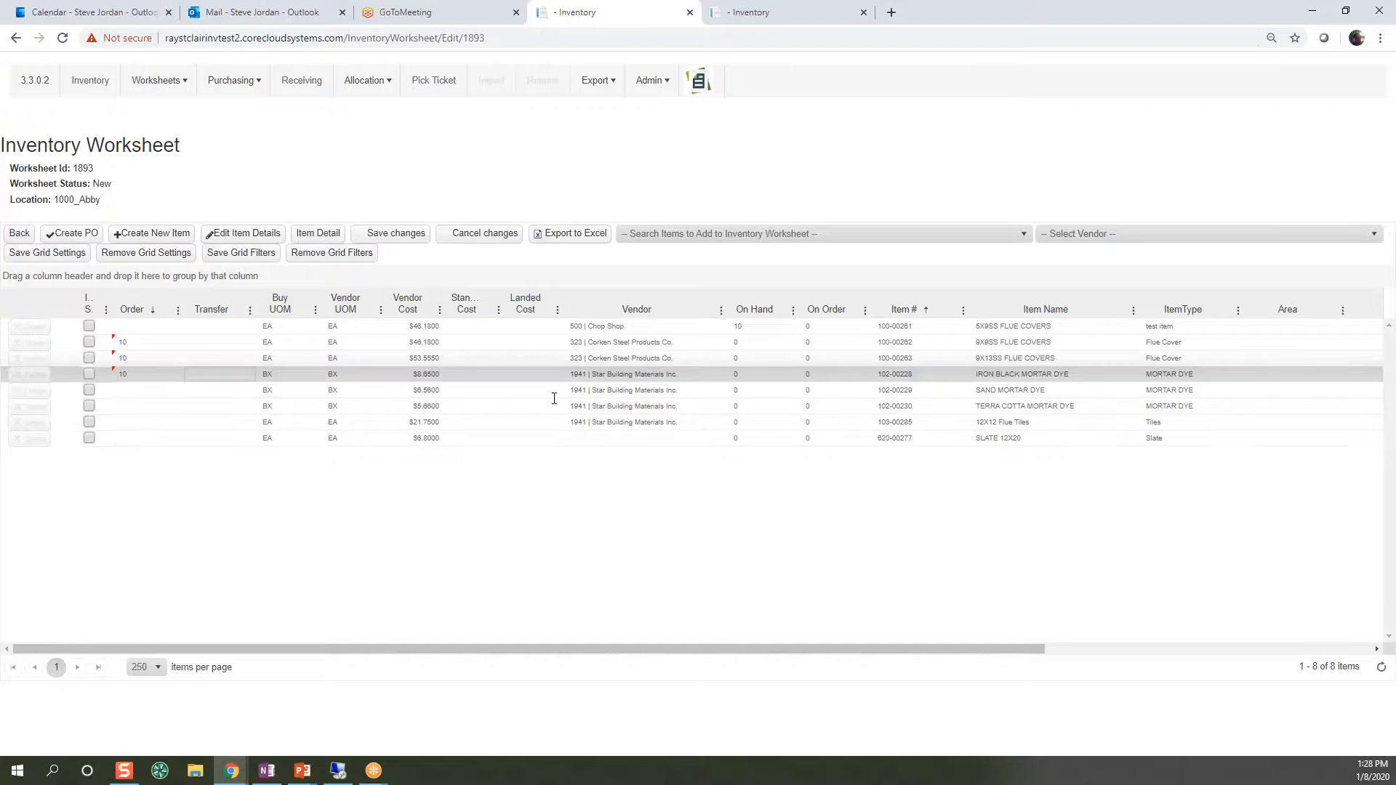
- Change the vendor of the Iron Black Mortar Dye to 1311 | McCabe Lumber and save the worksheet changes
click(658, 373)
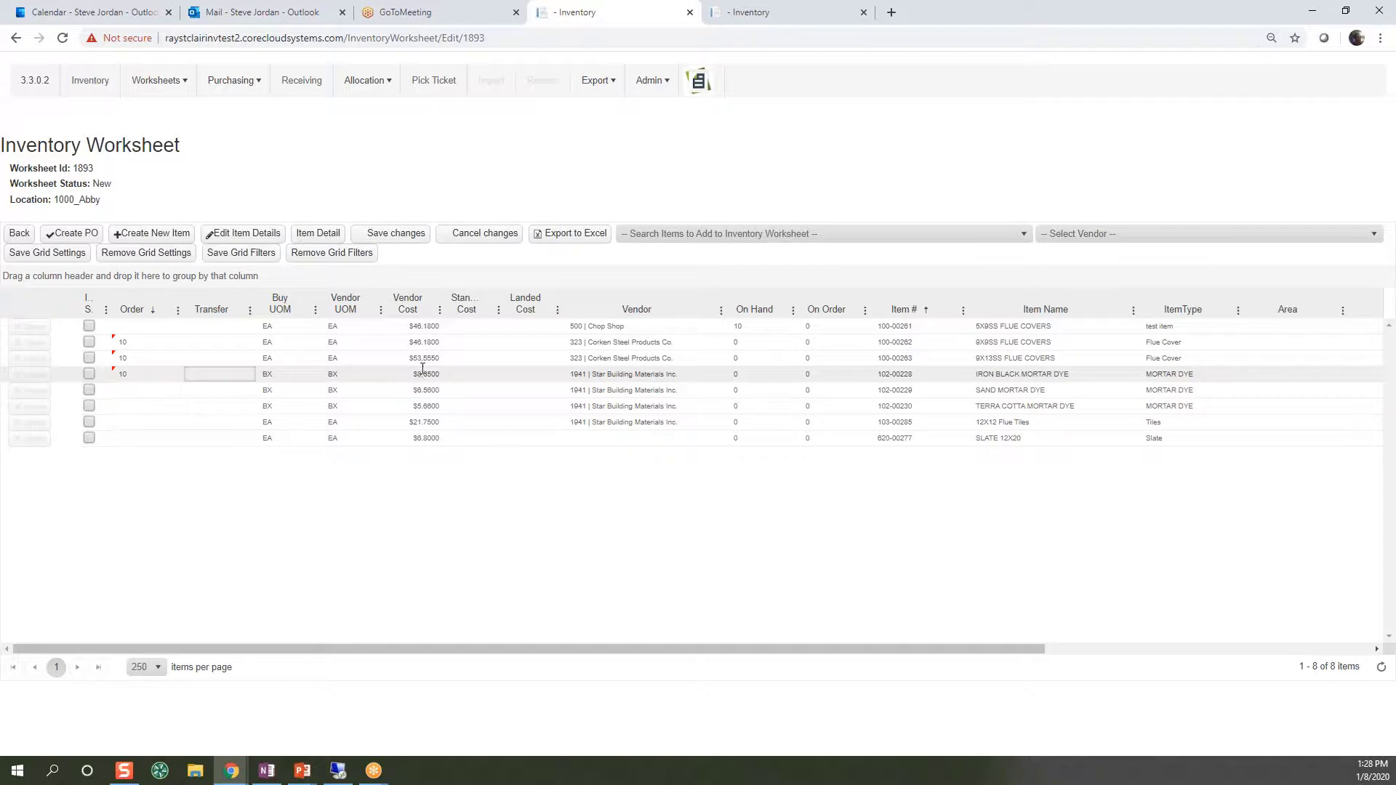
click(641, 375)
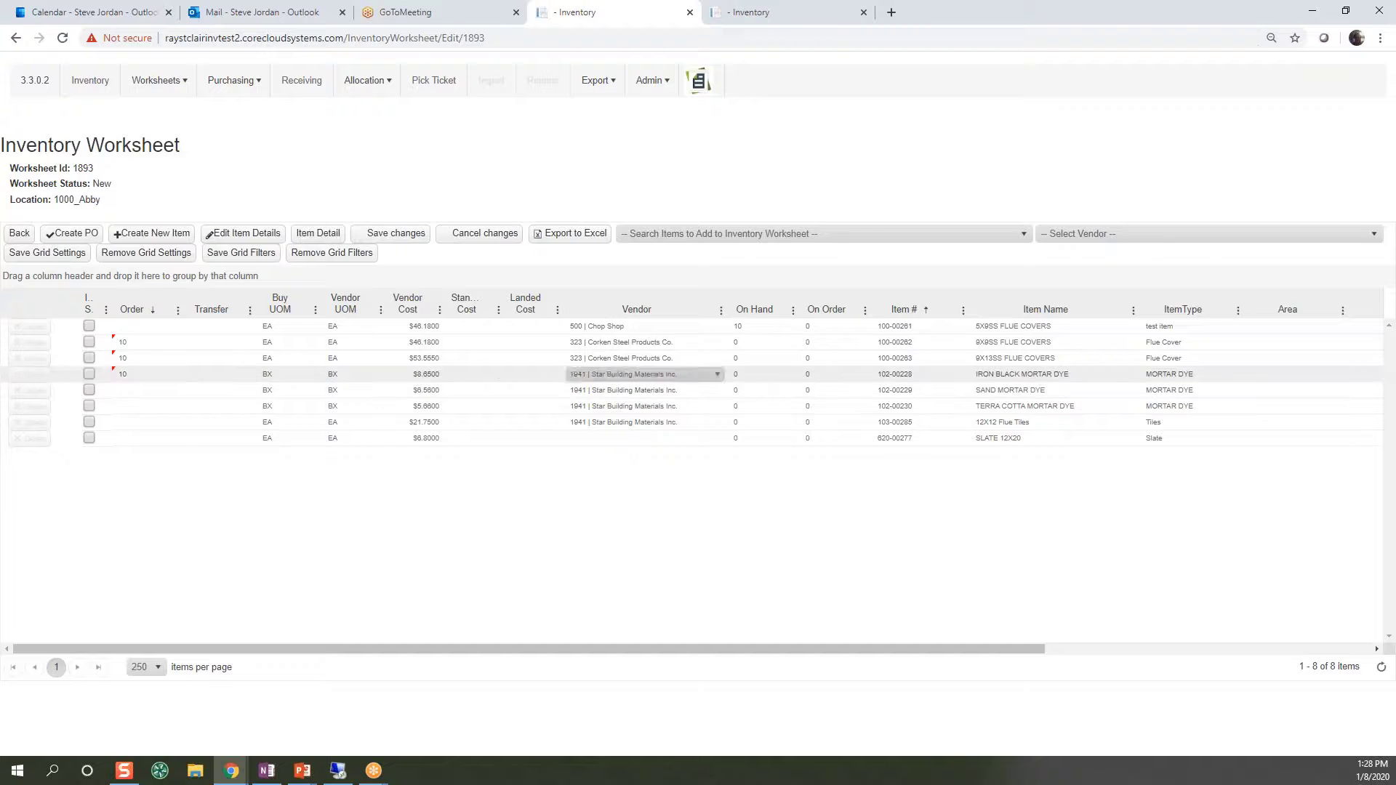
click(718, 377)
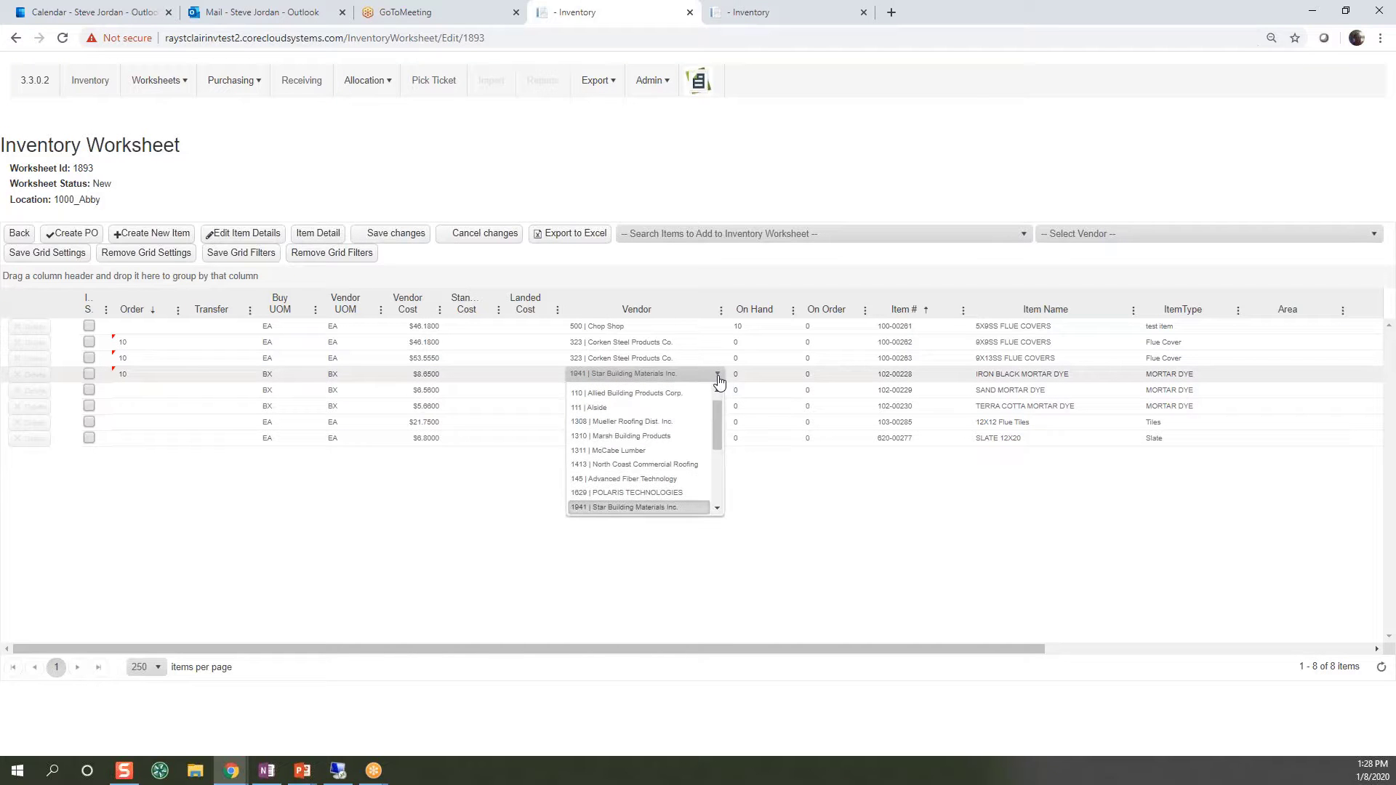
click(637, 451)
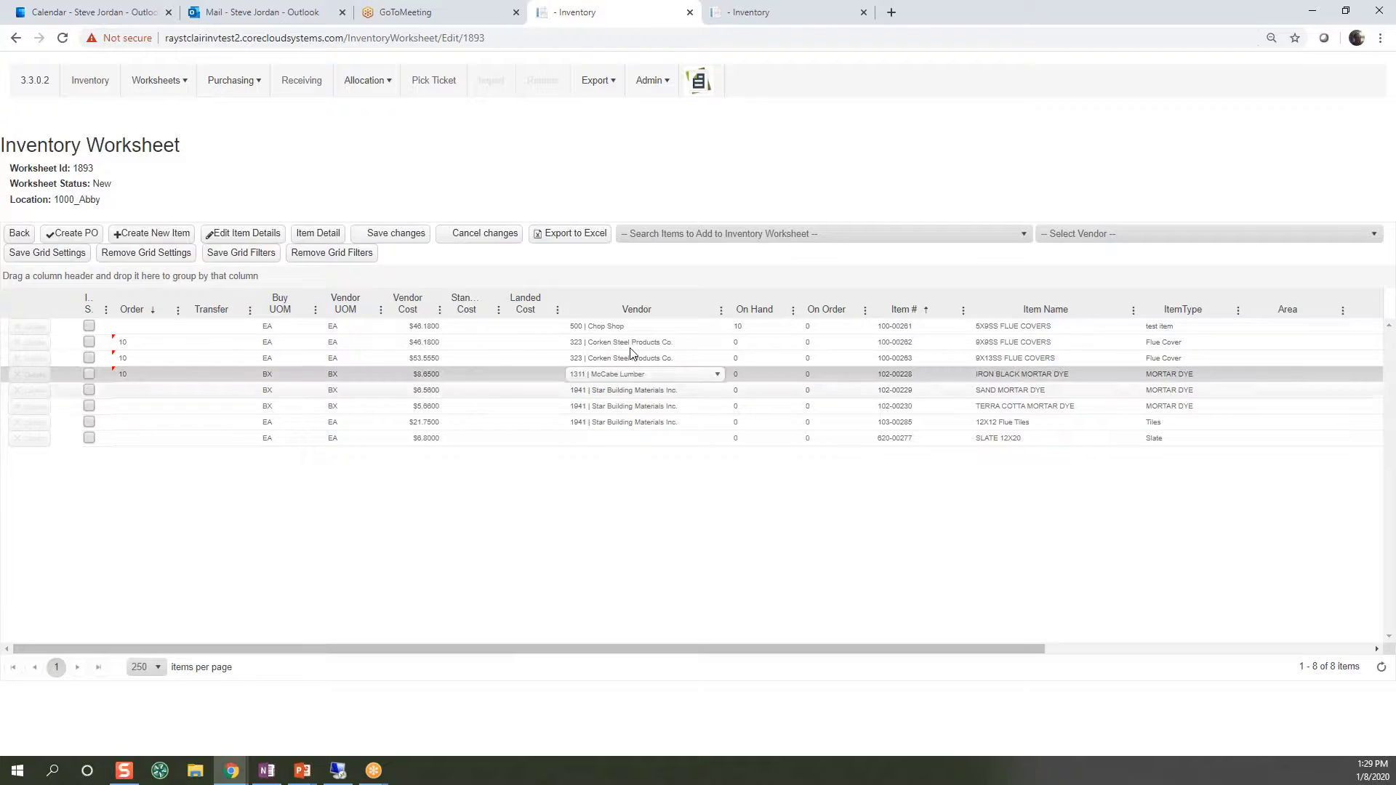
click(368, 373)
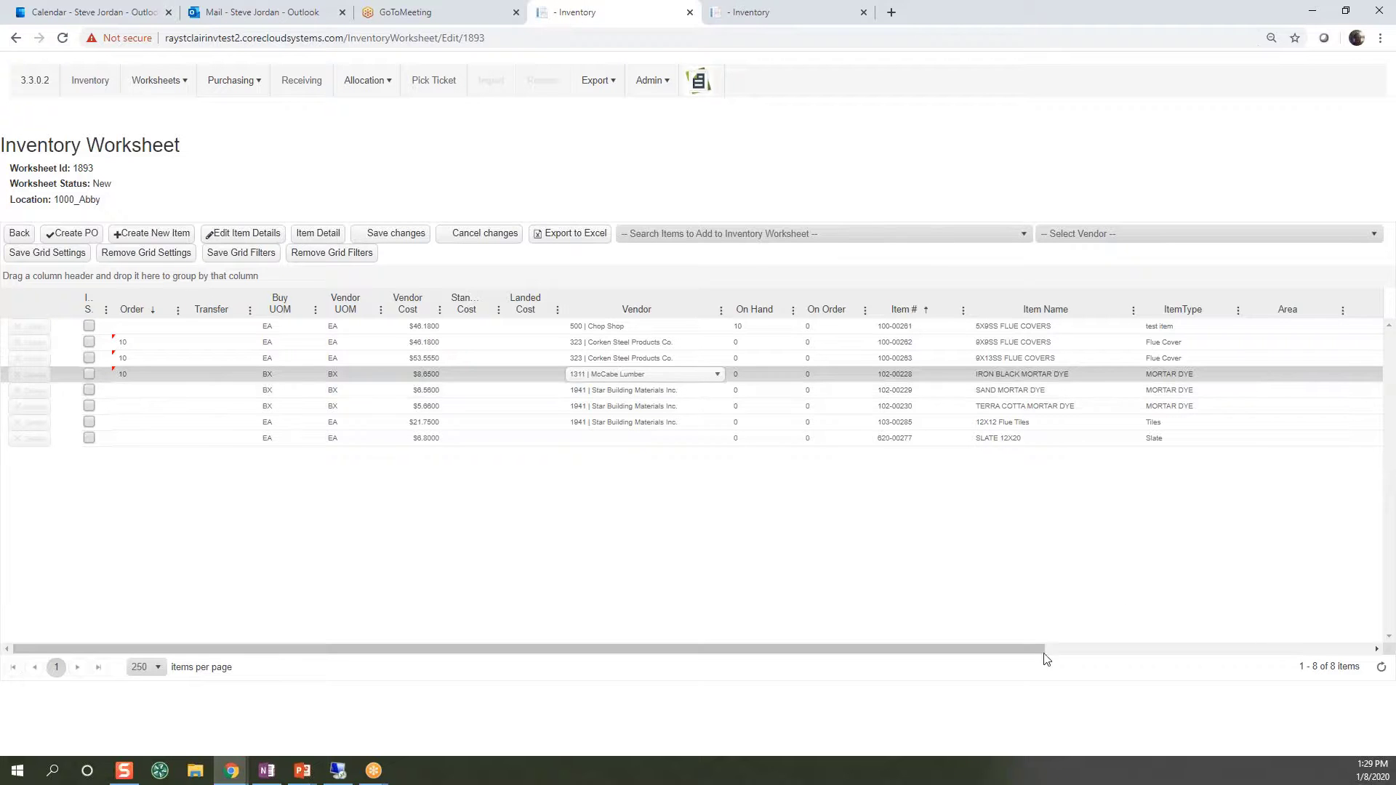
drag(1029, 648, 969, 697)
click(405, 239)
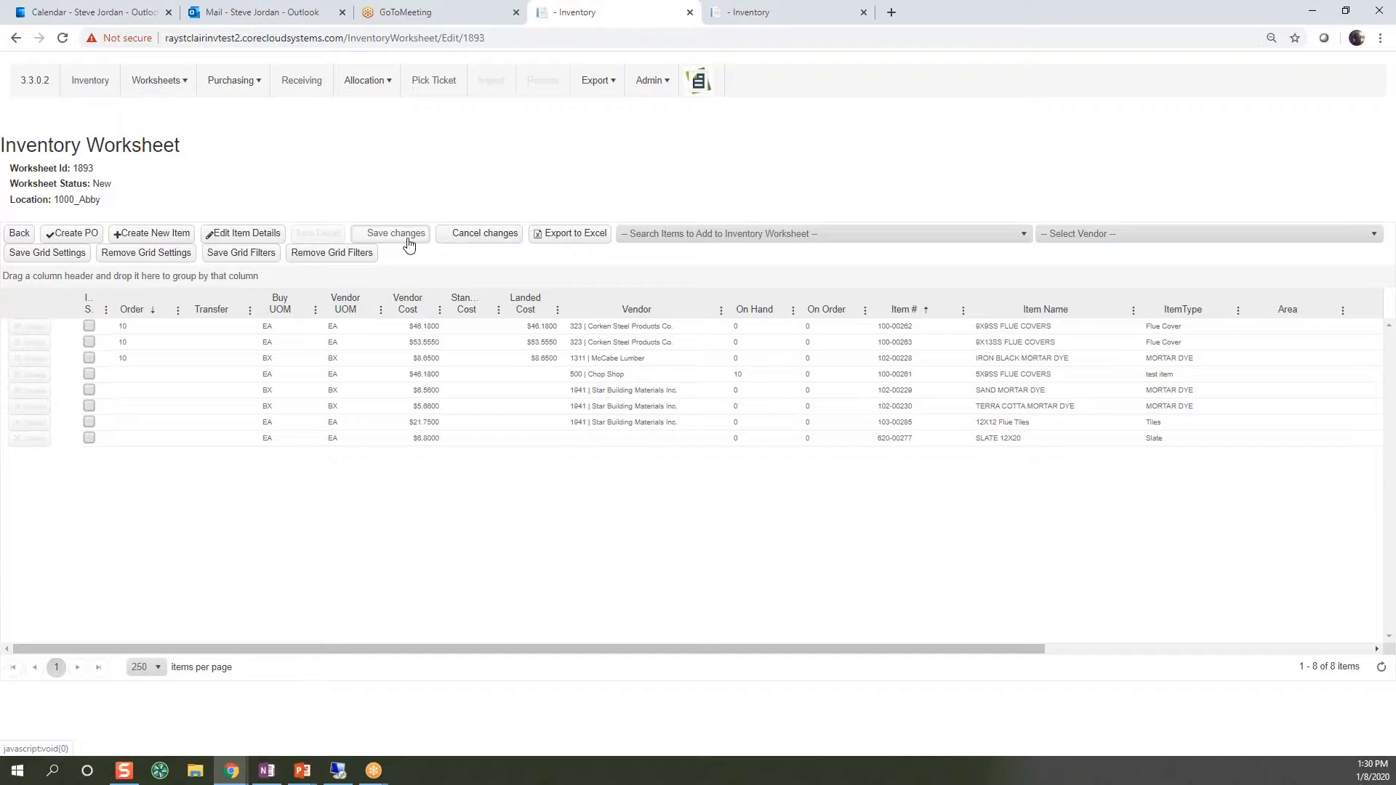
- Mark the three items with order quantities for inclusion and create purchase orders from the worksheet
click(88, 326)
click(89, 342)
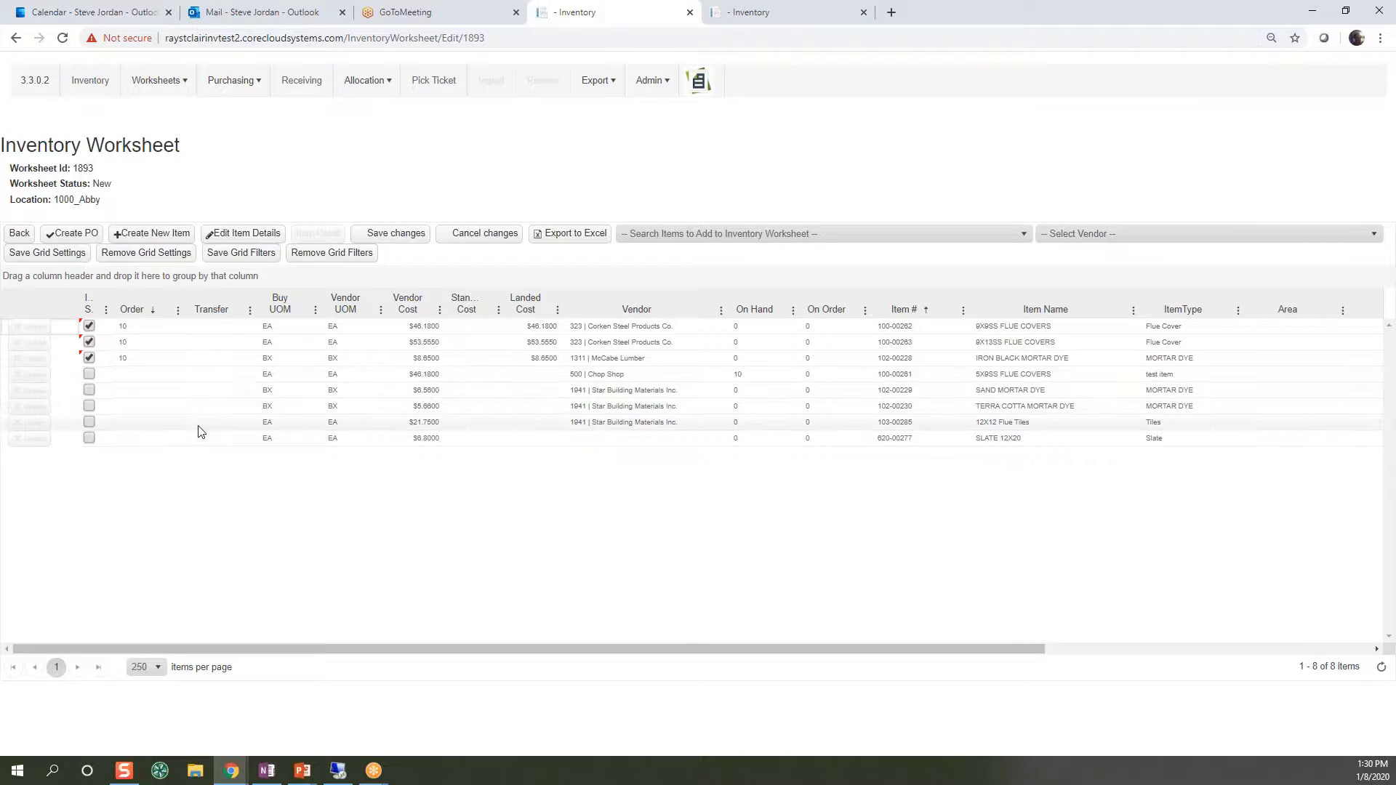
click(86, 240)
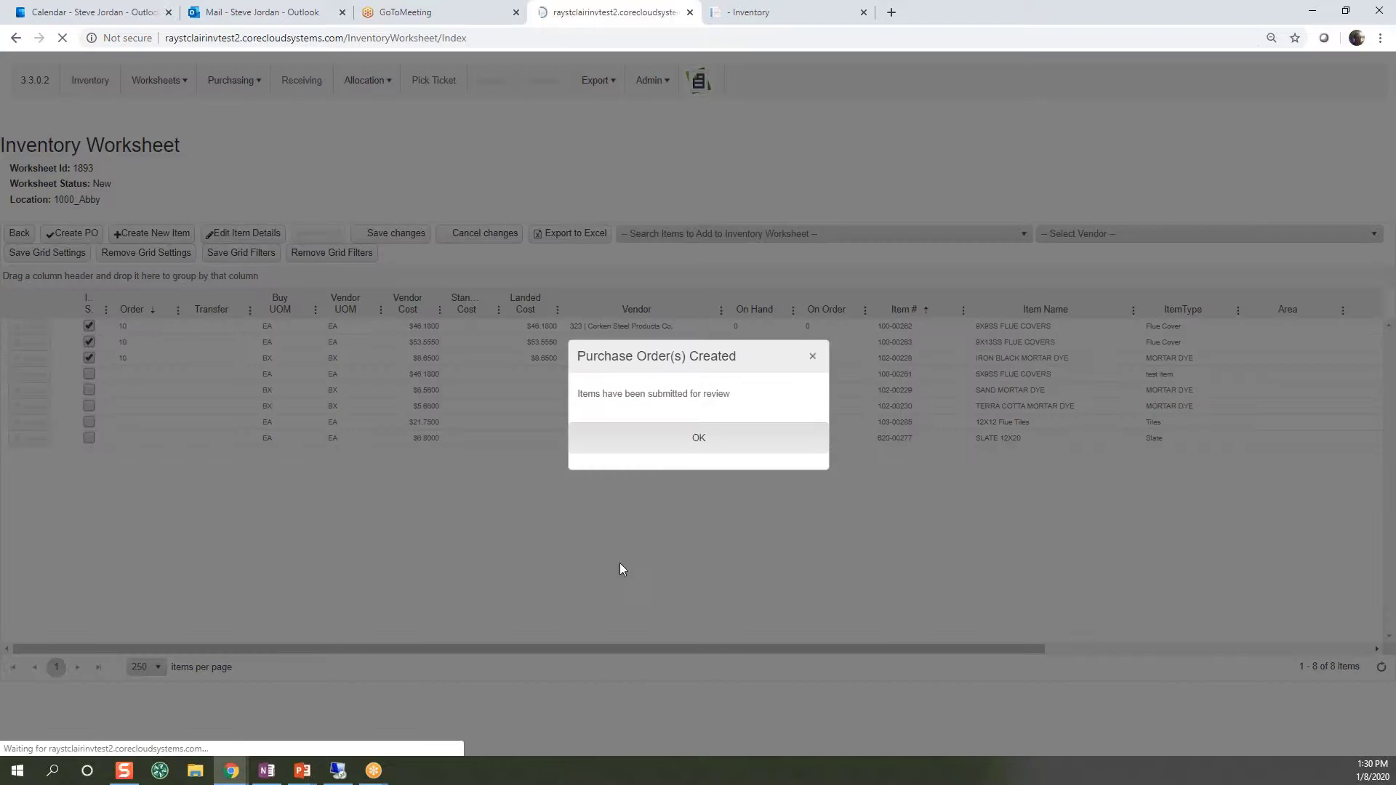
click(699, 438)
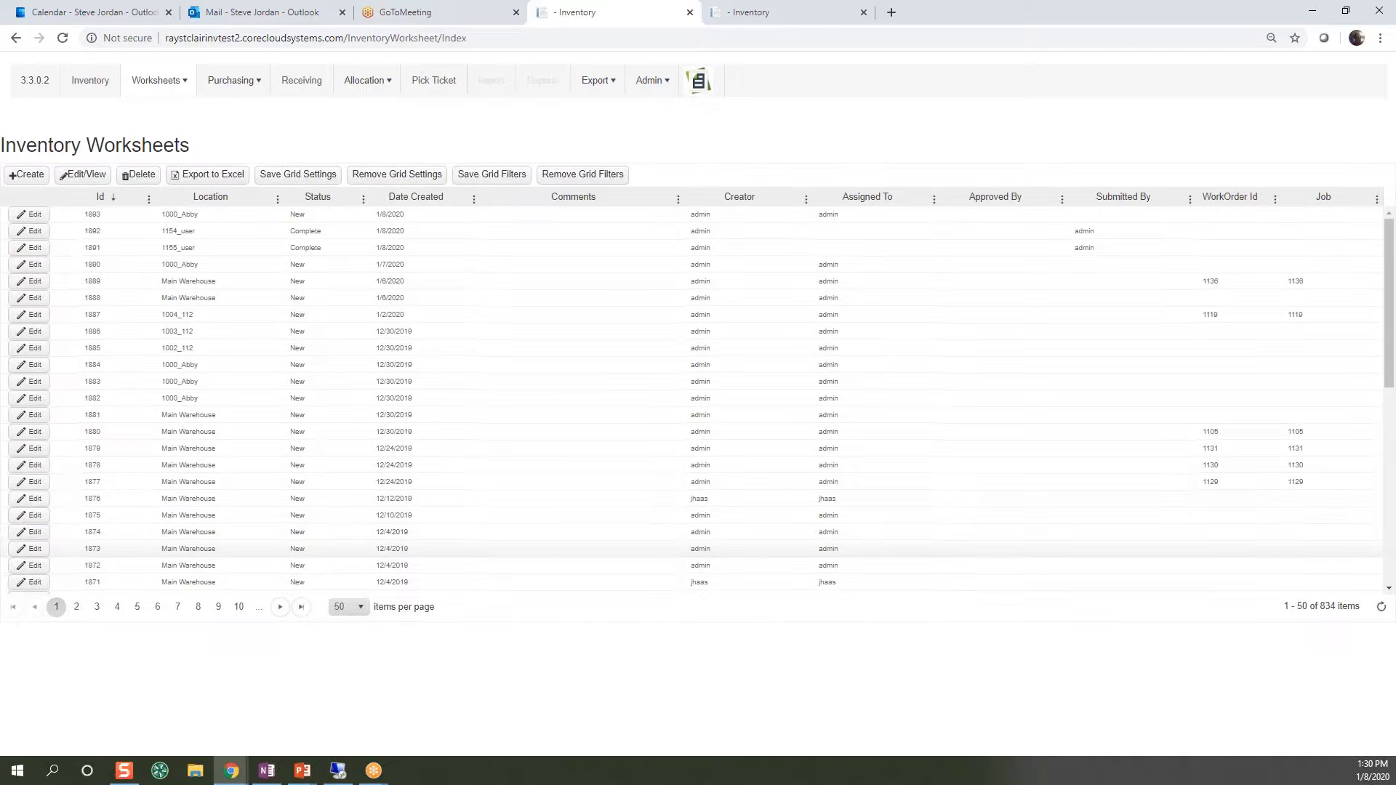
- Go to the Purchase Orders page and review the line items of the new McCabe Lumber and Corken Steel orders
click(233, 82)
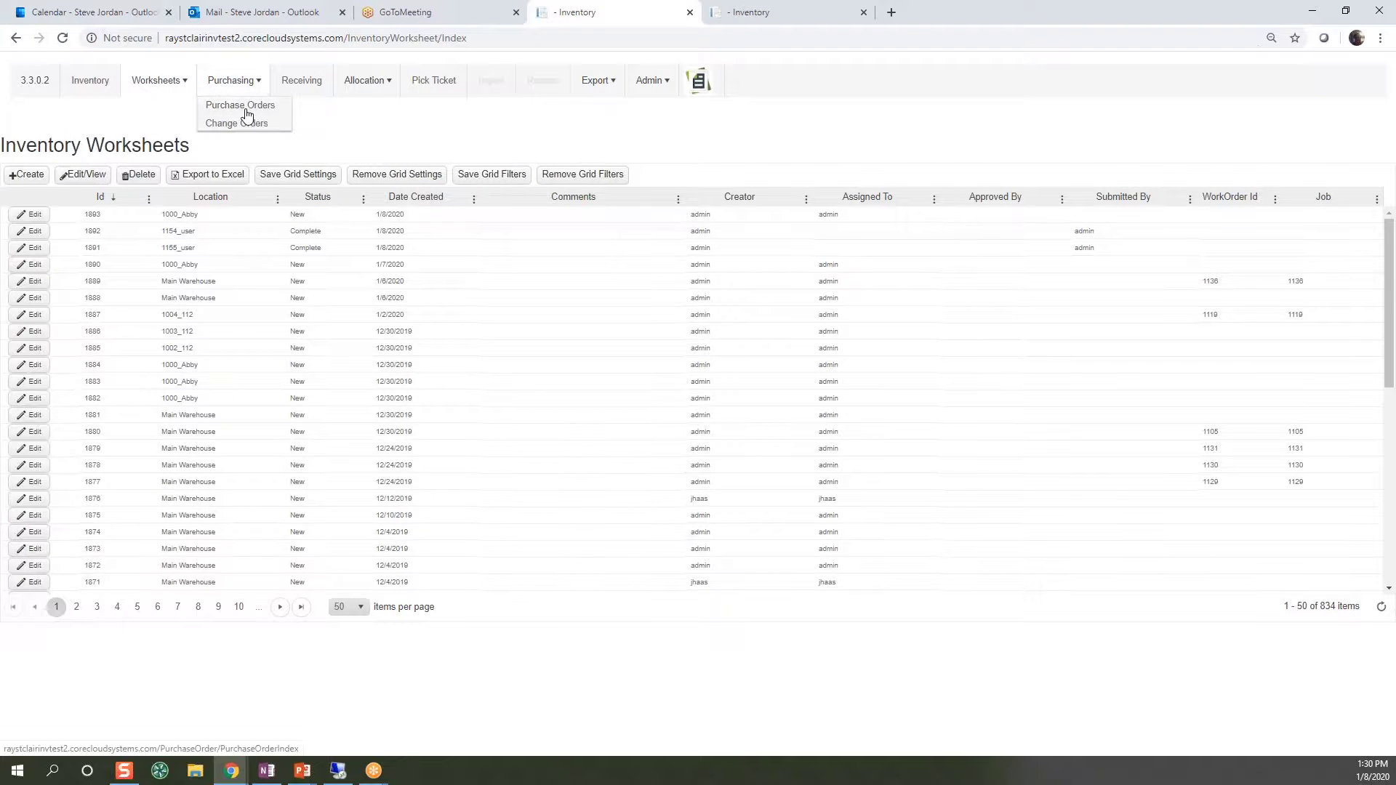
click(246, 111)
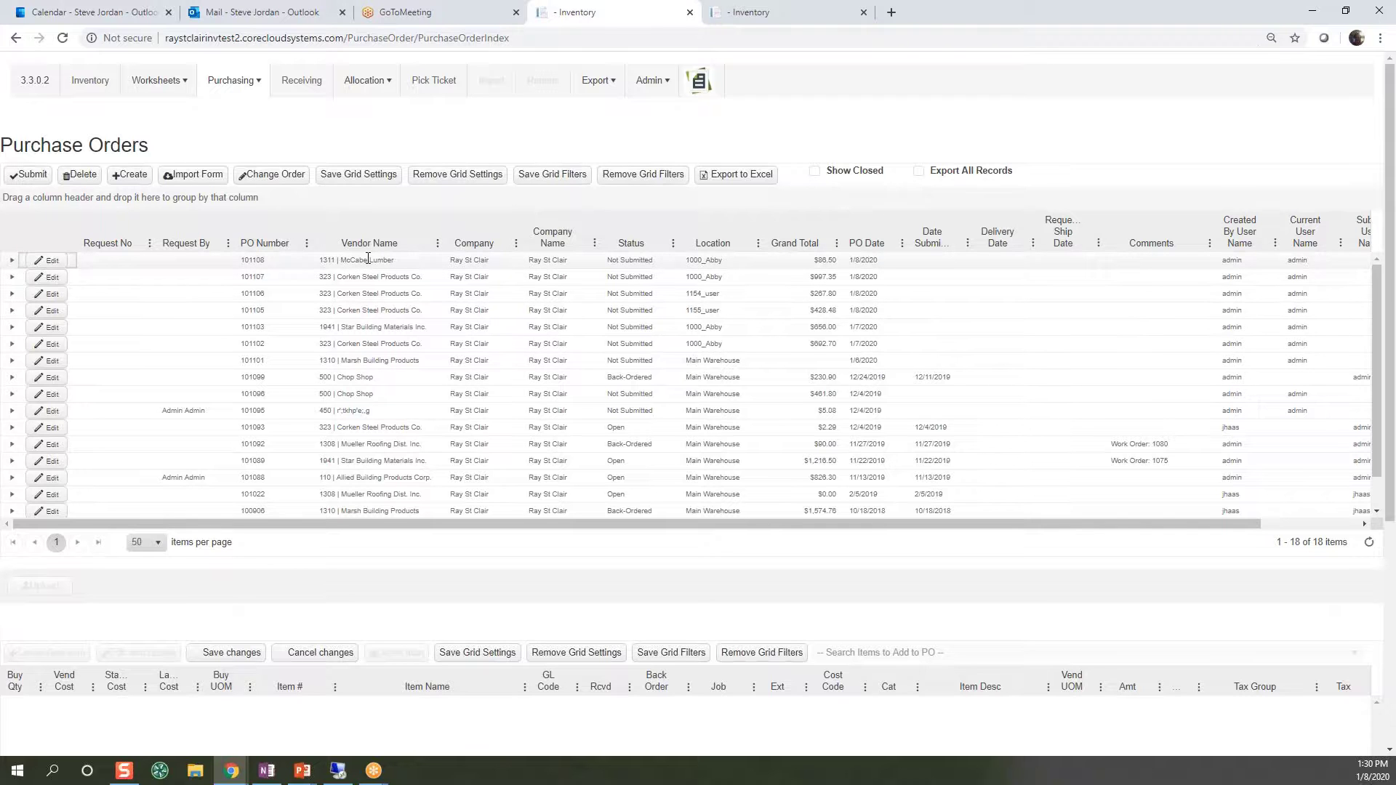
click(171, 263)
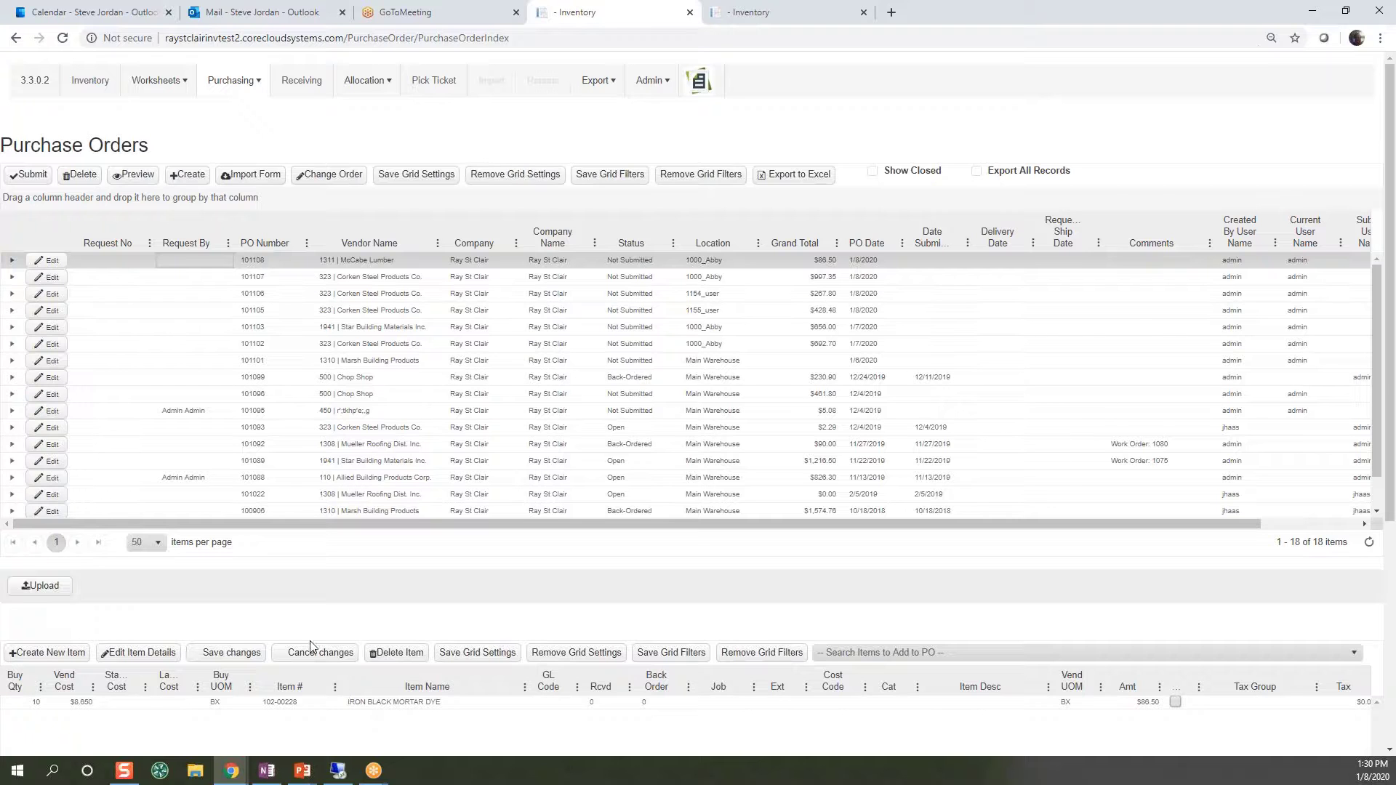
click(360, 277)
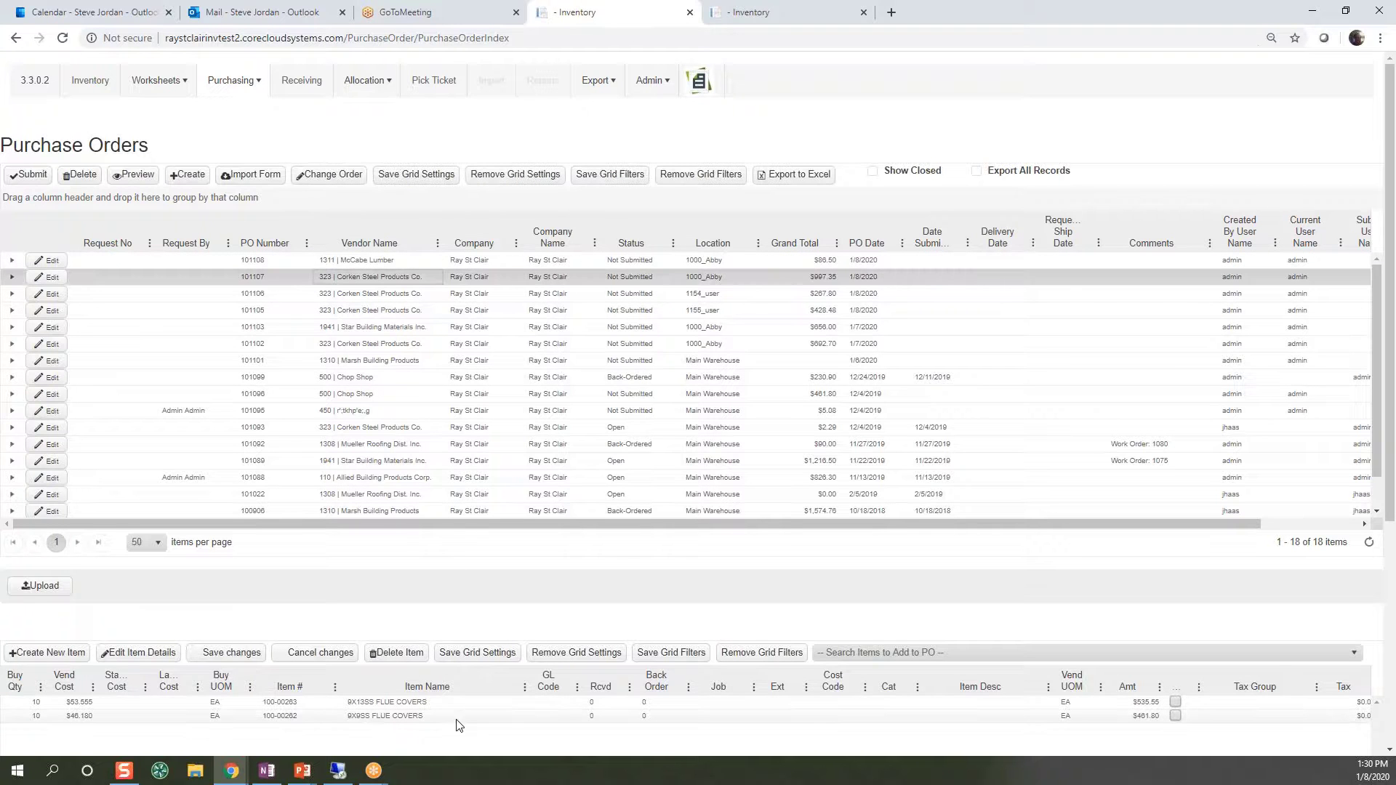
click(288, 262)
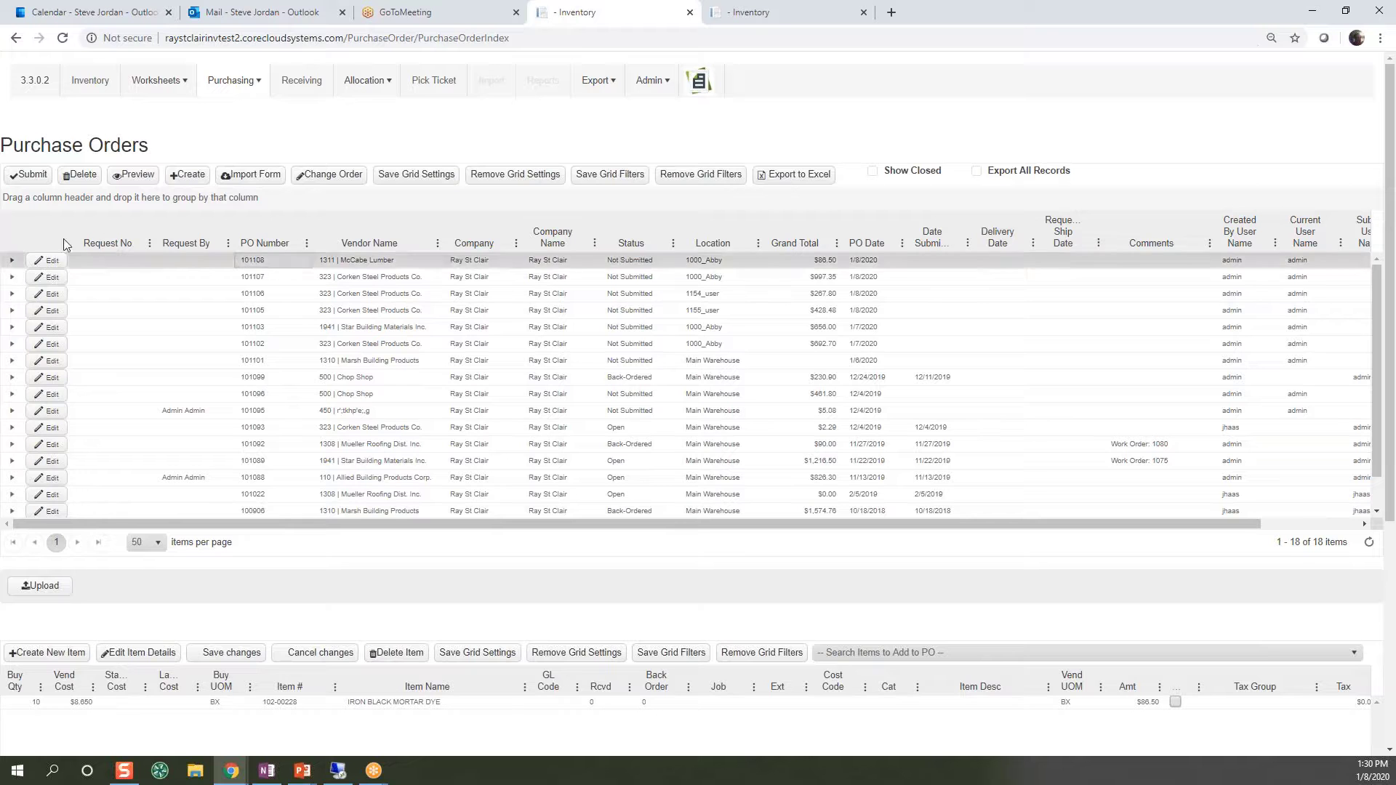
- Open the McCabe Lumber purchase order for editing and review its main, vendor and shipping details, including the FOB field
click(57, 262)
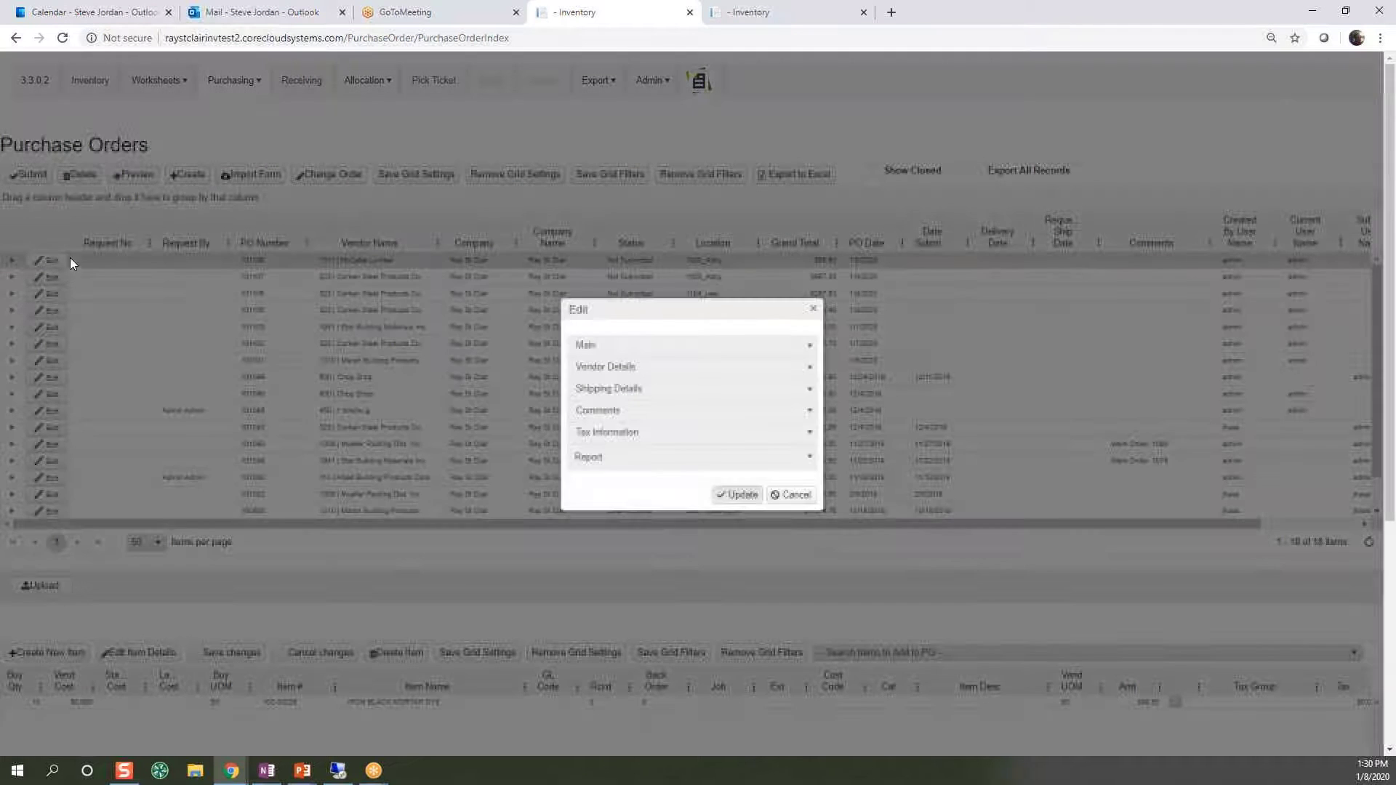
click(719, 349)
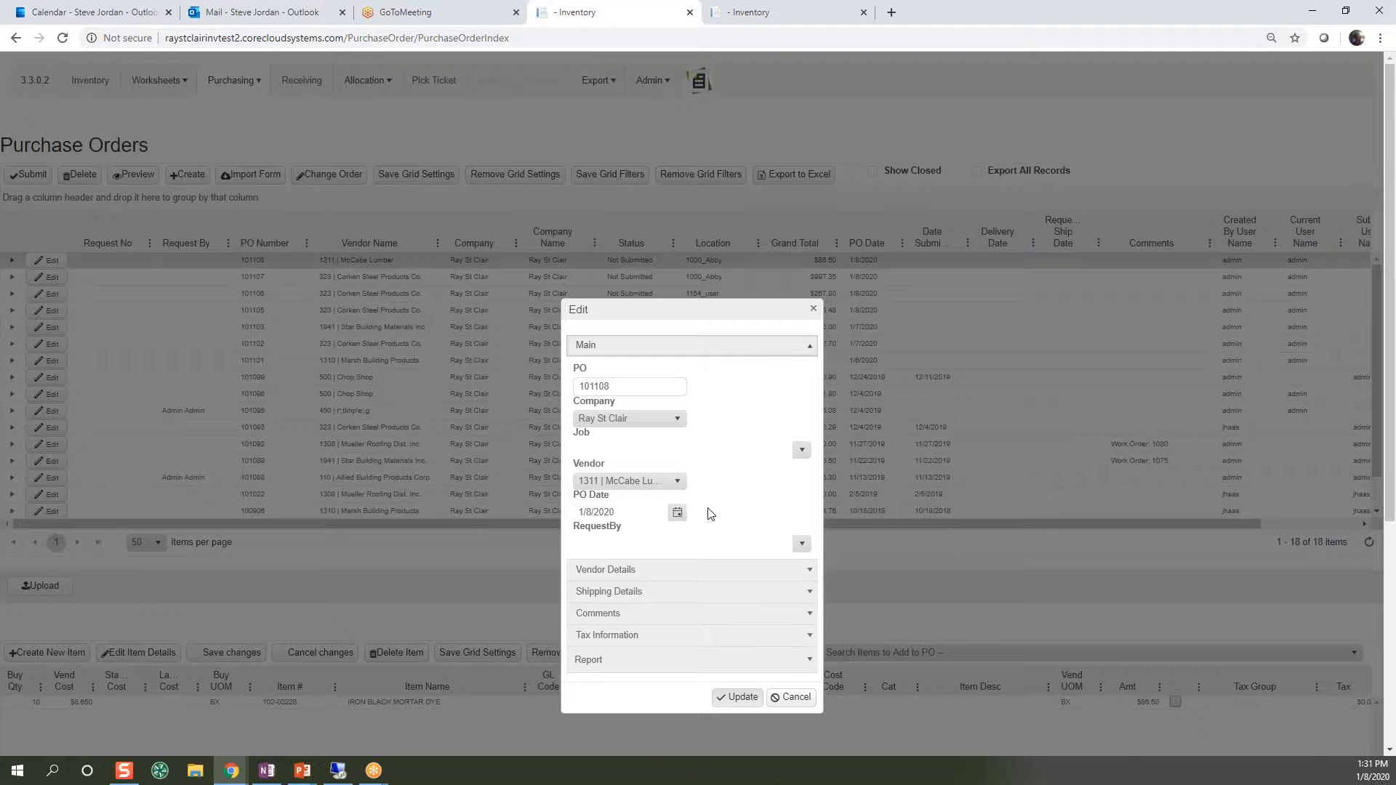
click(724, 571)
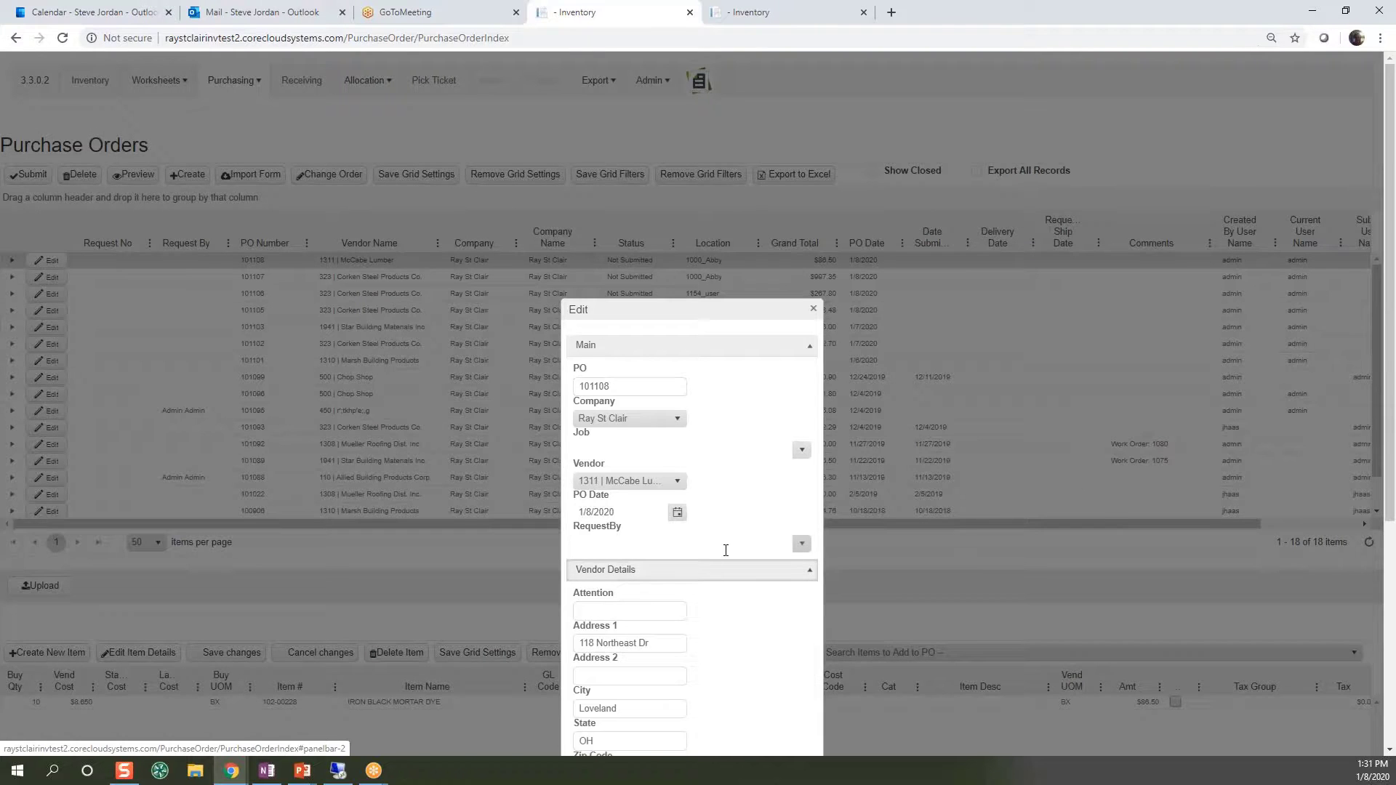
scroll(724, 552, down, 3)
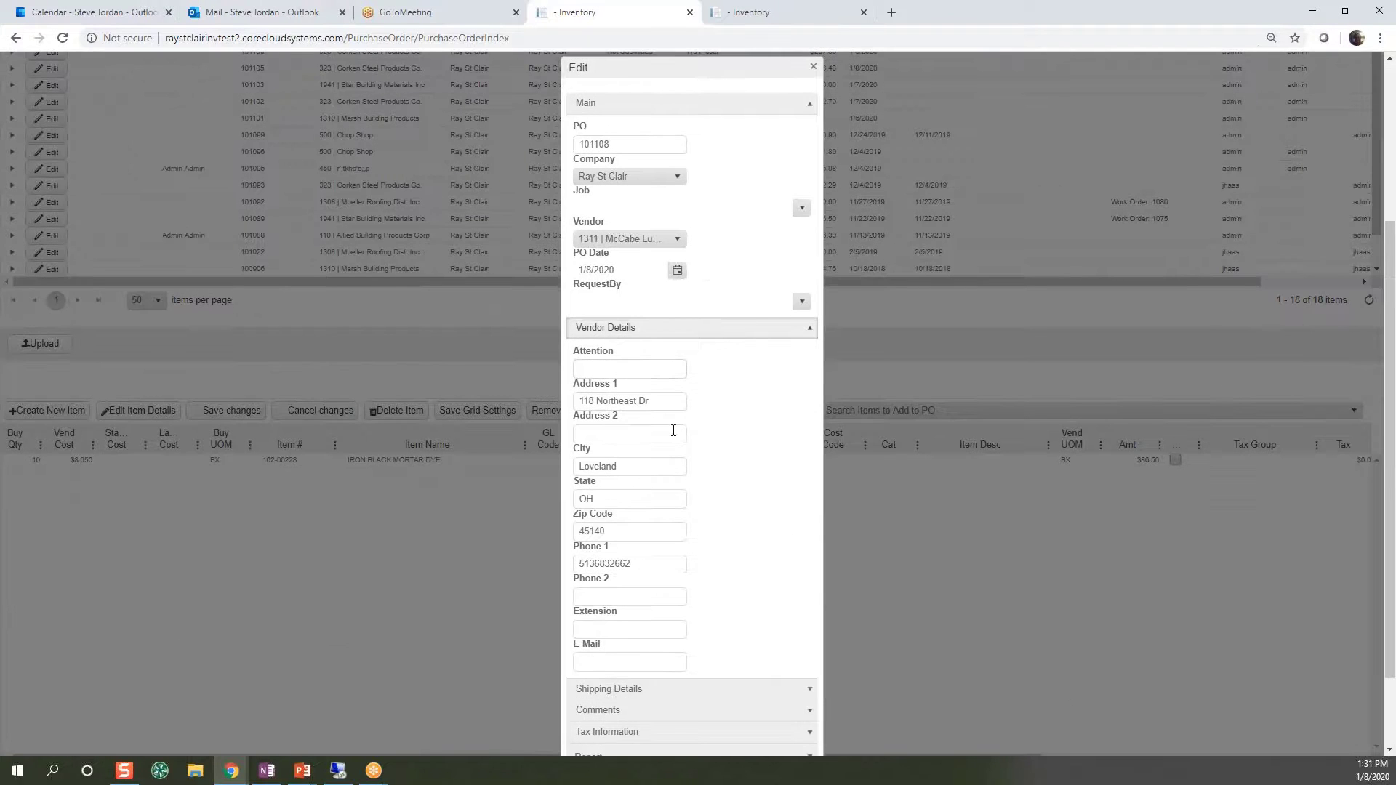
scroll(695, 456, down, 2)
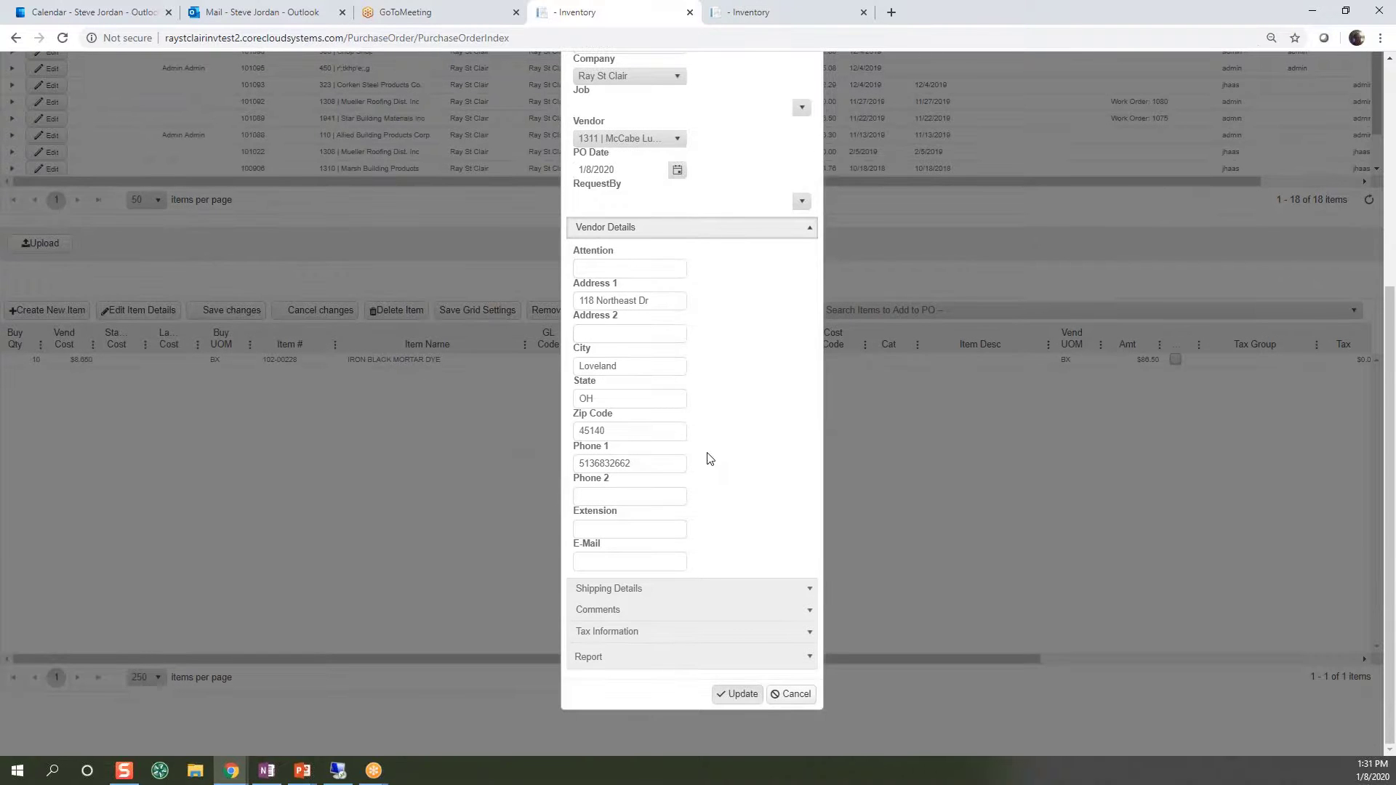
click(682, 595)
scroll(696, 605, down, 8)
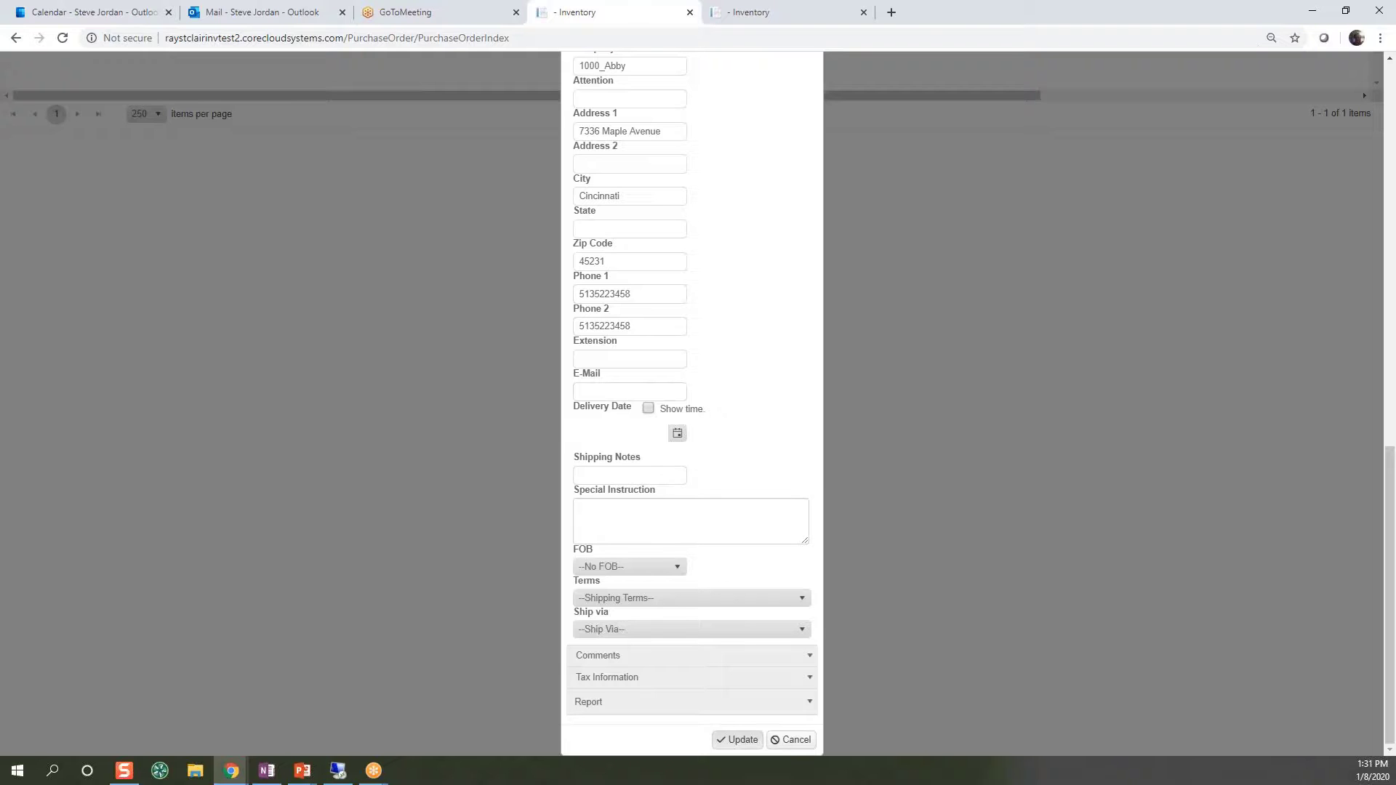
click(675, 568)
click(673, 567)
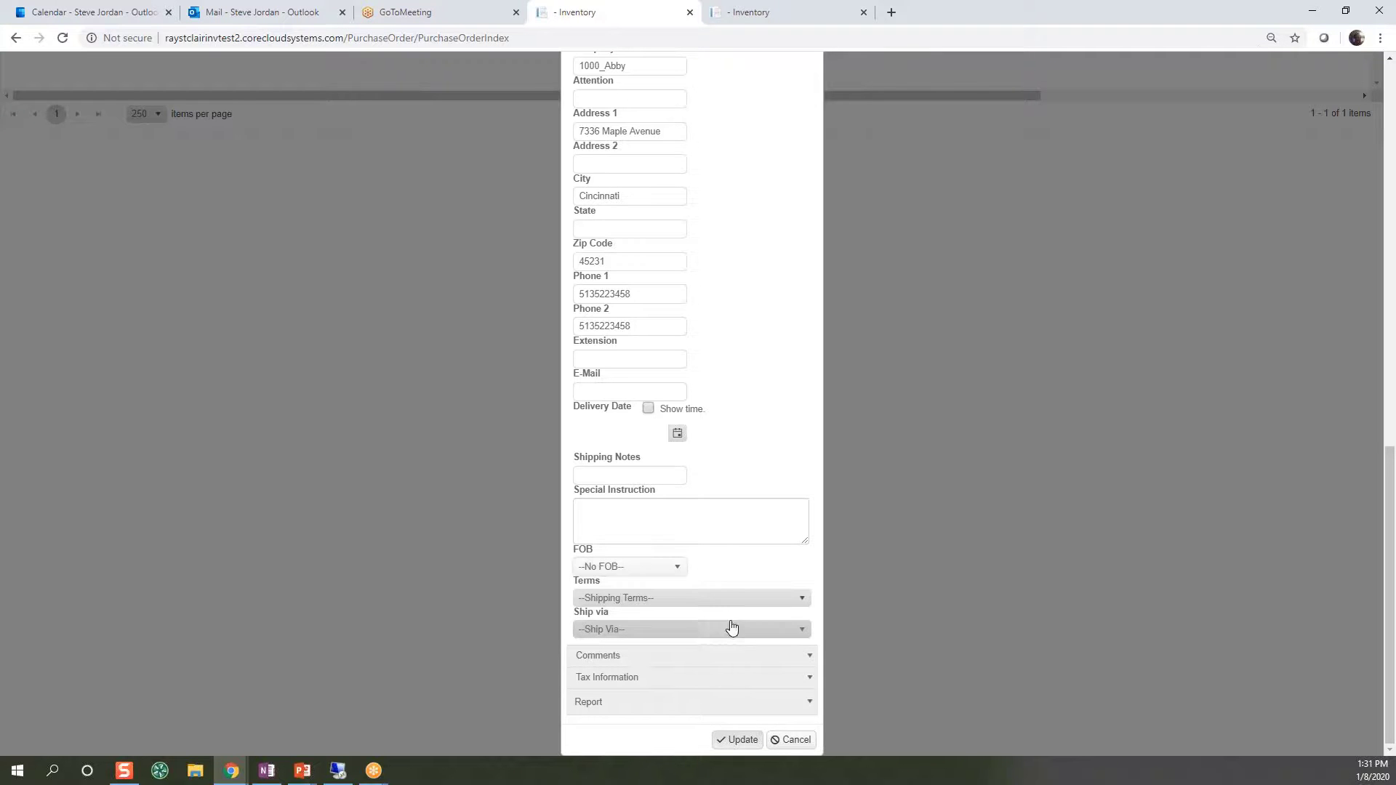
- Review the order's comments, tax information and report settings, and close the edit dialog without changes
click(724, 663)
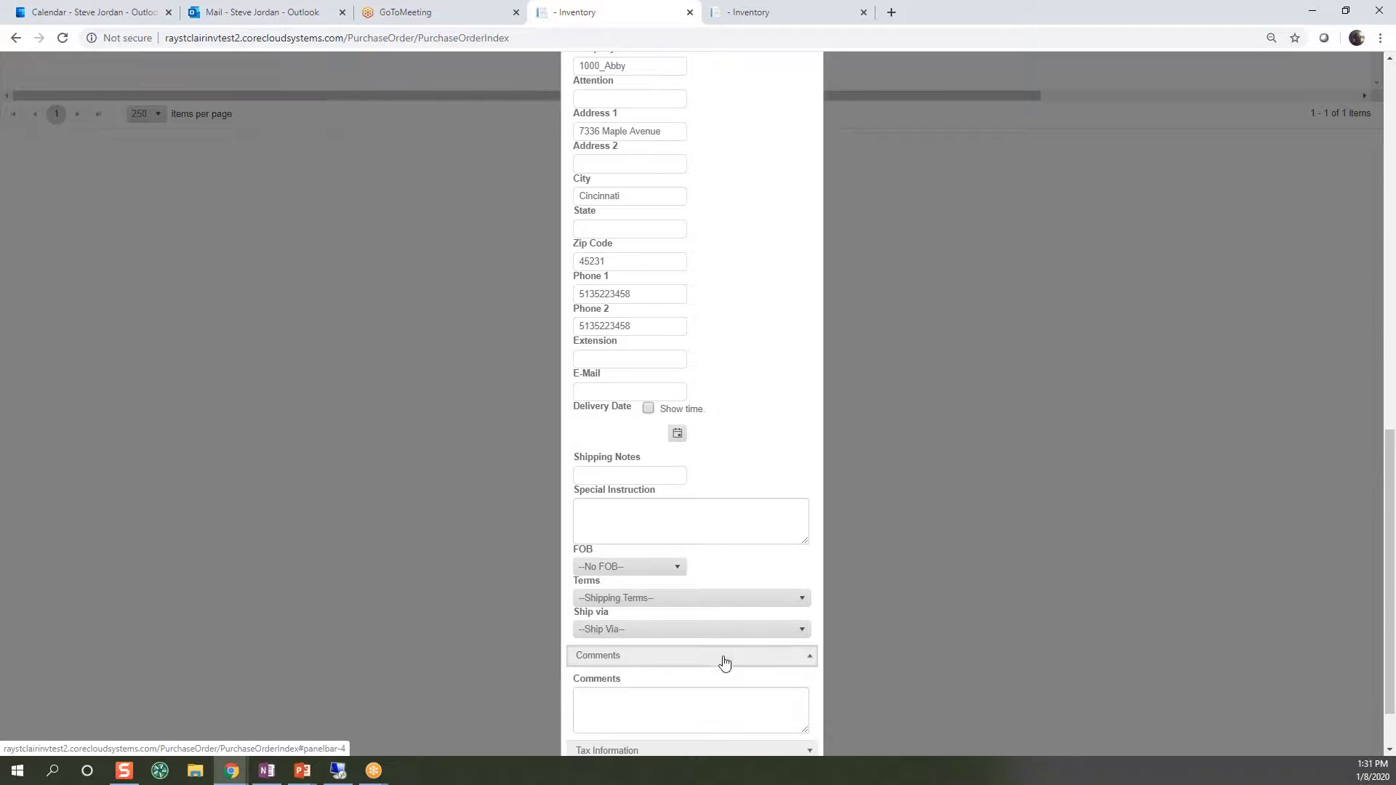
scroll(726, 658, down, 1)
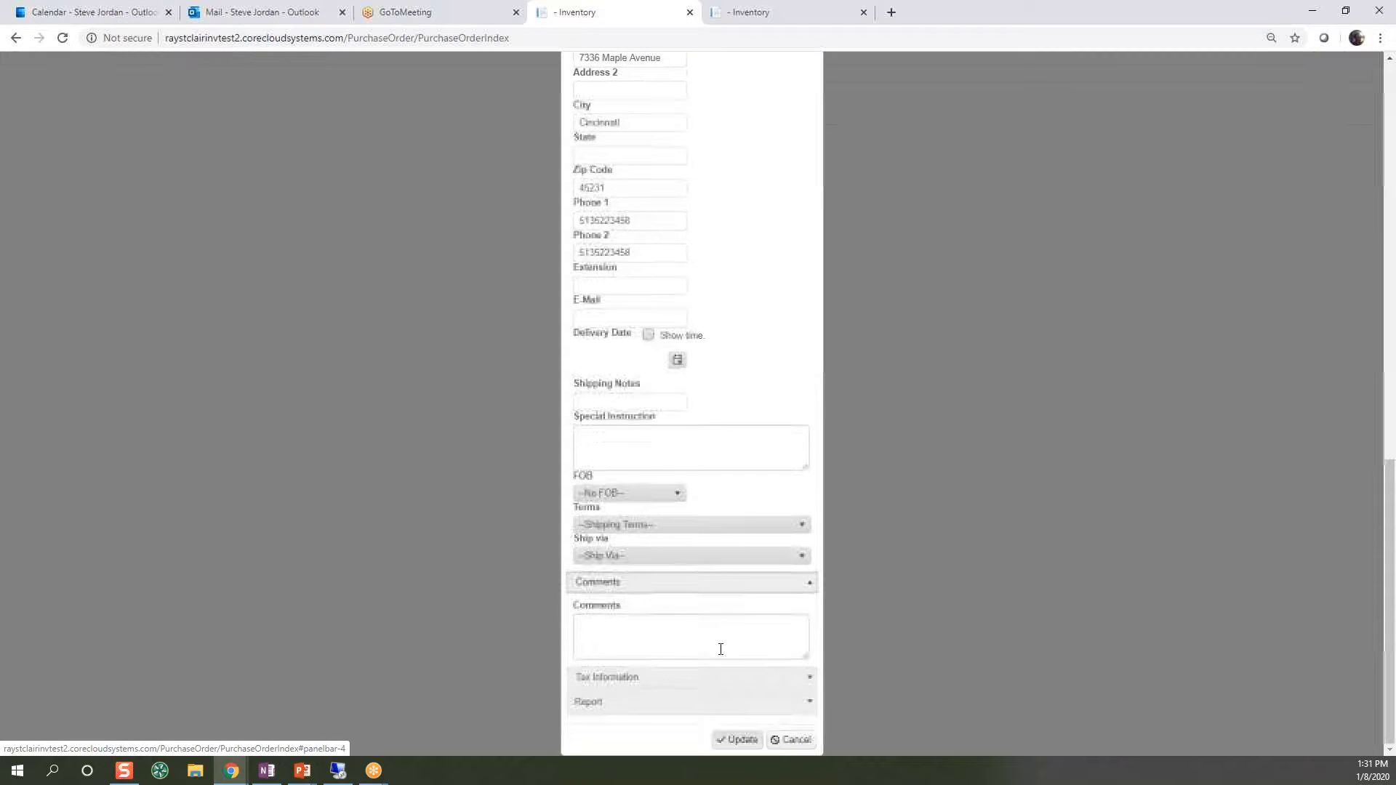
click(700, 682)
scroll(696, 681, down, 1)
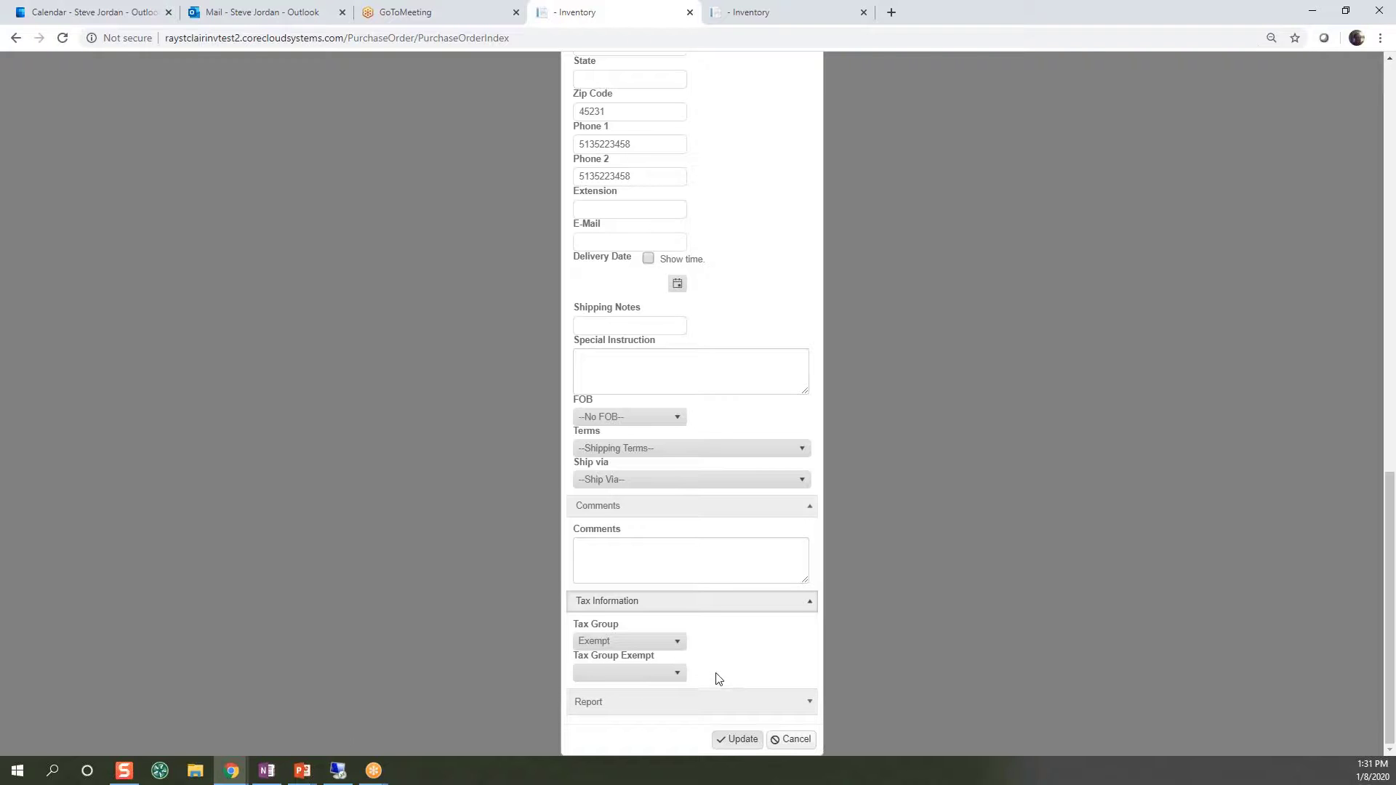
click(696, 700)
scroll(696, 697, down, 1)
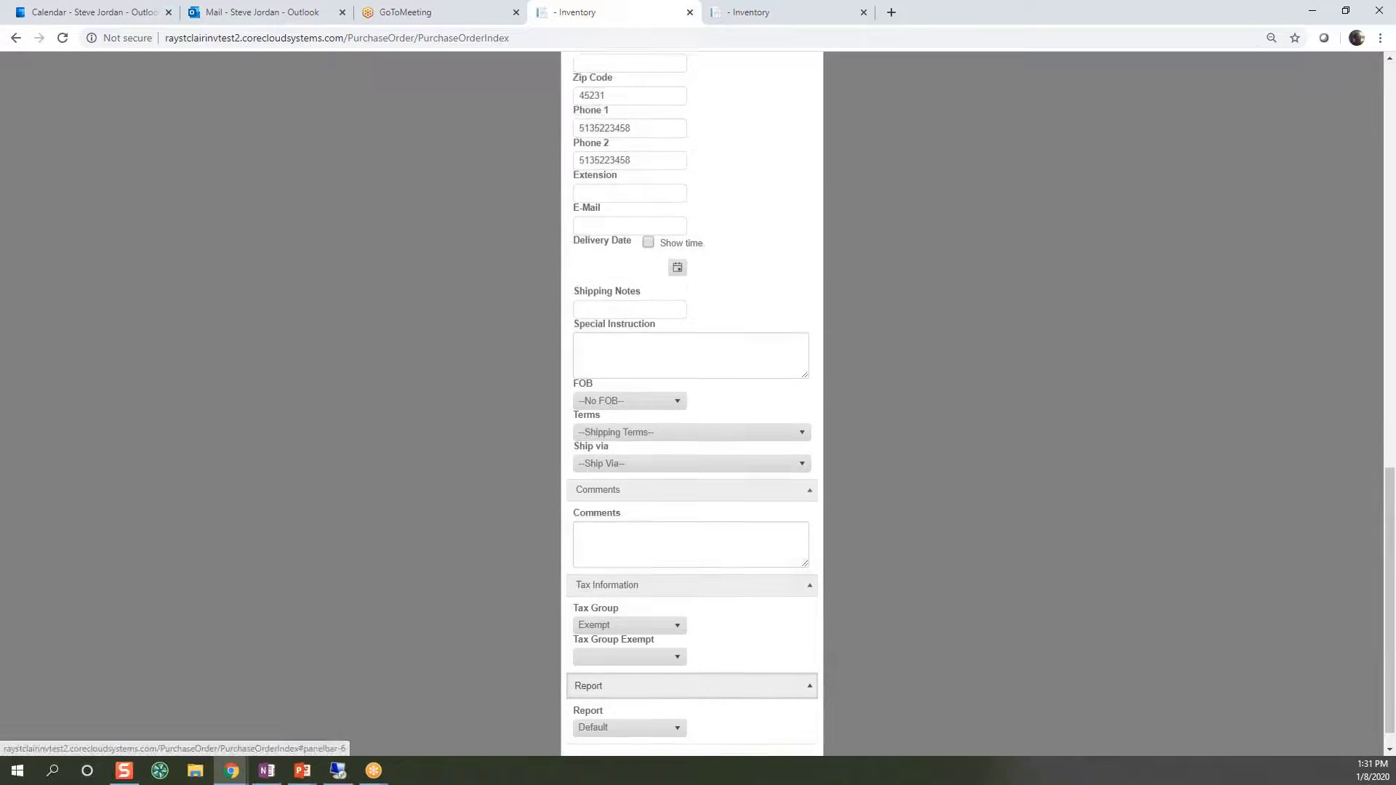
scroll(700, 555, up, 15)
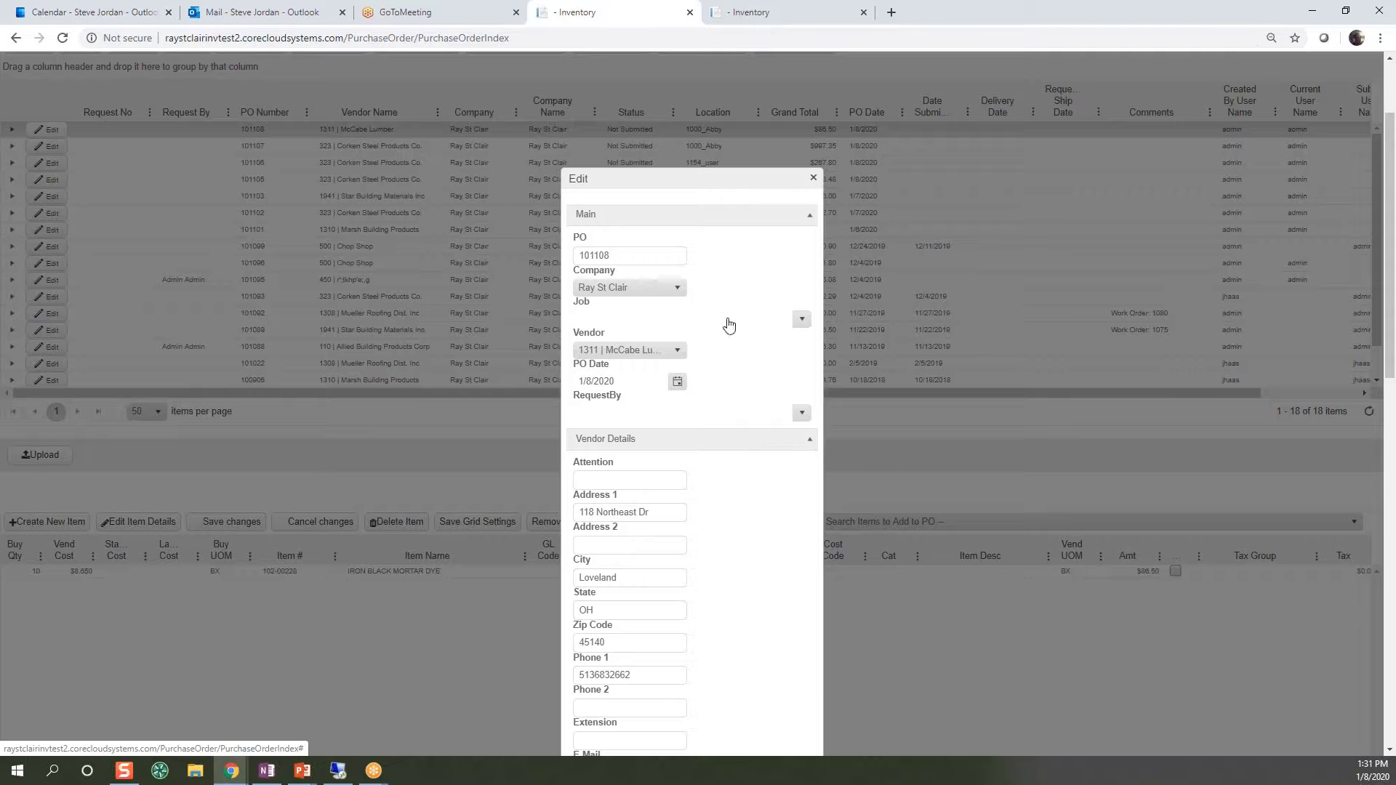
key(Escape)
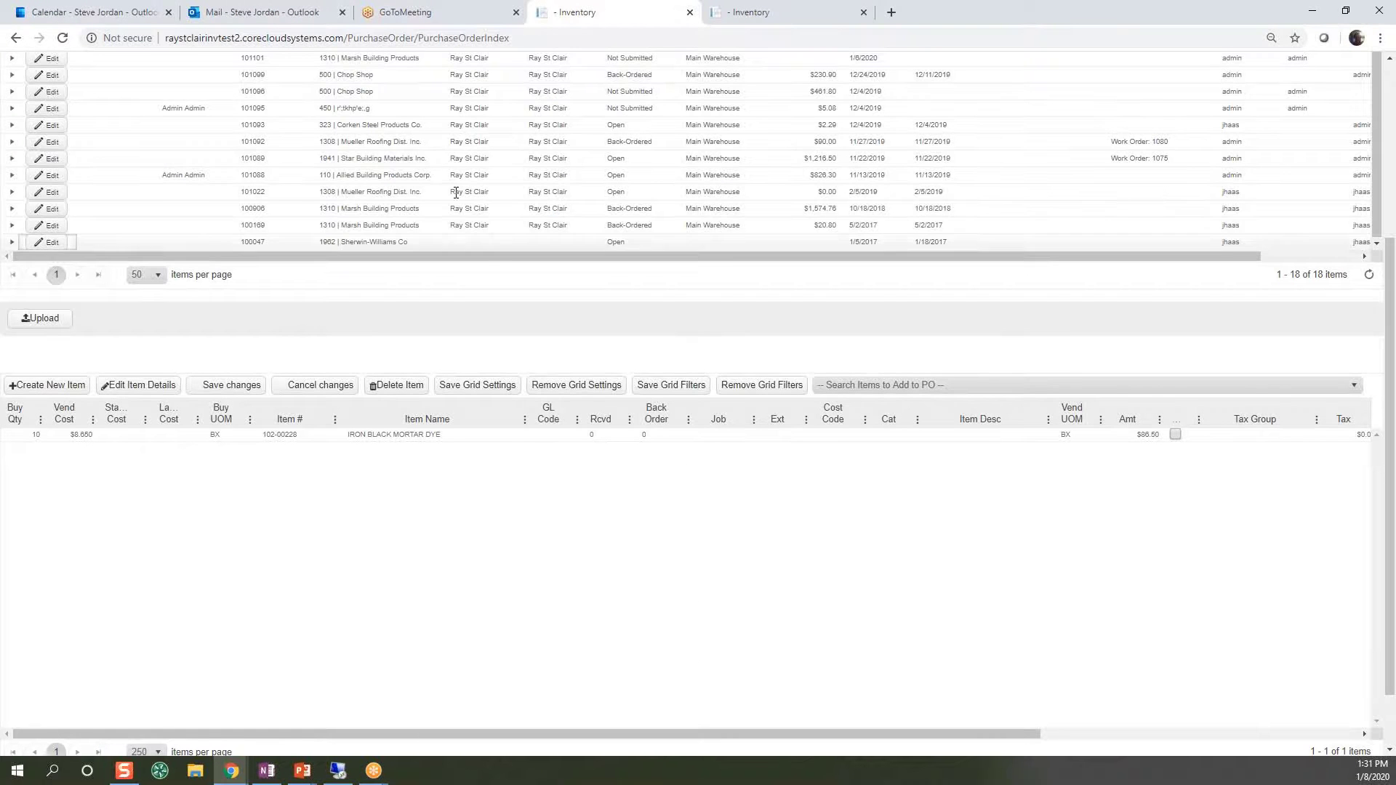
scroll(480, 254, up, 5)
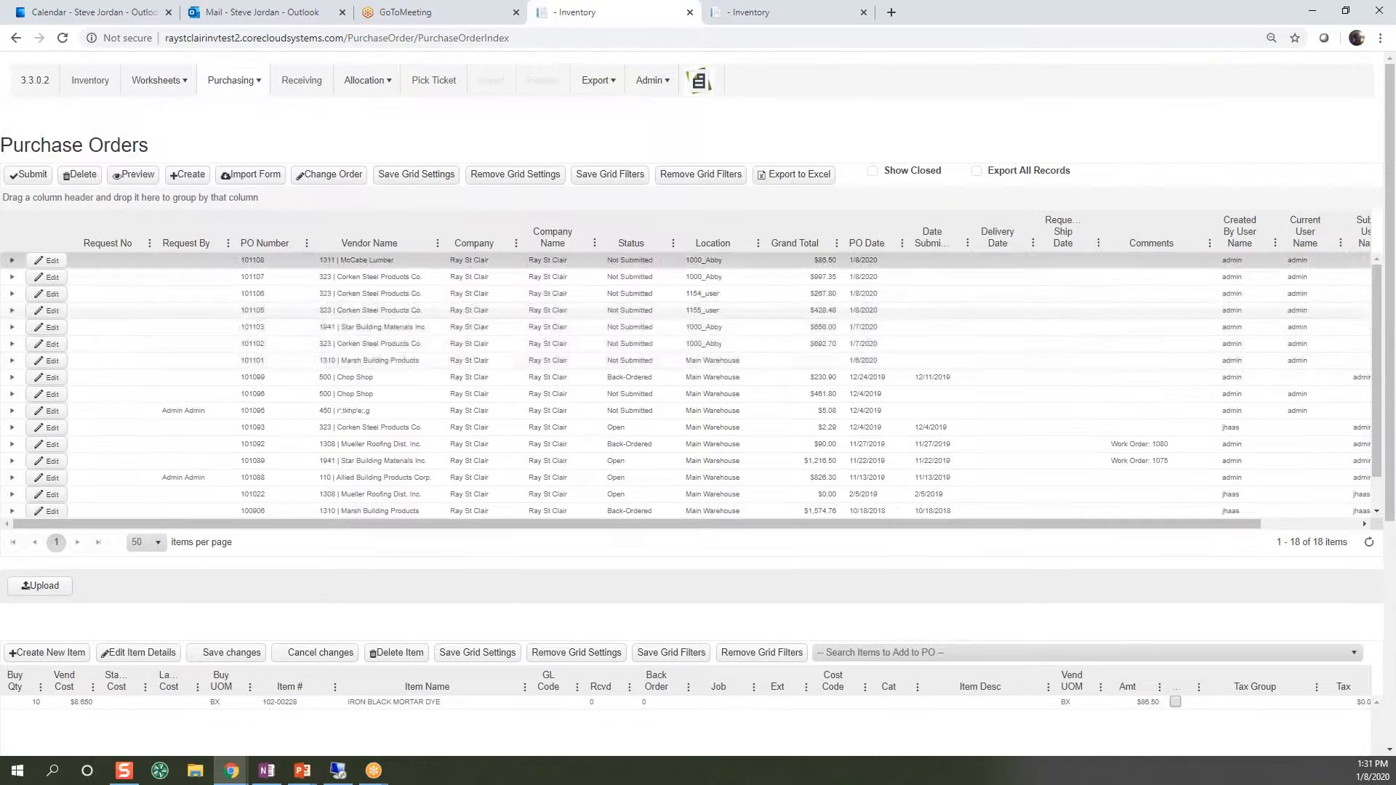
- Select the IRON BLACK MORTAR DYE line of the McCabe Lumber order and open its job costing settings
click(153, 263)
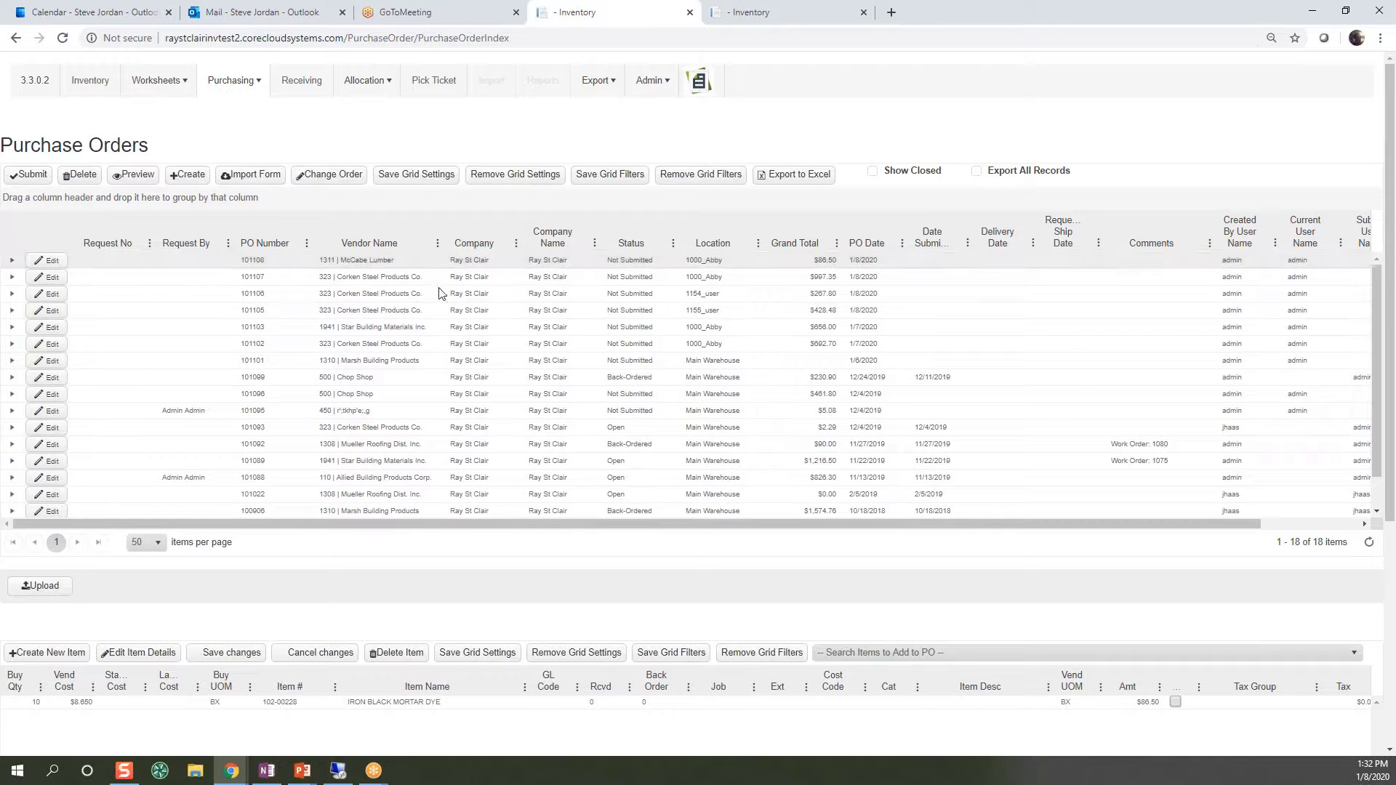
scroll(513, 494, down, 1)
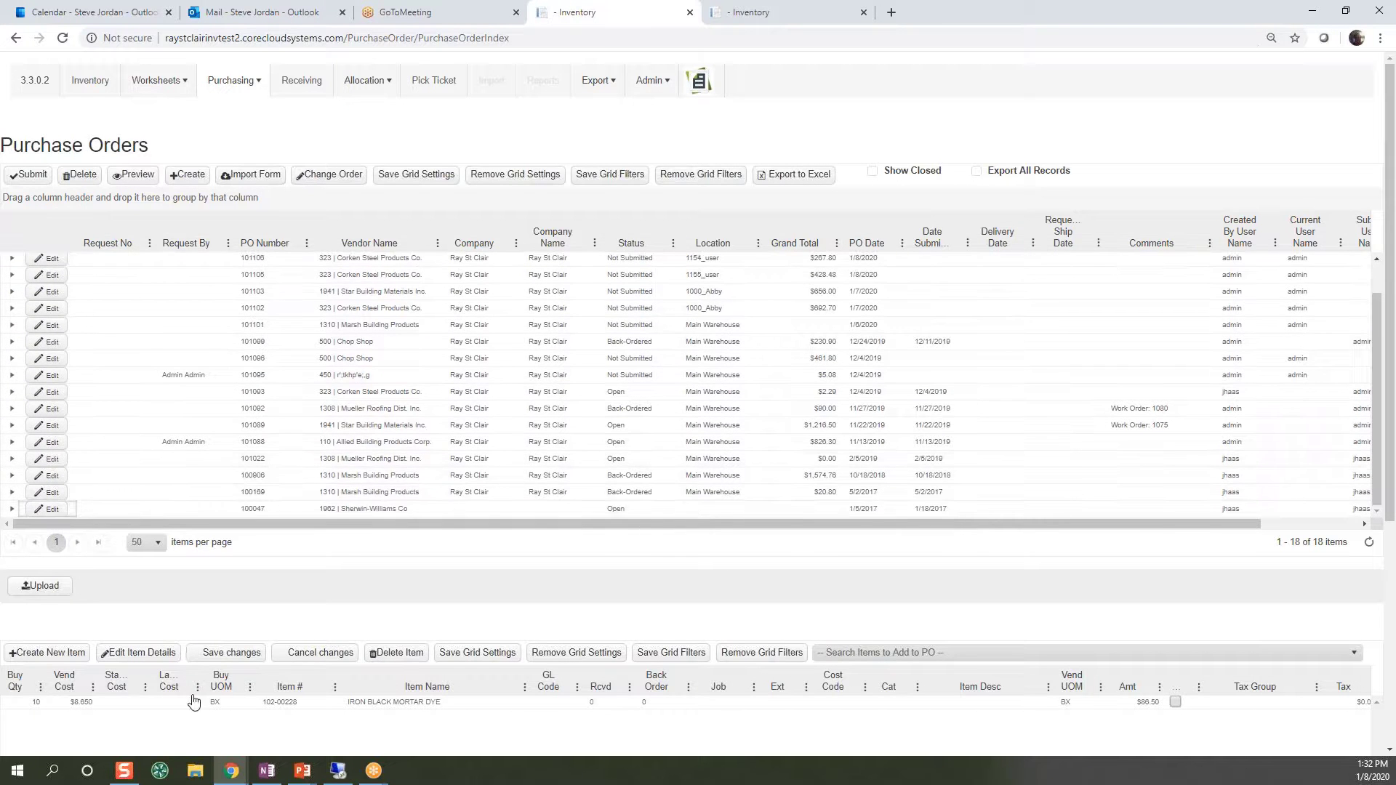
click(451, 703)
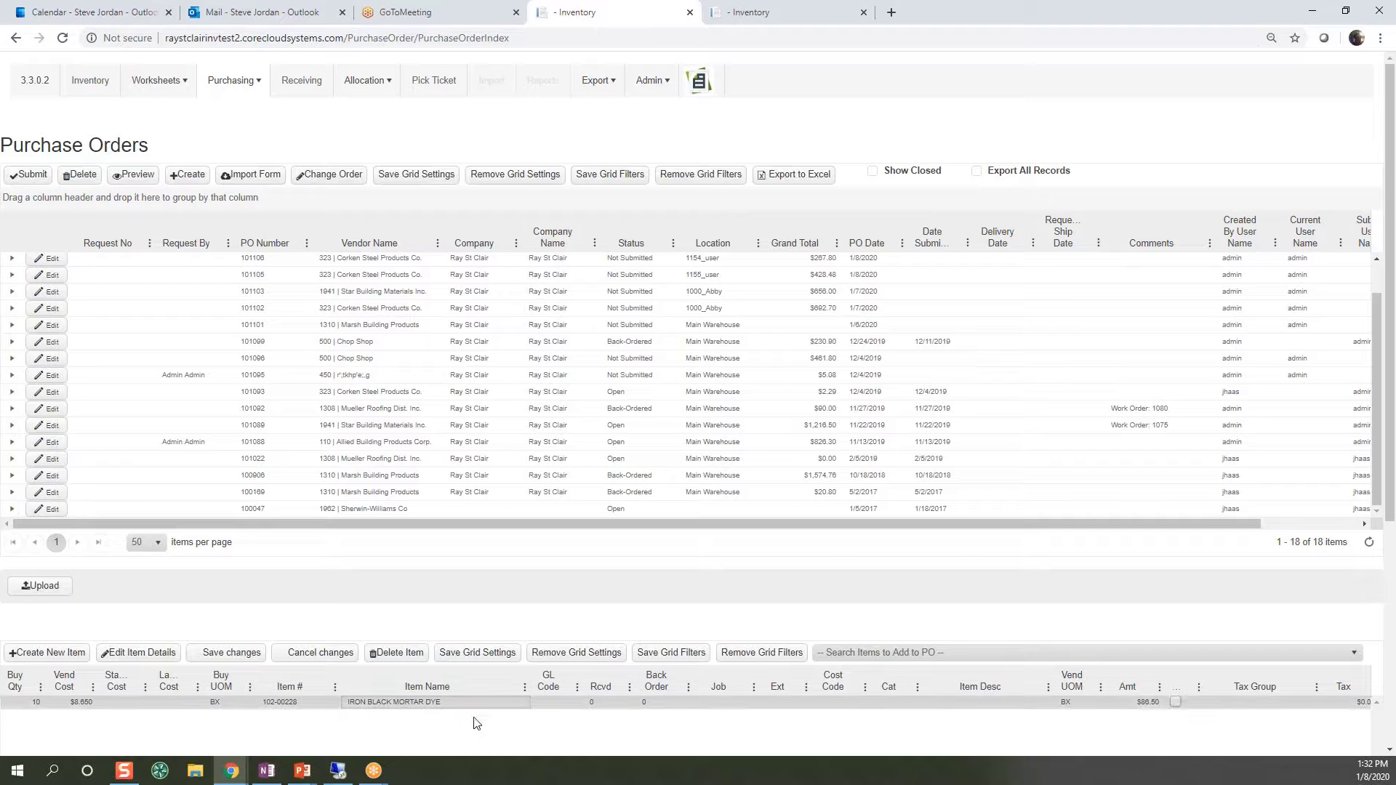
click(729, 705)
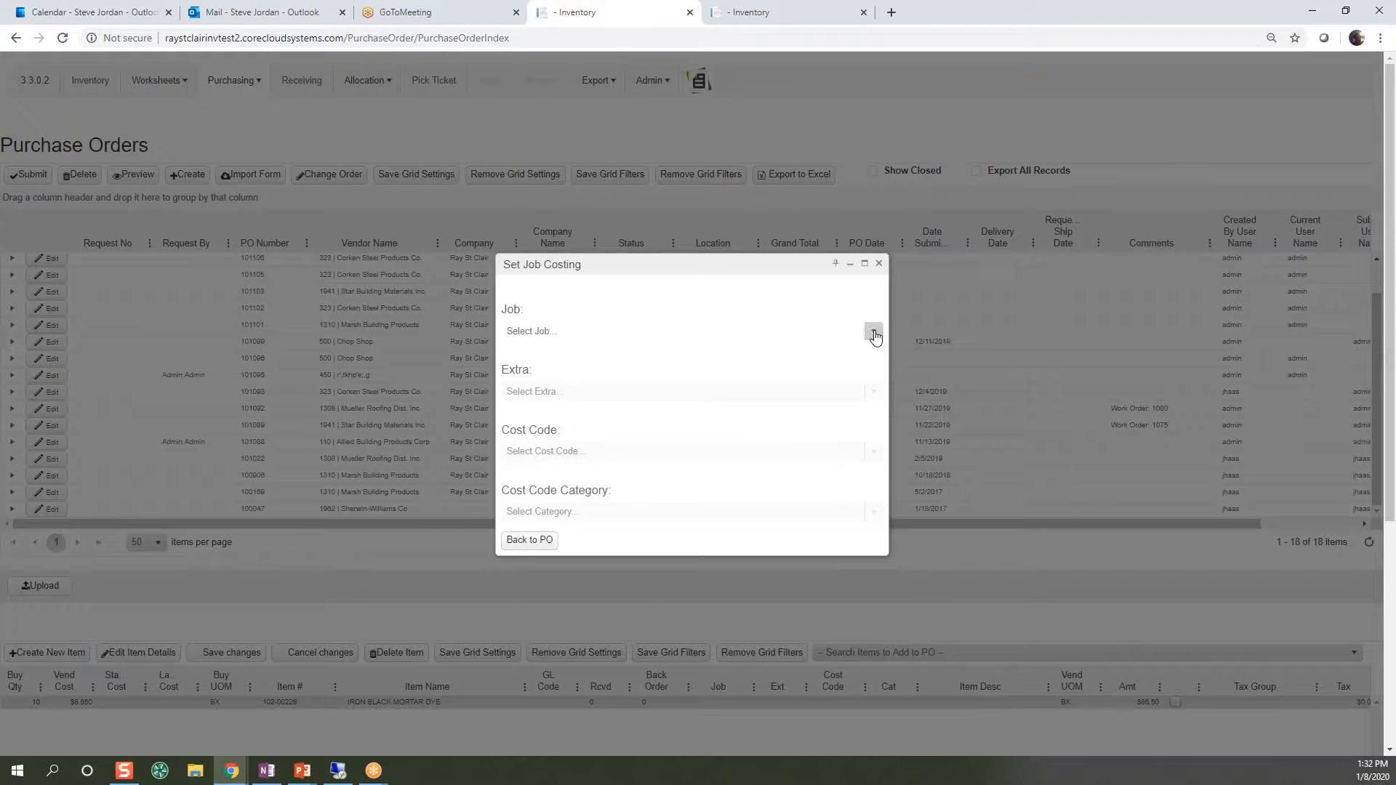
- Try job 07-2146 with no extra, check its available cost codes, and clear the job selection
click(872, 334)
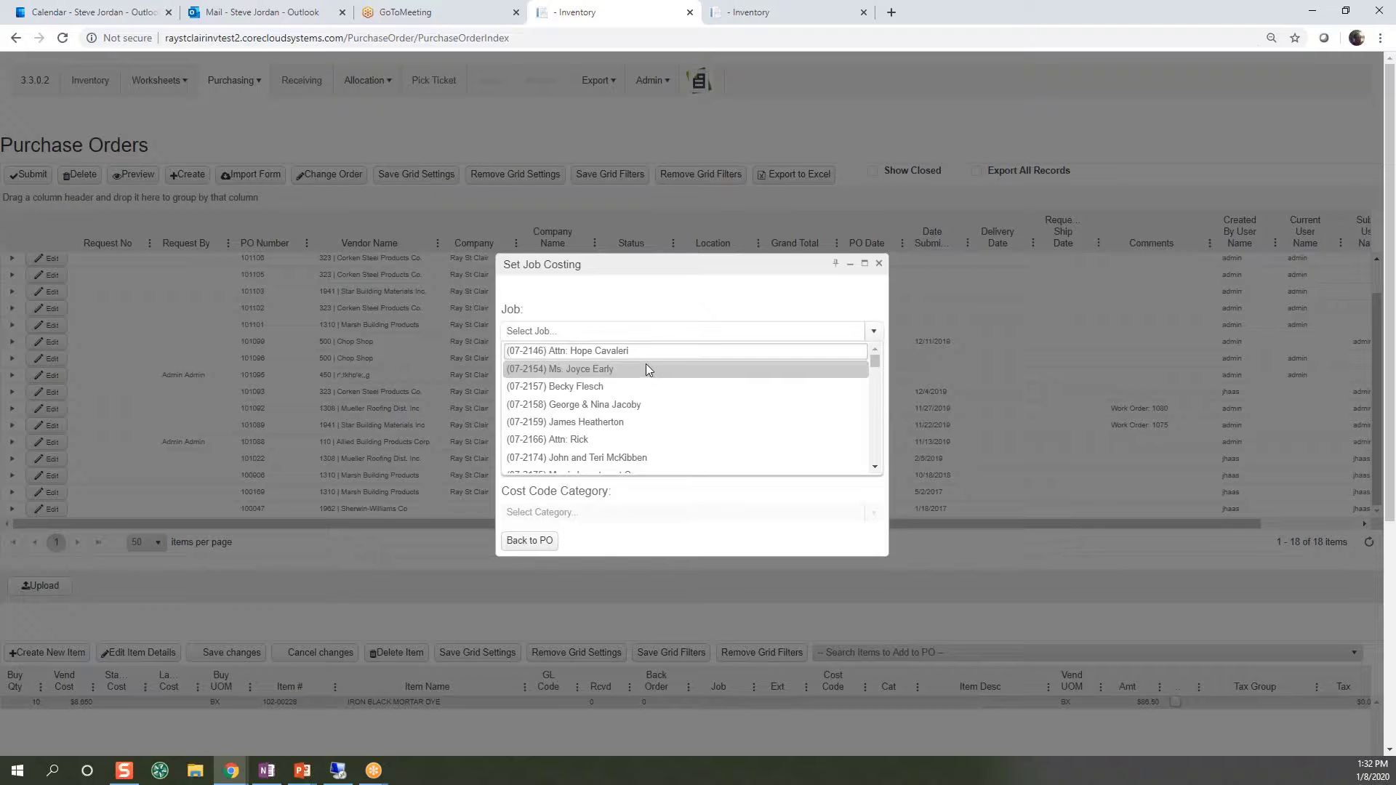
click(614, 350)
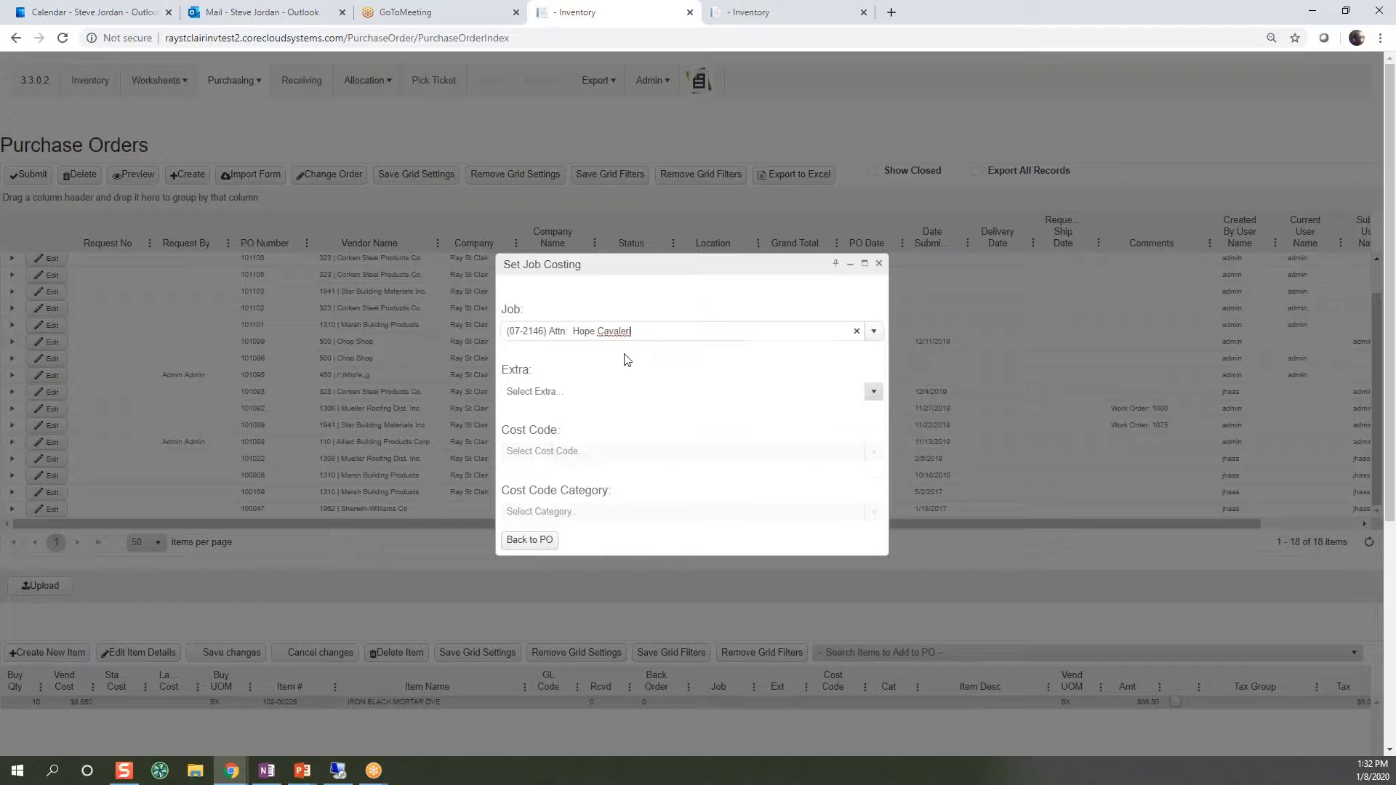
click(872, 398)
click(653, 407)
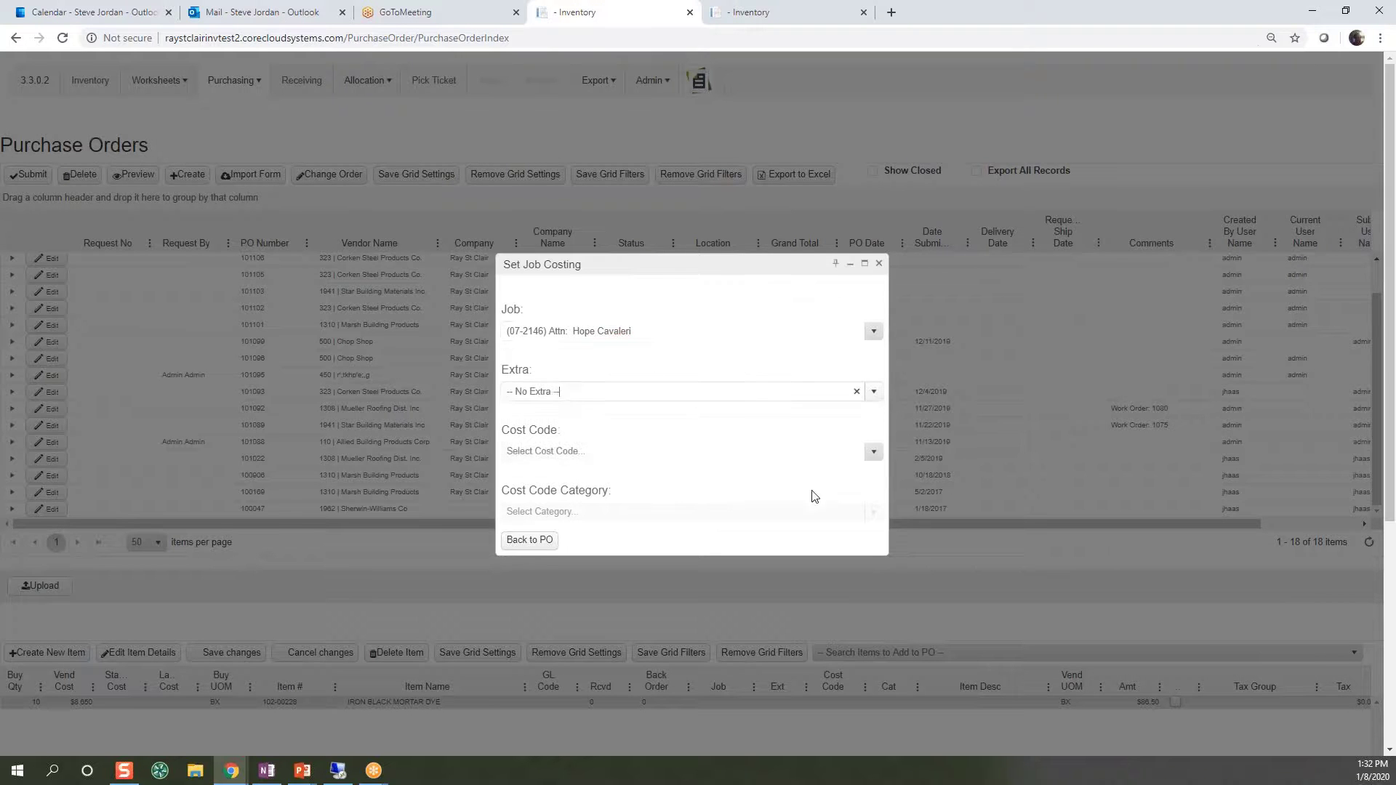
click(874, 451)
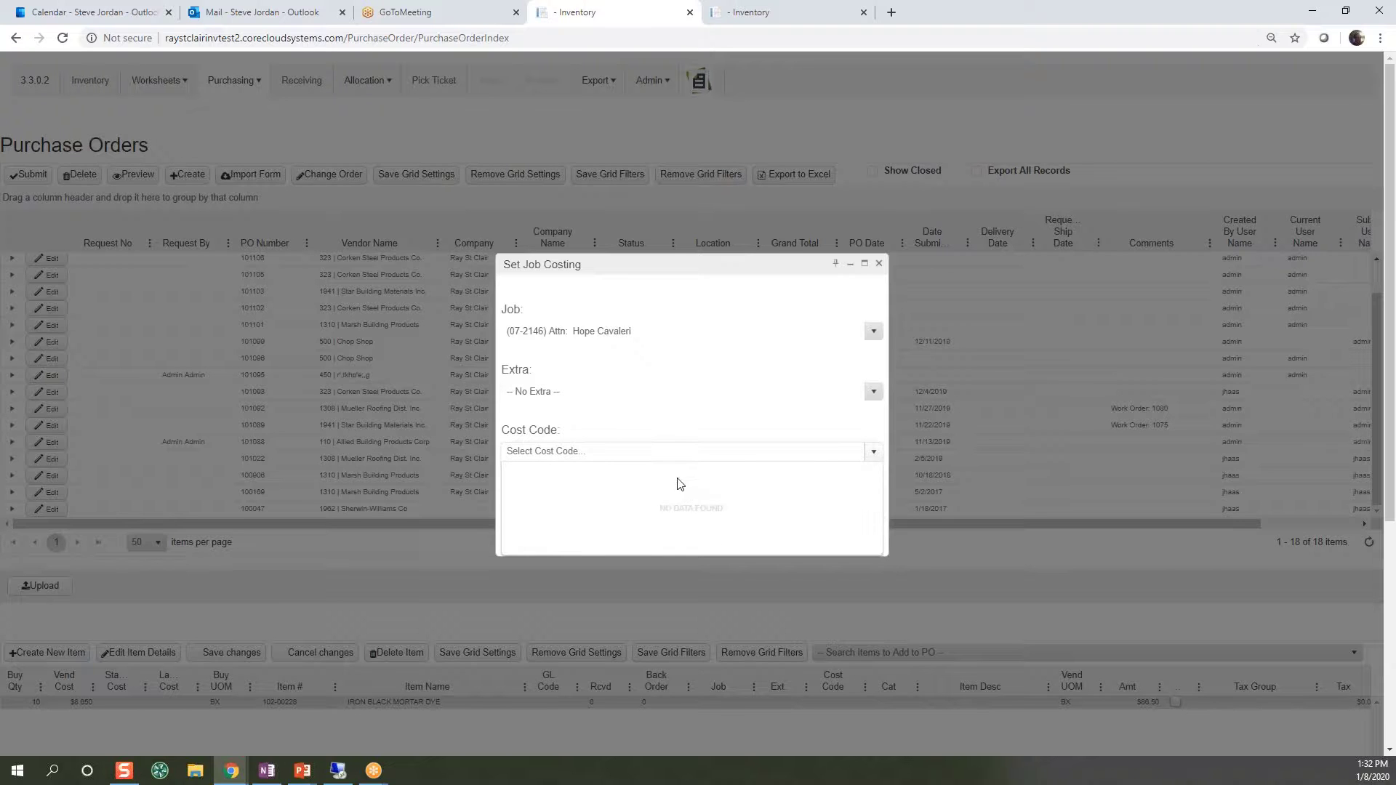
click(873, 331)
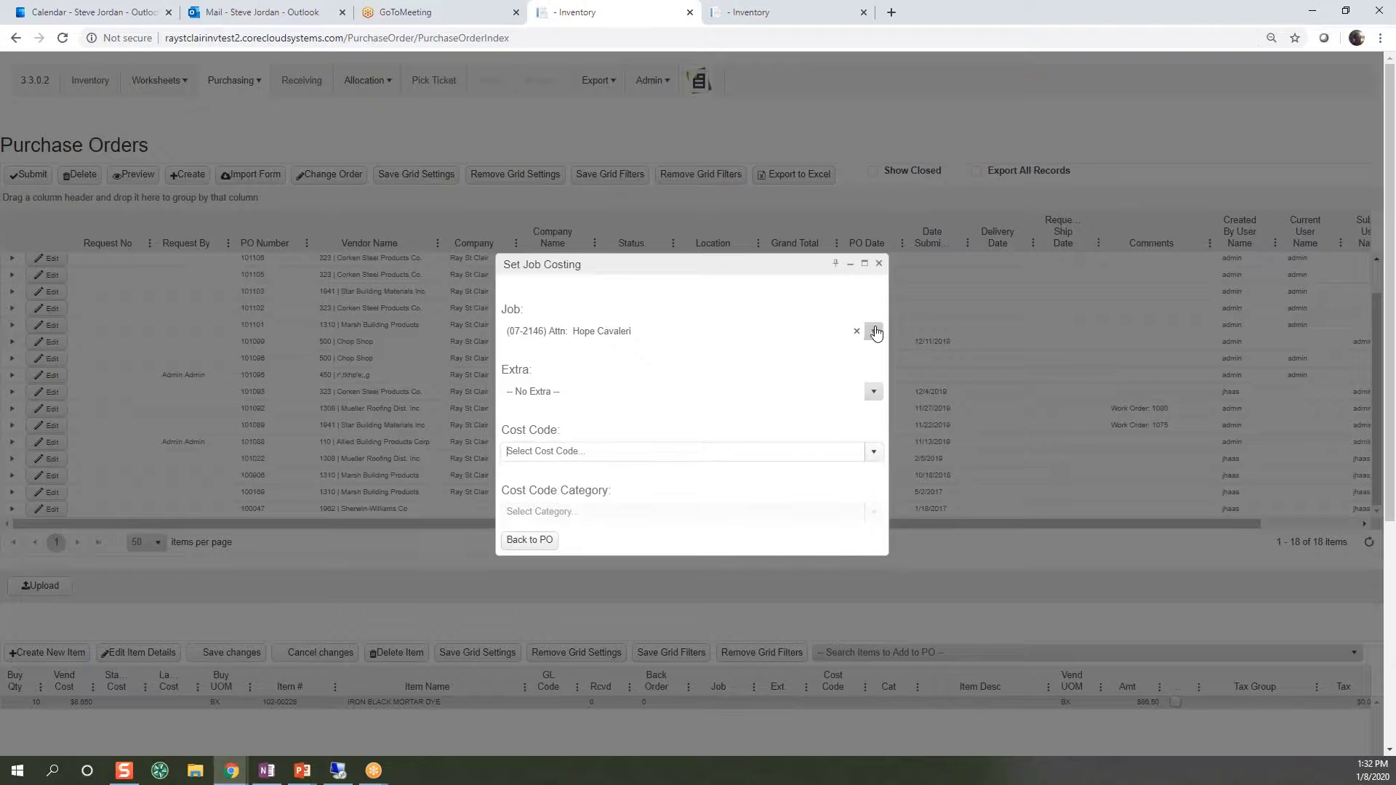
click(877, 336)
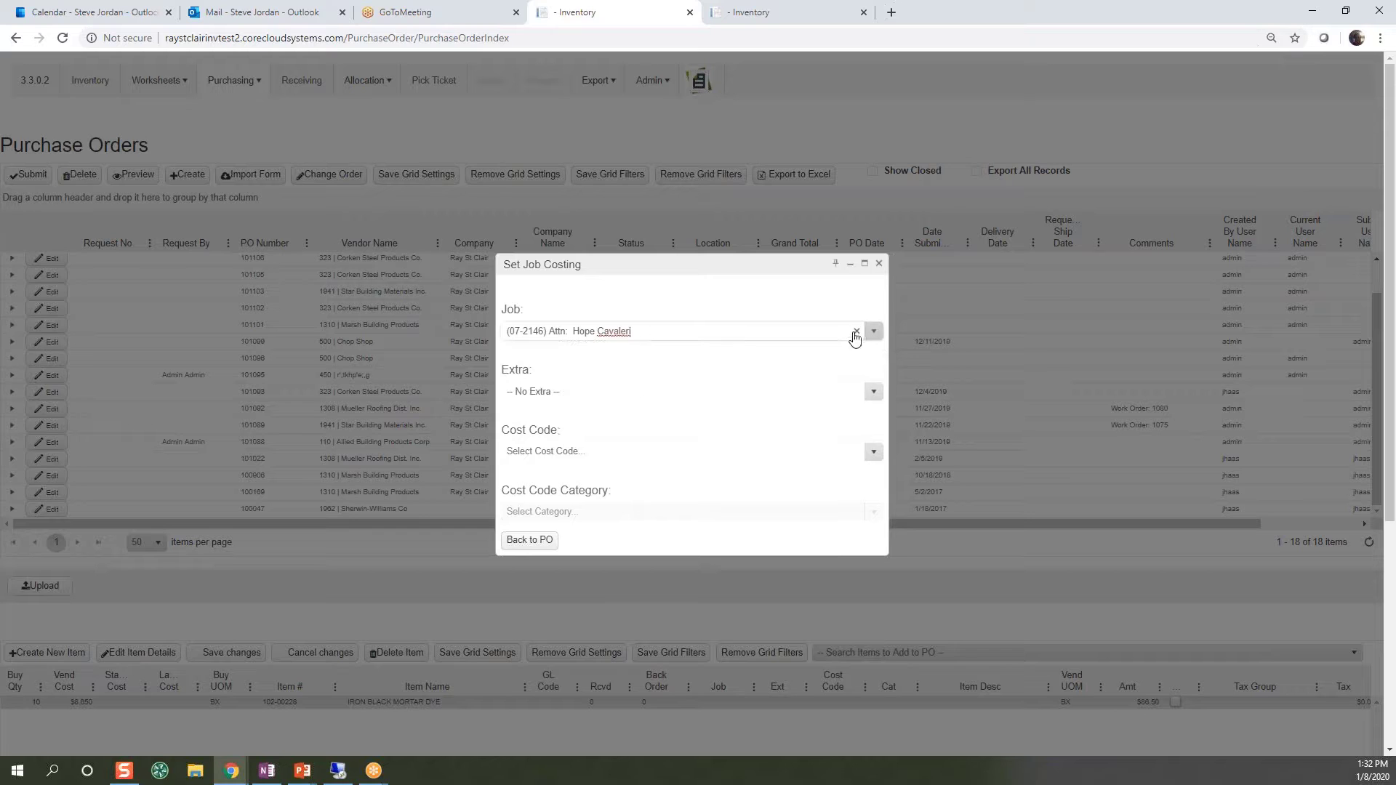
click(856, 332)
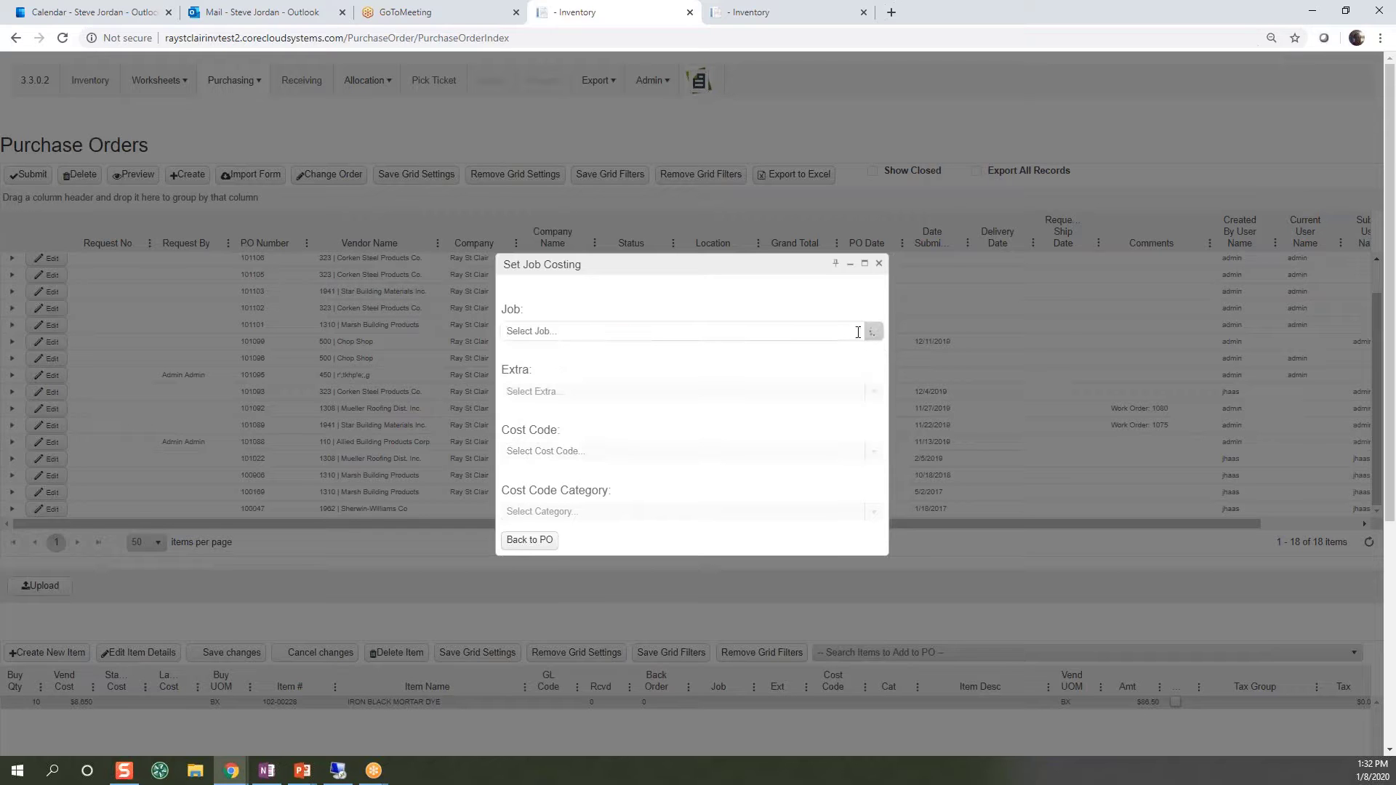
- Try job 19-2702 with no extra and check which cost codes it offers
click(754, 335)
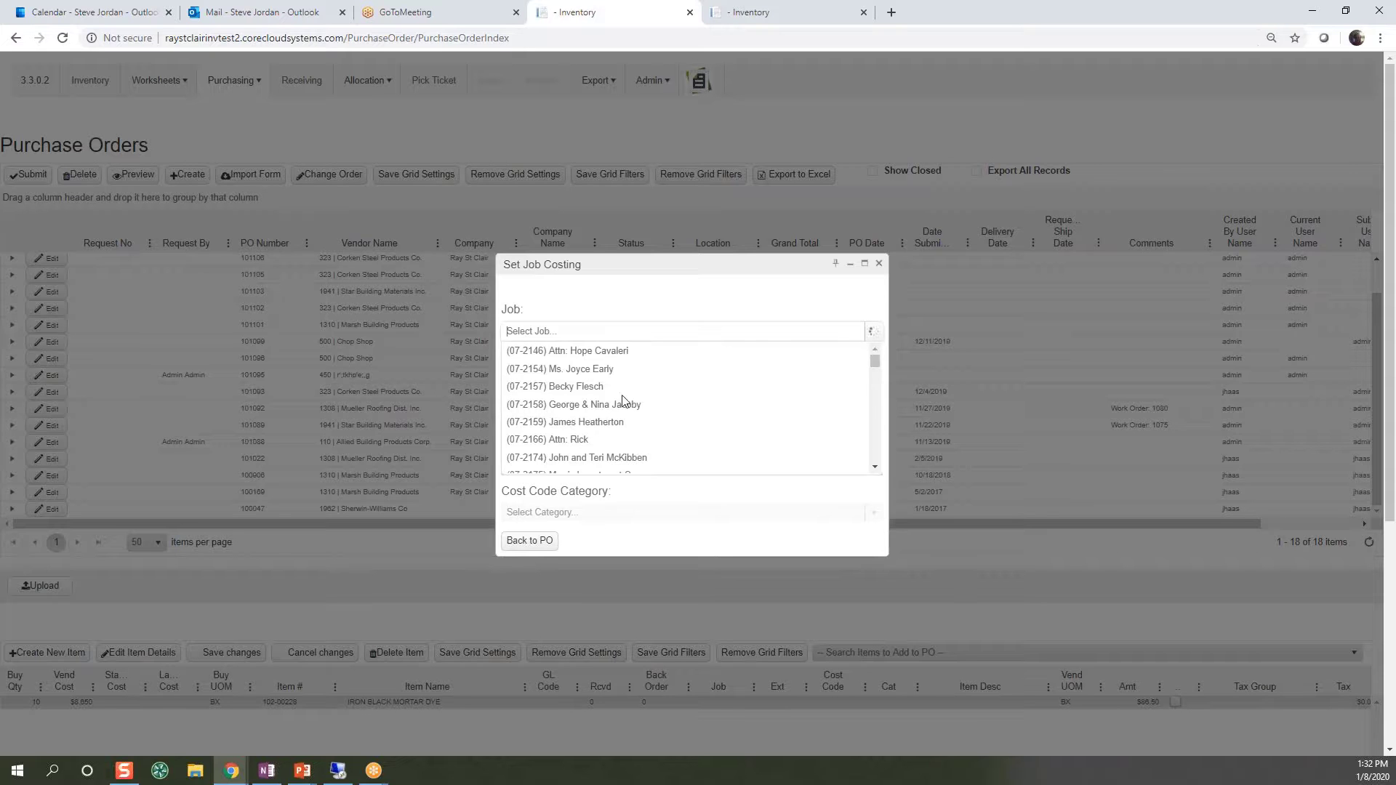
scroll(623, 423, down, 1)
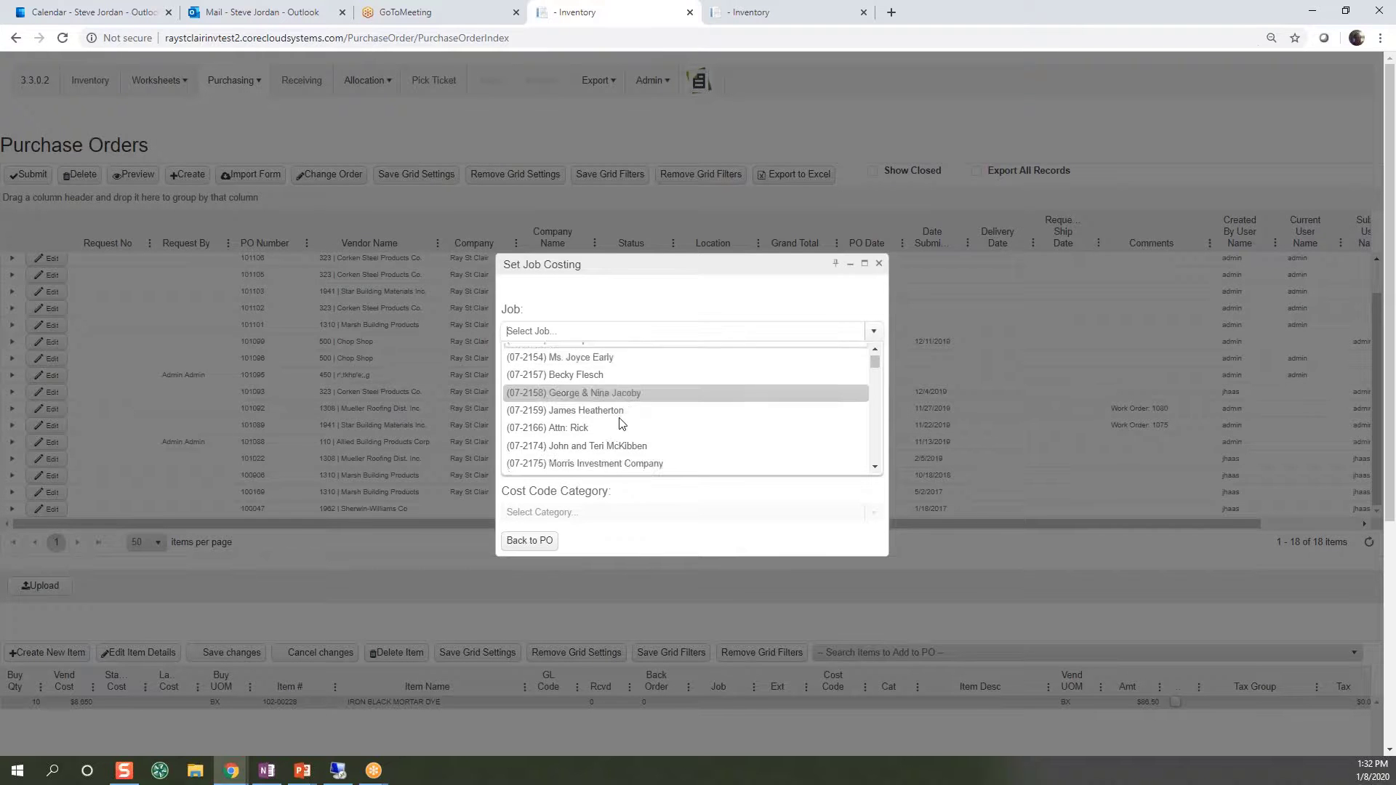
drag(875, 363, 898, 465)
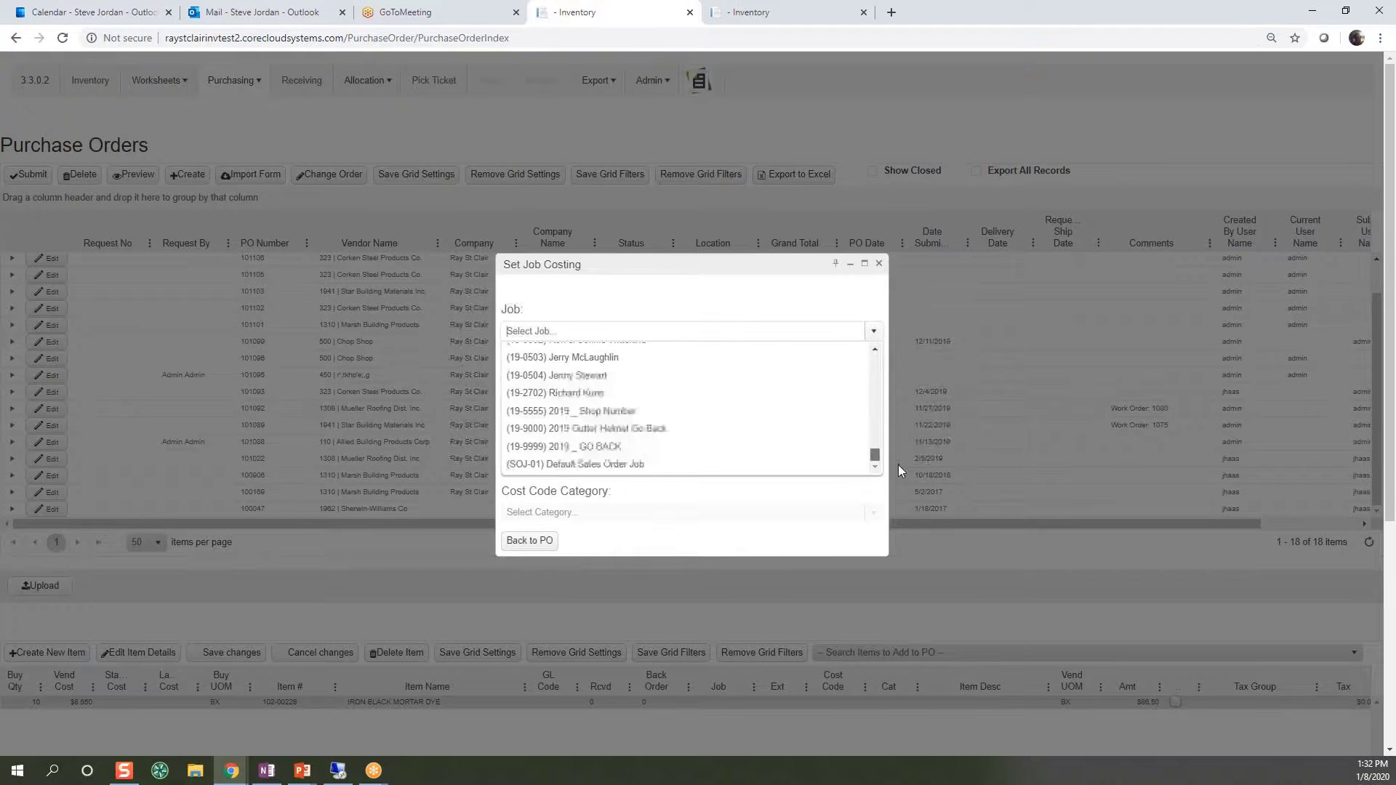
click(577, 396)
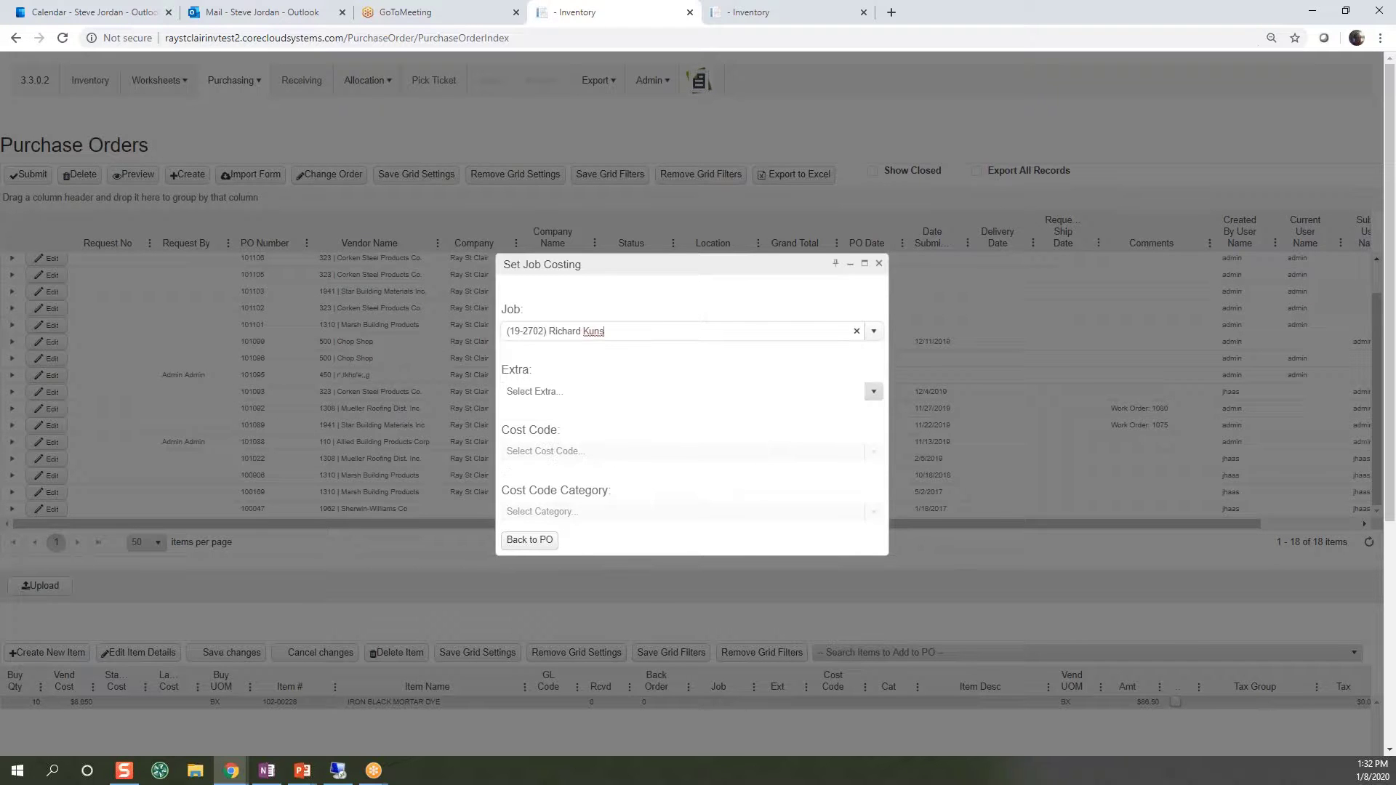
click(870, 393)
click(677, 402)
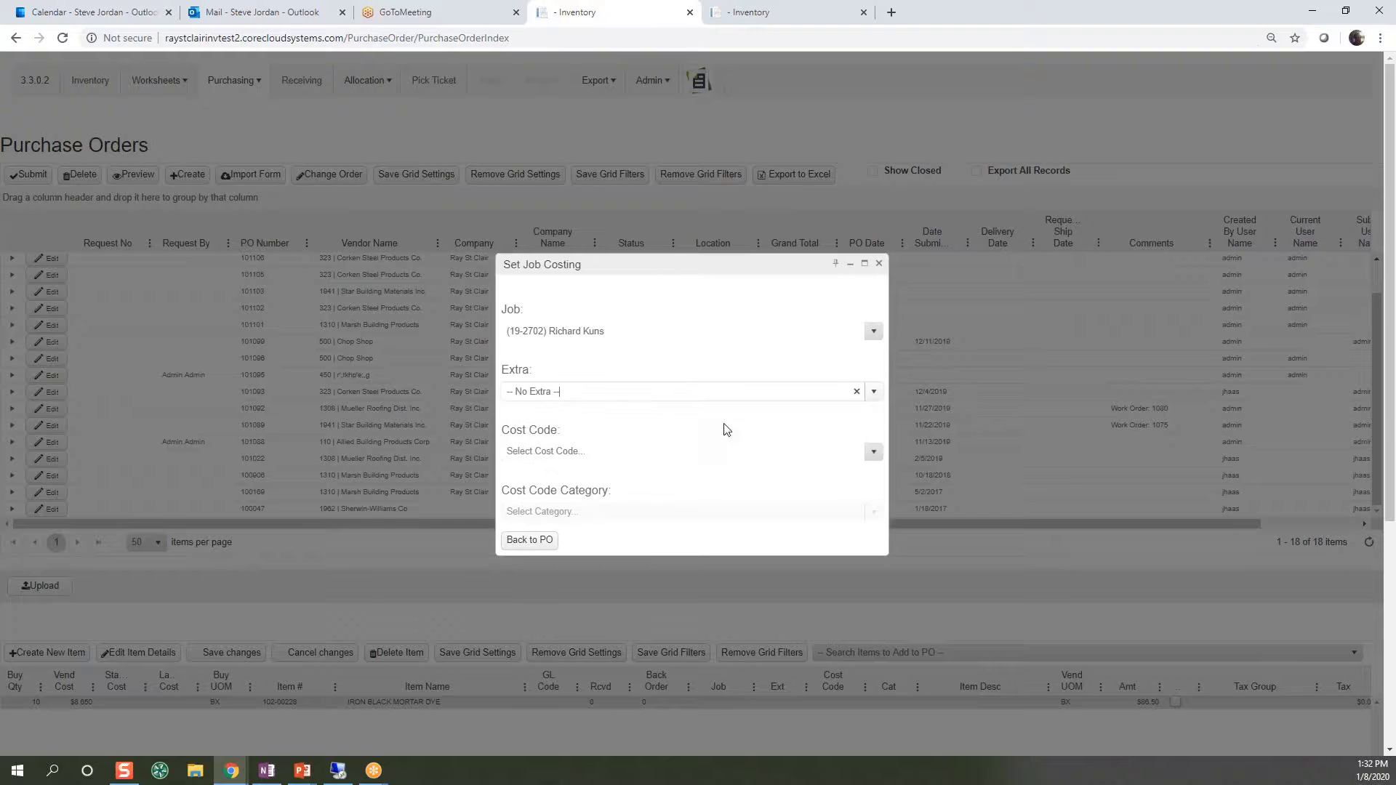
click(873, 452)
click(873, 452)
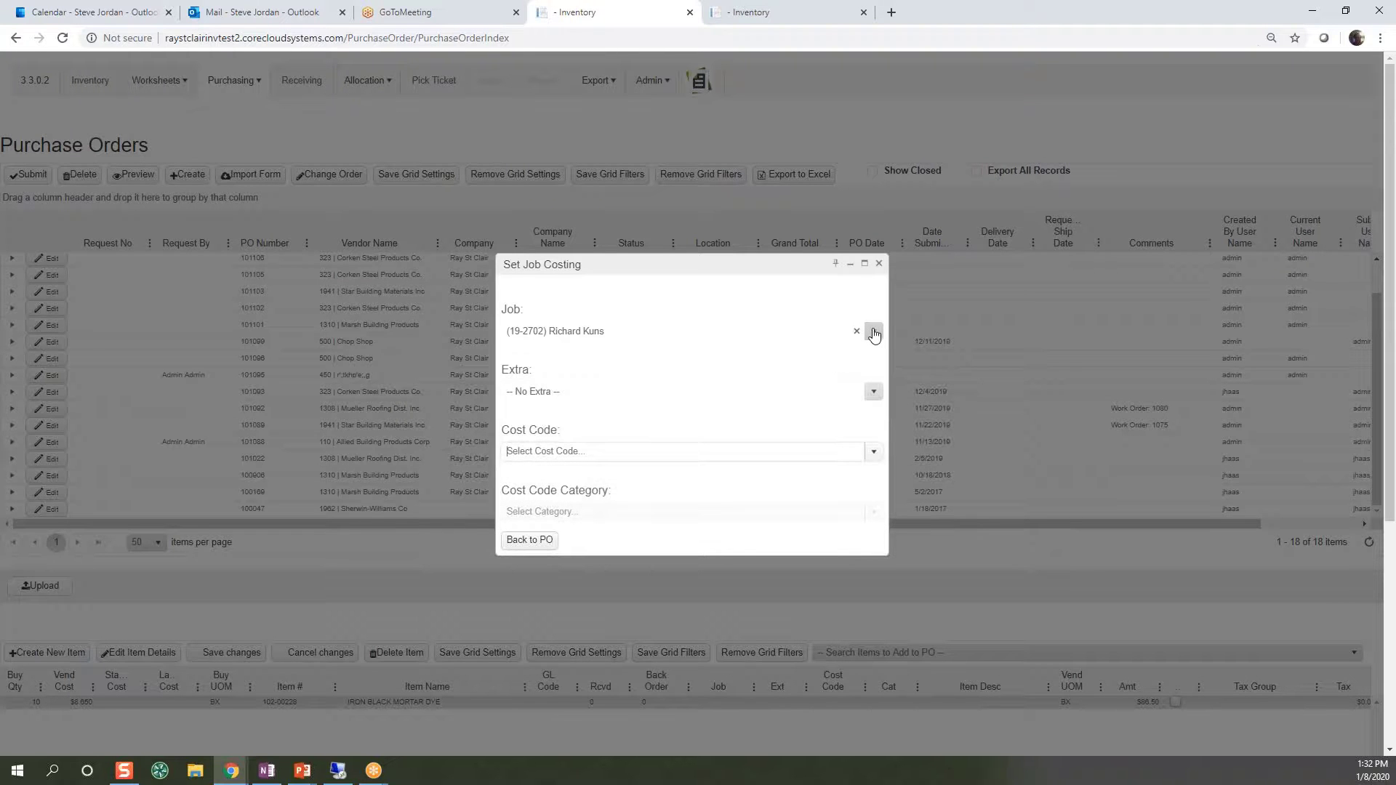
- Assign job 19-0503, extra 10 and cost code 10-300 Repairs - Materials to the line item, and save the changes
click(874, 333)
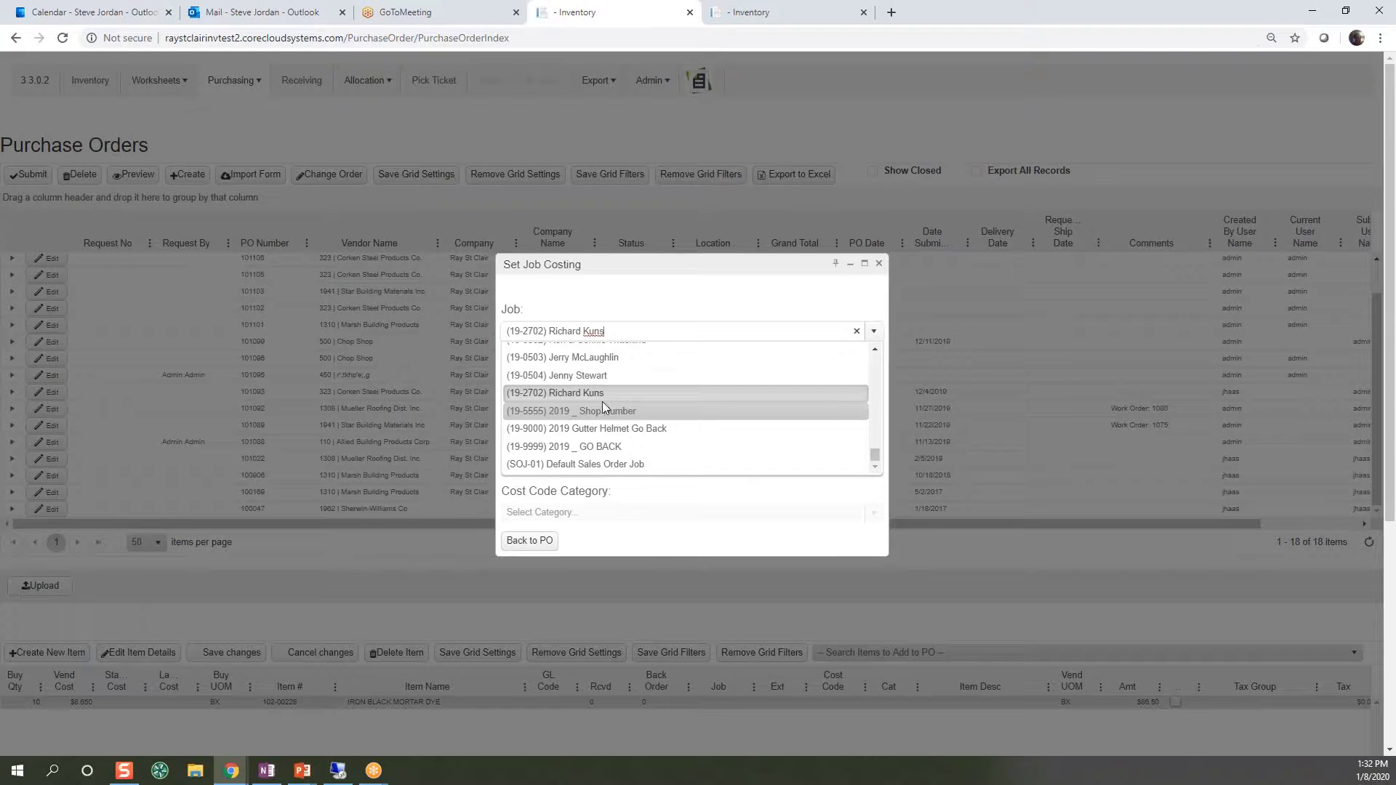
click(590, 358)
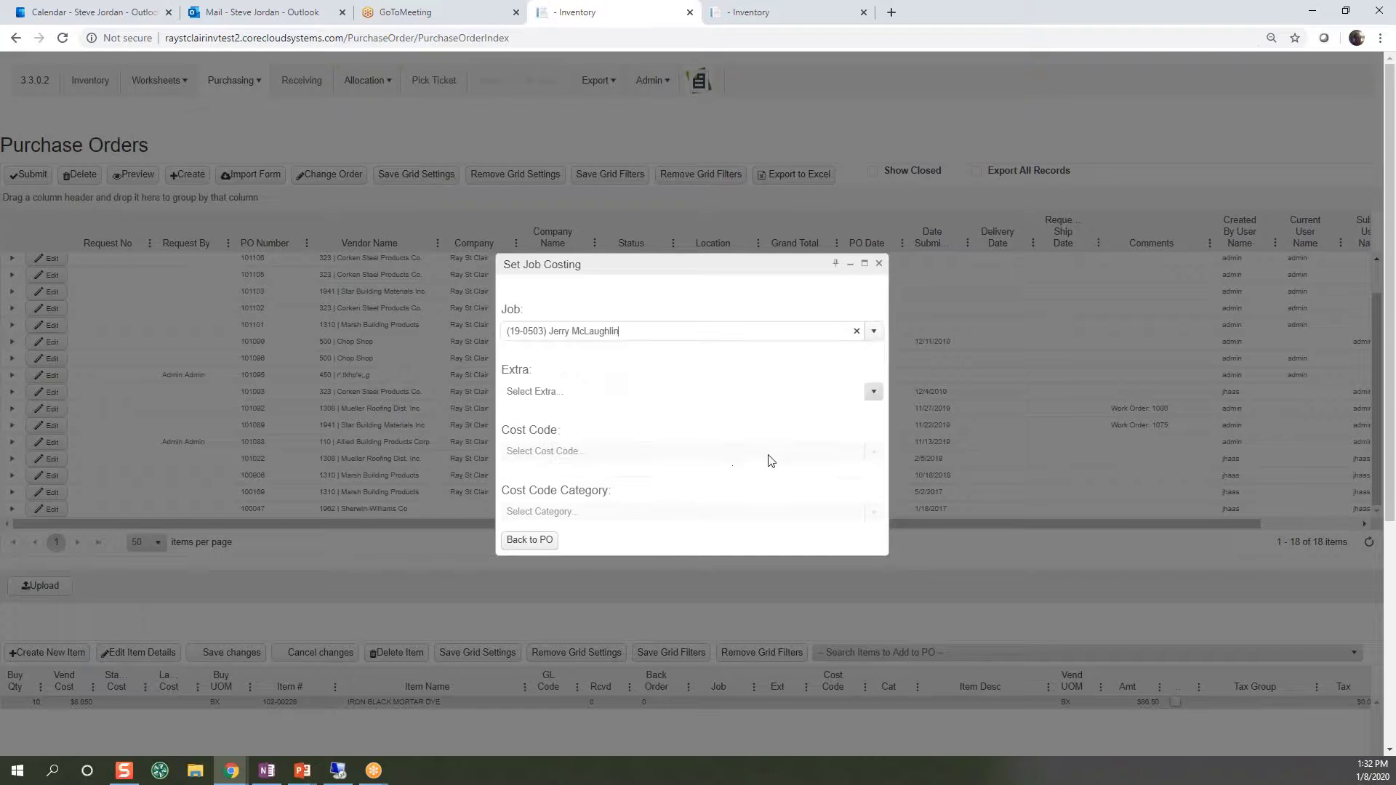
click(874, 394)
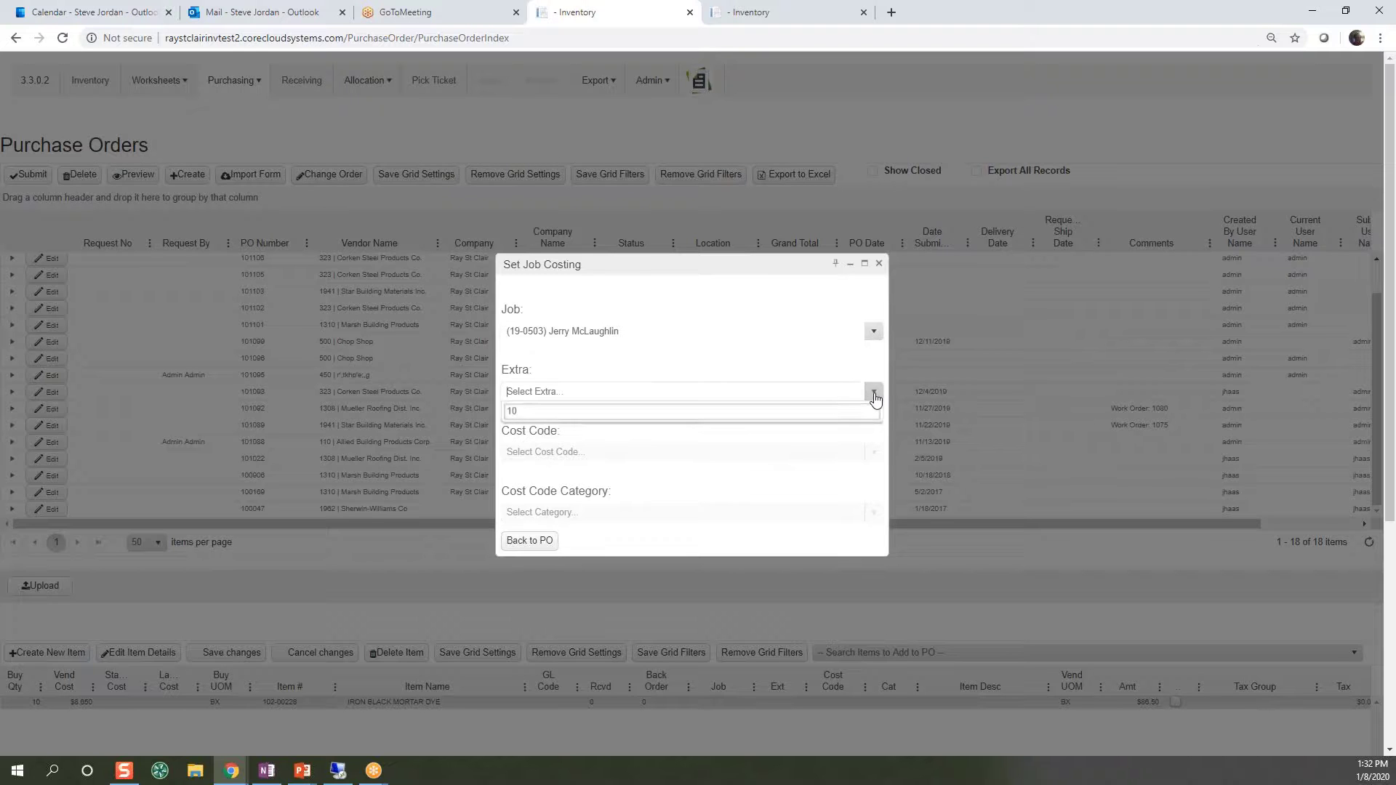
click(830, 408)
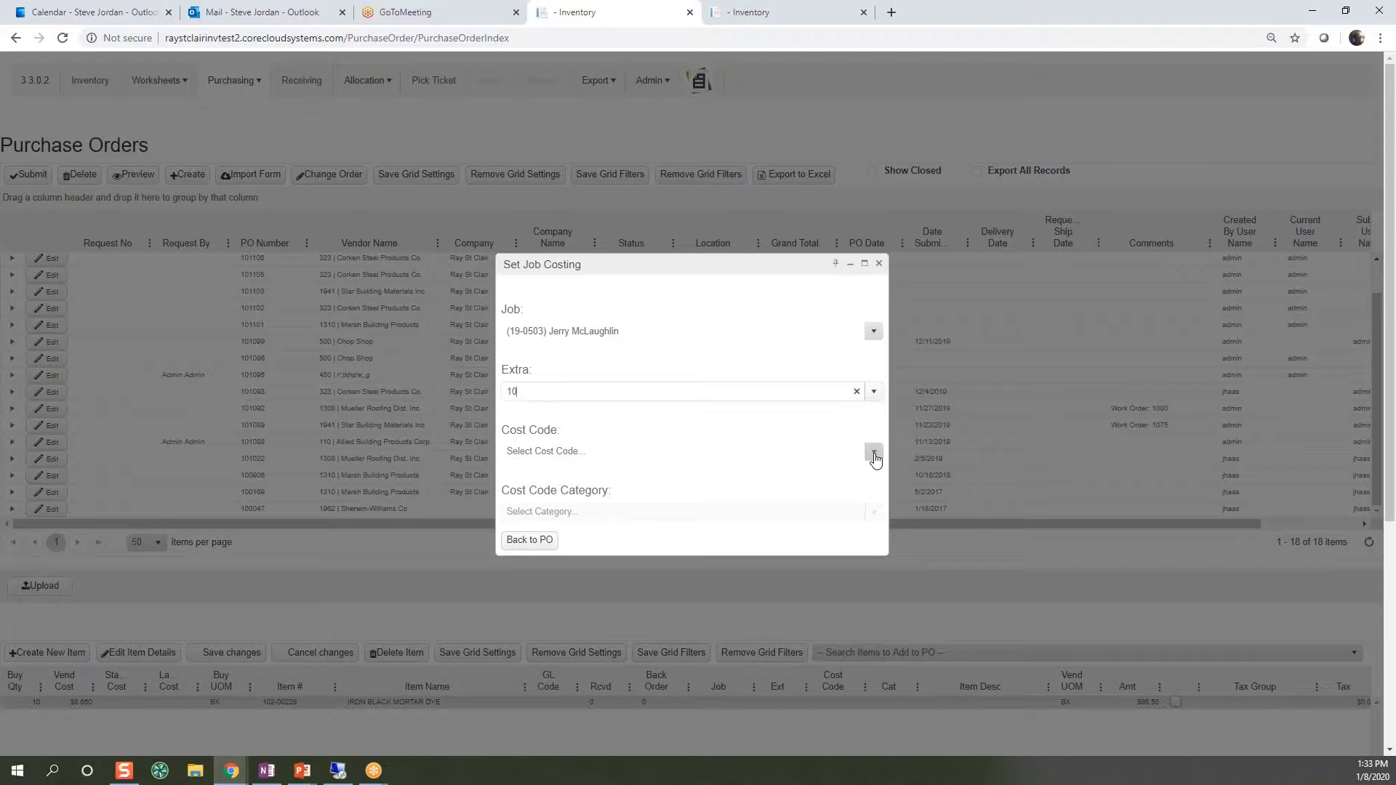
click(873, 452)
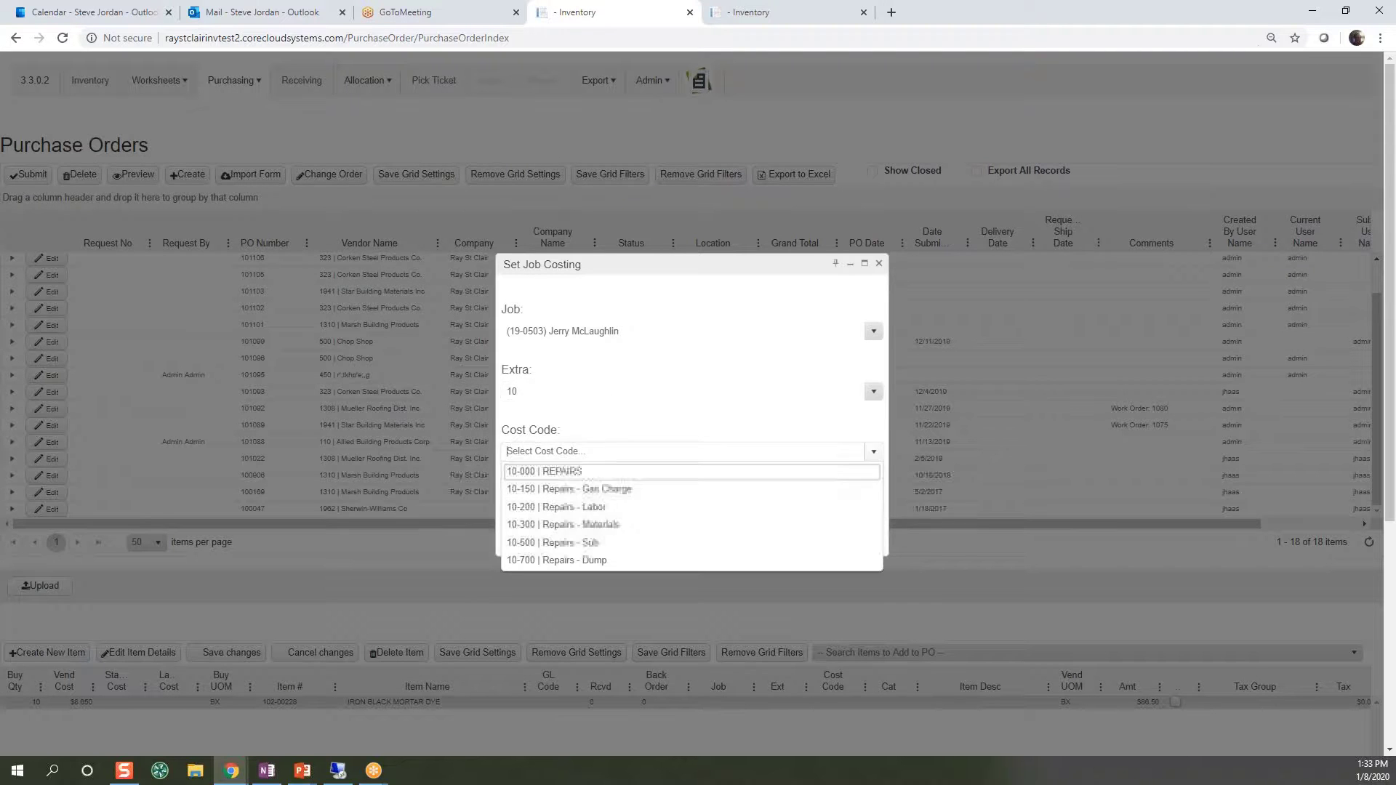
click(600, 525)
click(874, 512)
click(873, 512)
click(540, 545)
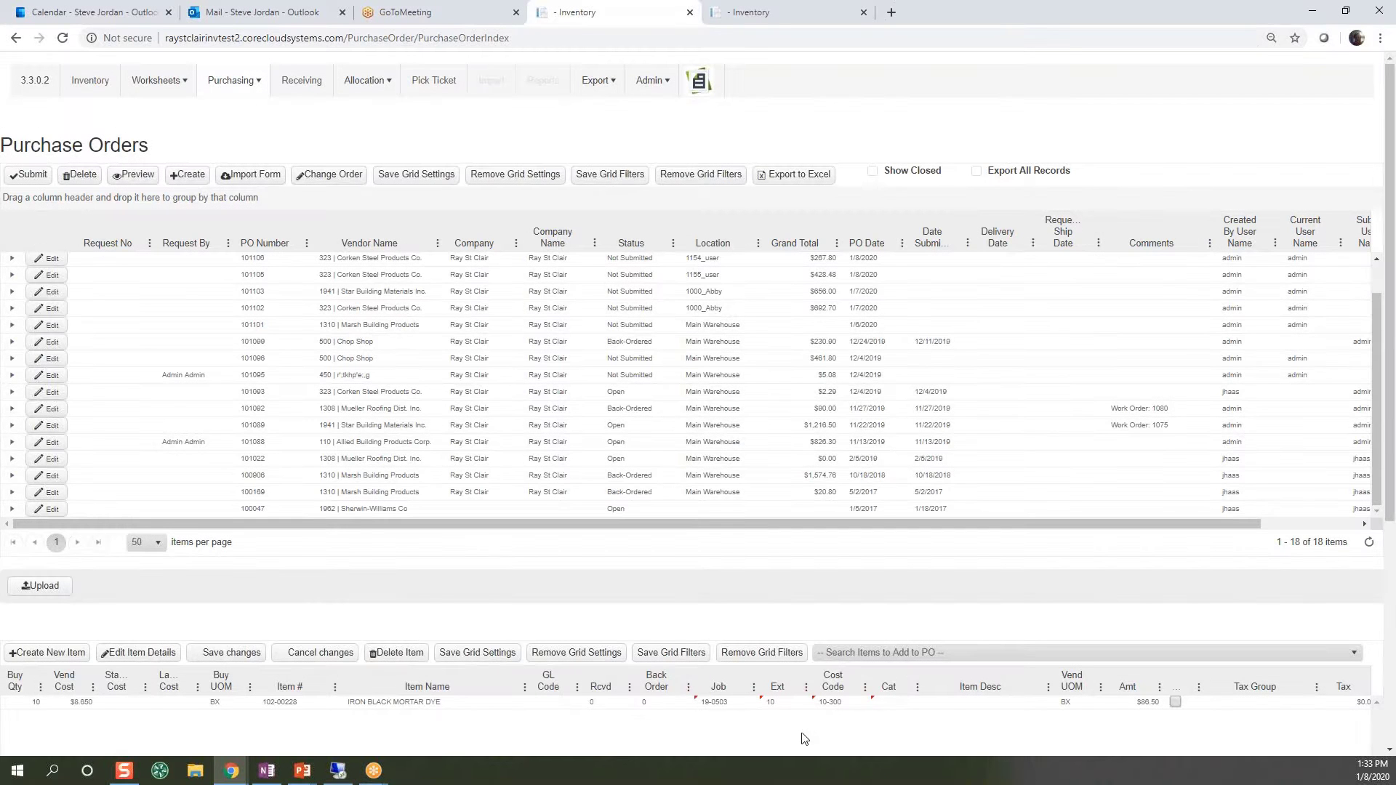
click(231, 652)
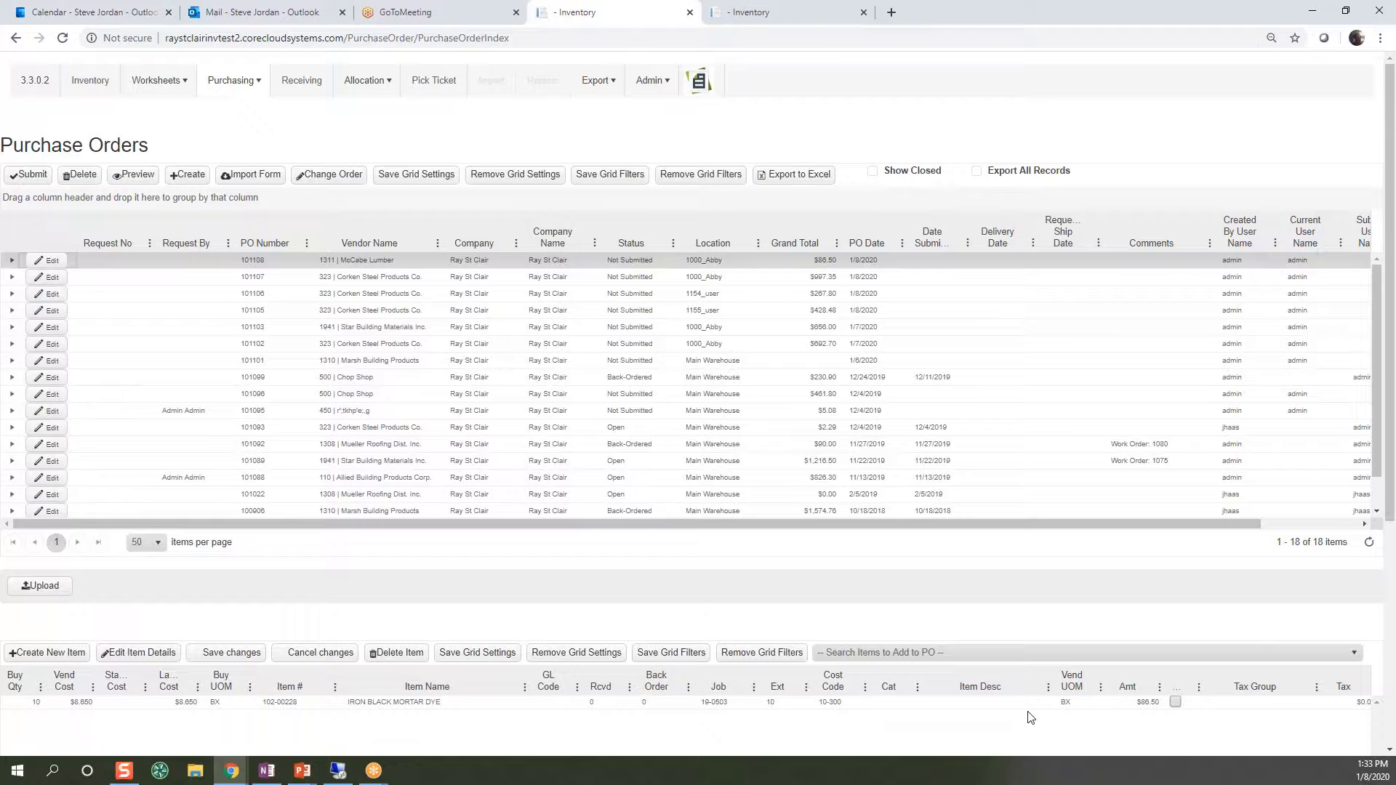
- Enter "hjgjg" as the item description of the IRON BLACK MORTAR DYE line and save the changes
click(989, 703)
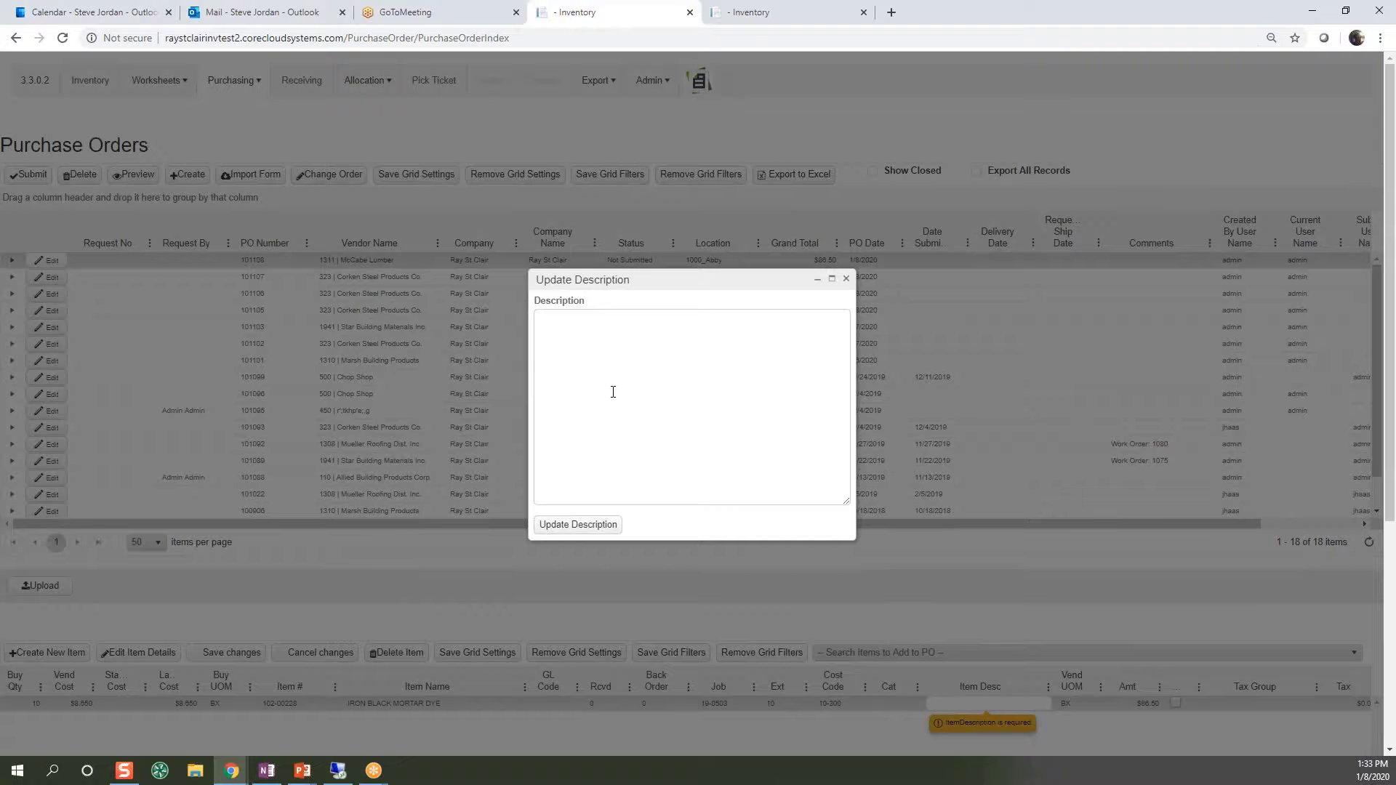
click(846, 279)
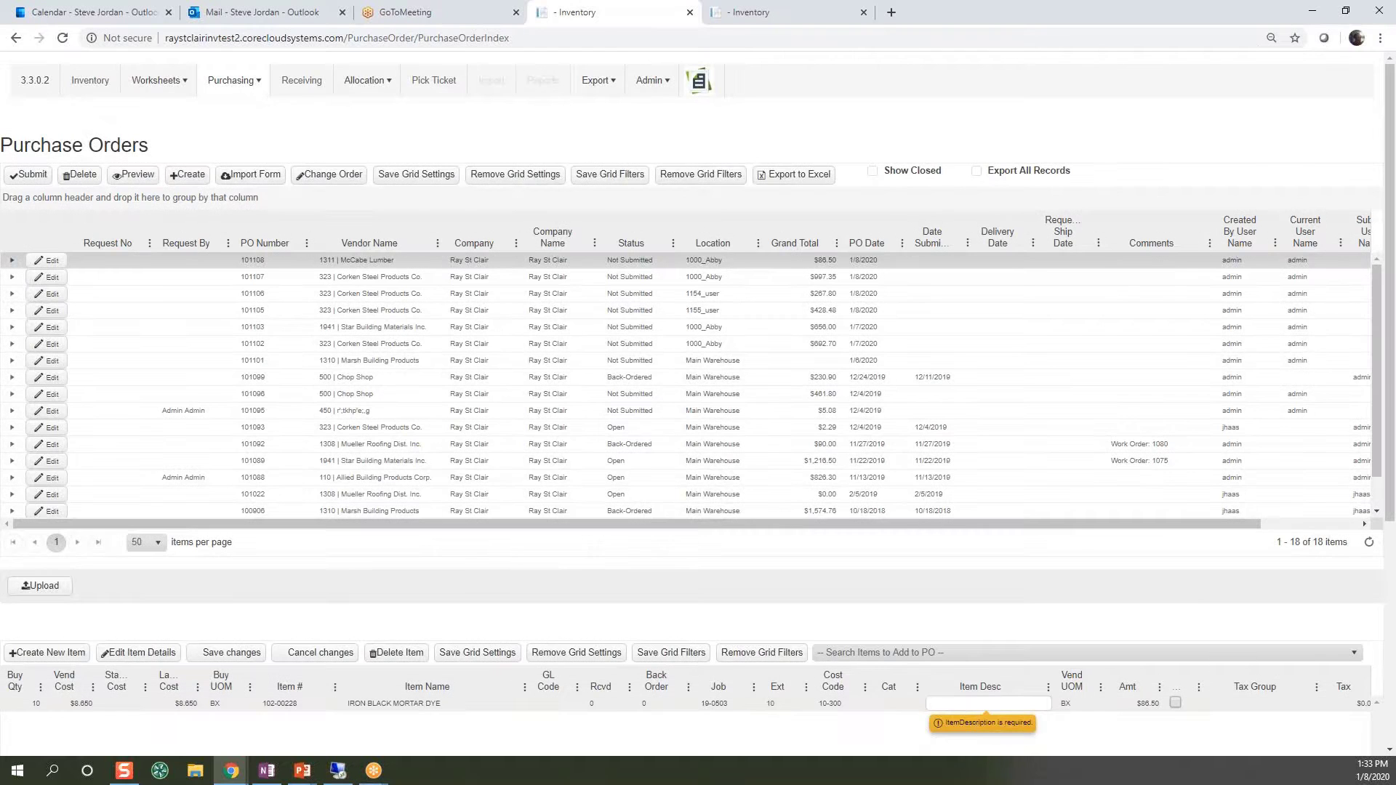
text(hjgjg)
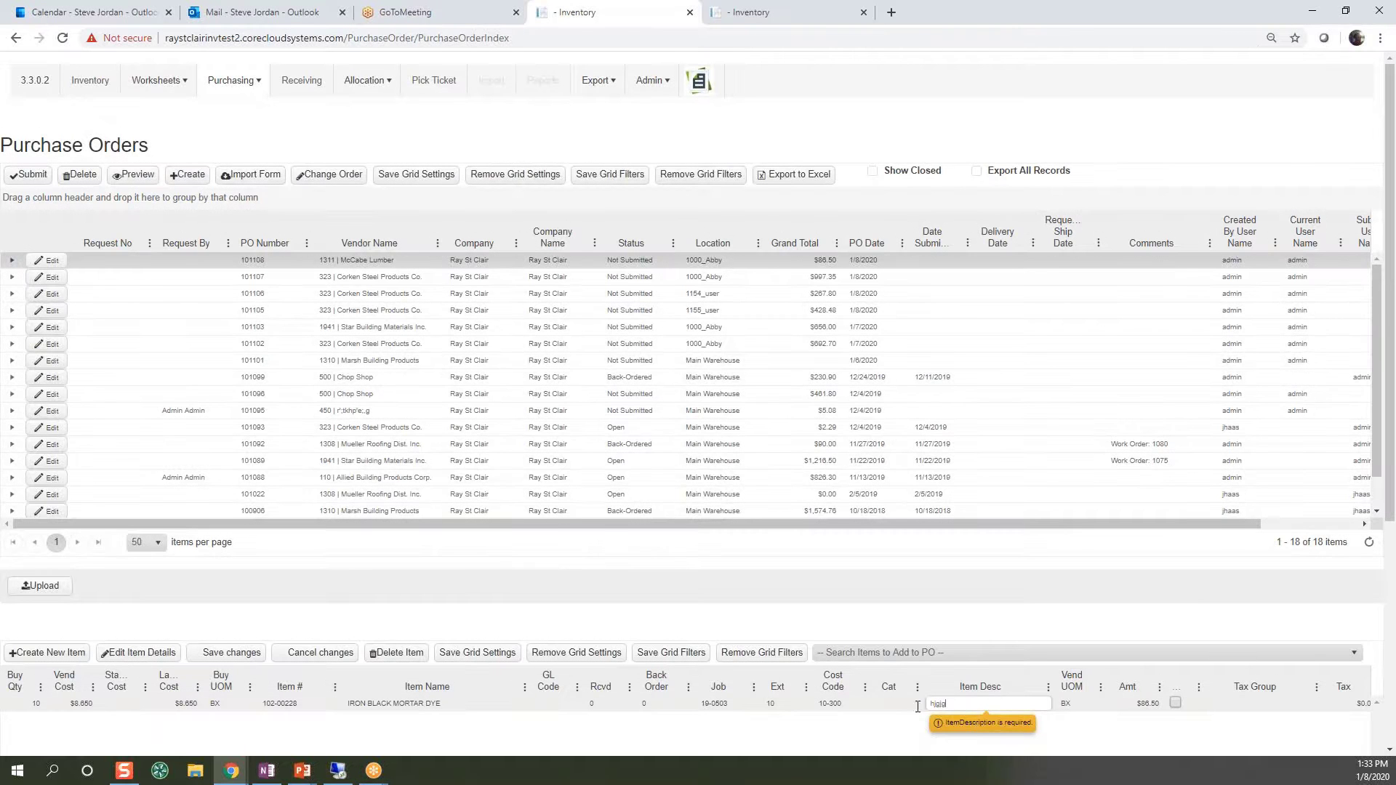
click(741, 709)
click(234, 652)
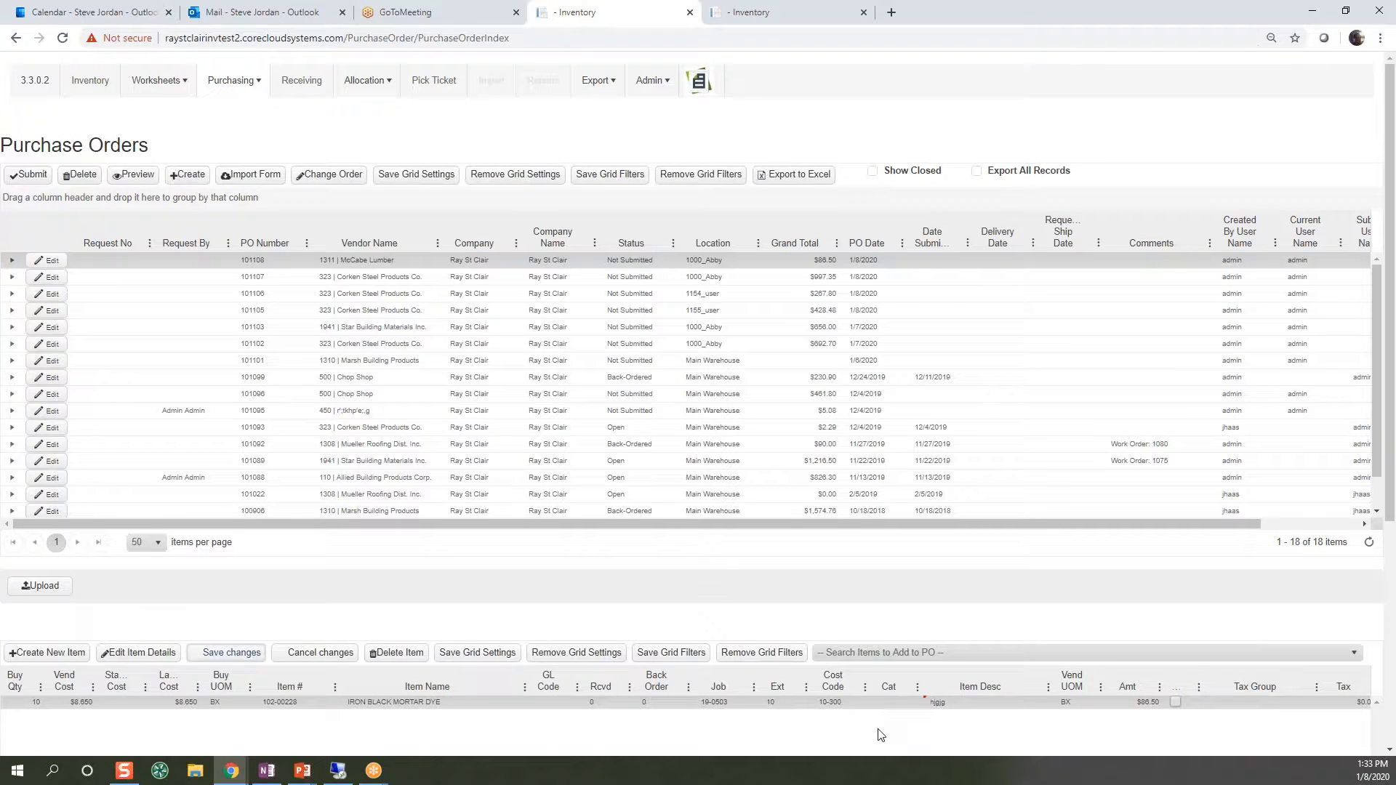
- Look at the file upload for the purchase order and close the file chooser without picking a file
scroll(754, 715, down, 3)
scroll(748, 709, up, 3)
click(42, 586)
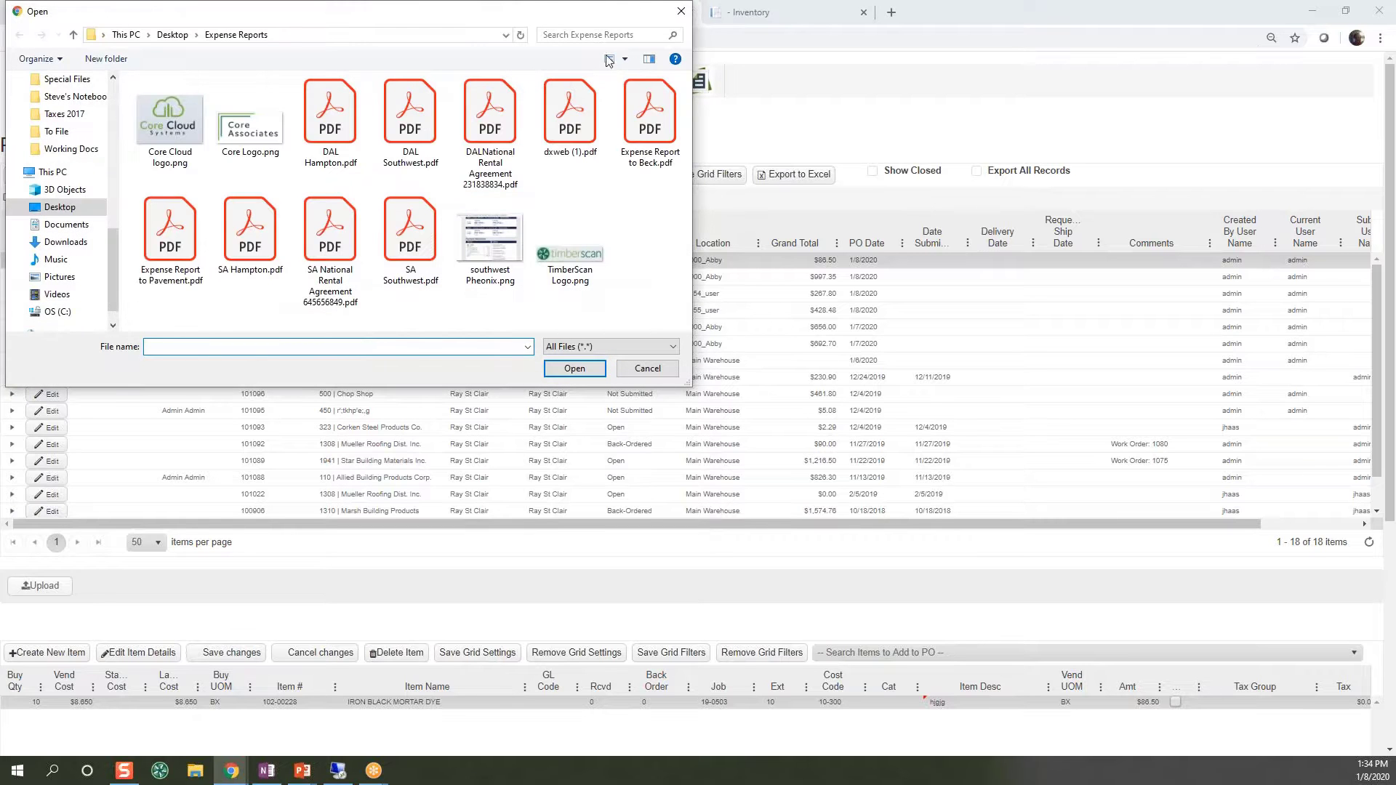
click(680, 13)
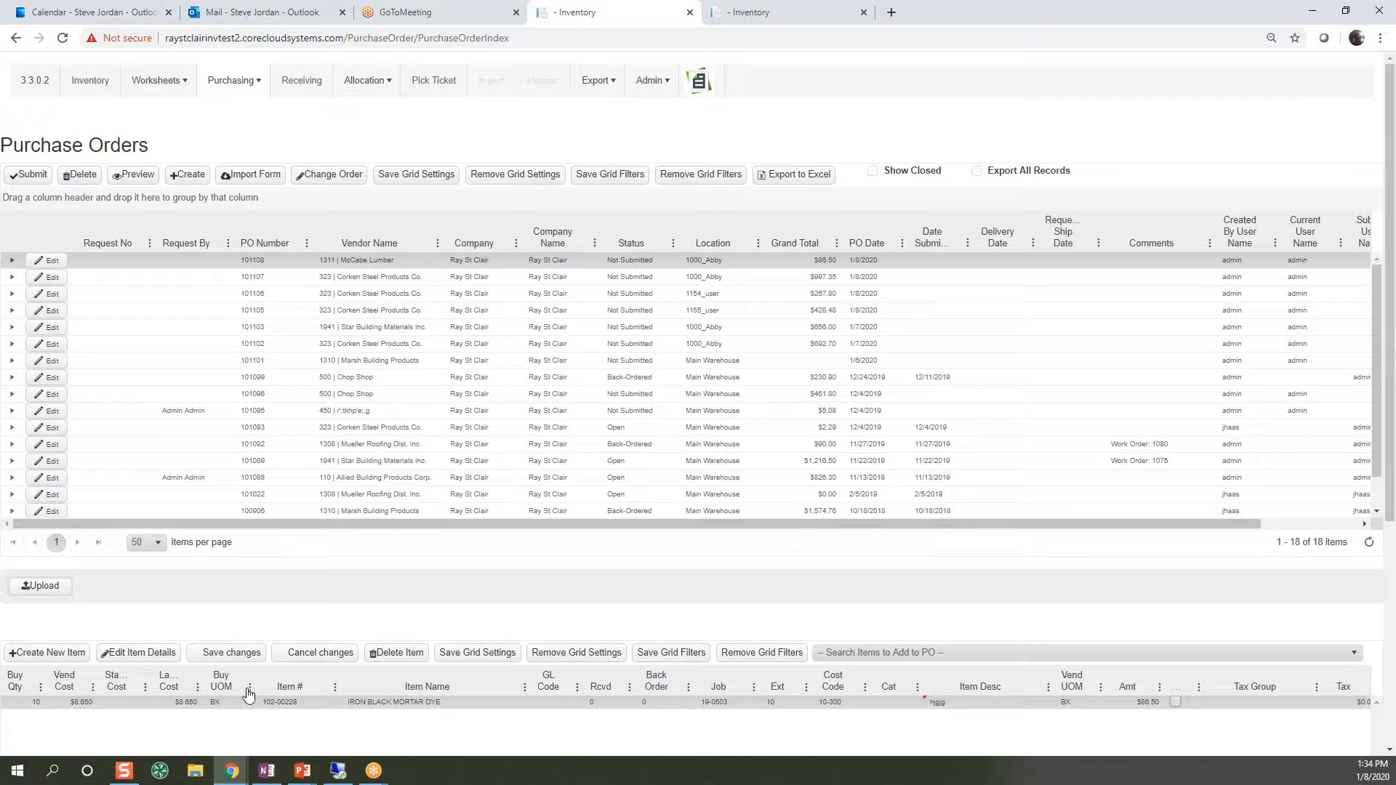
- Save the pending line item changes and submit the McCabe Lumber purchase order
click(232, 654)
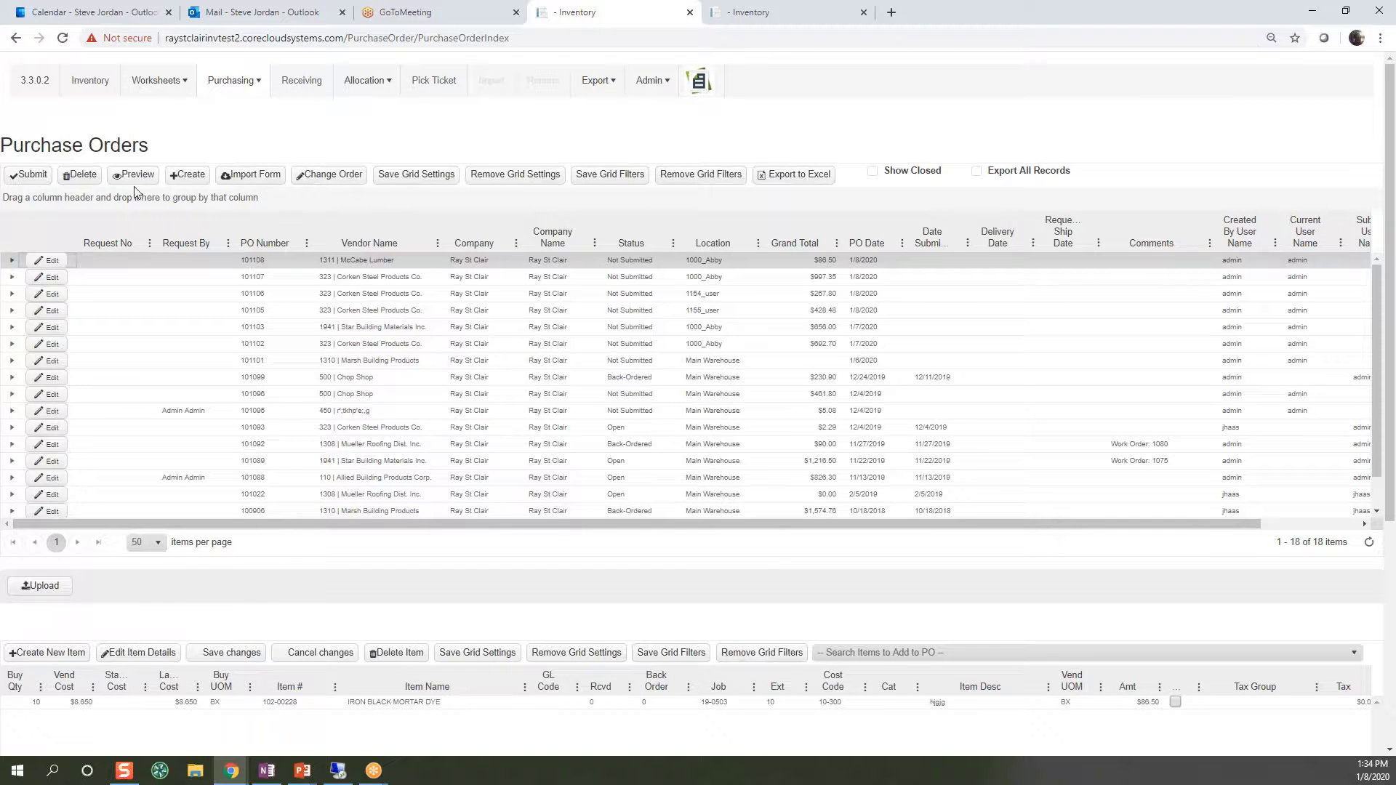
click(32, 181)
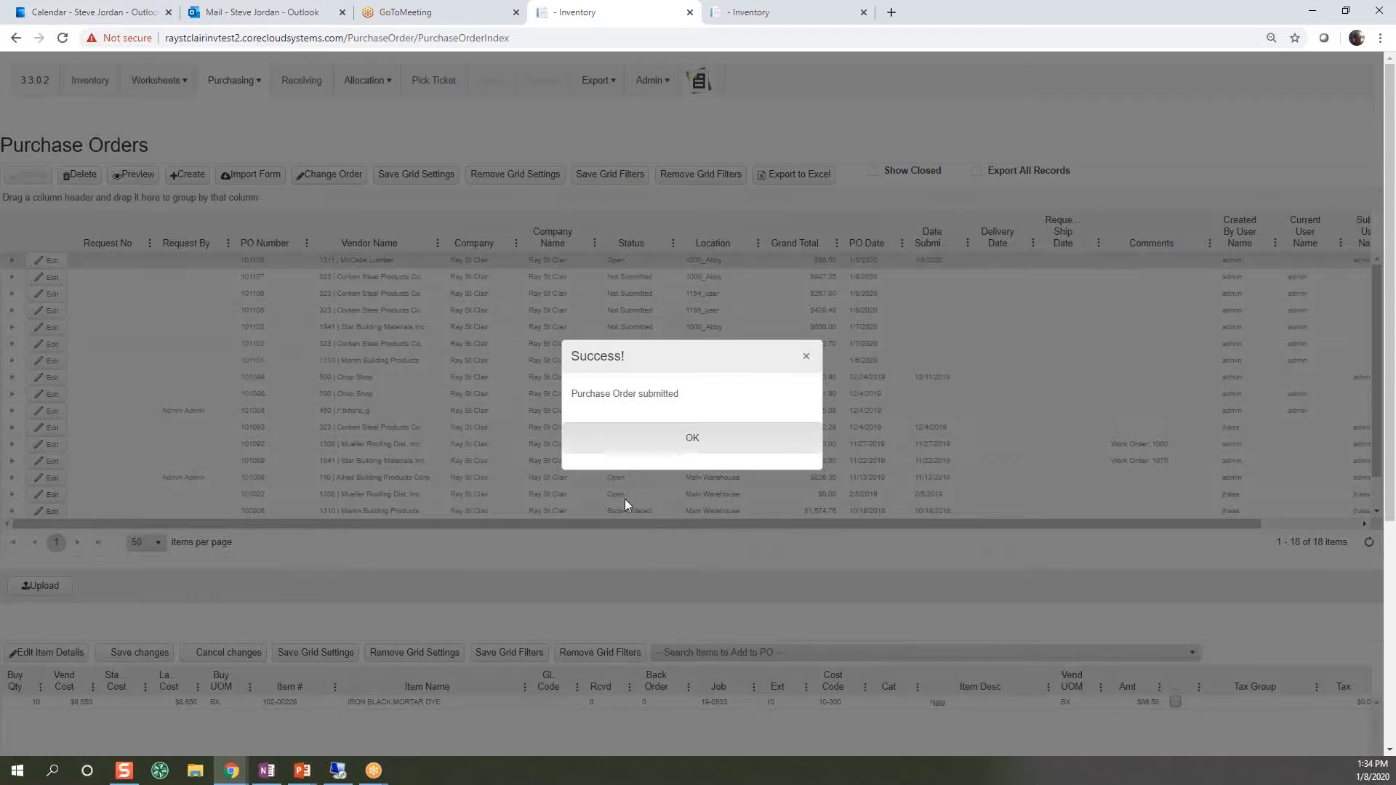
click(692, 445)
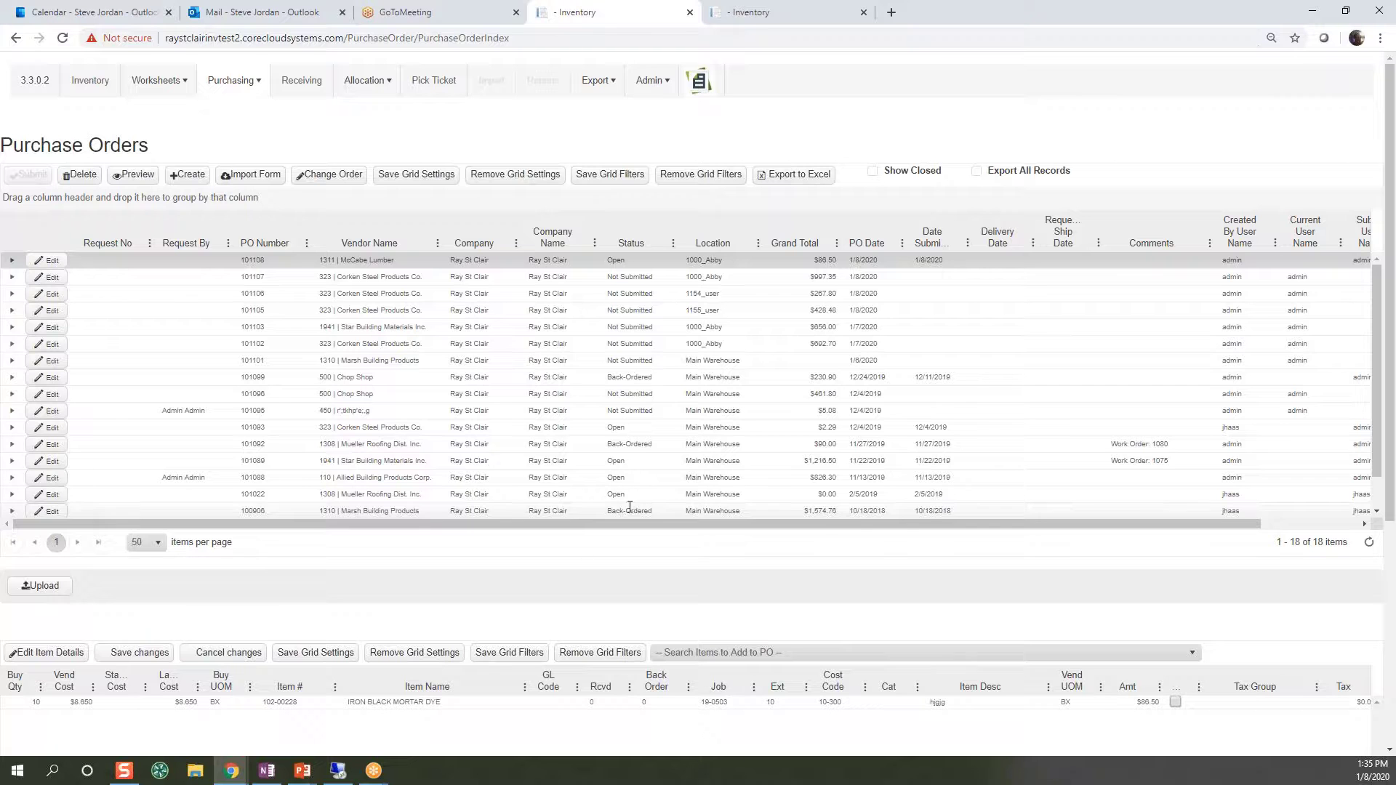
- Open the McCabe Lumber purchase order 101108 for receiving
click(305, 83)
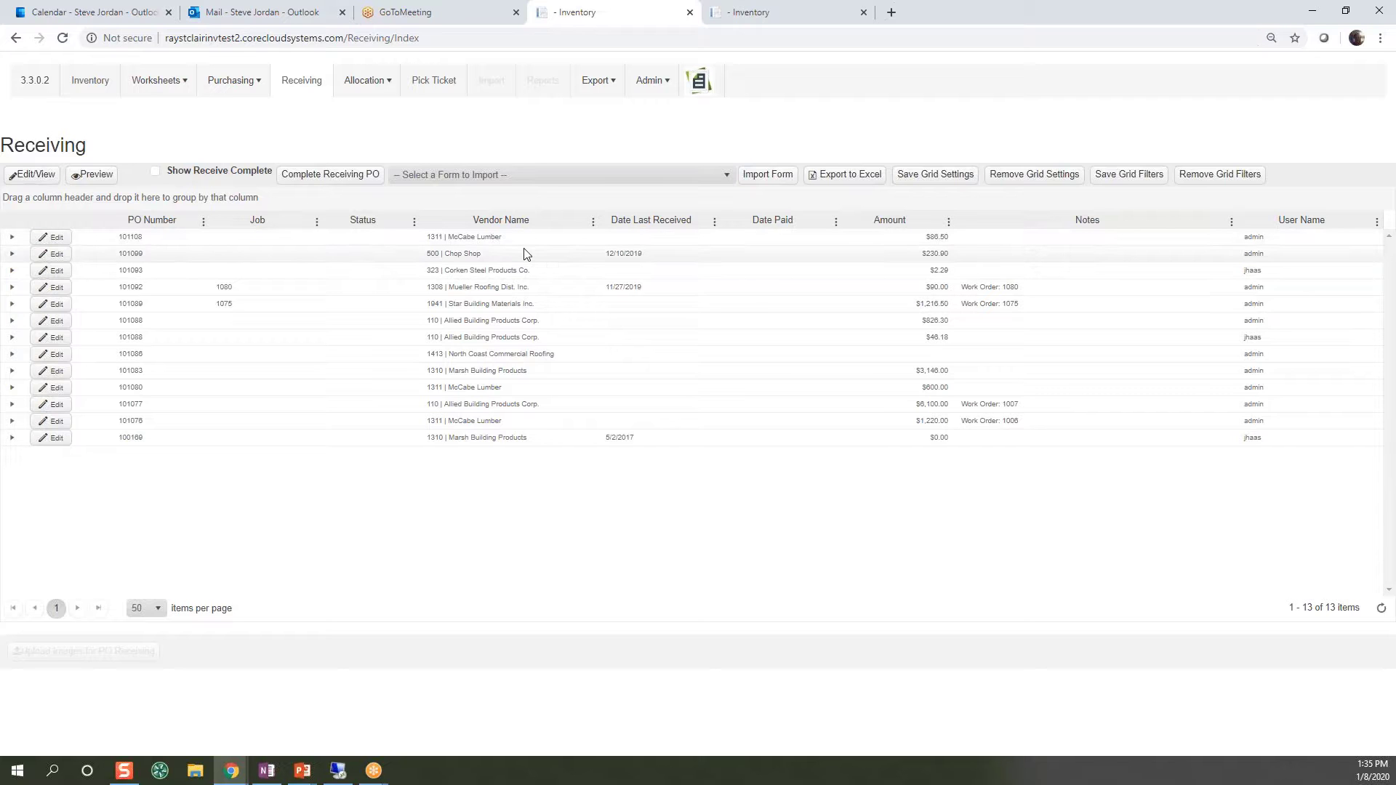
click(180, 240)
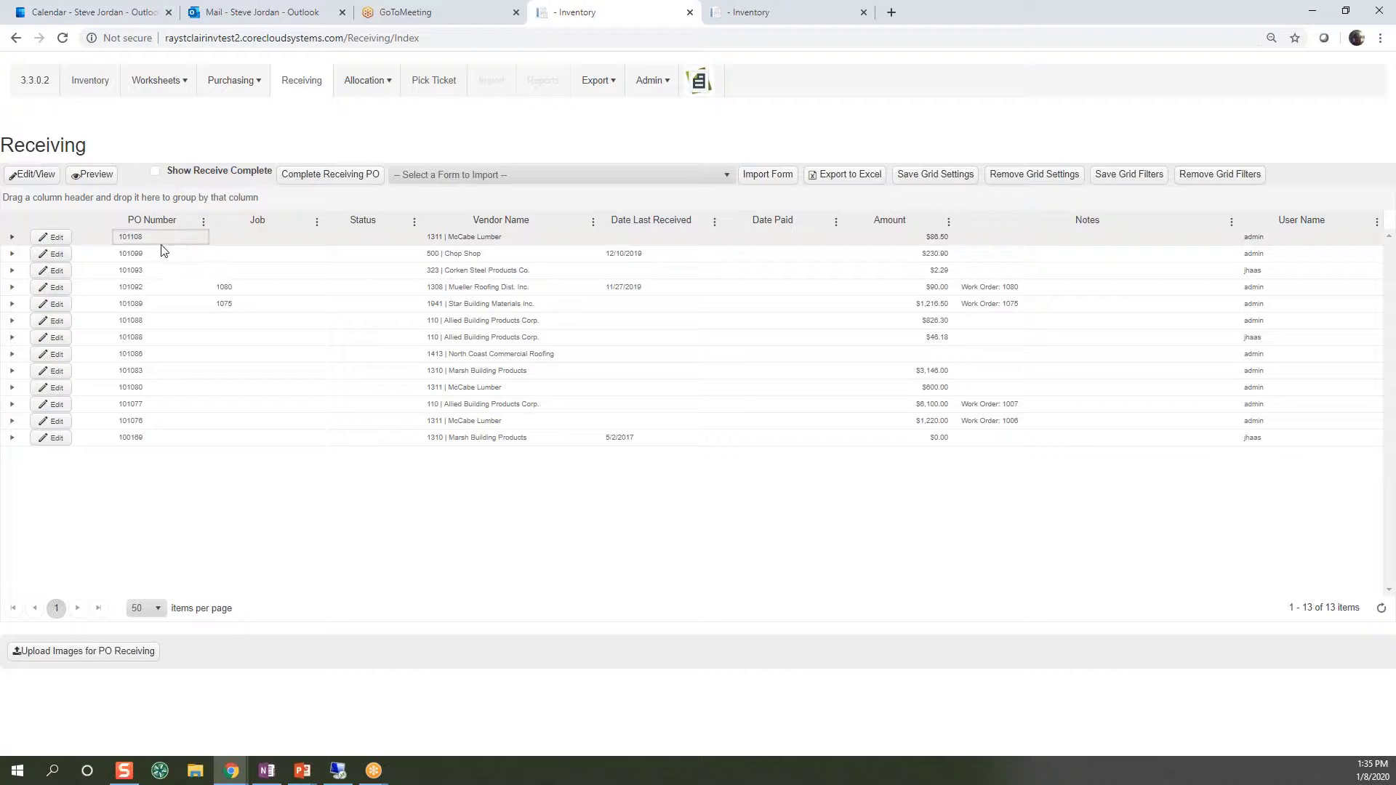
click(42, 182)
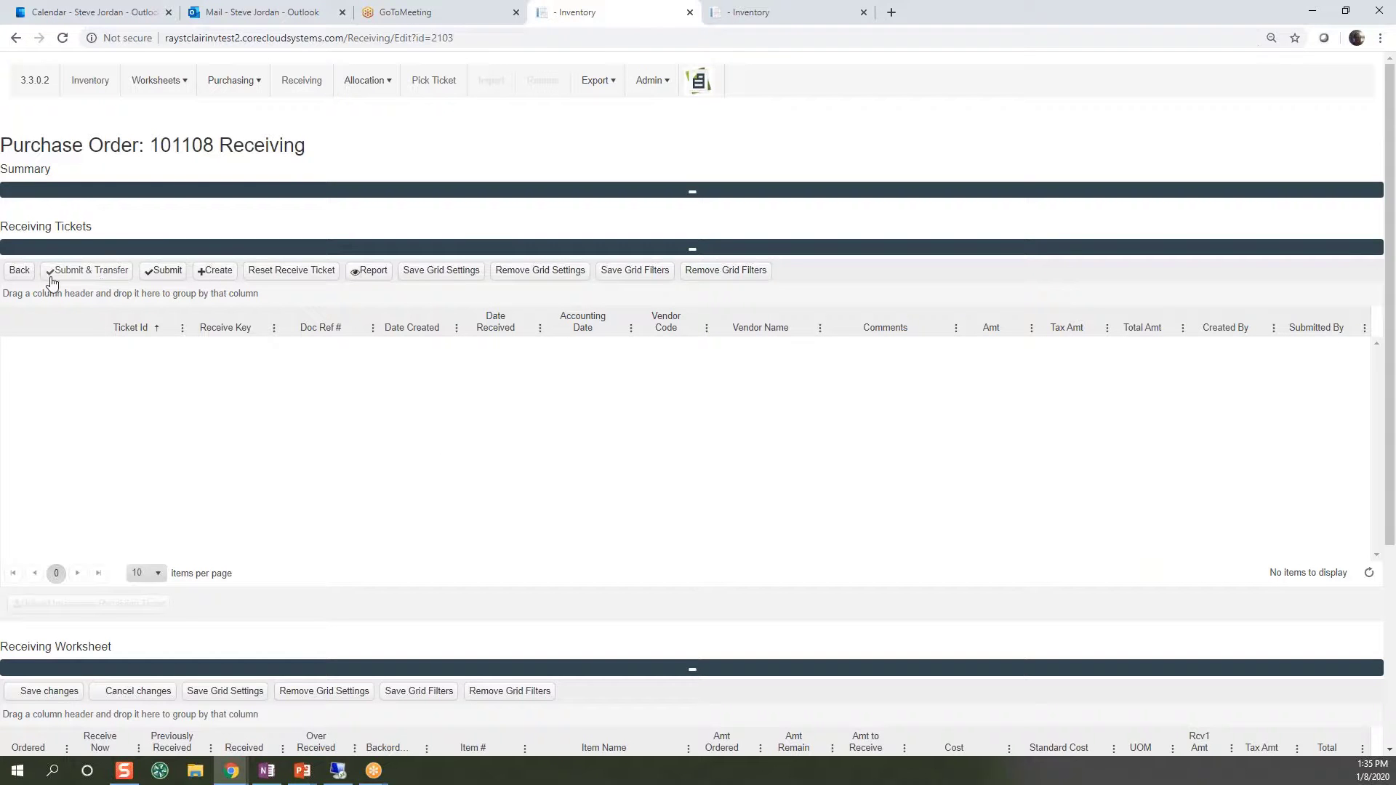
click(26, 277)
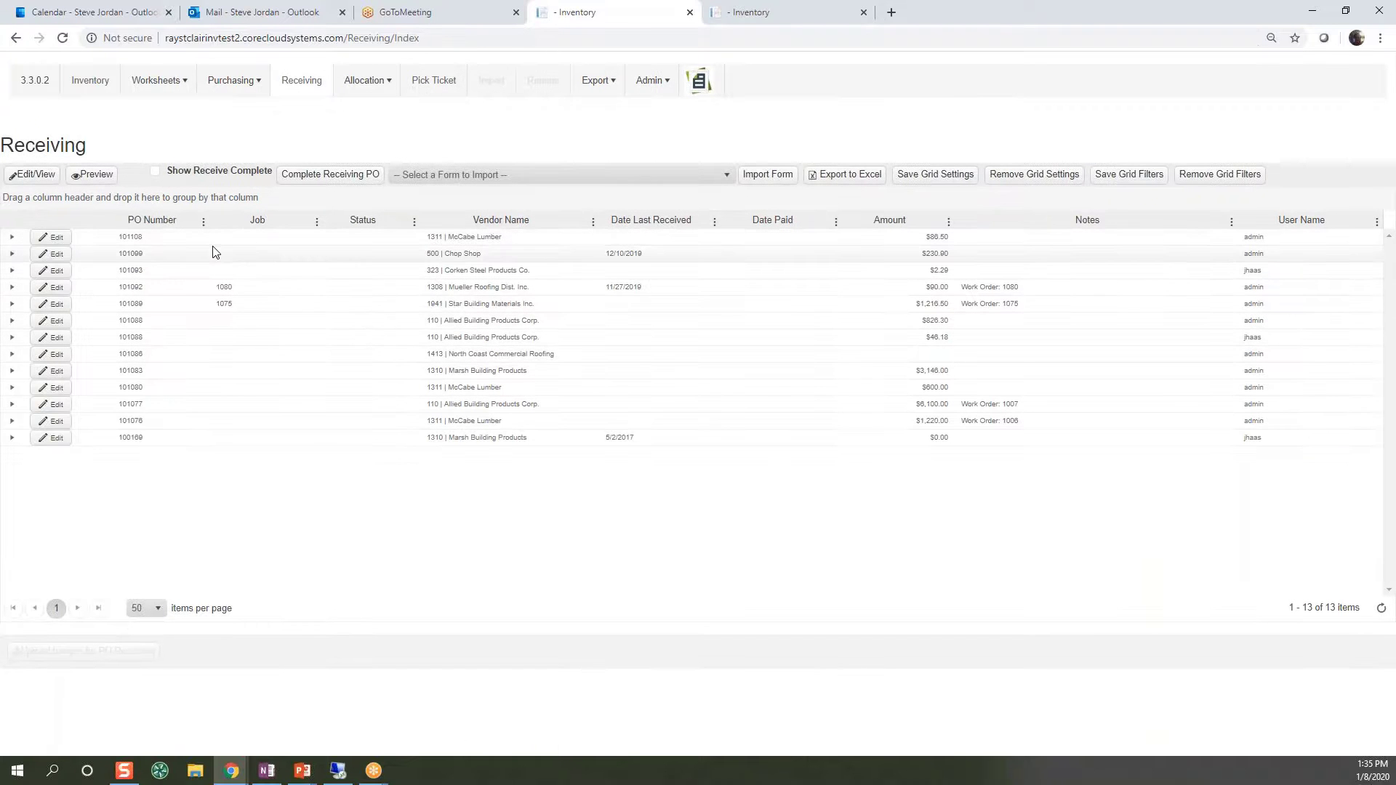
click(162, 239)
click(37, 176)
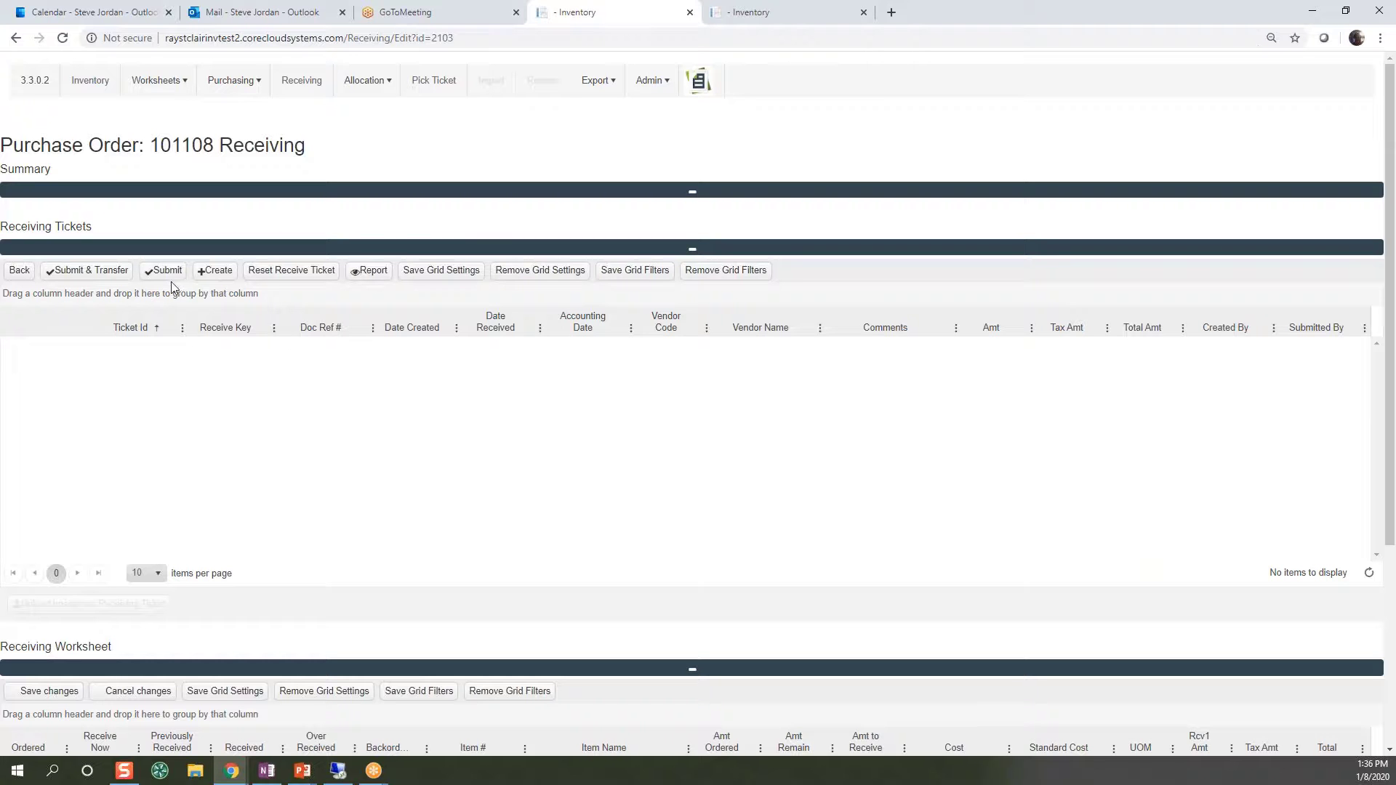
- Create a receiving ticket for the purchase order and attach the image Core Cloud logo.png to it
click(217, 273)
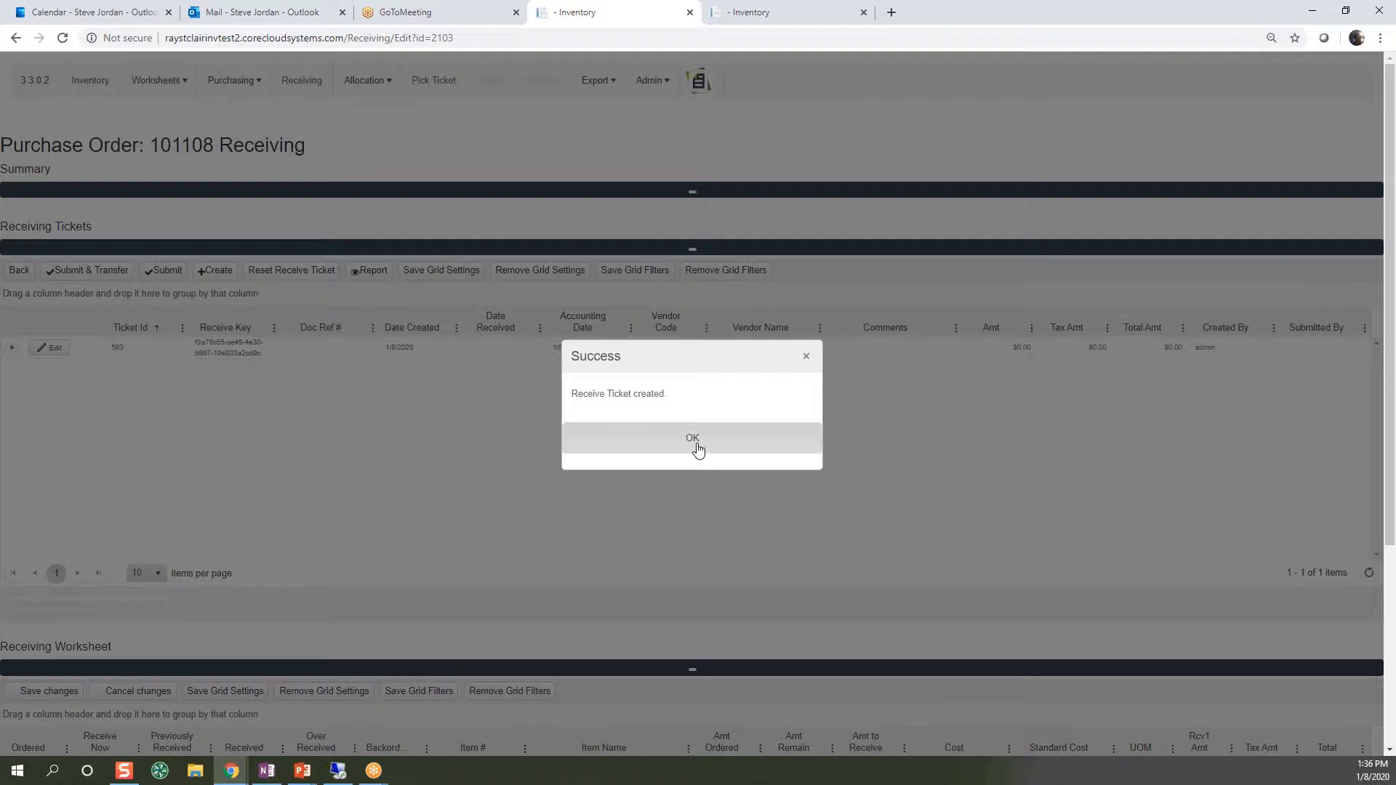
click(697, 446)
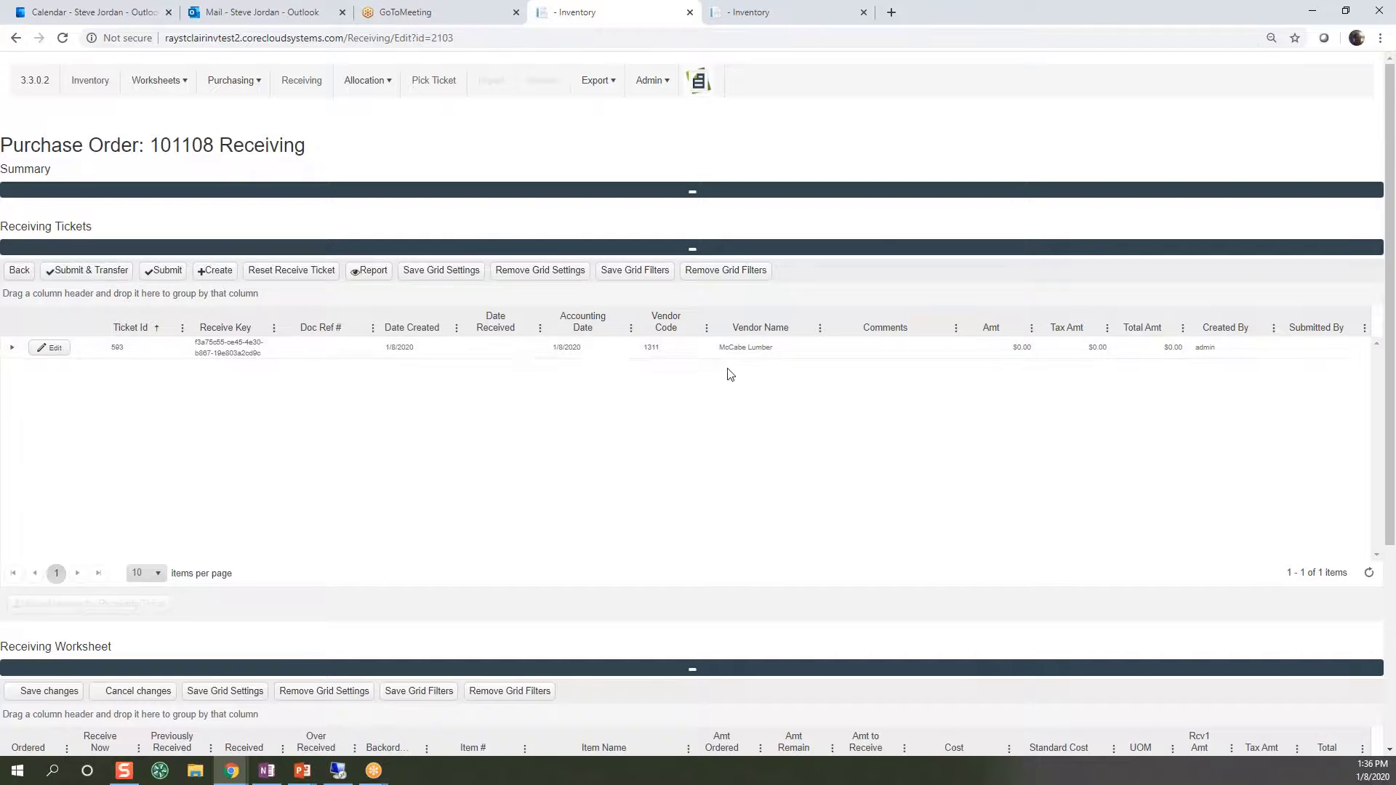
click(145, 349)
scroll(461, 589, down, 3)
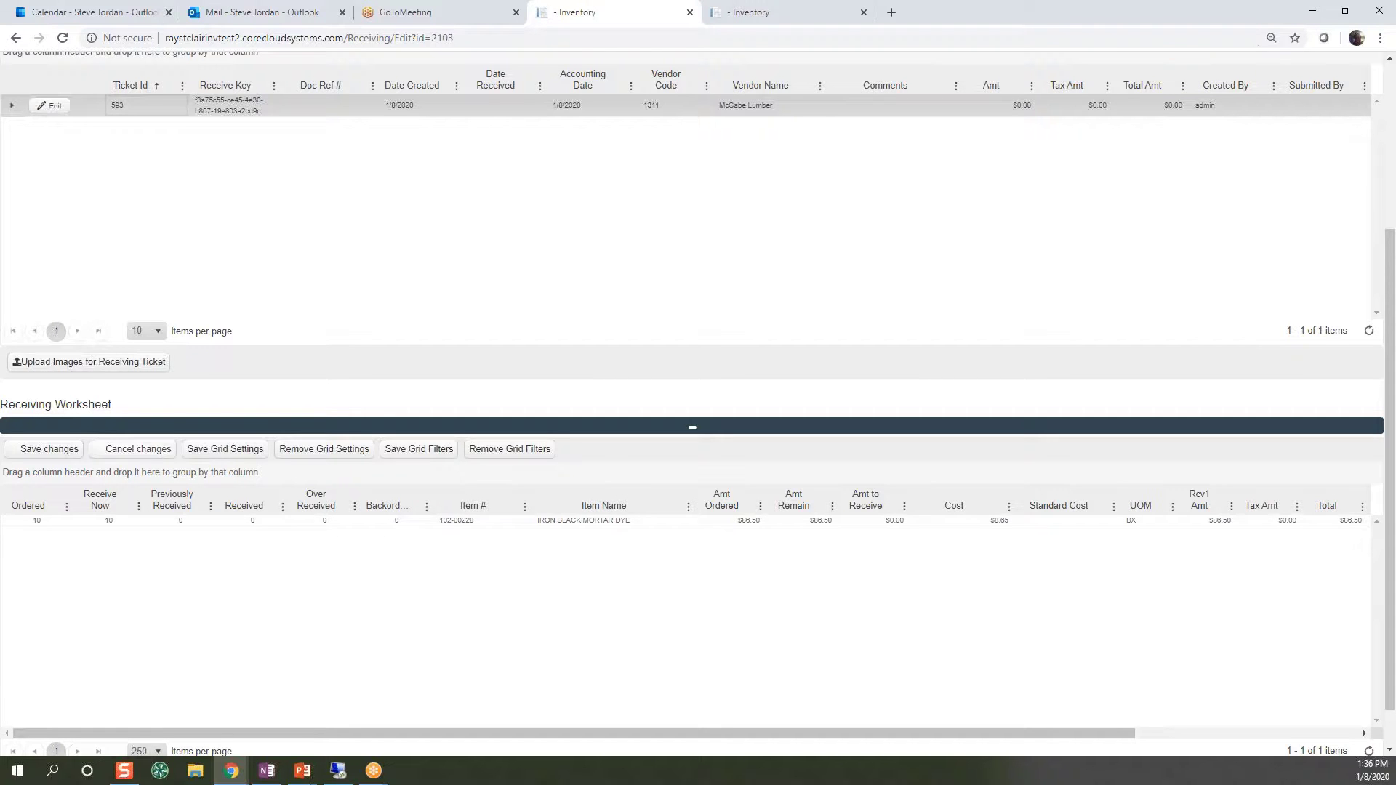
click(106, 371)
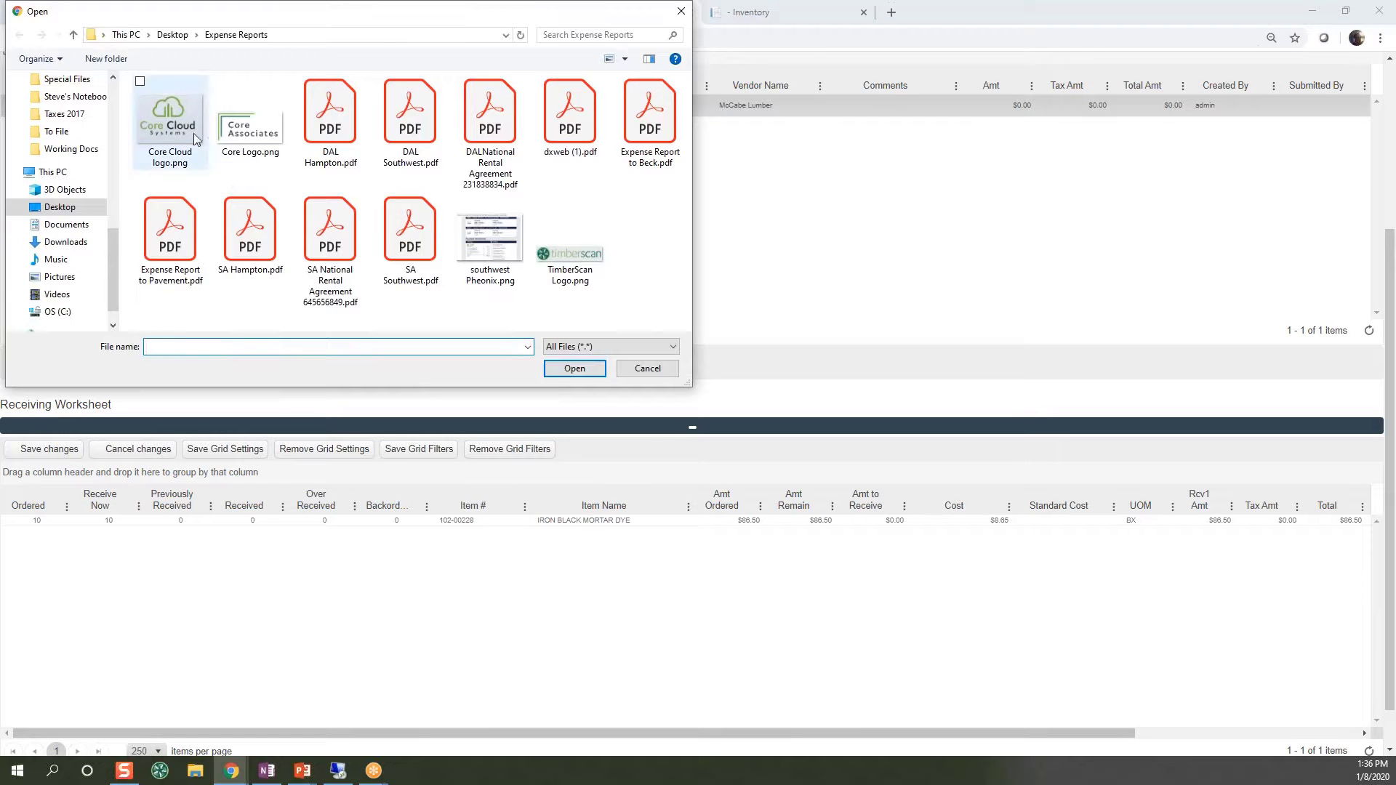
click(195, 139)
click(572, 370)
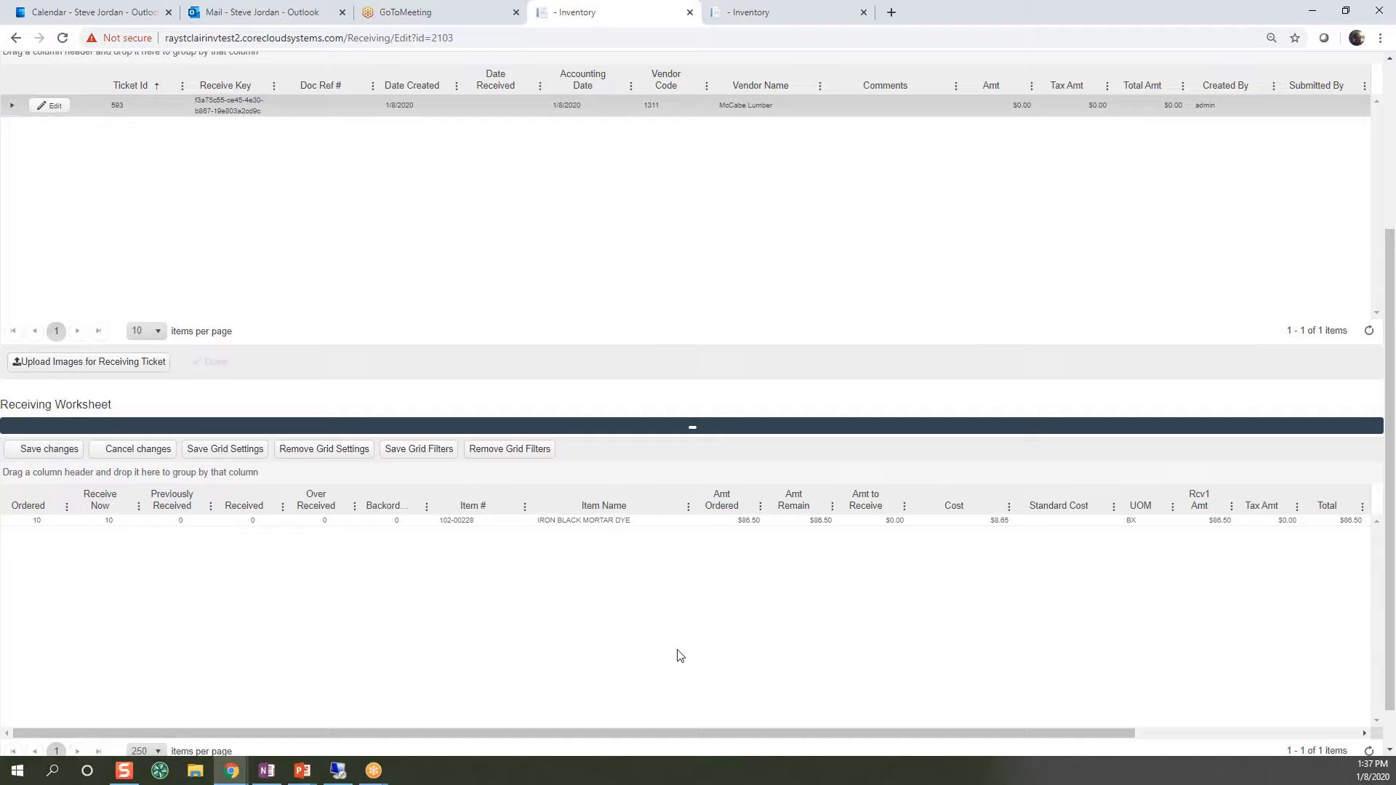
- Save the receiving worksheet changes and submit the receiving ticket
click(57, 456)
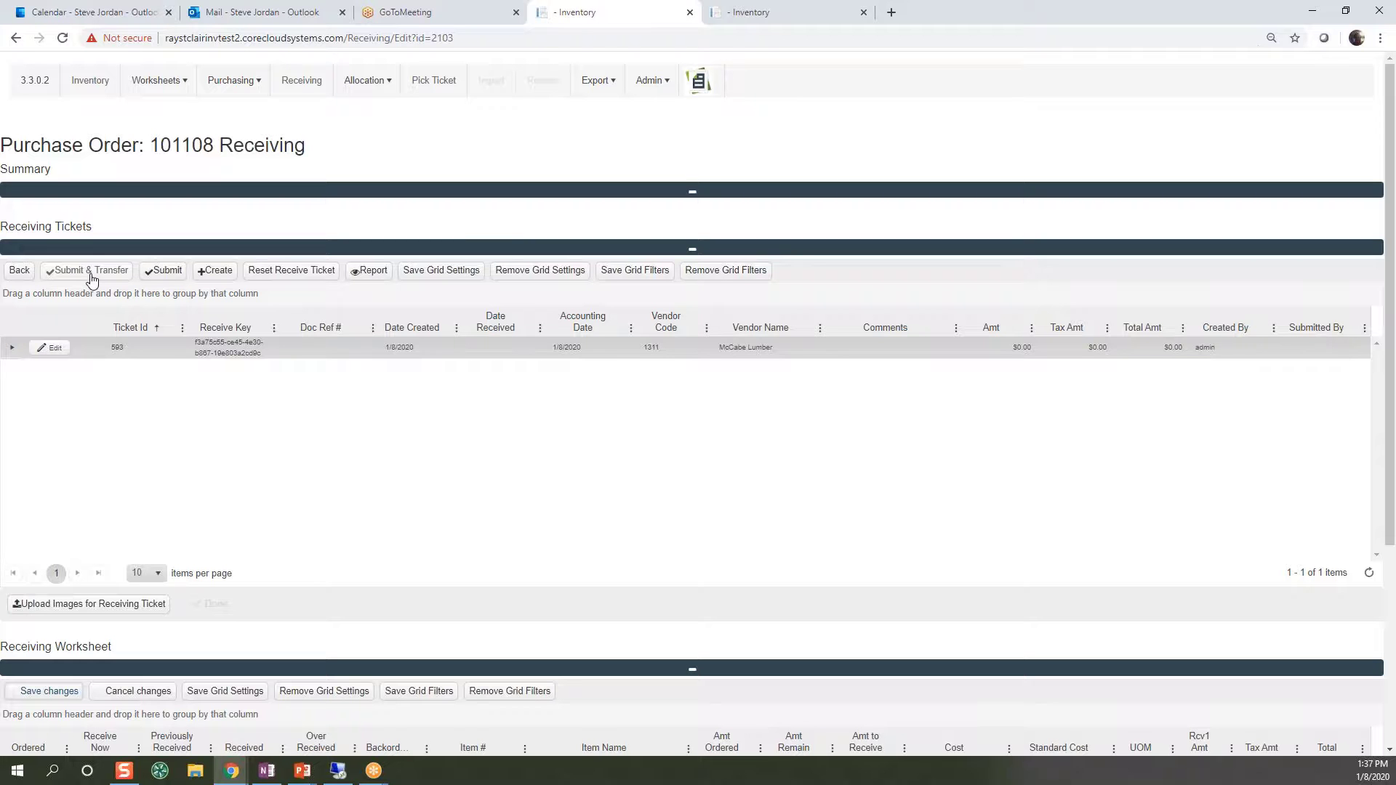
click(163, 270)
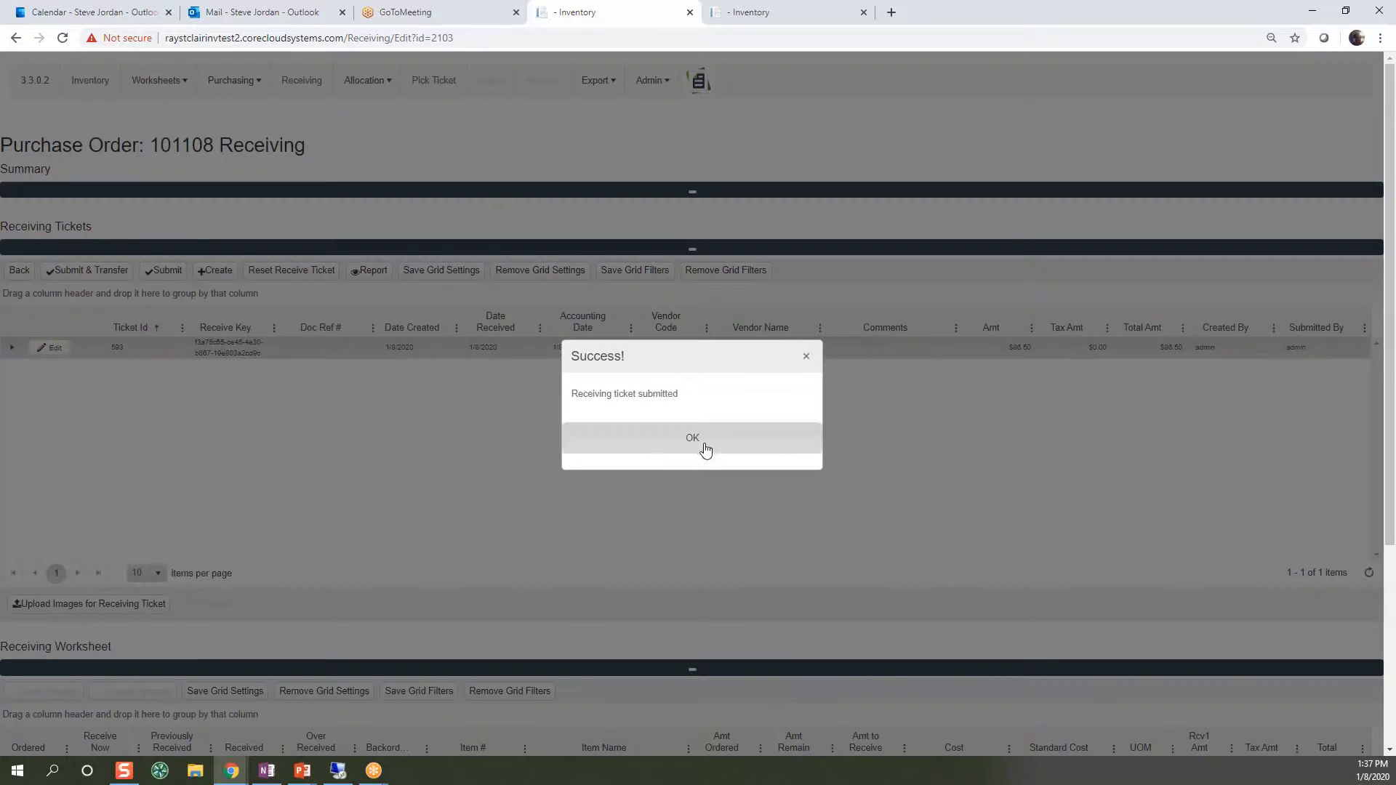
click(694, 449)
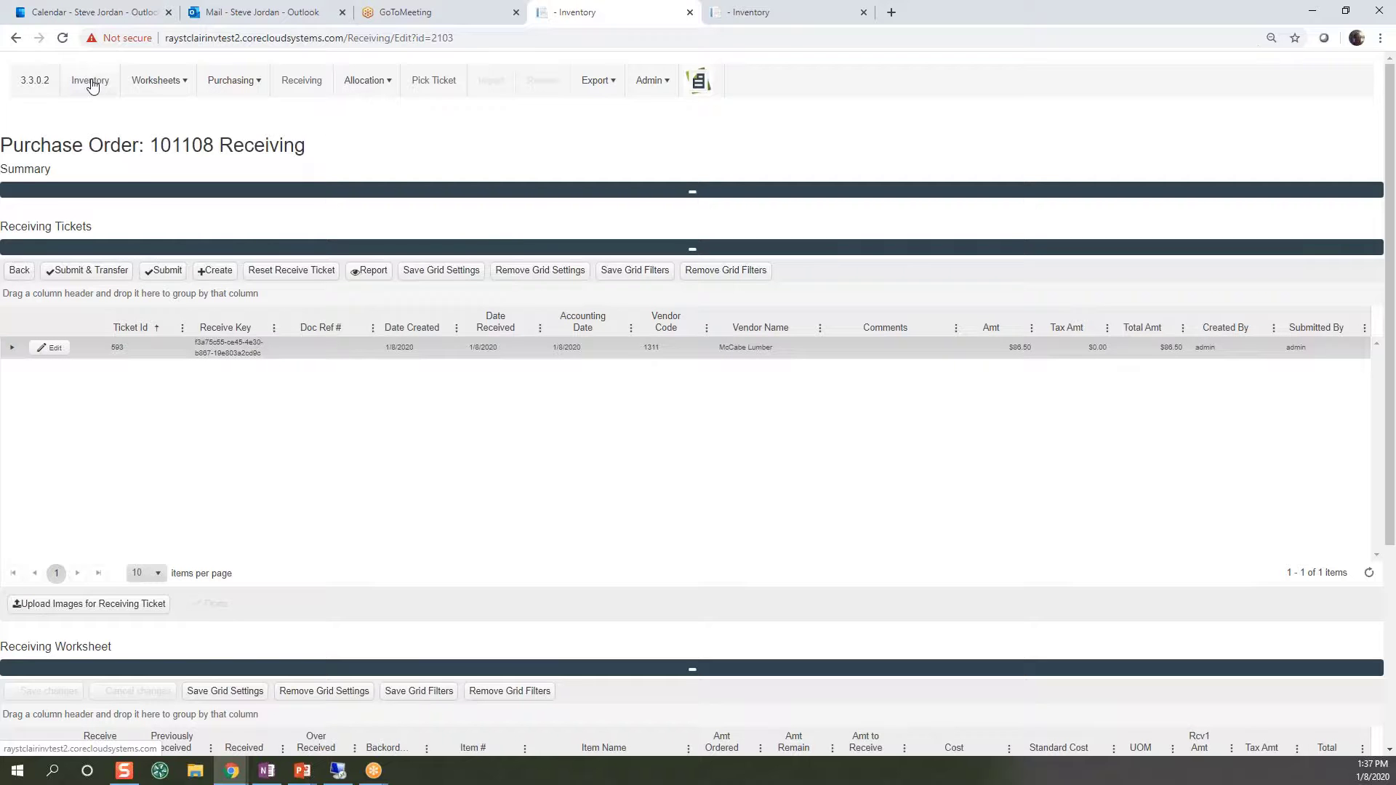
- Copy the item number of the IRON BLACK MORTAR DYE line in the receiving worksheet
scroll(82, 541, down, 3)
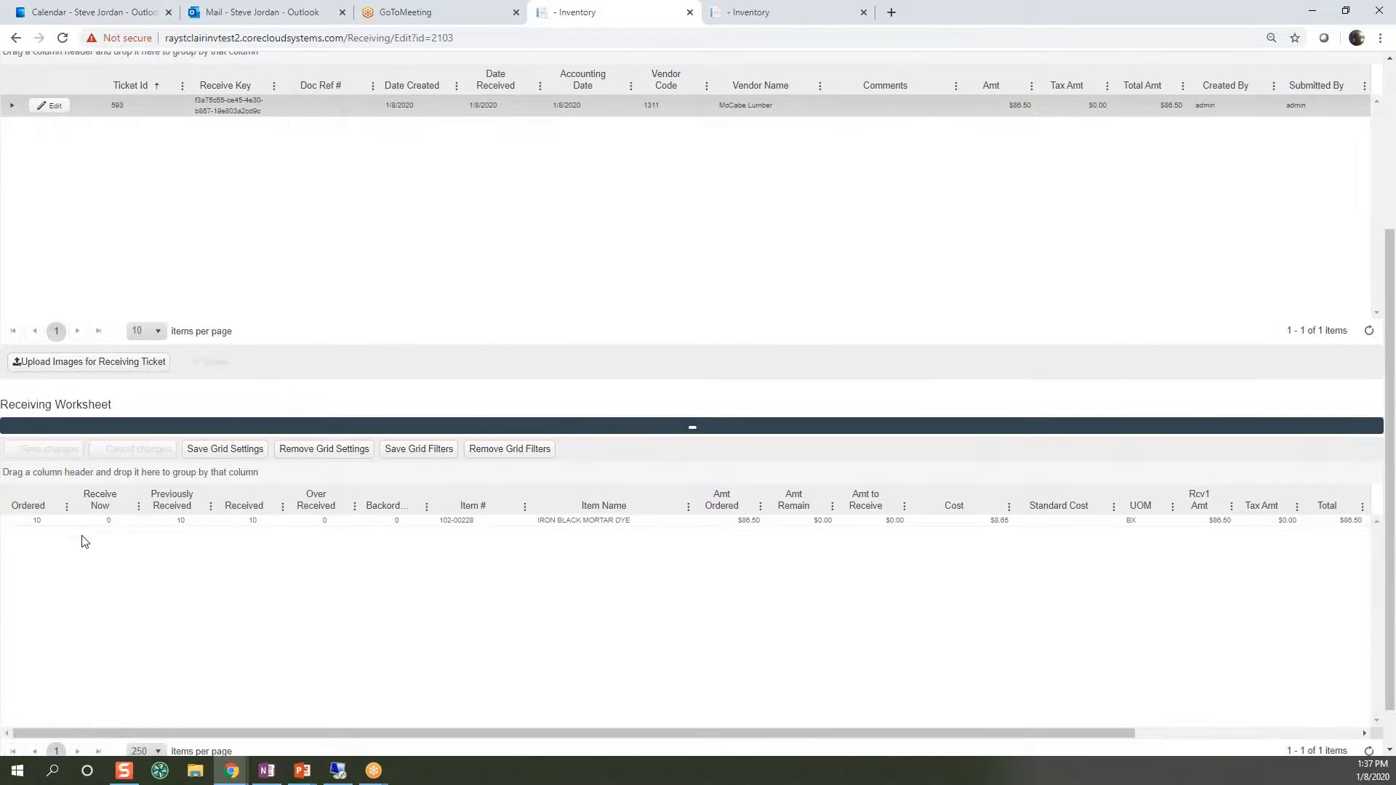
click(469, 520)
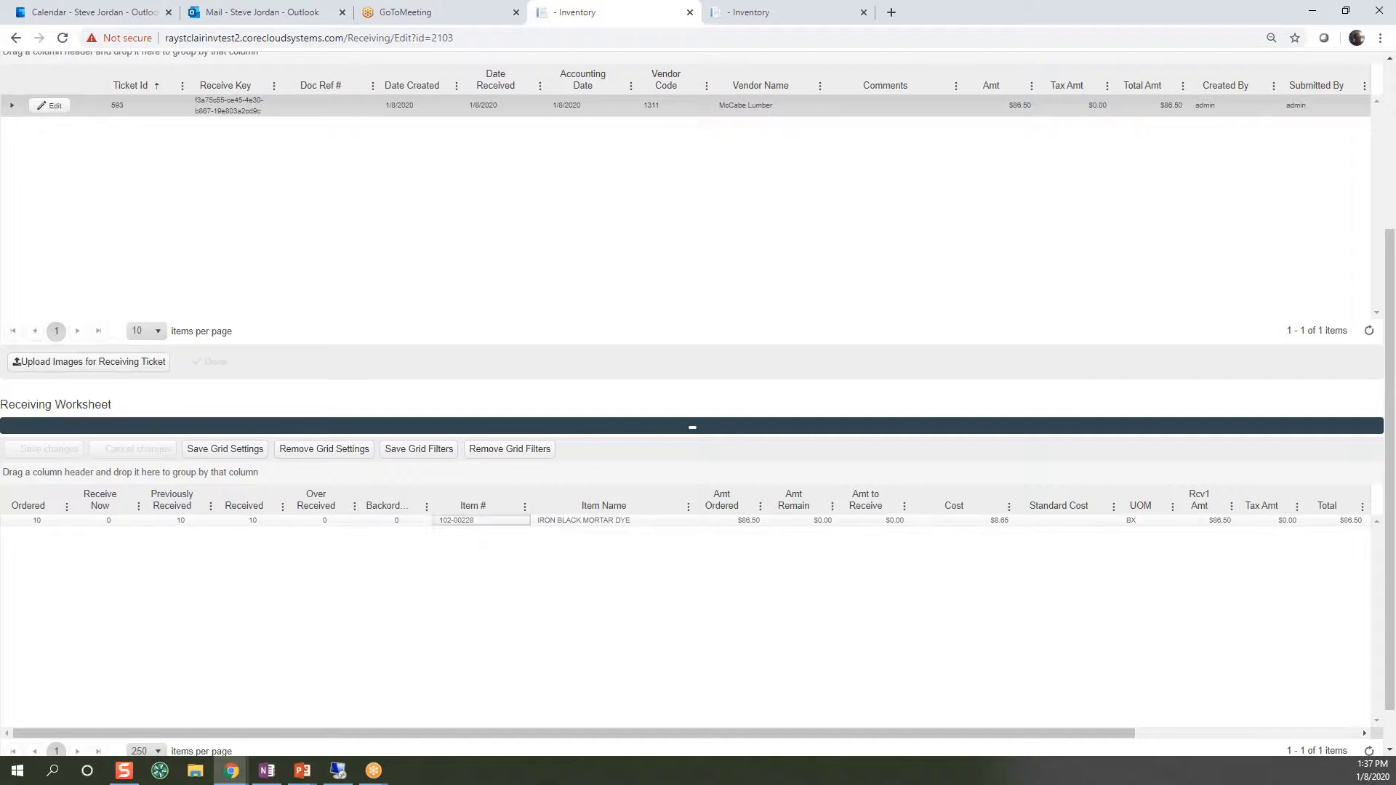
drag(481, 521, 426, 509)
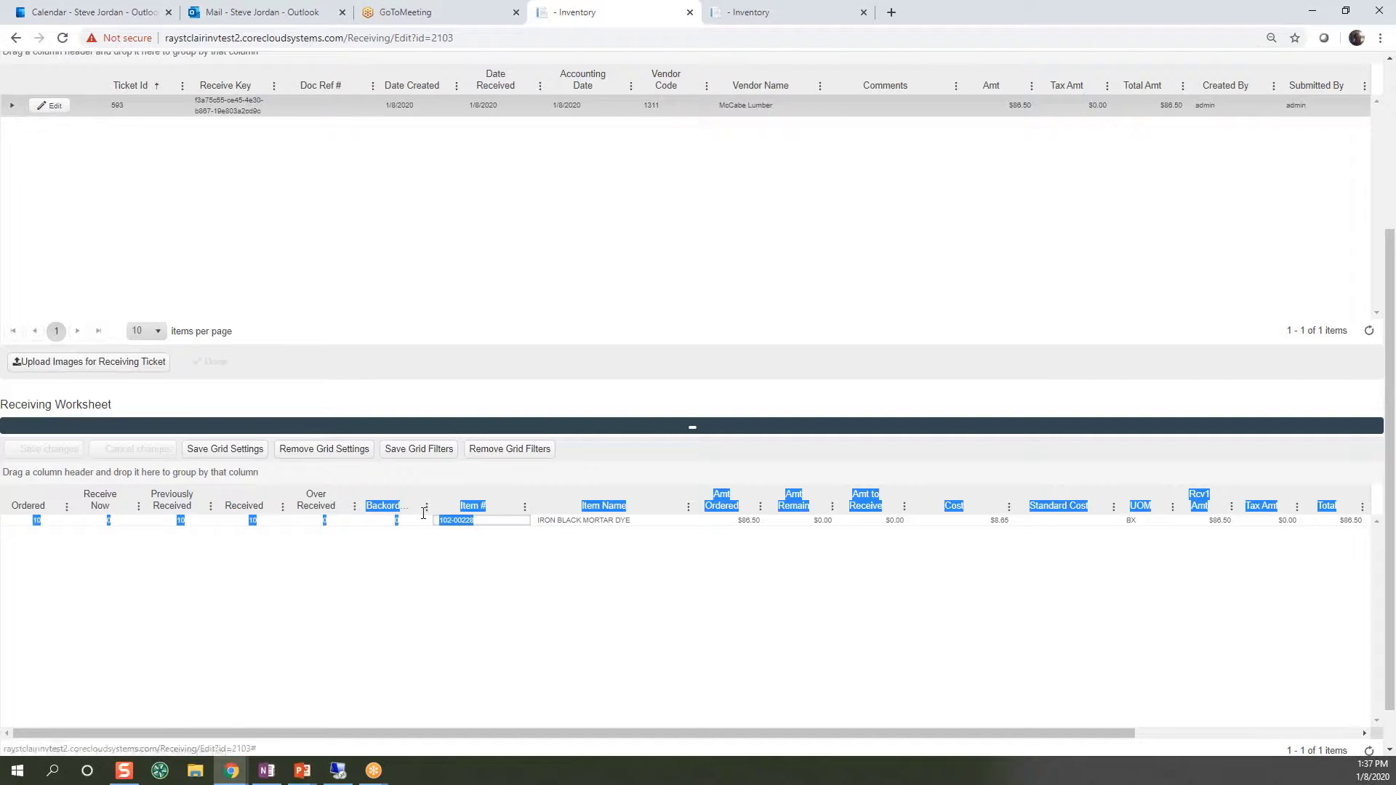
click(489, 523)
drag(490, 523, 439, 520)
right_click(457, 522)
click(491, 533)
- Search the inventory for item 102-00228 and look at the transaction history of its 1000_Abby entry
scroll(234, 288, up, 4)
click(95, 88)
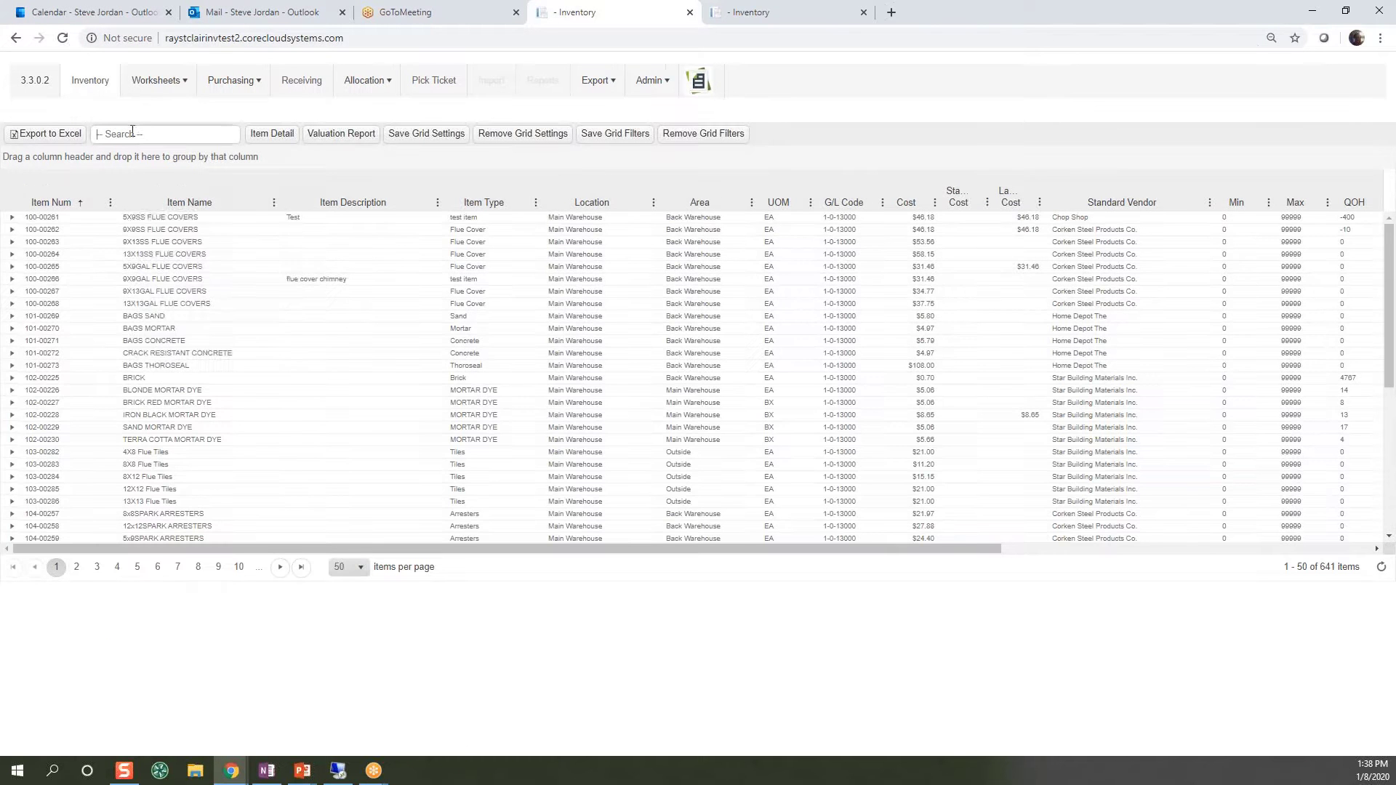
right_click(132, 132)
click(173, 249)
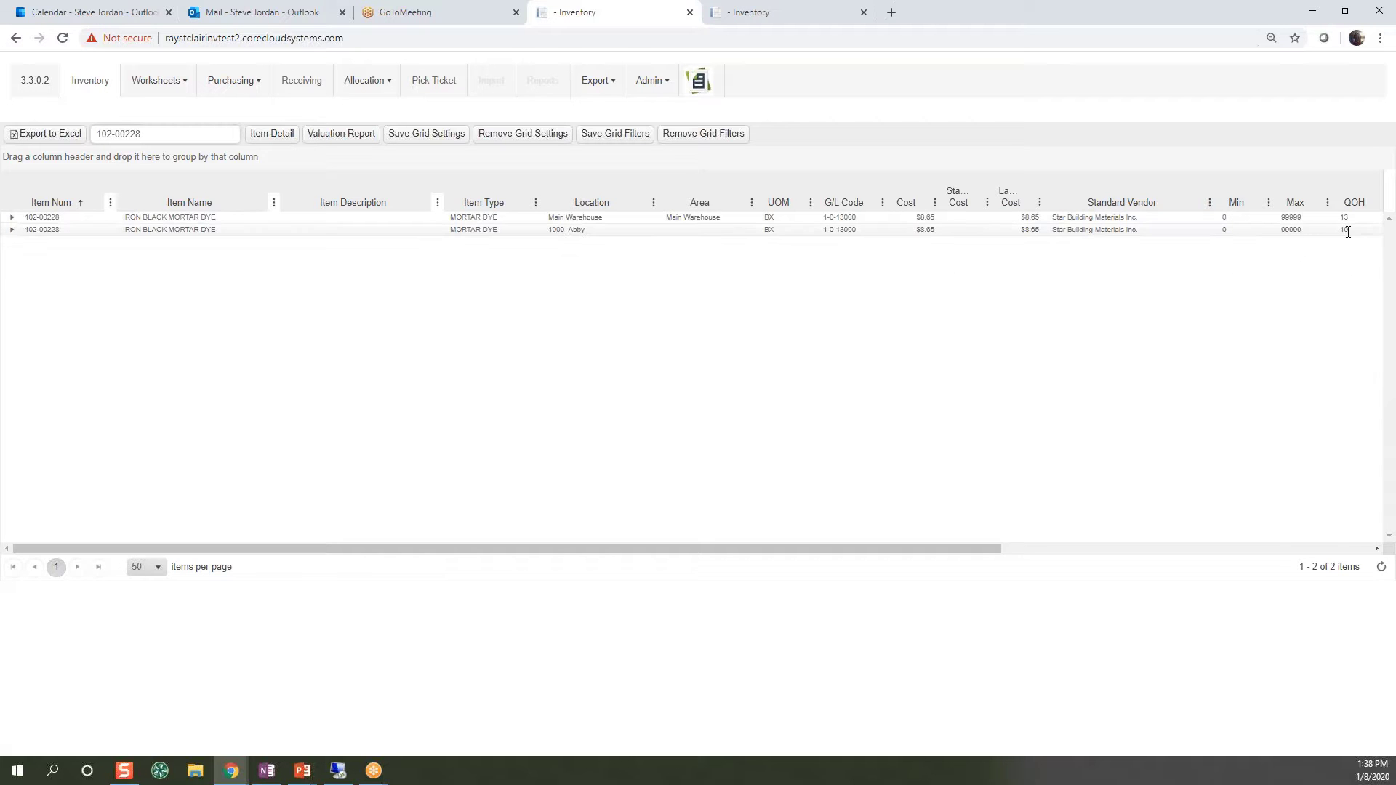
click(12, 230)
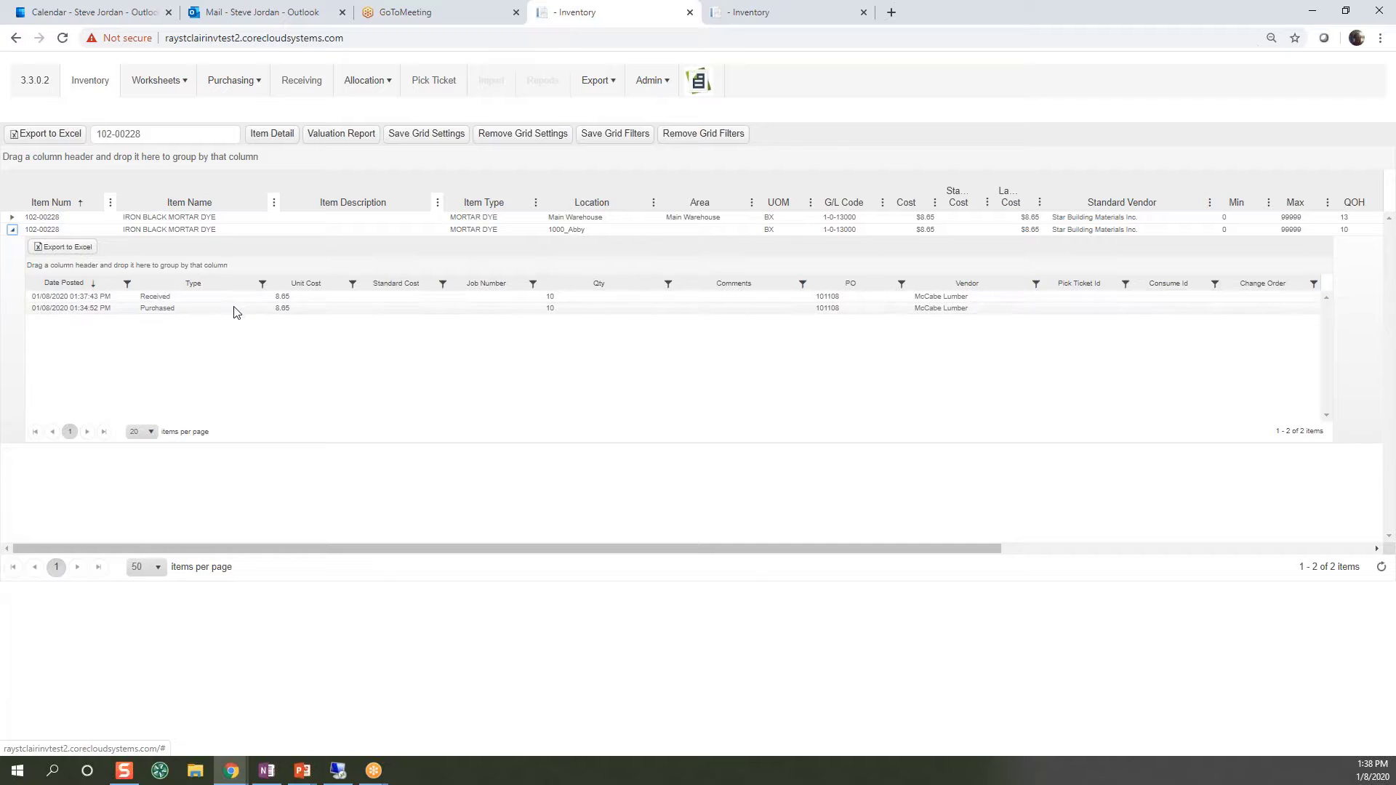
click(11, 230)
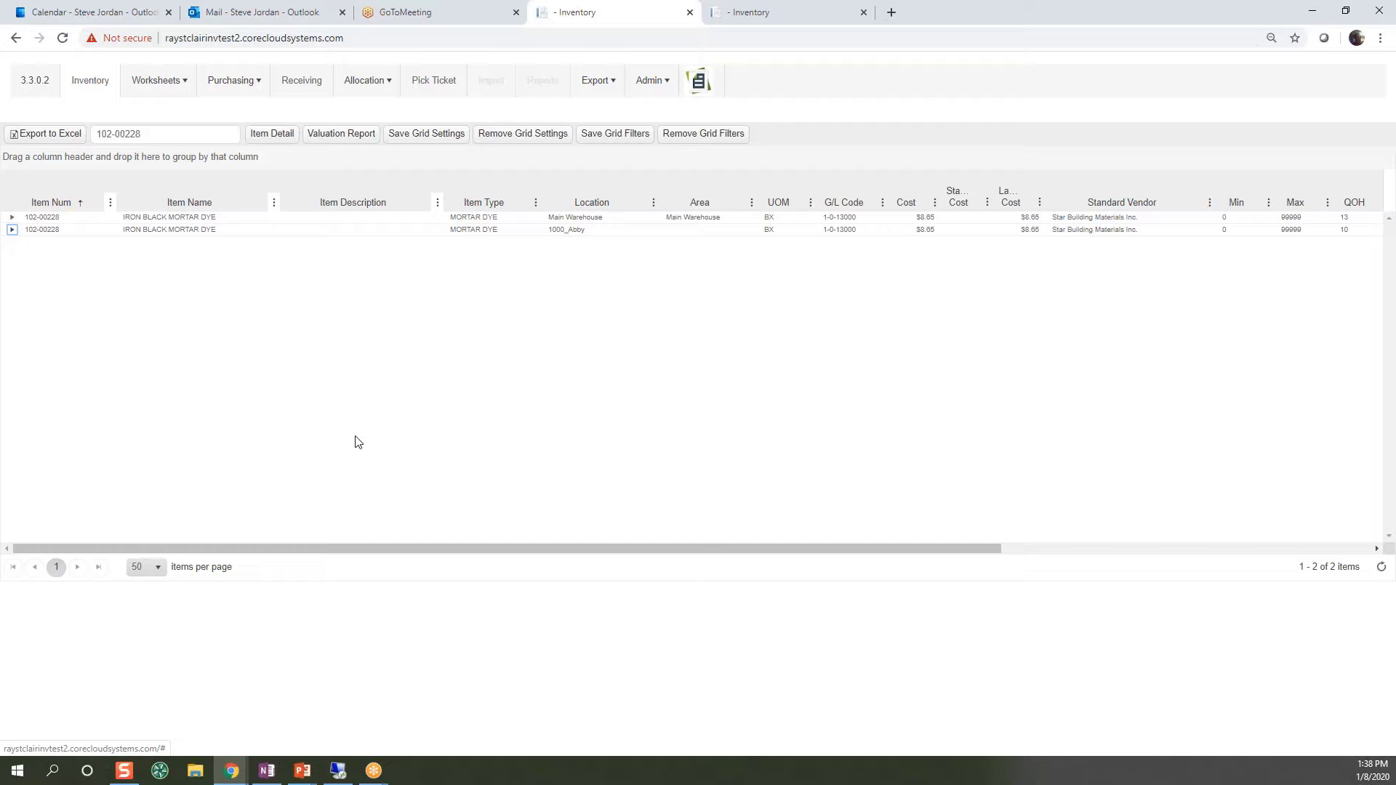
- Switch to the Purchasing Inventory Demo presentation in PowerPoint and go to slide 10 on receiving purchase orders and matching documents in TimberScan
click(305, 777)
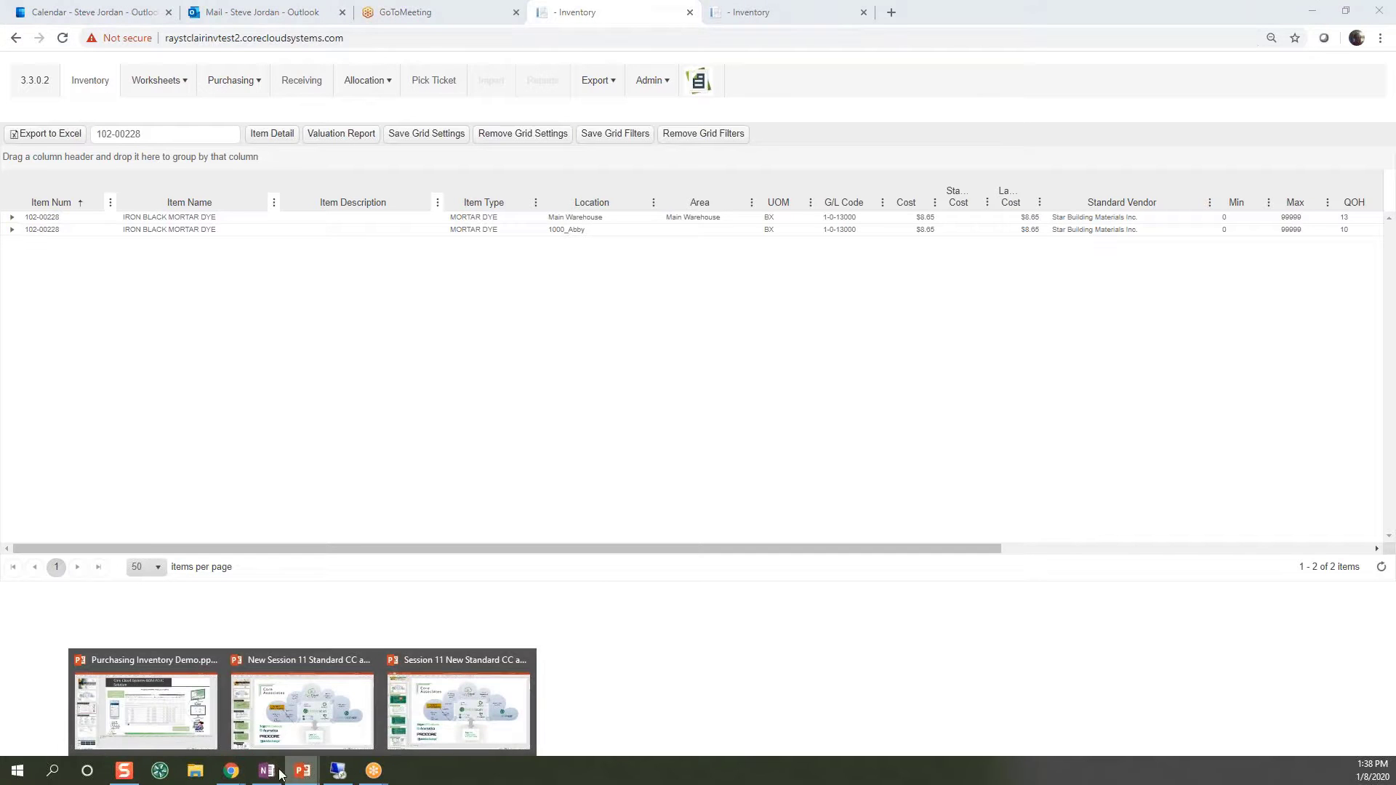
click(199, 705)
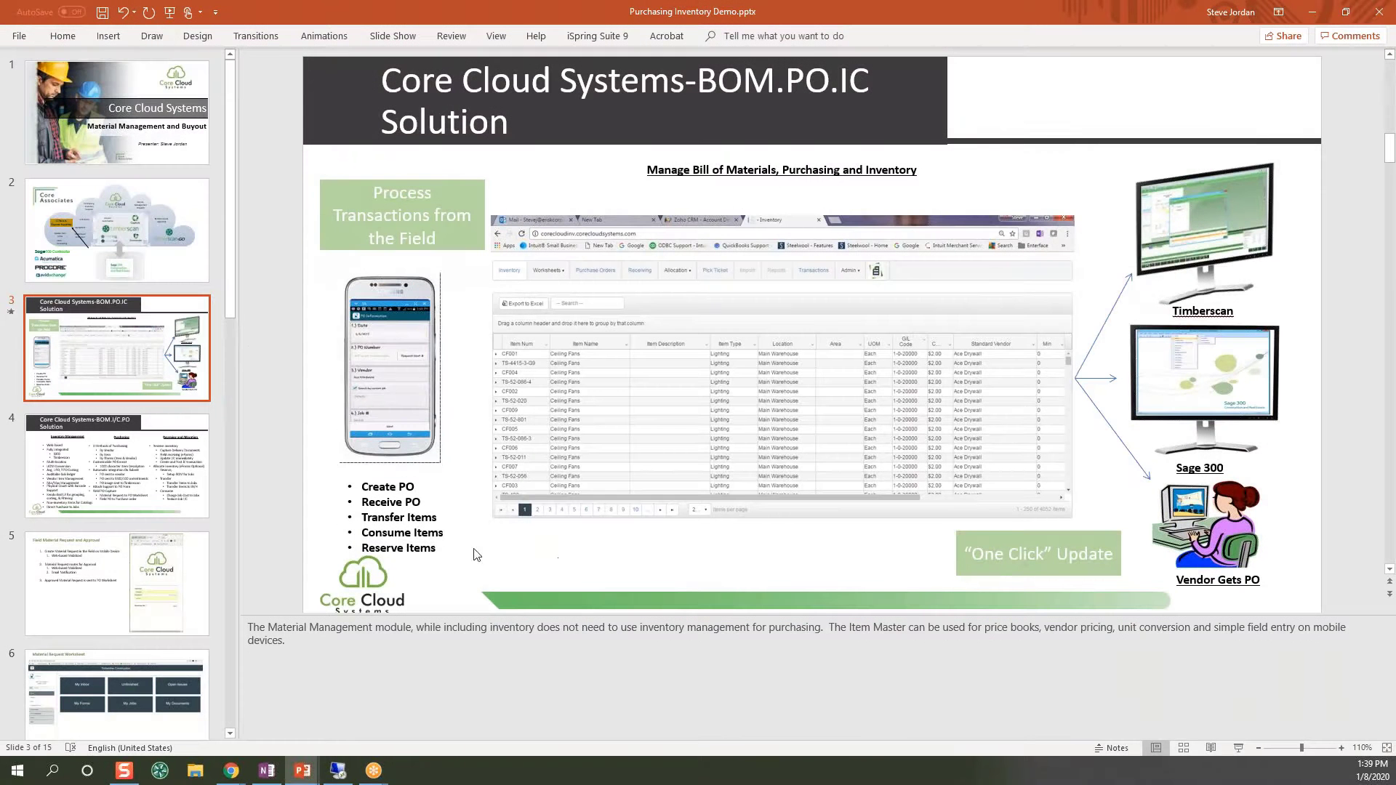
drag(231, 316, 245, 505)
click(164, 445)
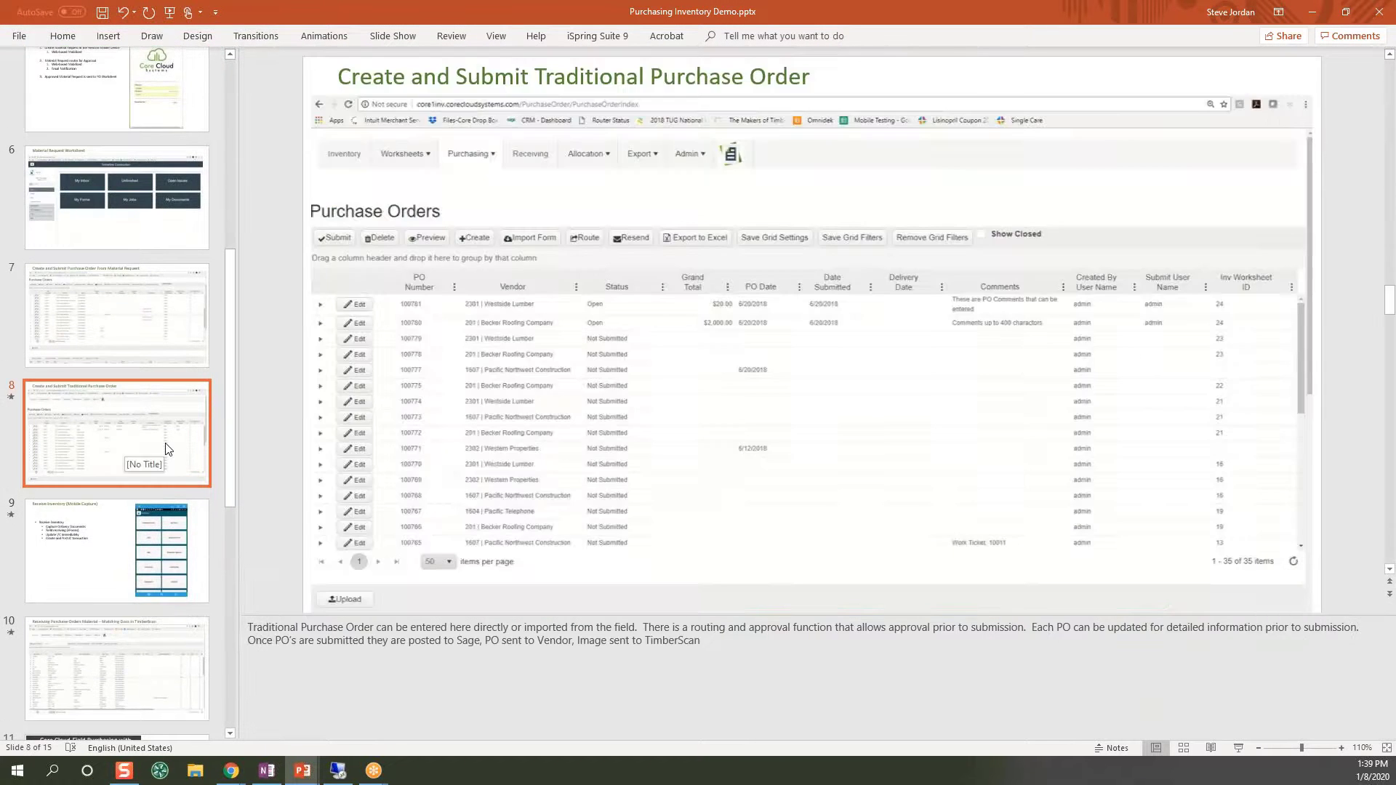
click(143, 338)
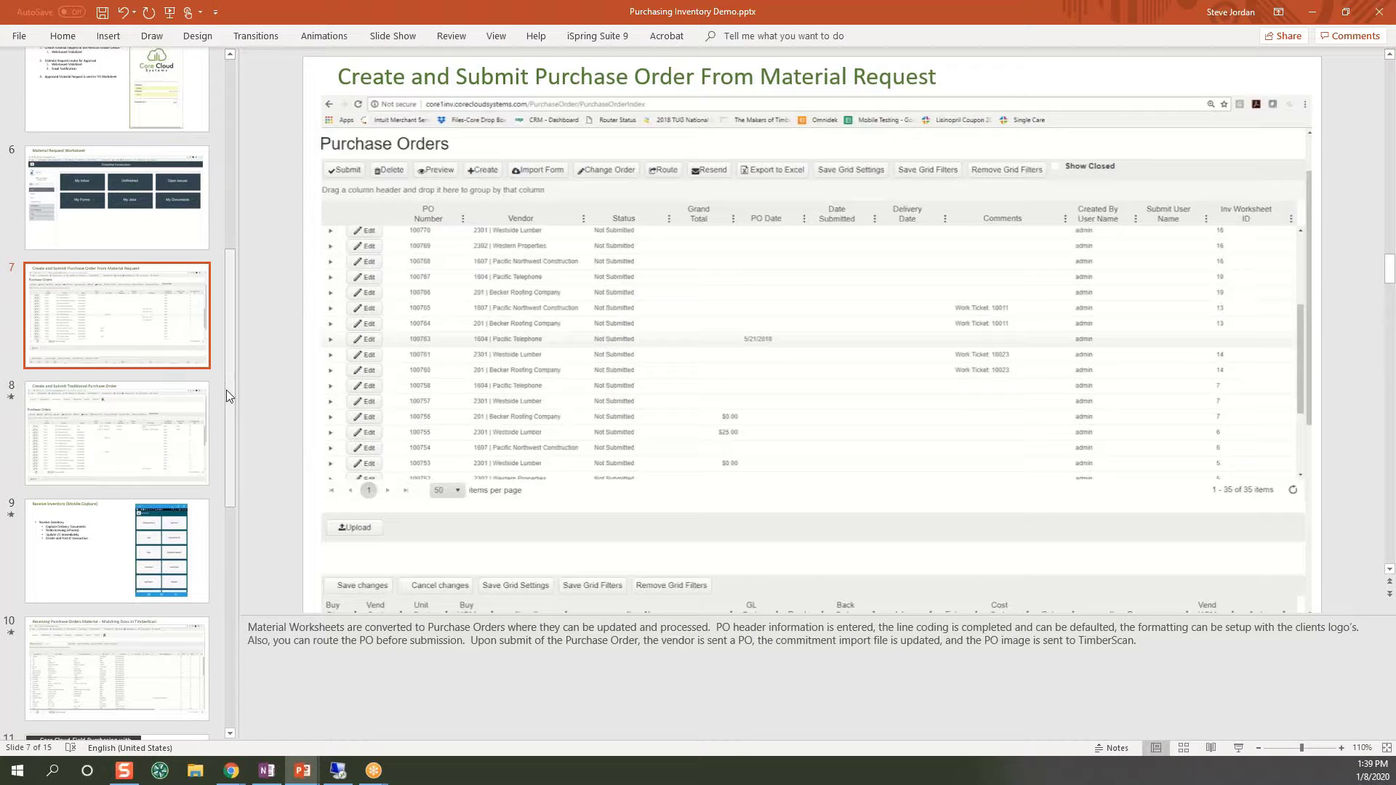
scroll(237, 448, down, 1)
scroll(237, 448, down, 3)
click(162, 388)
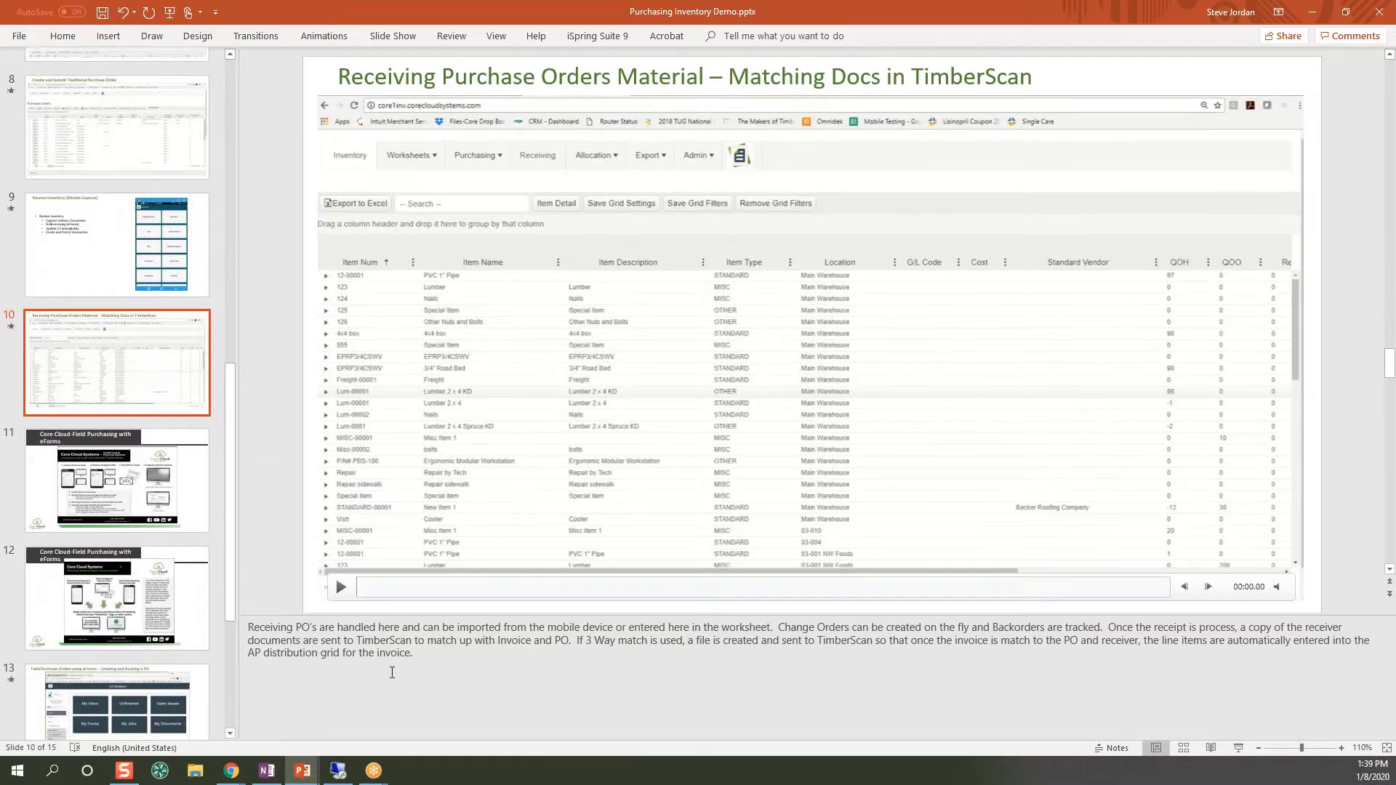
- Play the slide's video and skip forward through it to the invoice view in TimberScan
click(340, 591)
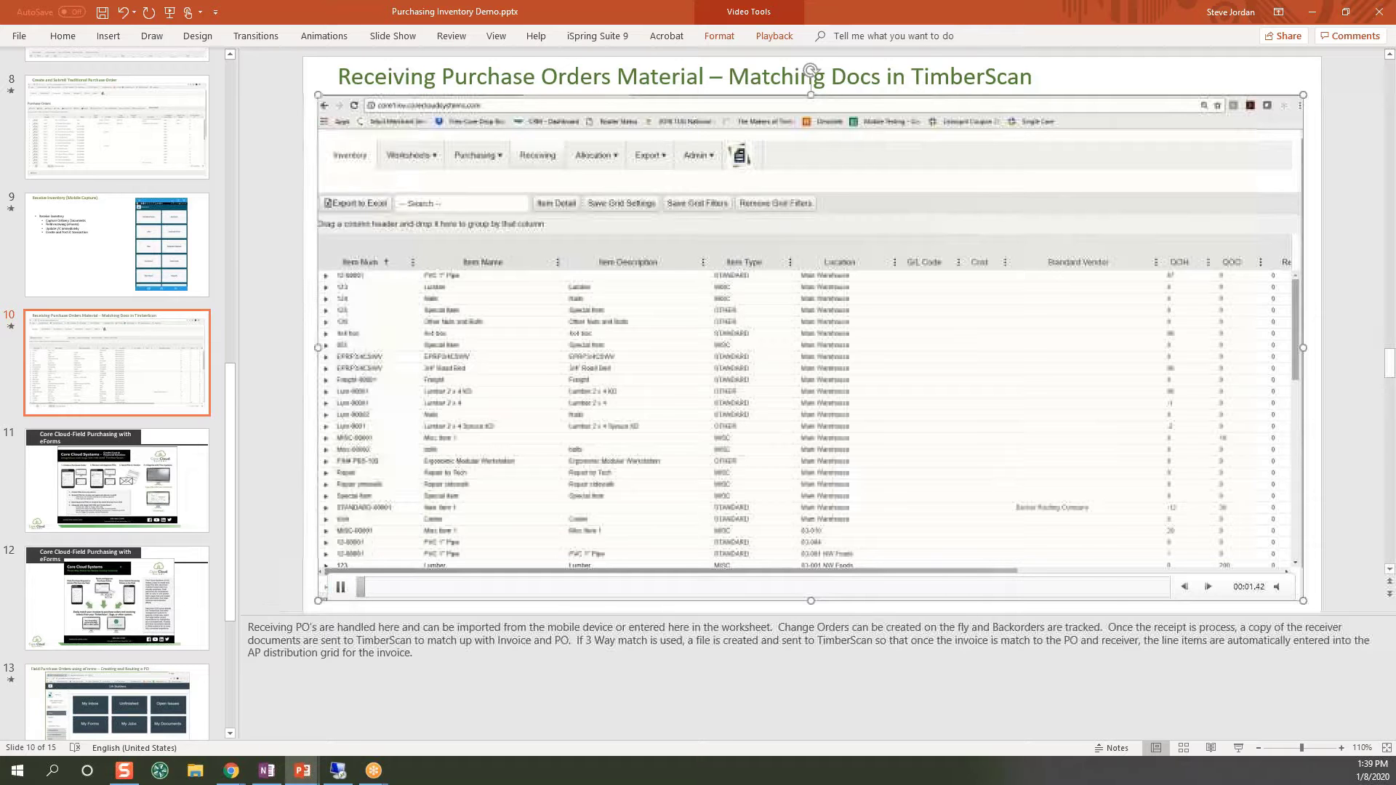
click(626, 588)
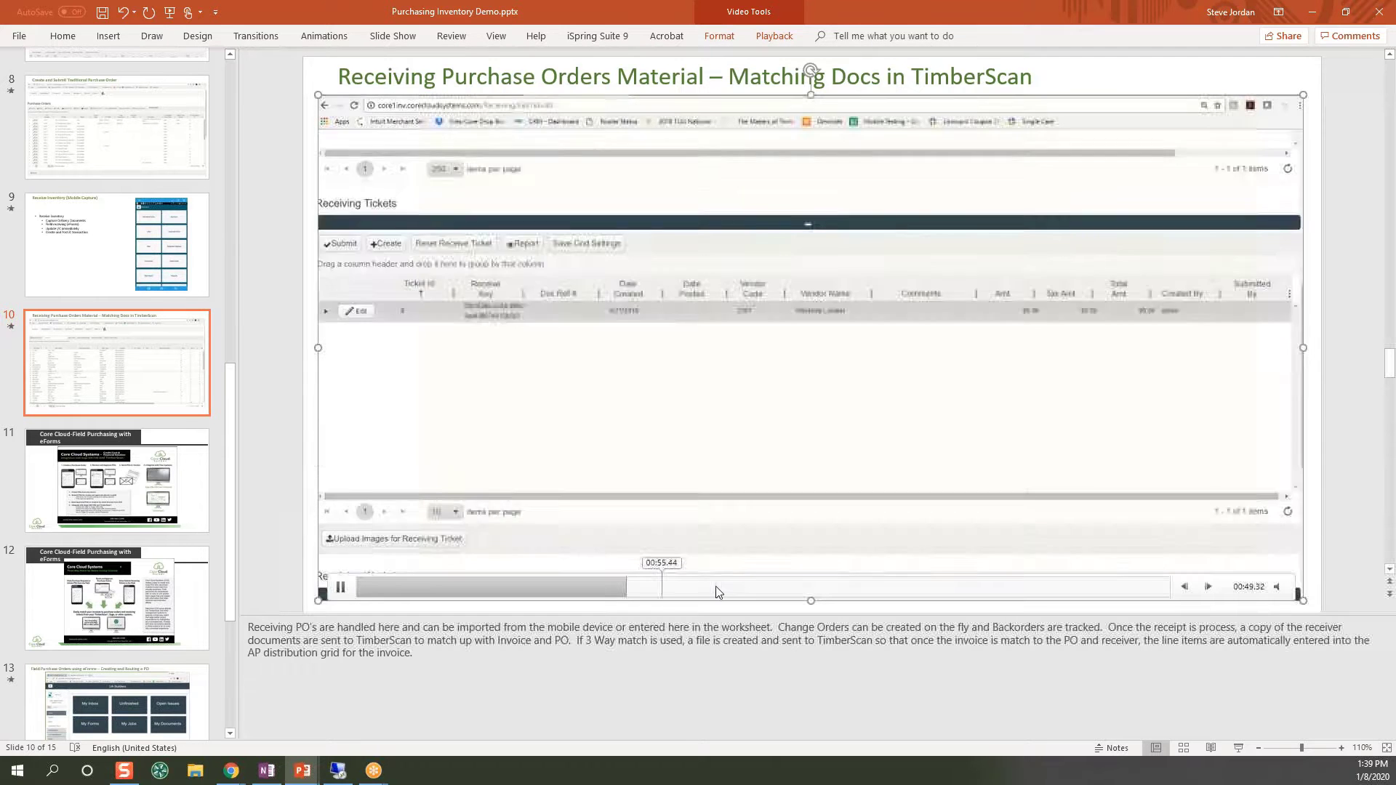
click(731, 587)
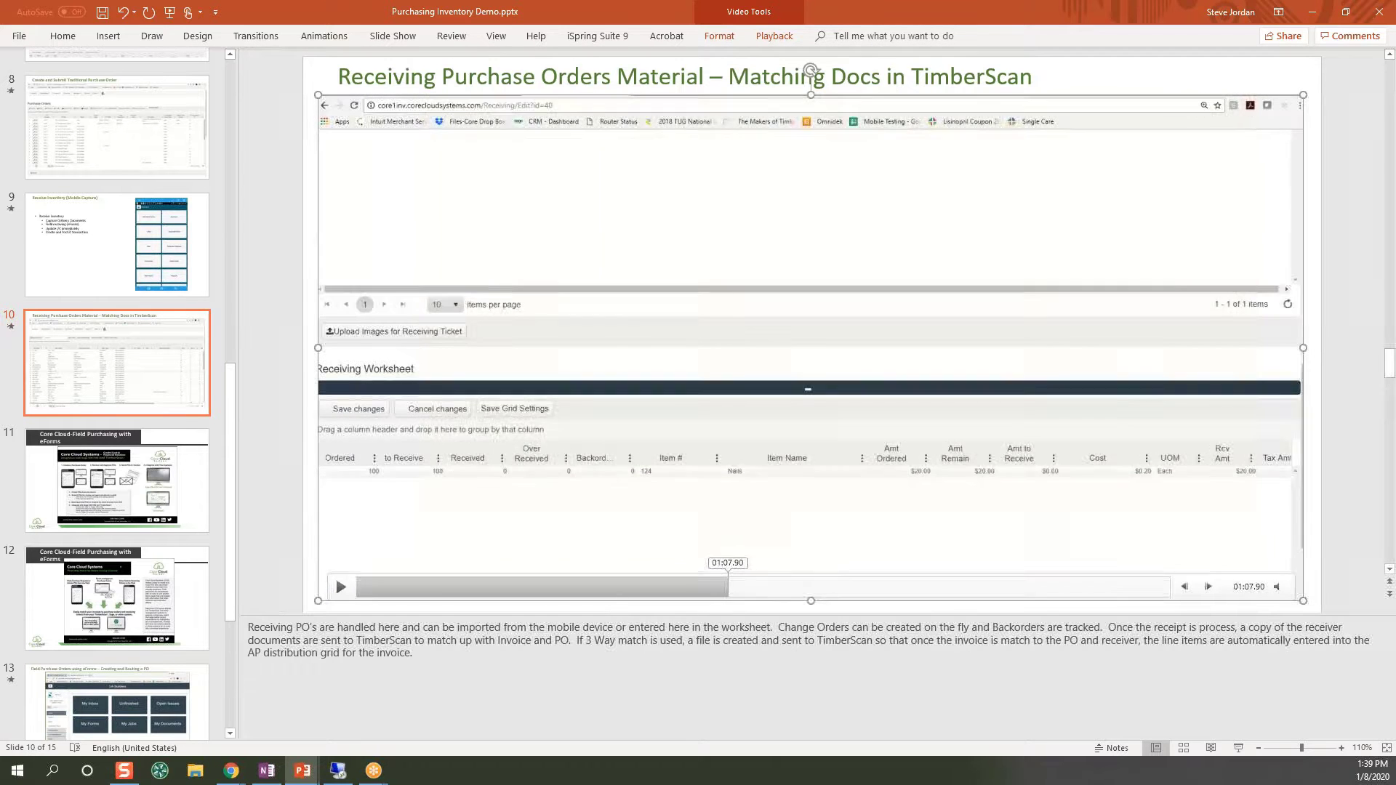
click(826, 587)
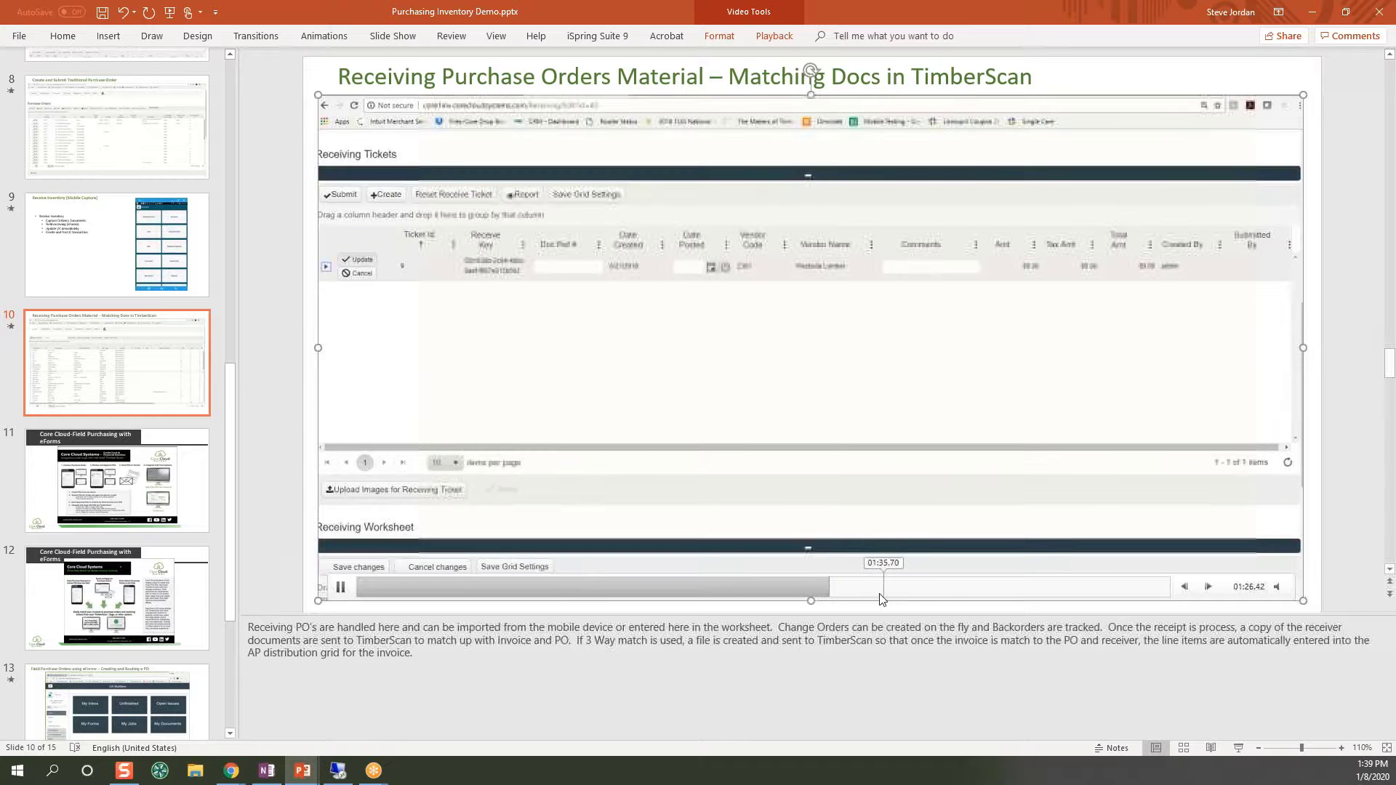
click(881, 588)
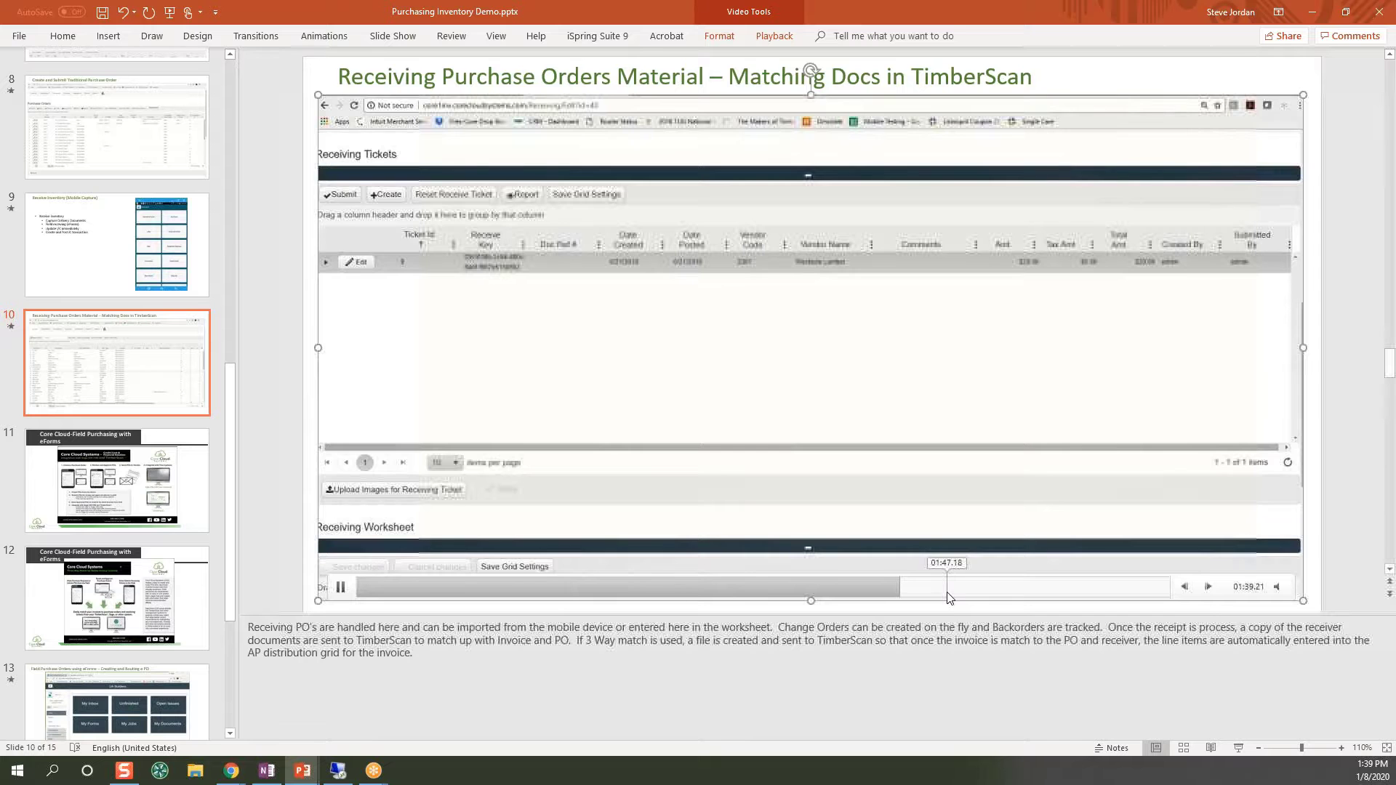
click(947, 589)
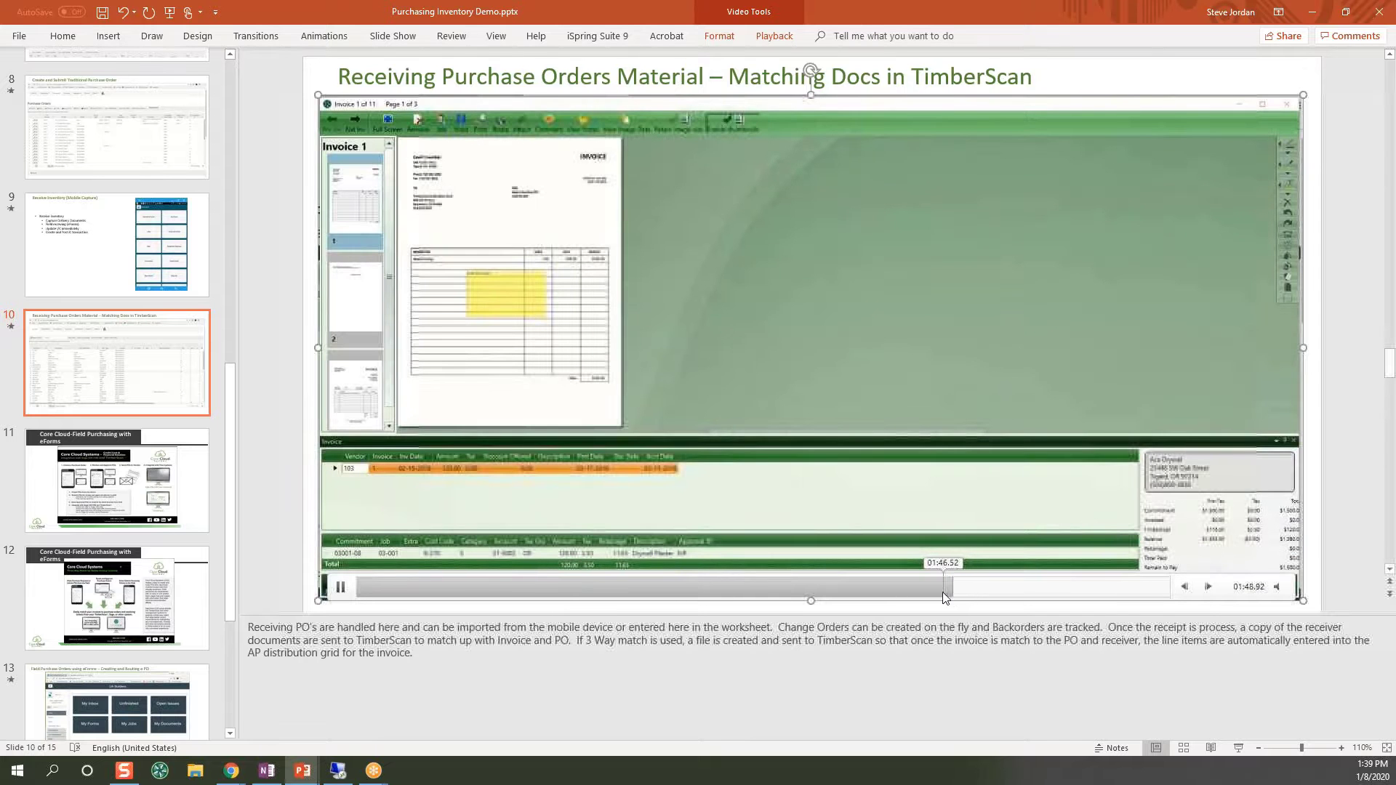
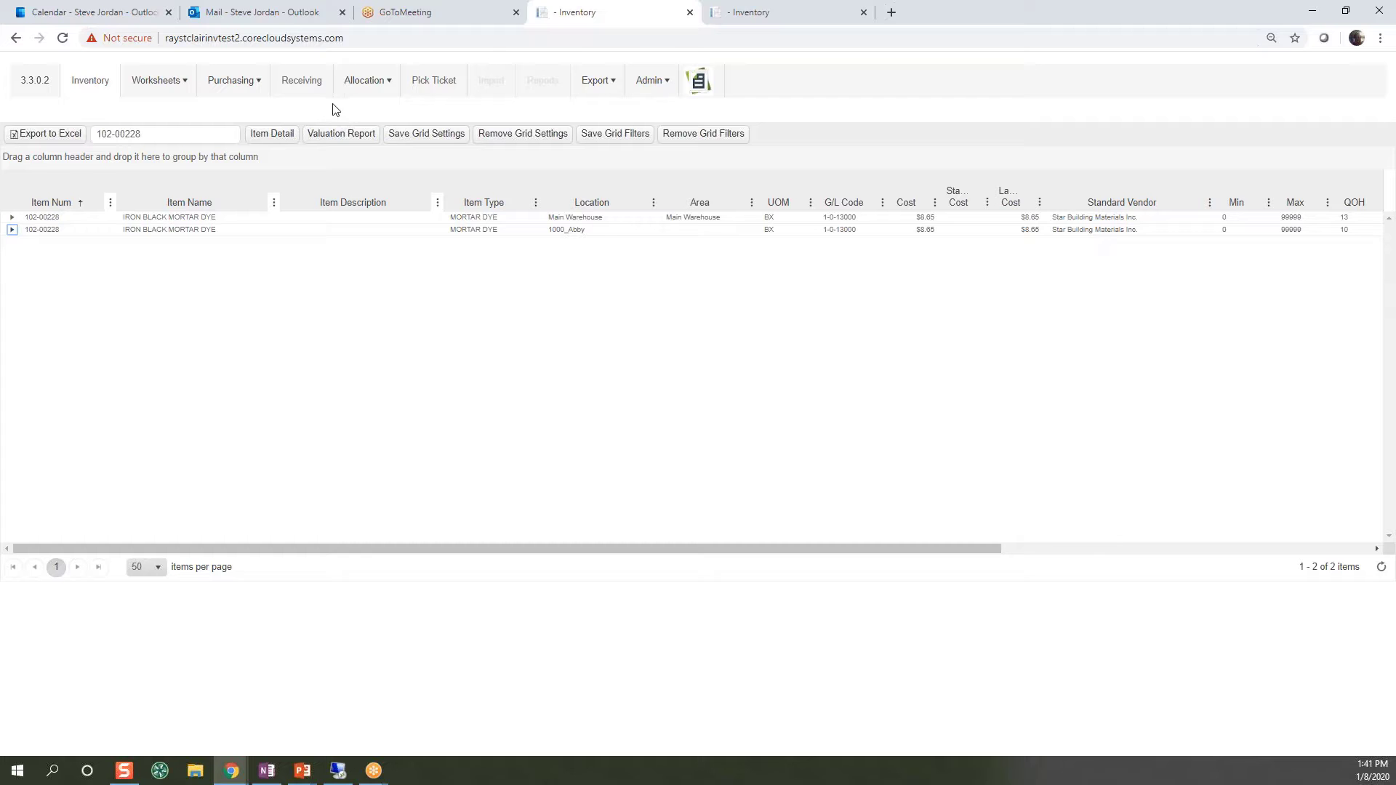
- Open the list of transfer worksheets and look over the available allocation types
mouse_move(375, 95)
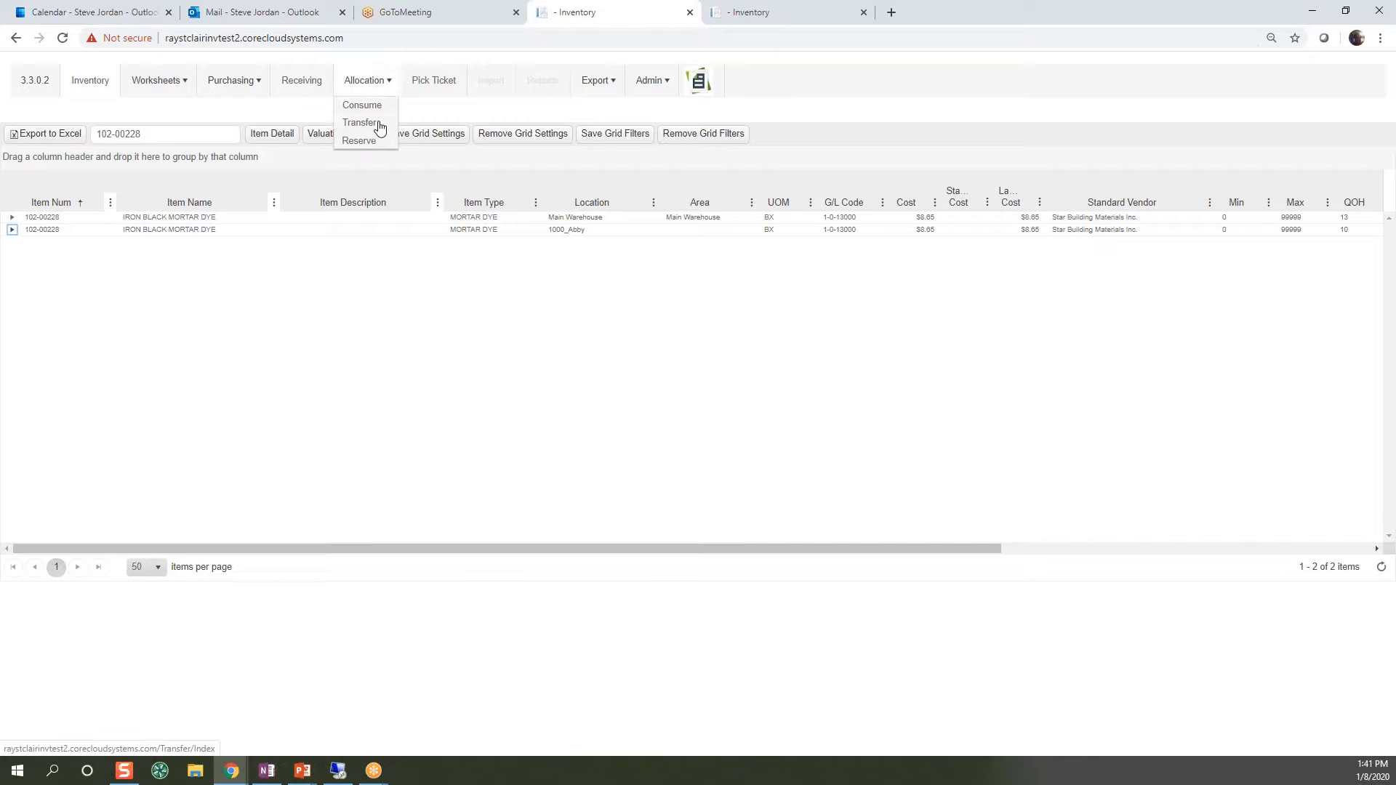
click(366, 124)
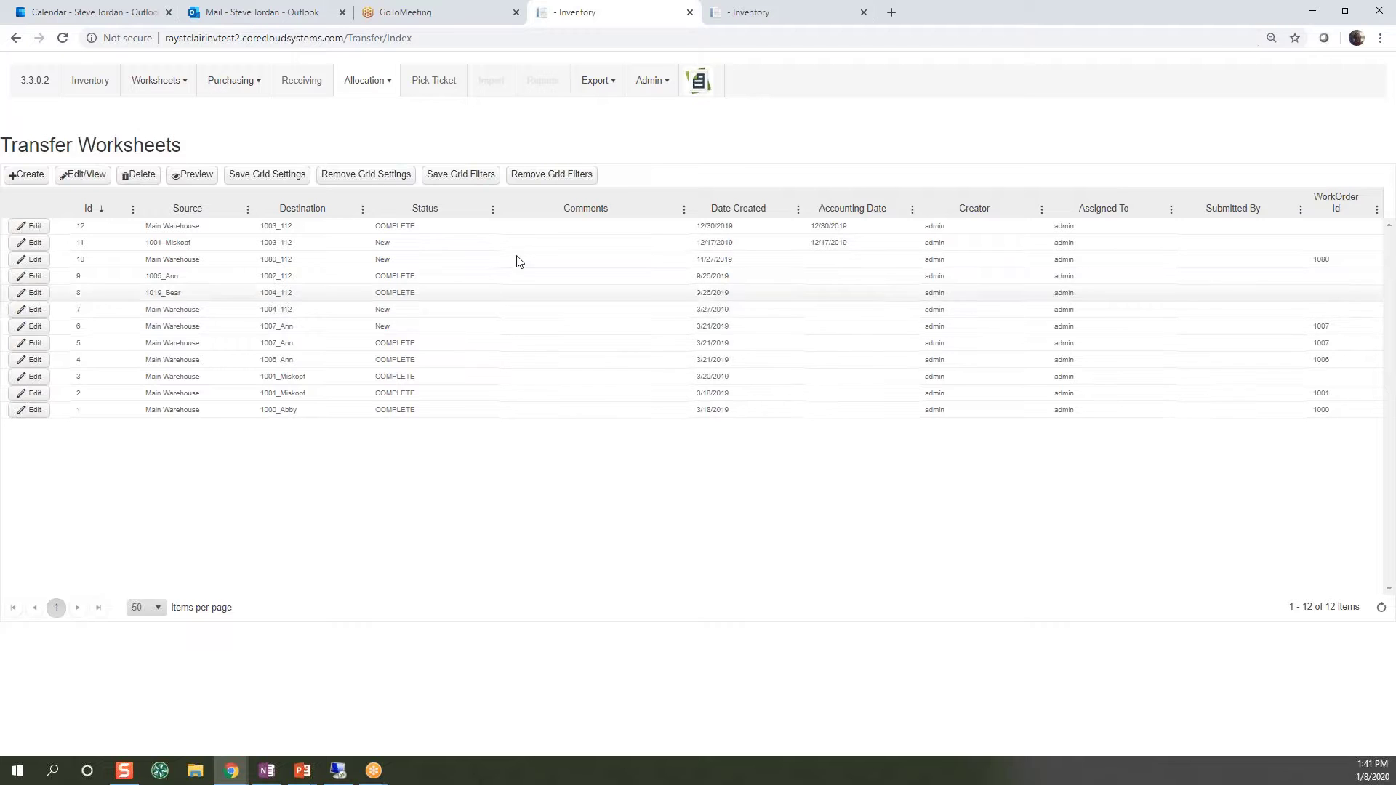
click(373, 88)
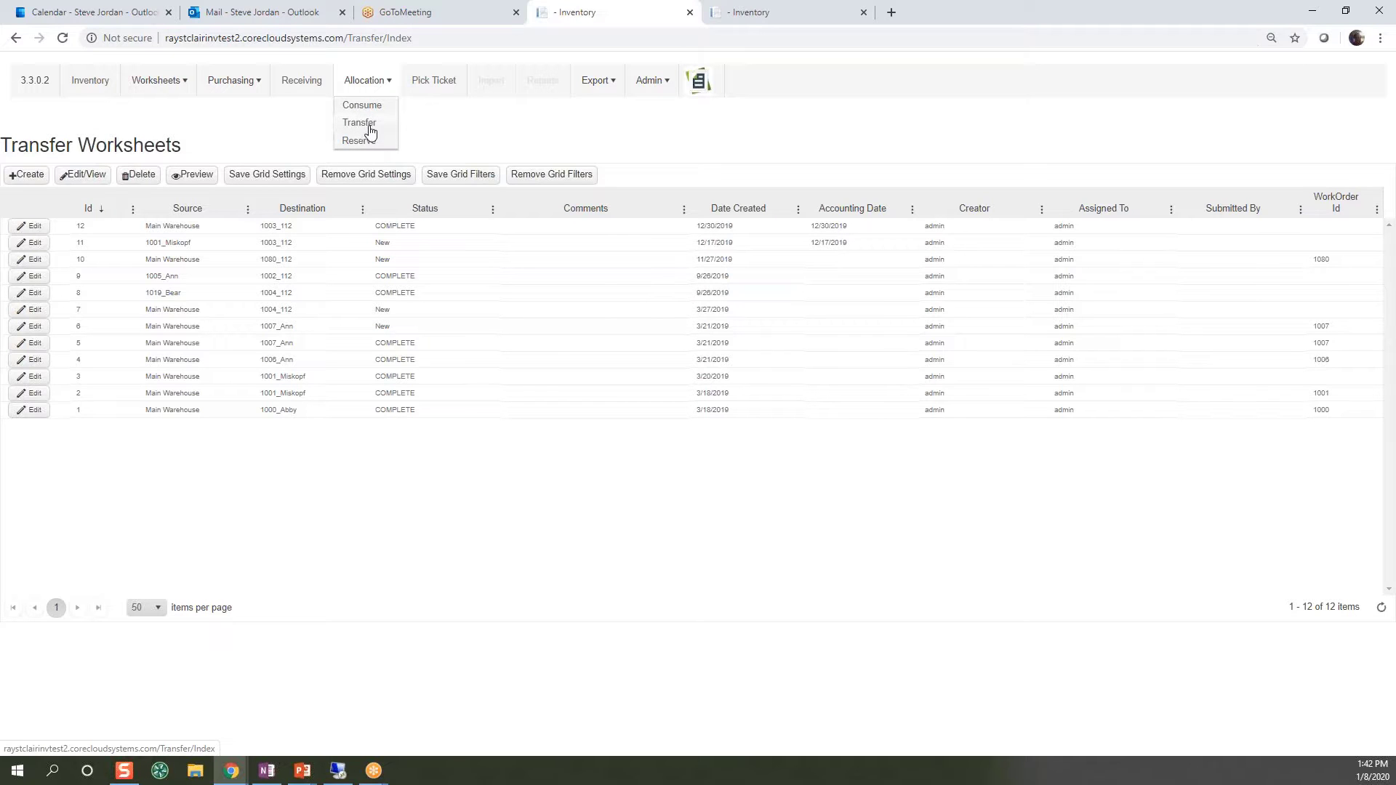
- Open consume worksheet 11145 for location 1002_112 and examine its item lines
click(371, 107)
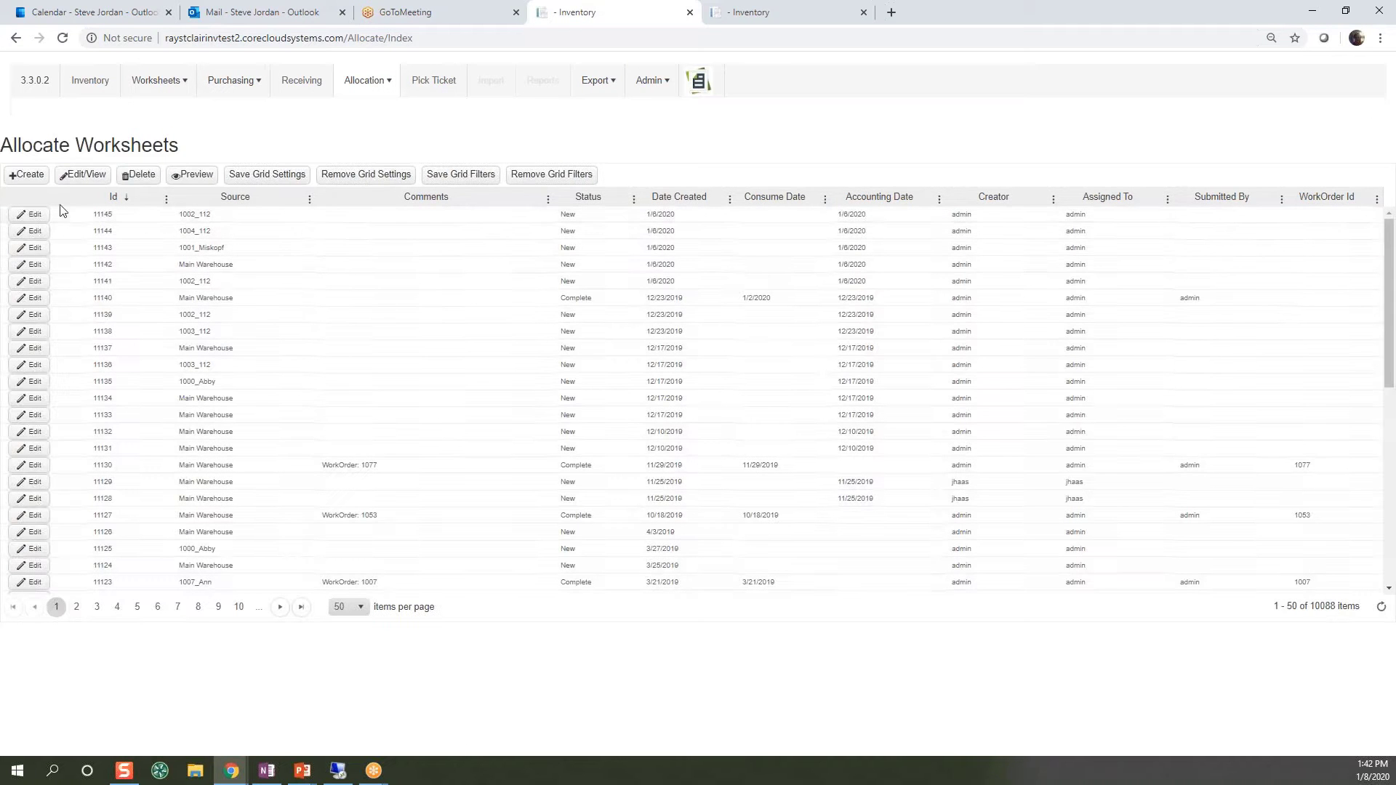
click(148, 218)
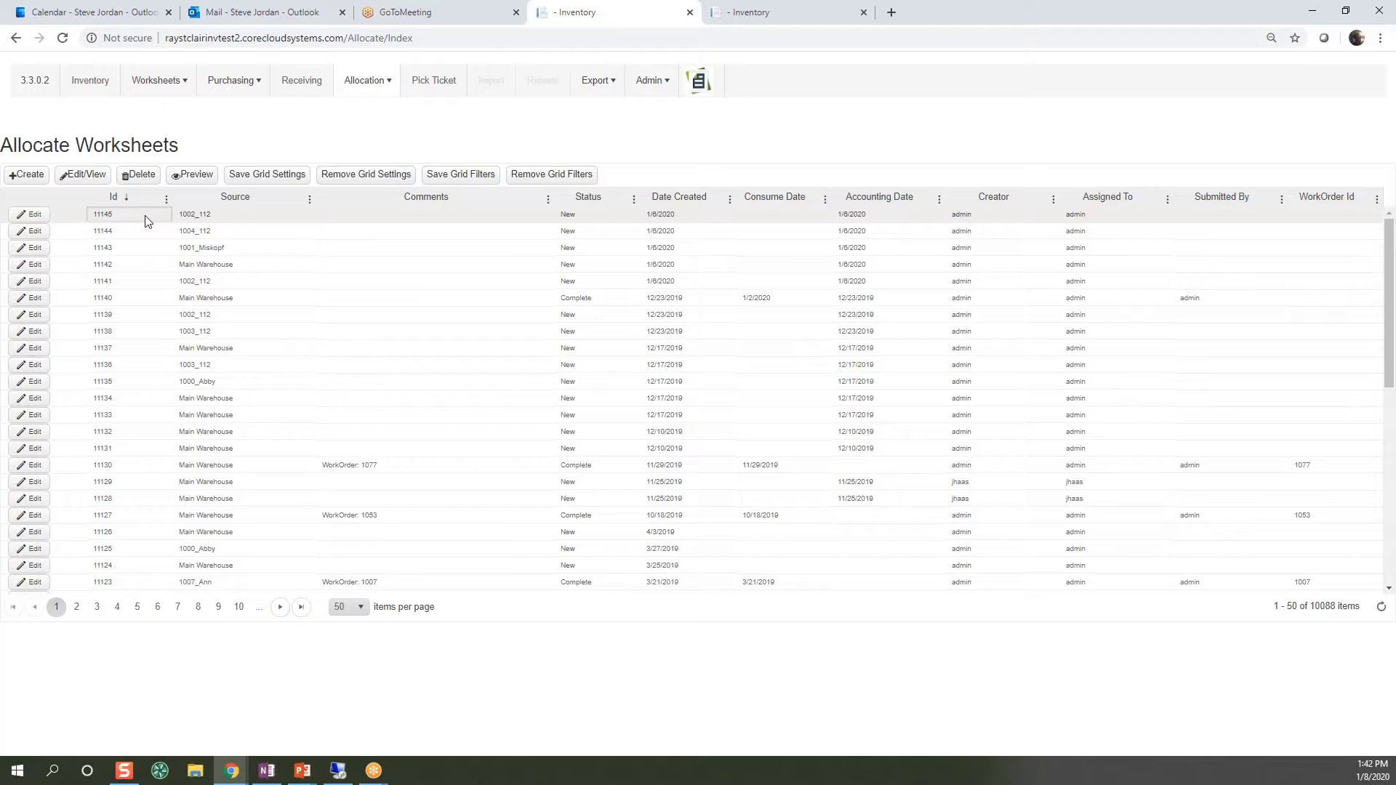
click(102, 184)
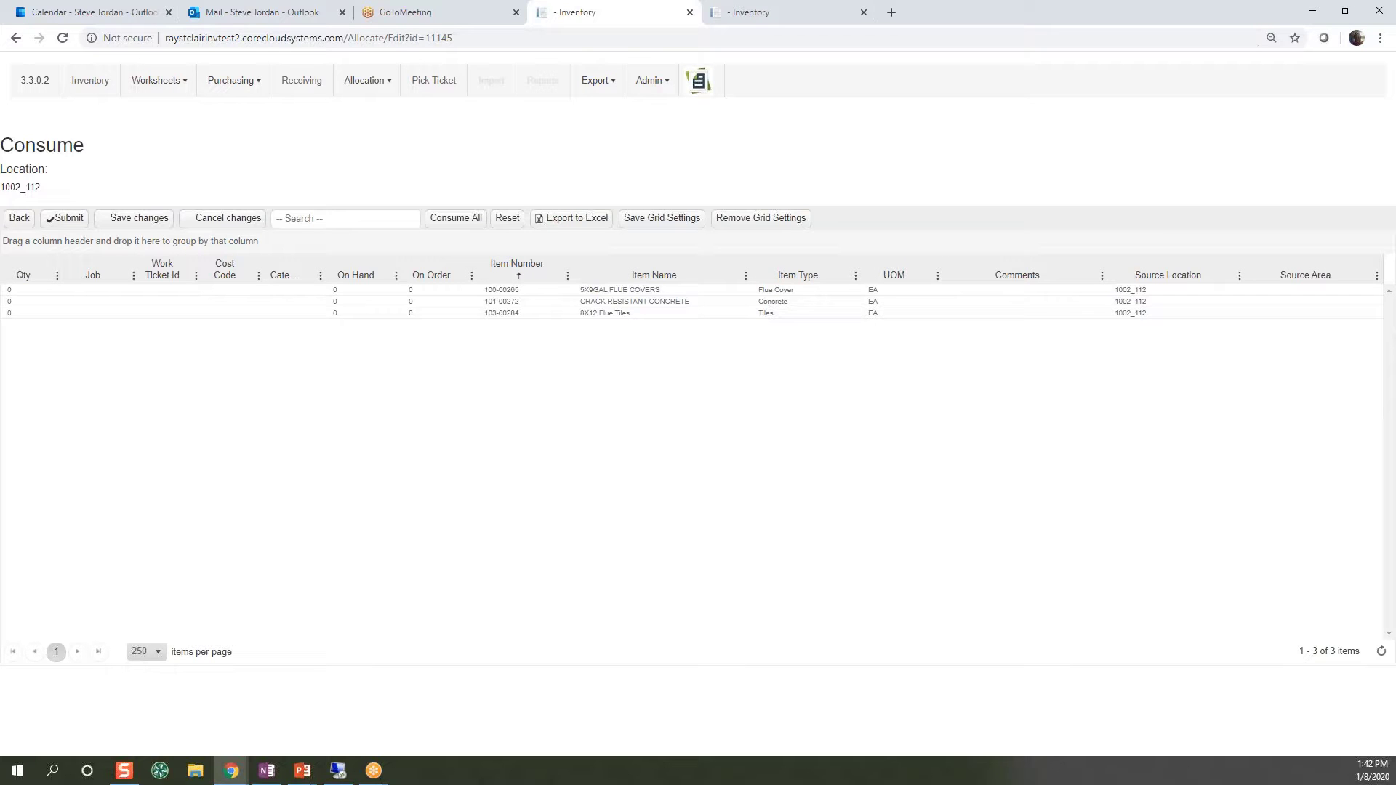
- Create a new assembly with assembly number 111 and the description "test"
click(608, 86)
click(653, 81)
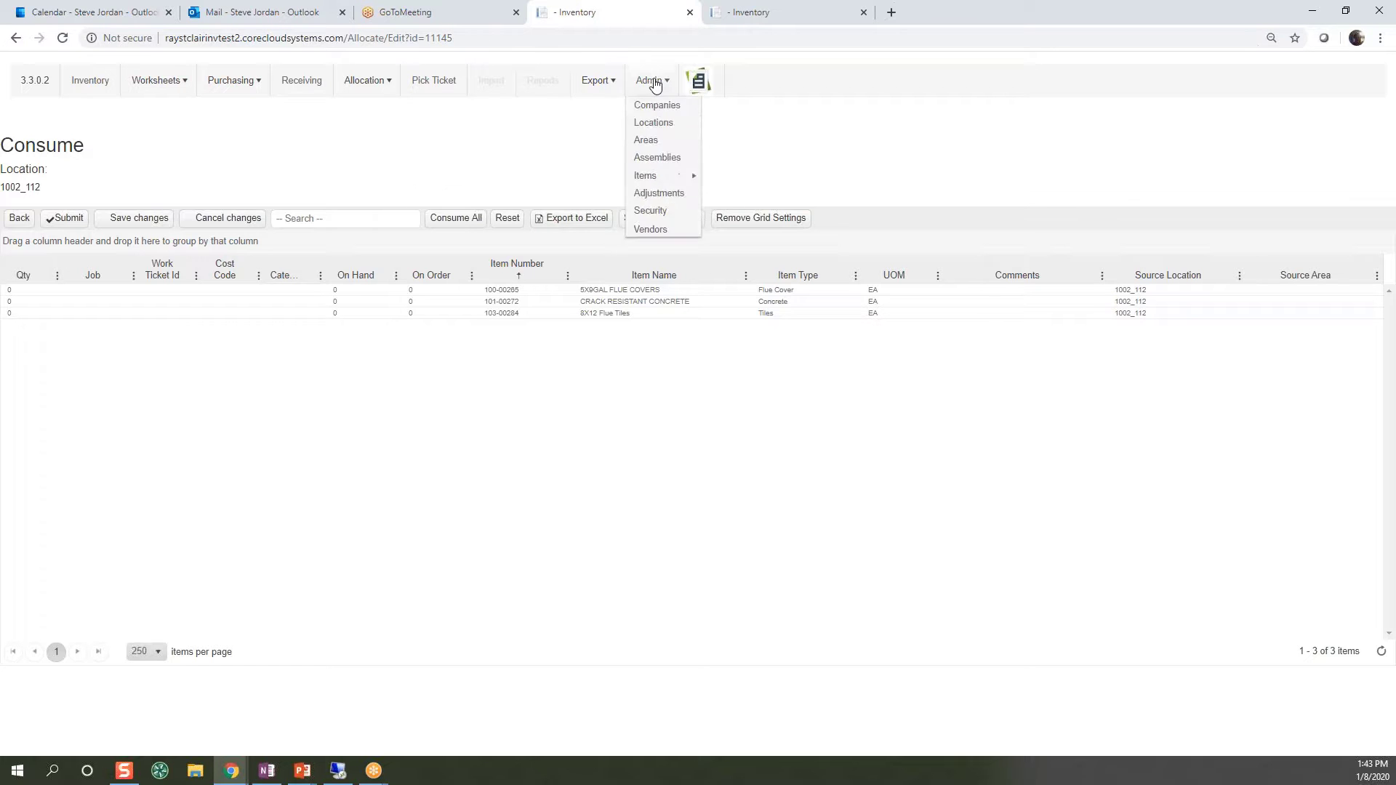
click(656, 158)
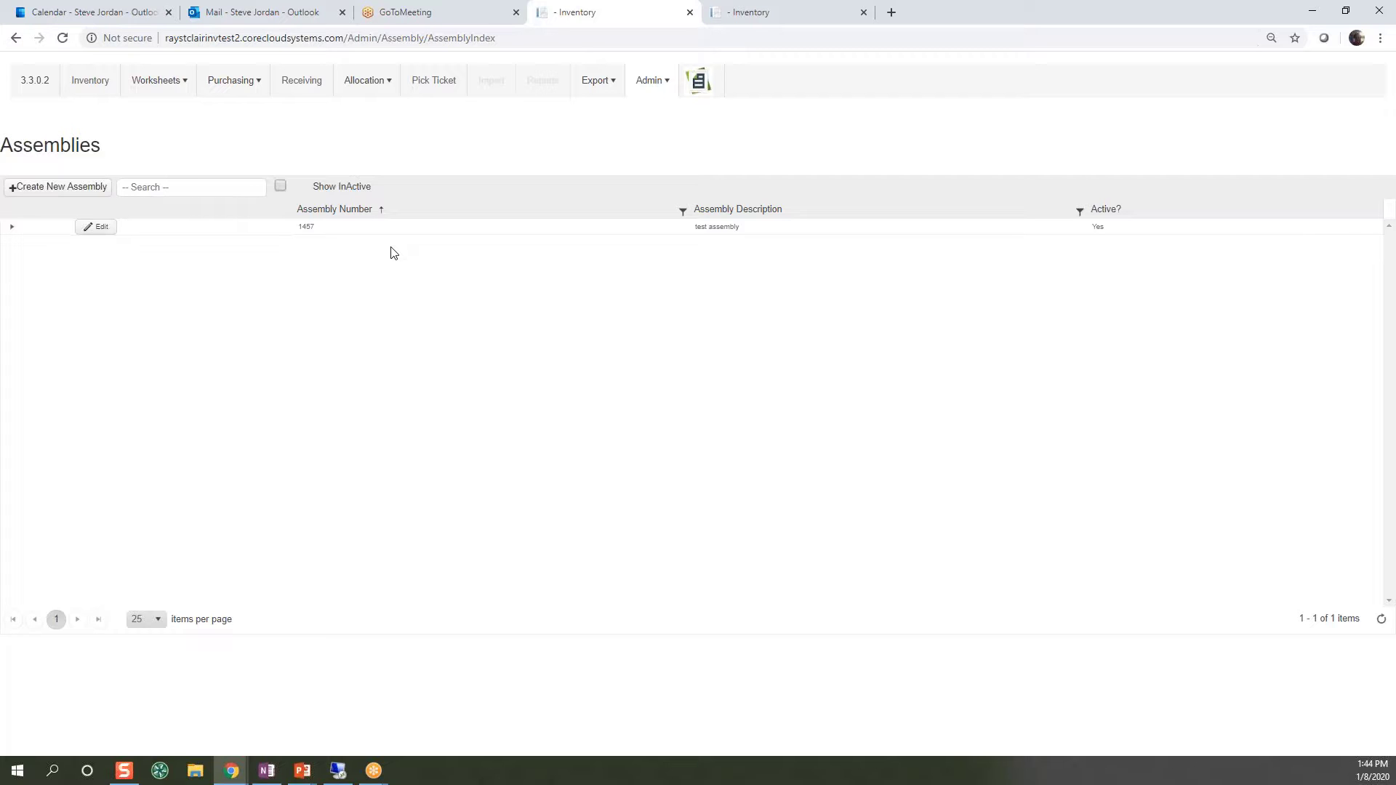
click(90, 194)
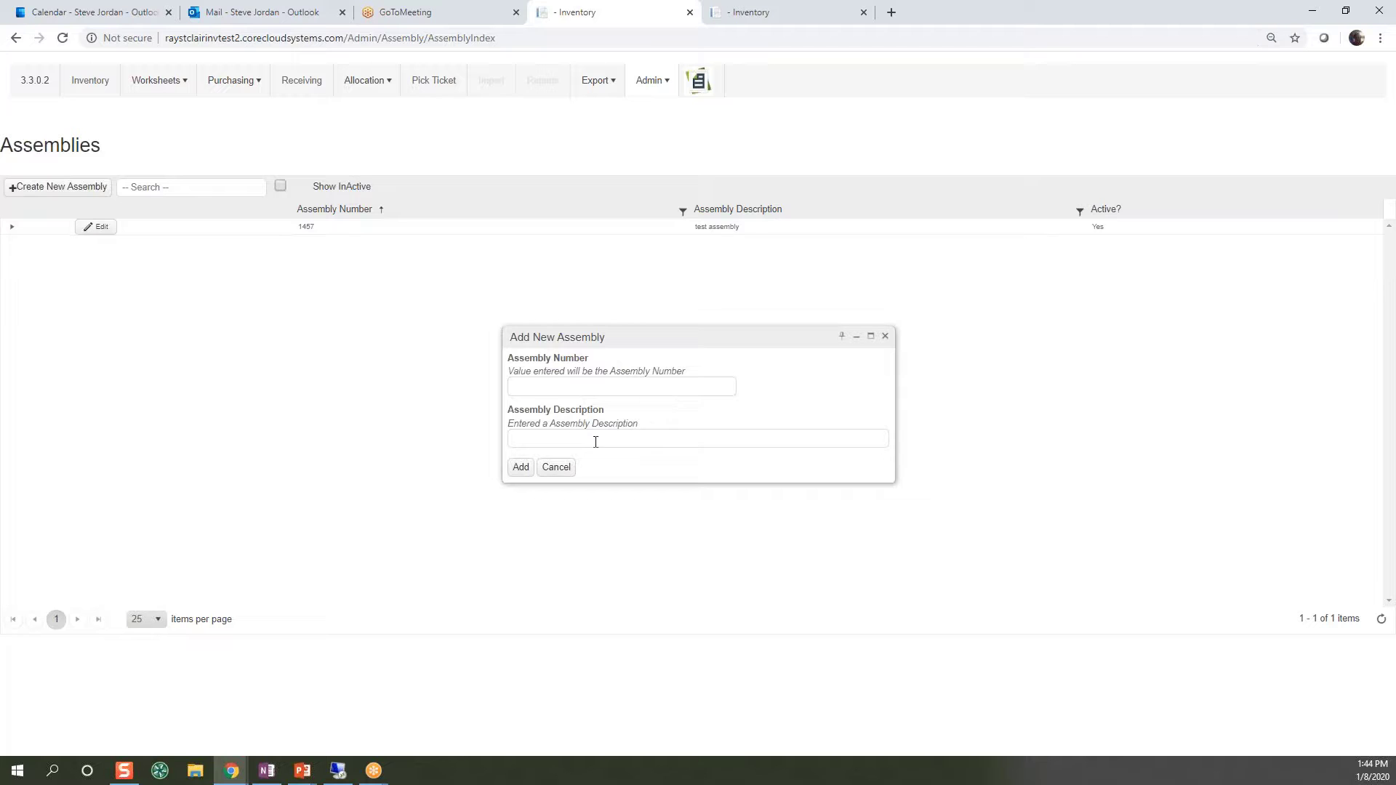
click(556, 384)
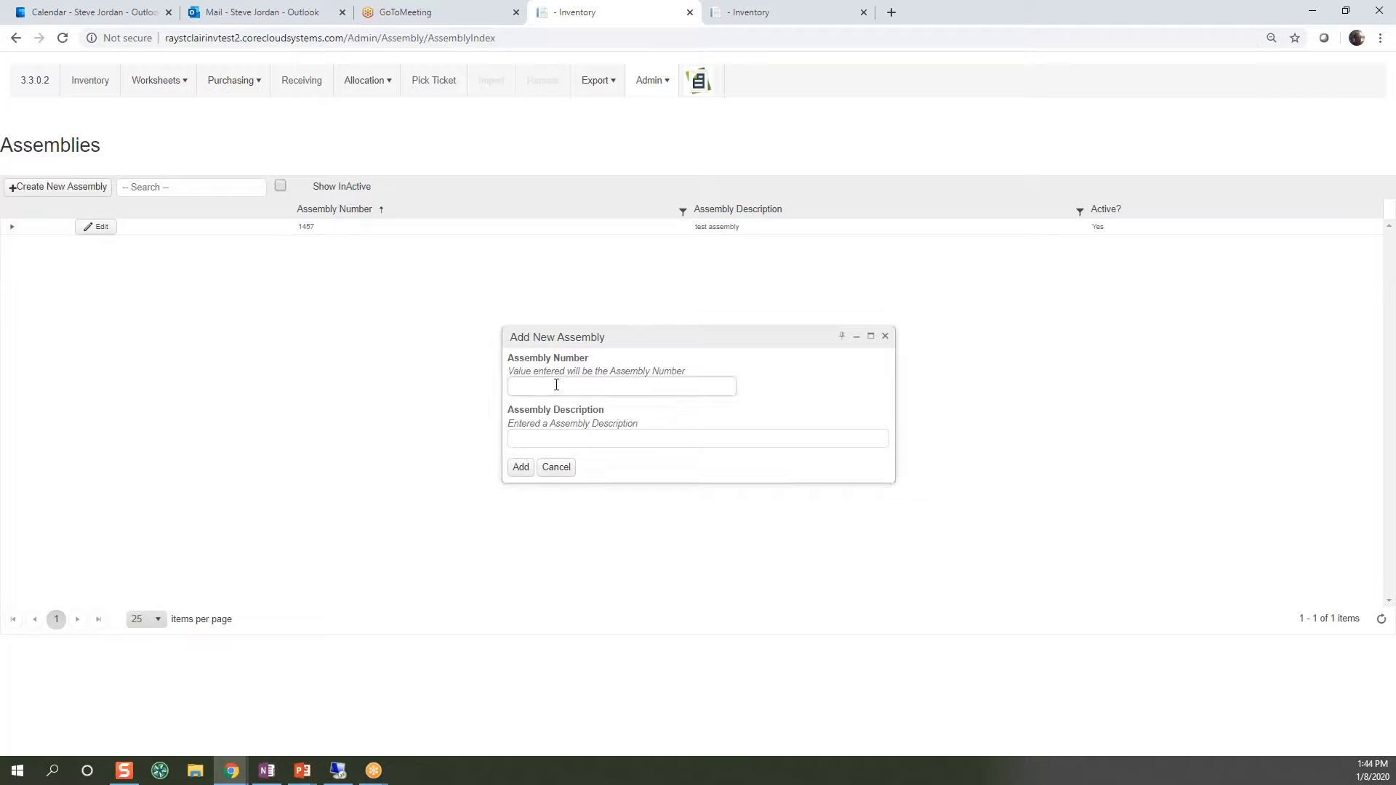
text(111)
key(Return)
click(569, 438)
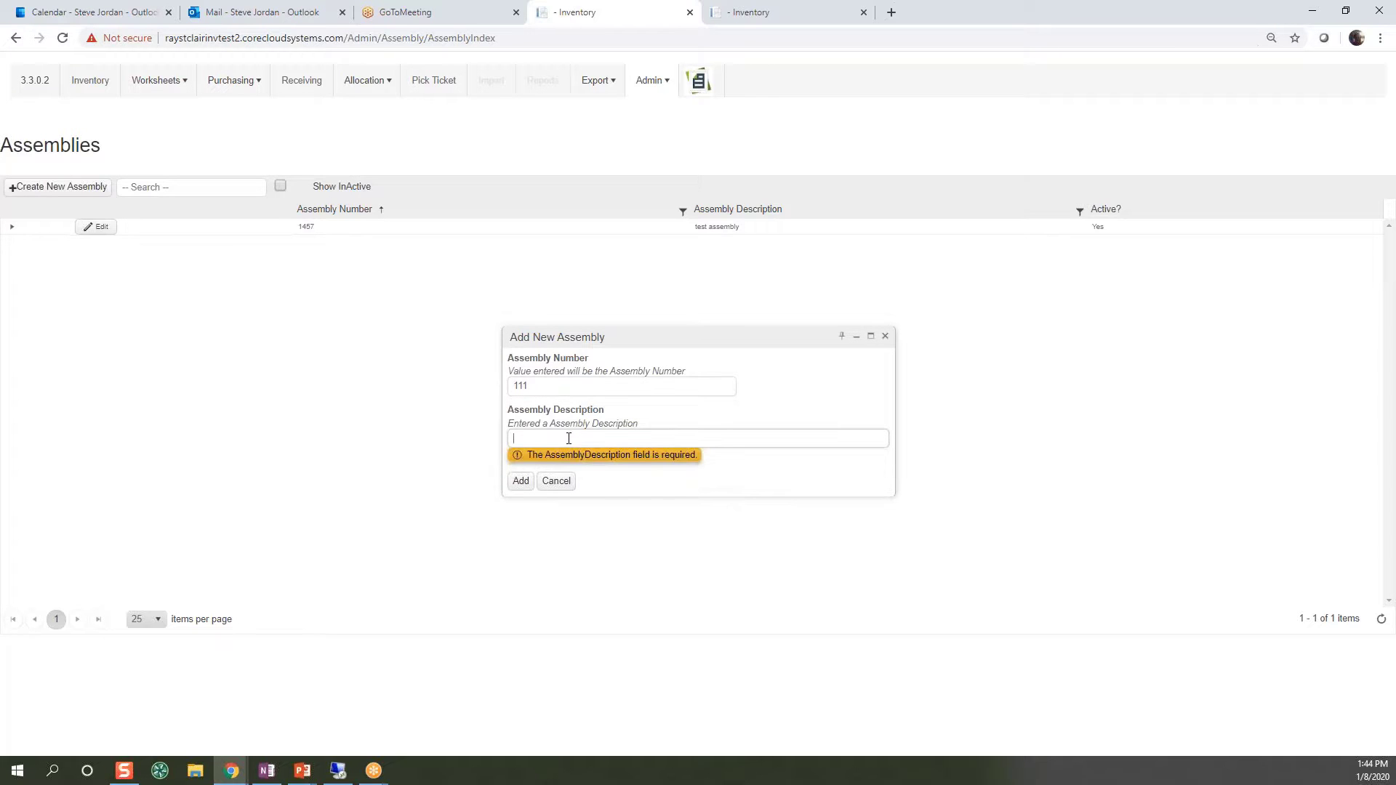
text(test)
click(521, 480)
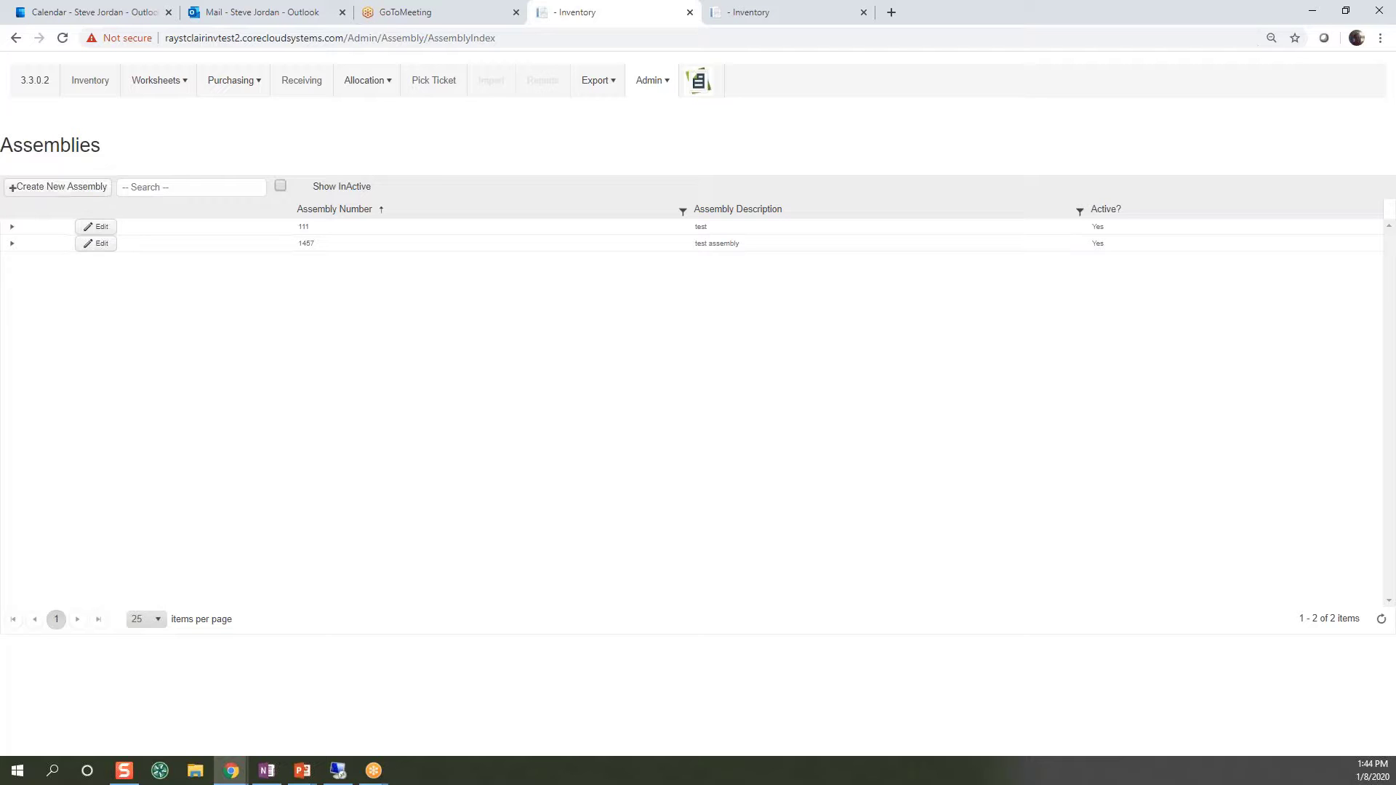
- Start an item record under assembly 111 for item 100-00266 flue cover chimney with unit EA and quantity 1
click(11, 227)
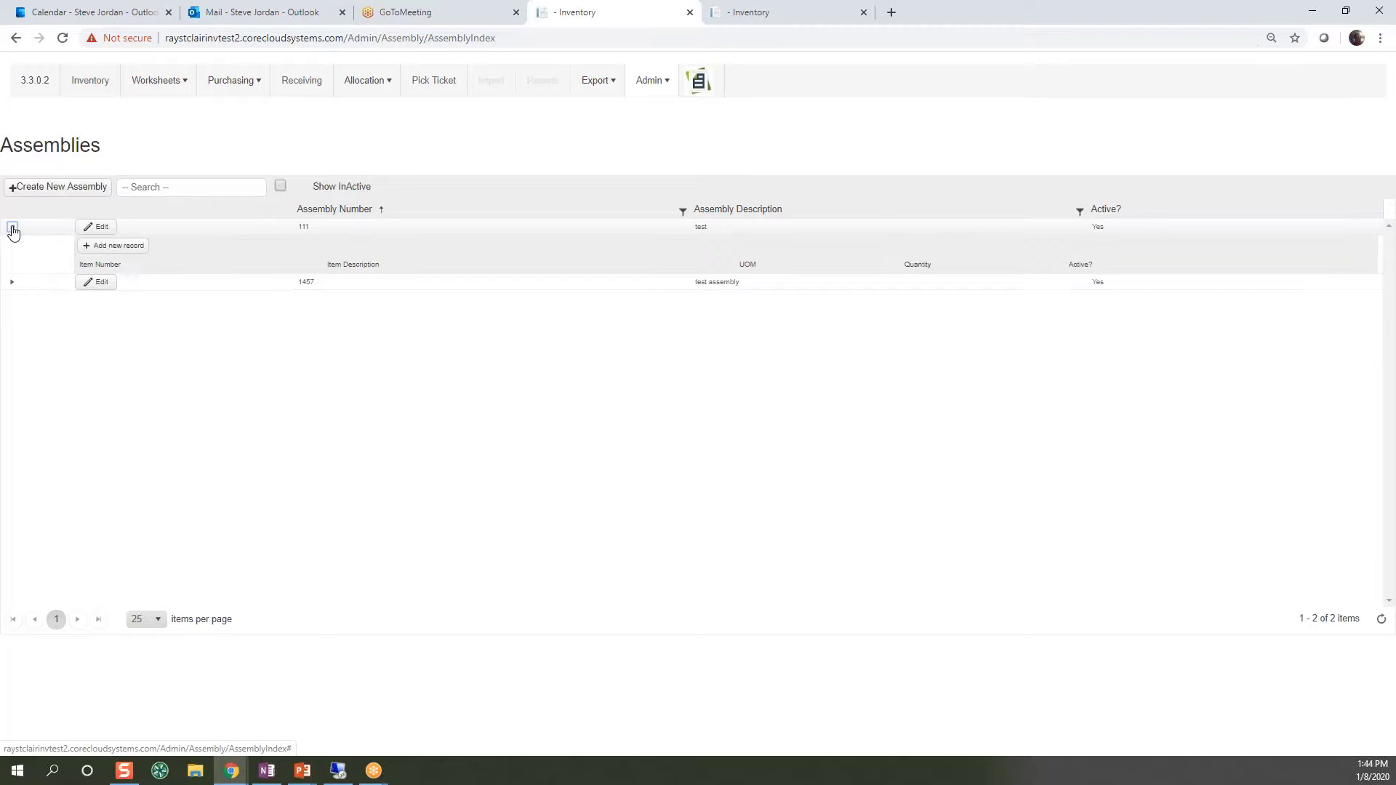
click(126, 246)
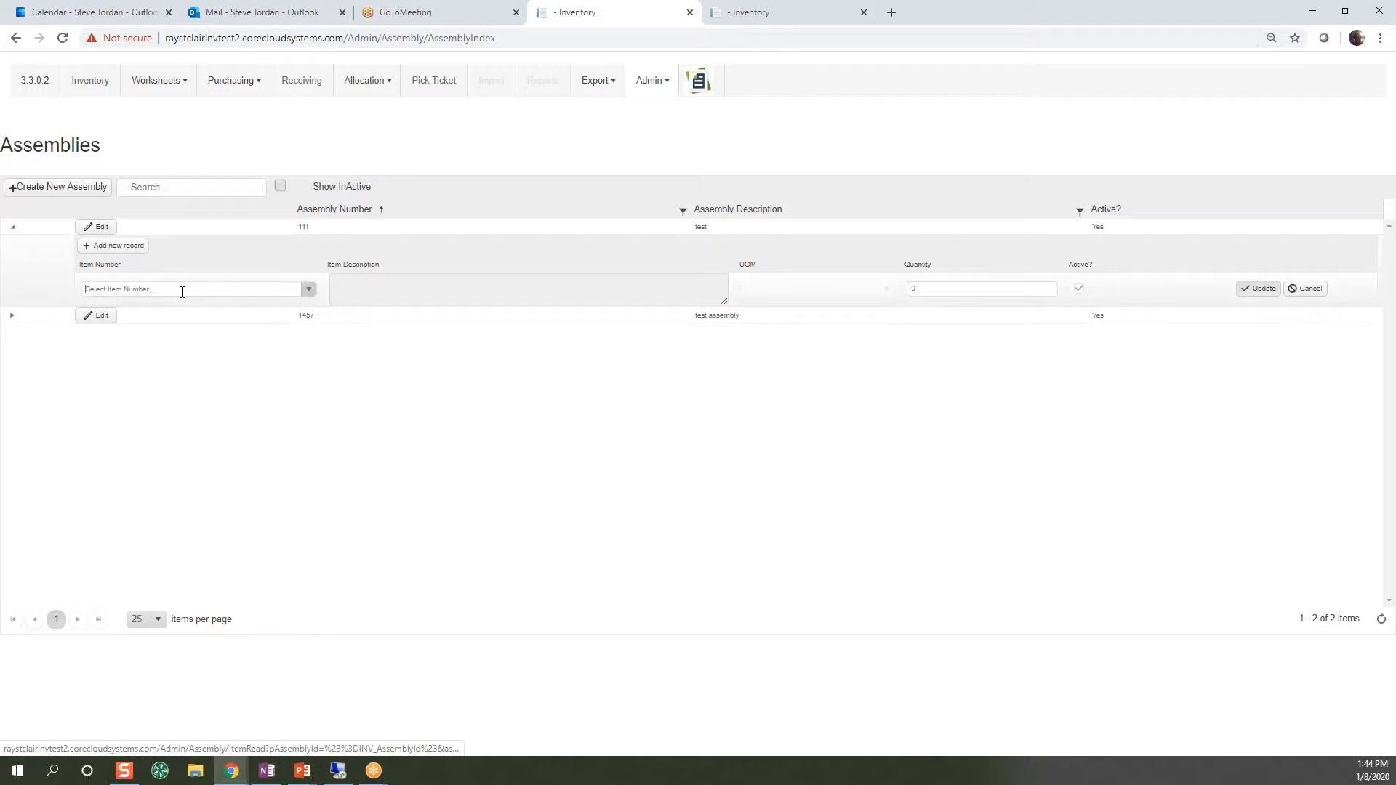
click(308, 289)
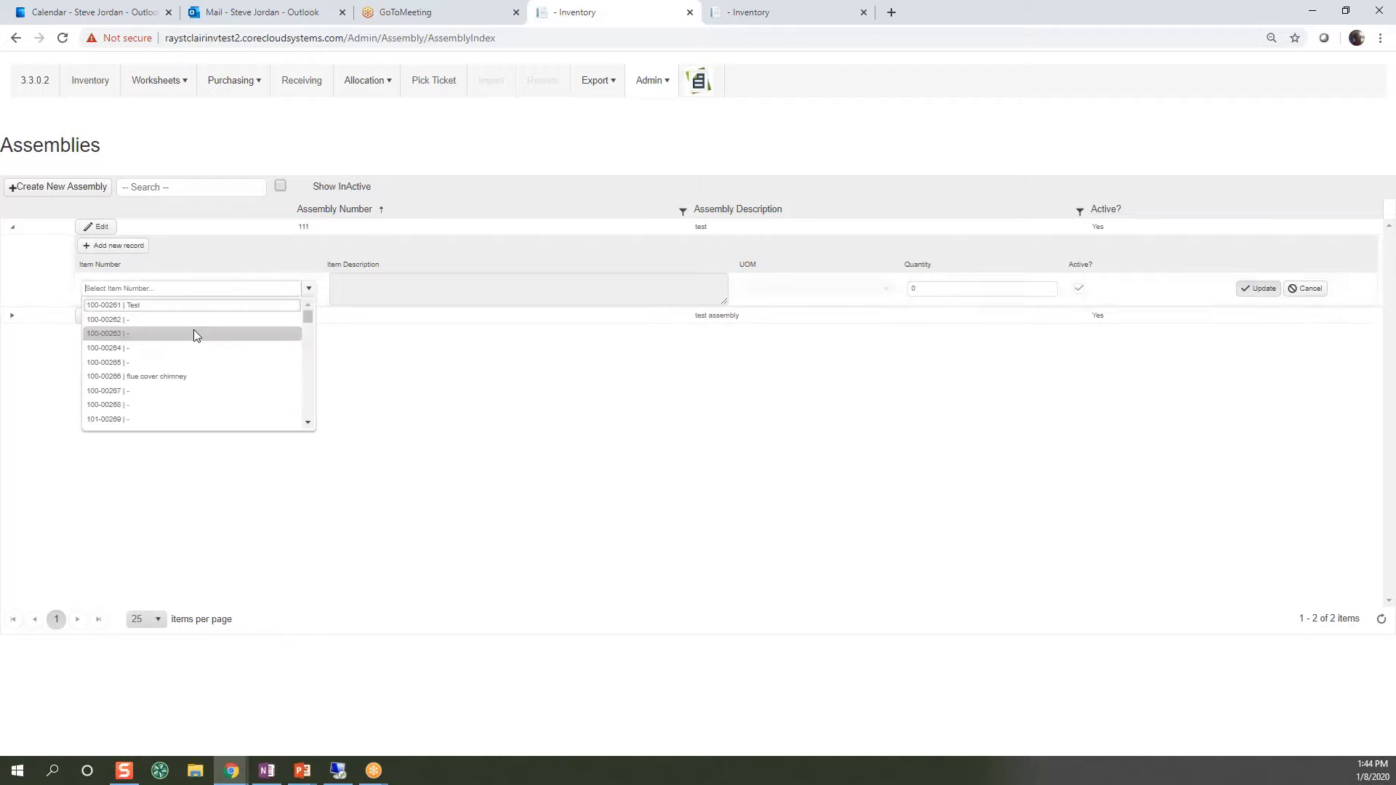
click(150, 376)
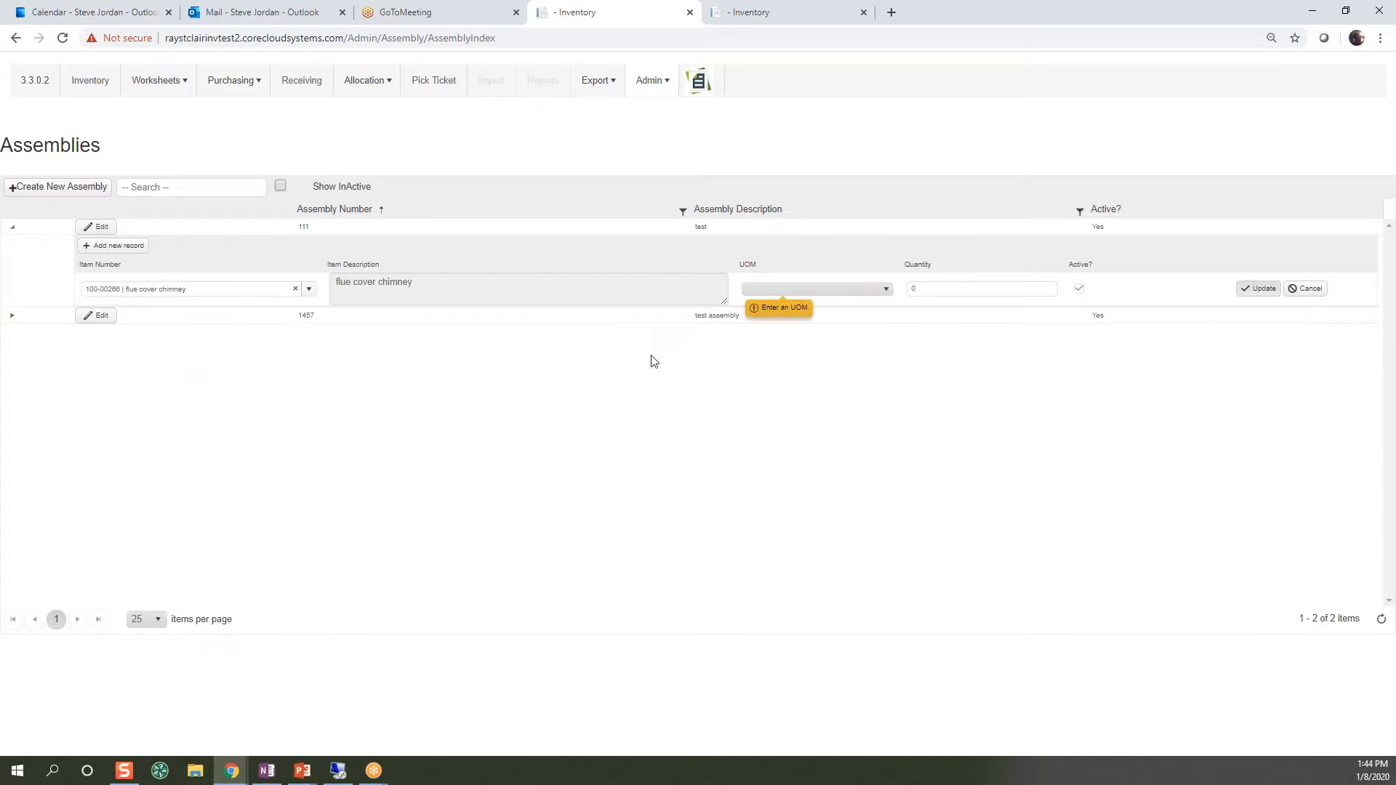
click(881, 291)
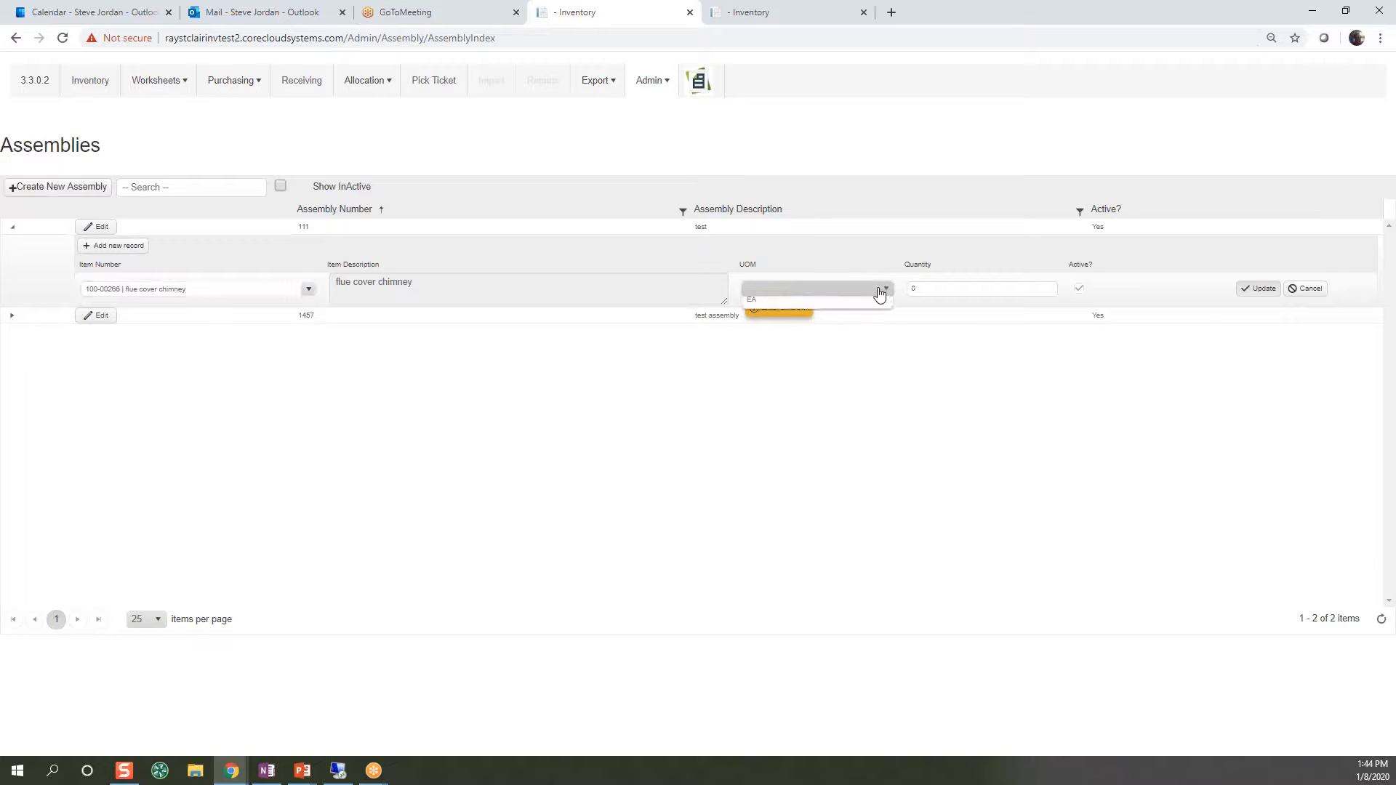
click(801, 299)
click(909, 289)
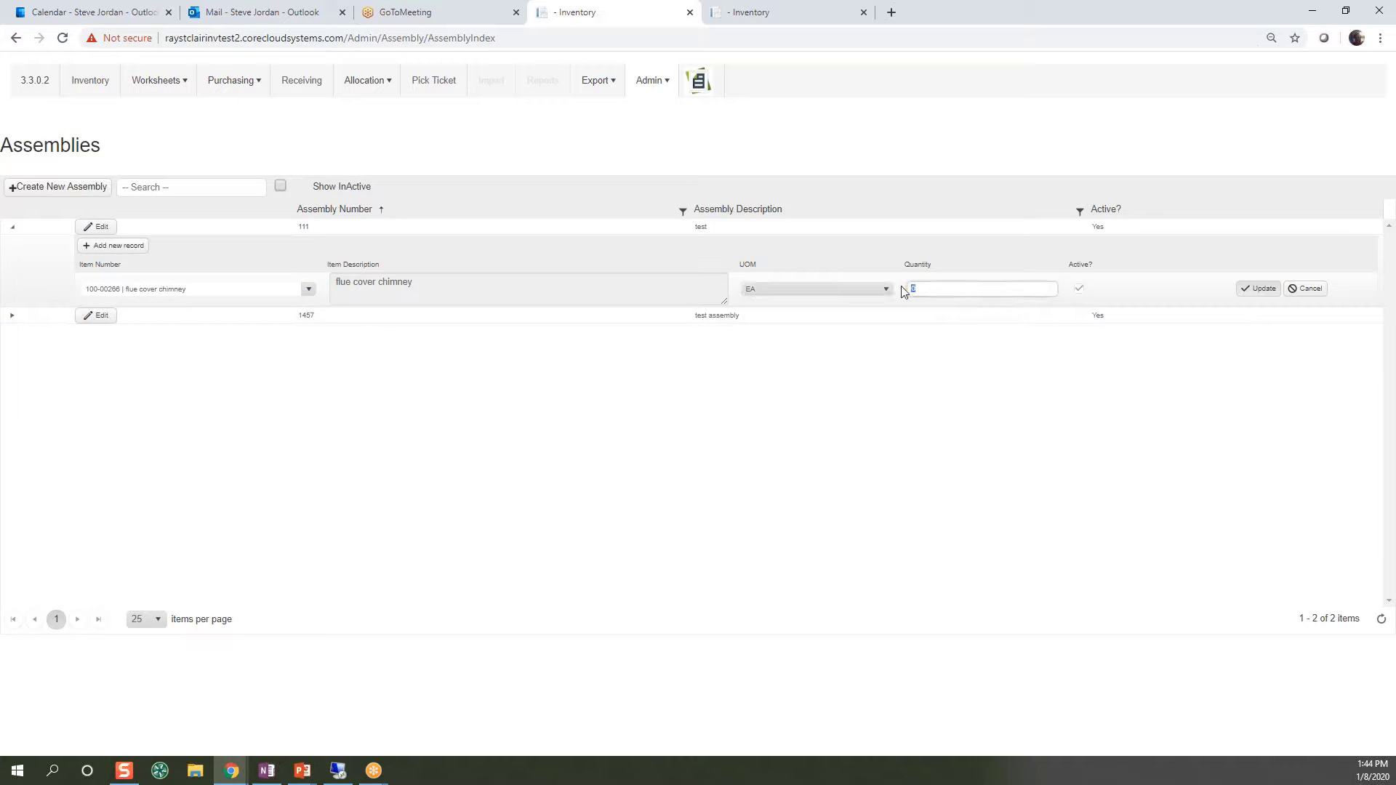
text(1)
- Switch to the other inventory site and open recipe worksheet 71 for Miki Plant to examine its recipes
click(767, 14)
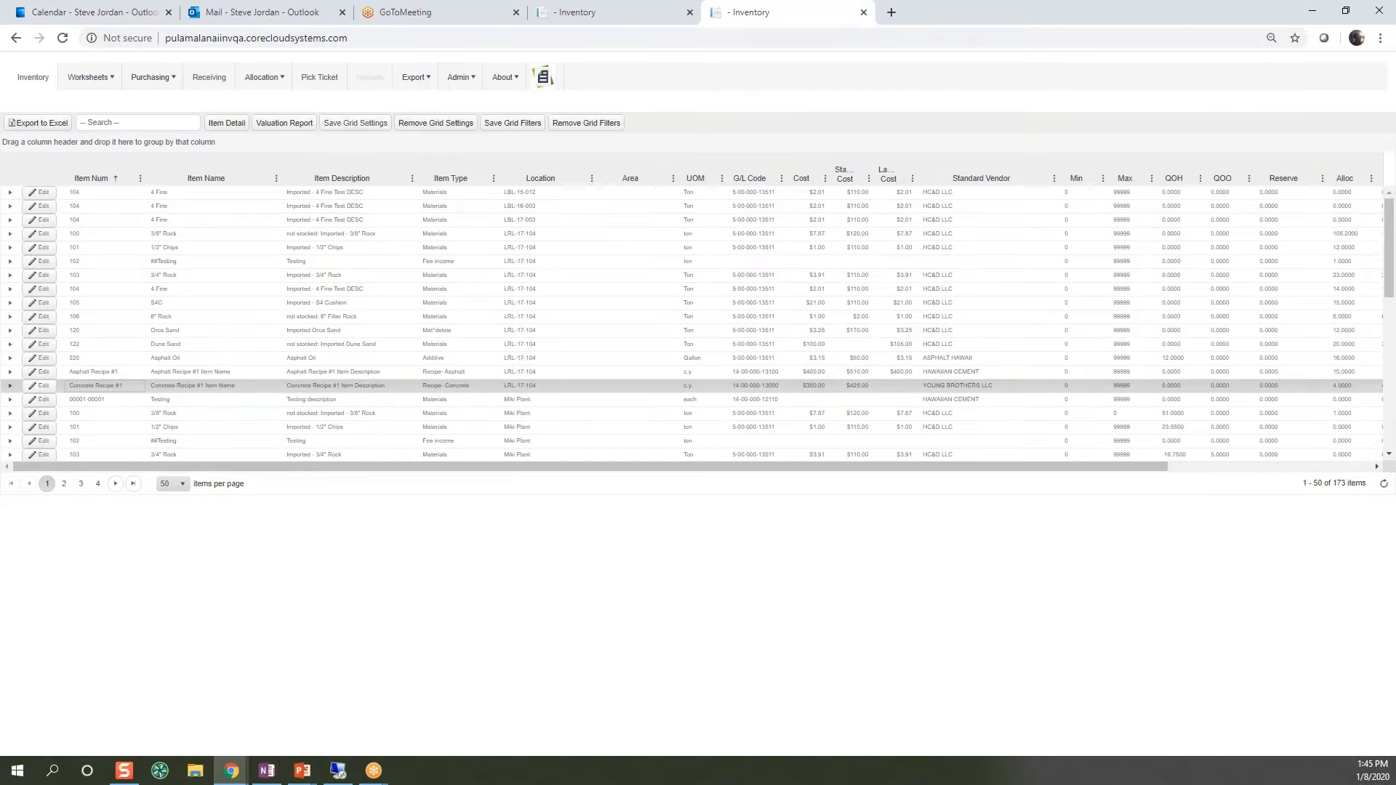
mouse_move(114, 82)
click(111, 114)
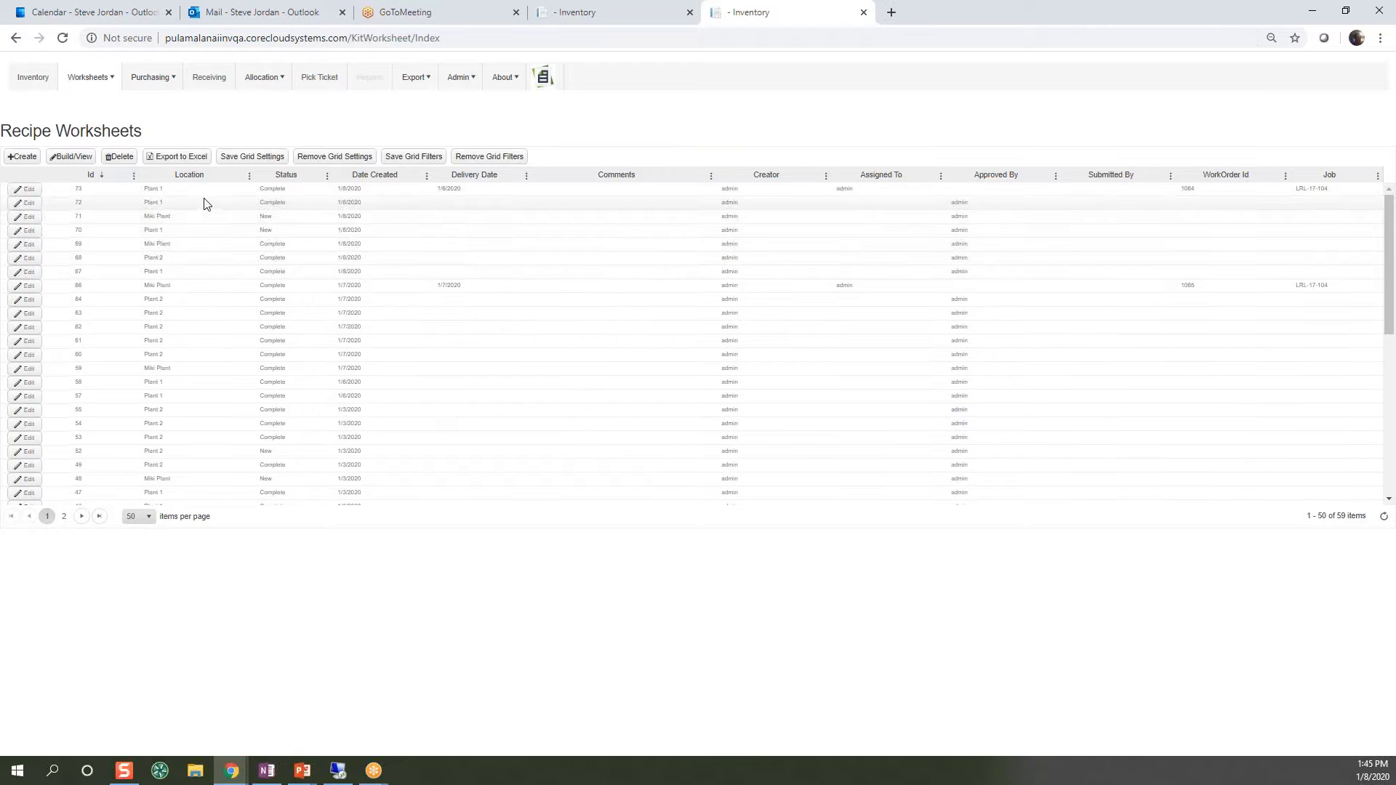
click(180, 219)
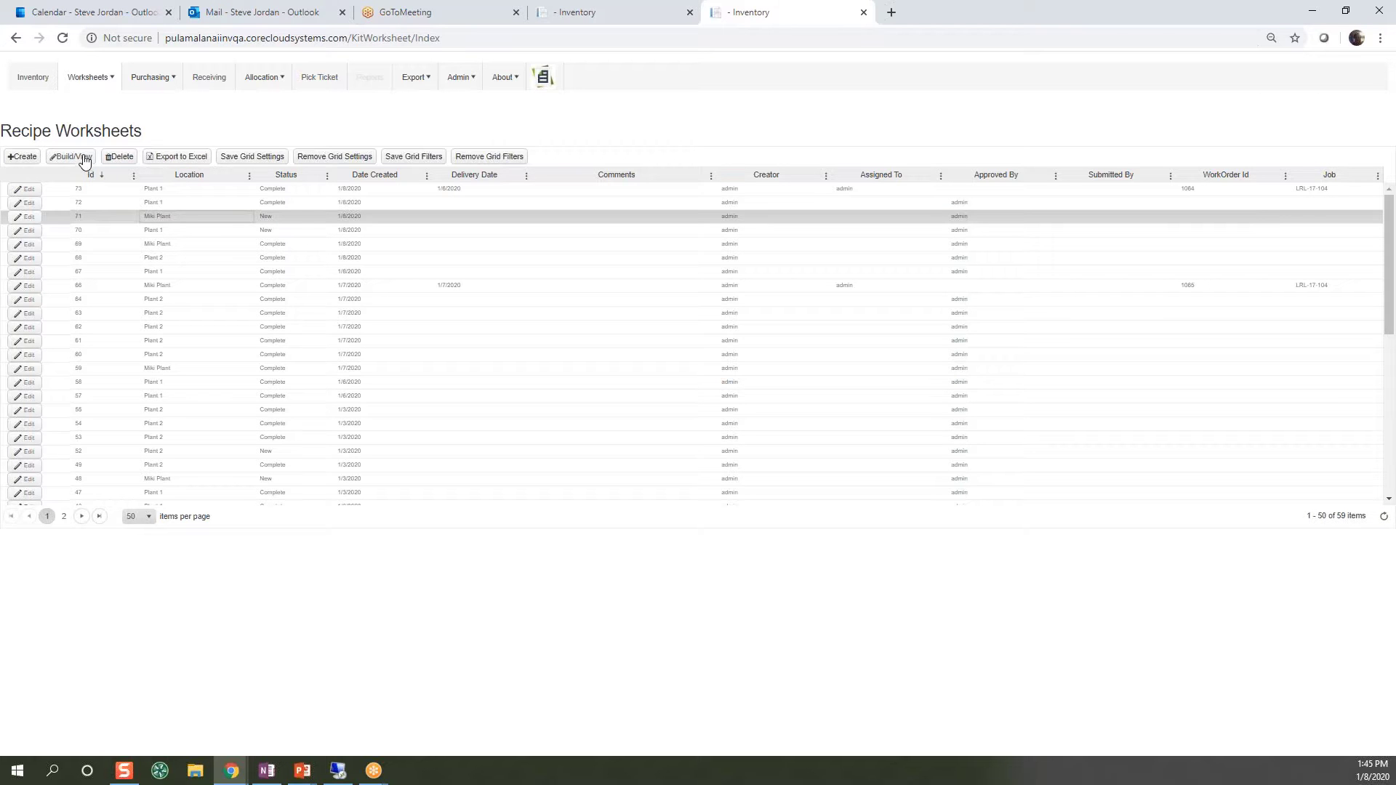
click(83, 158)
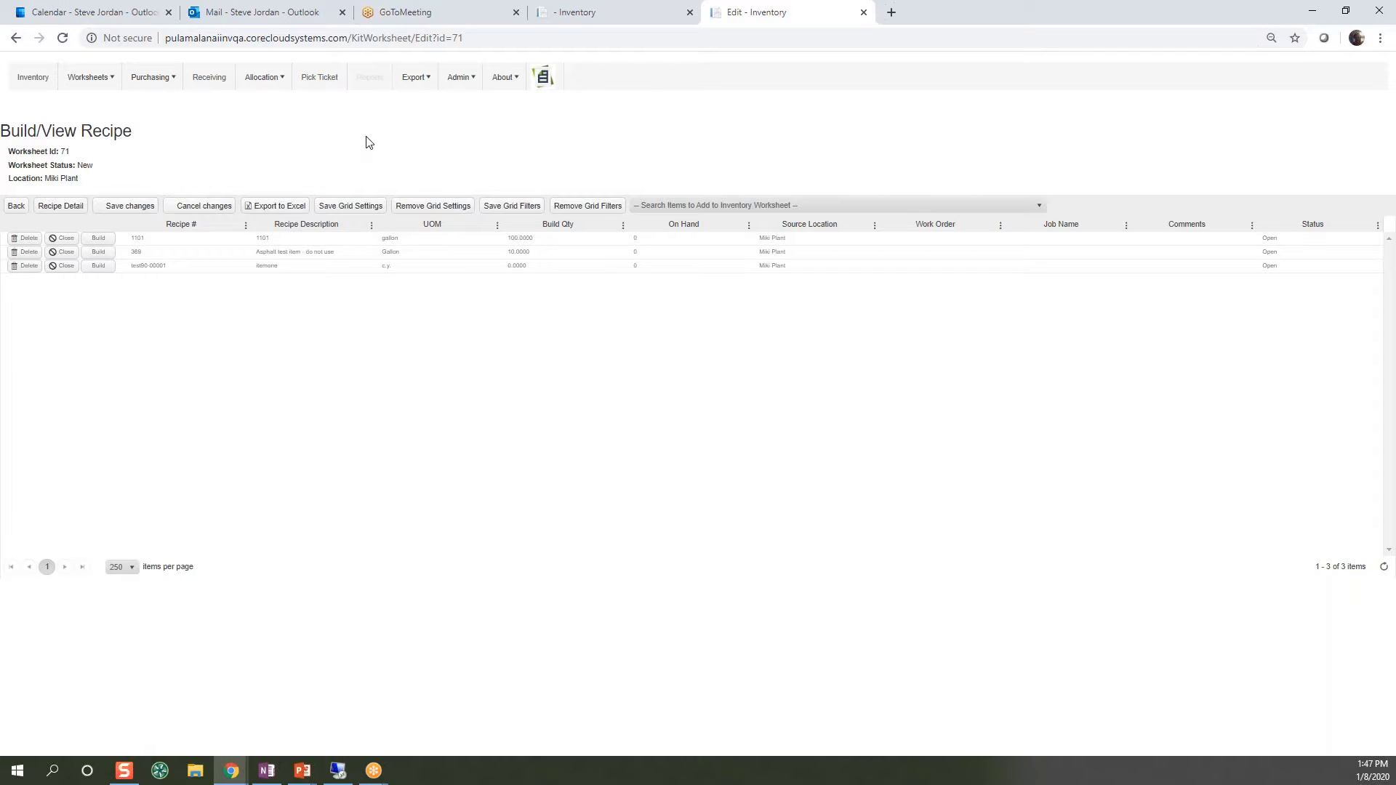
- Return to the Ray St. Clair Roofing site, open its work orders, and view the blank new request form before closing it
click(585, 15)
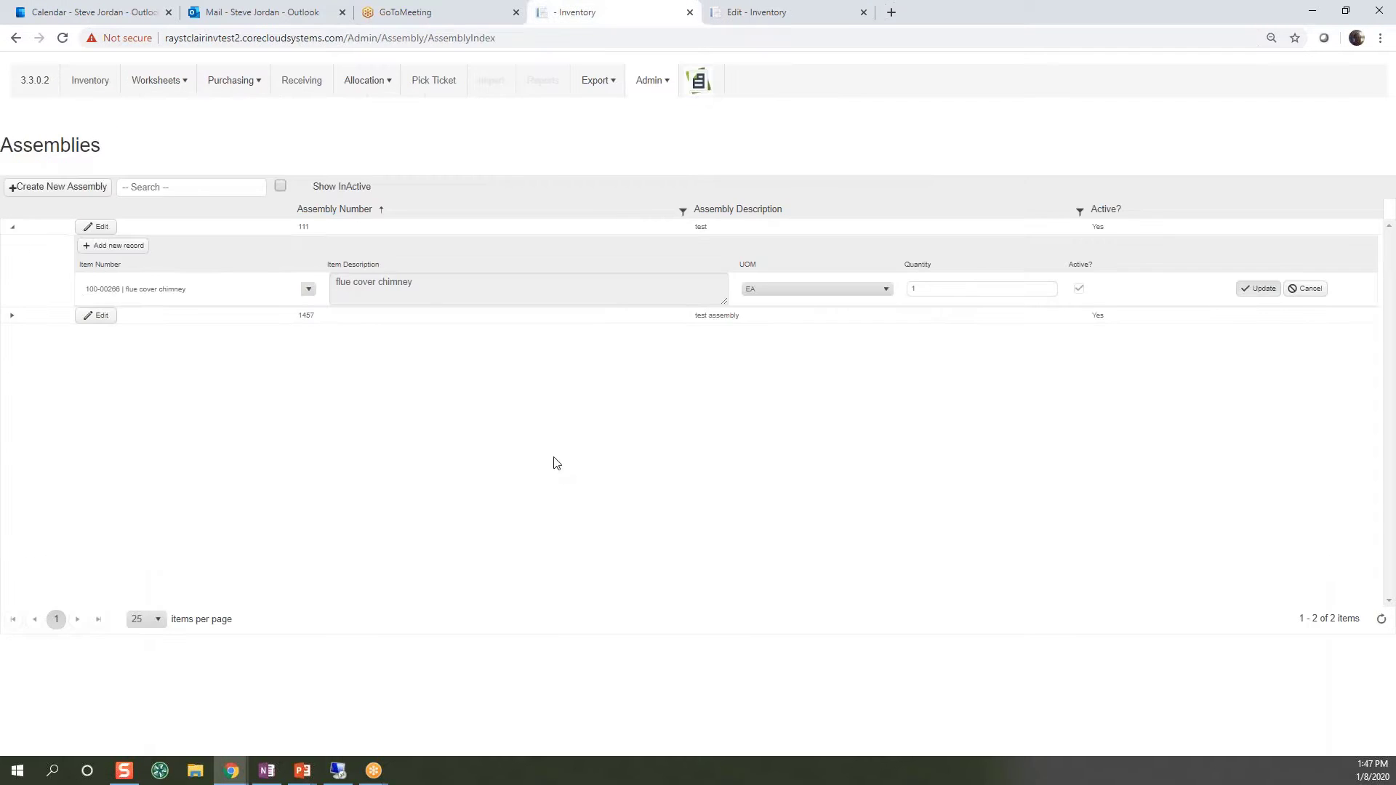
click(700, 82)
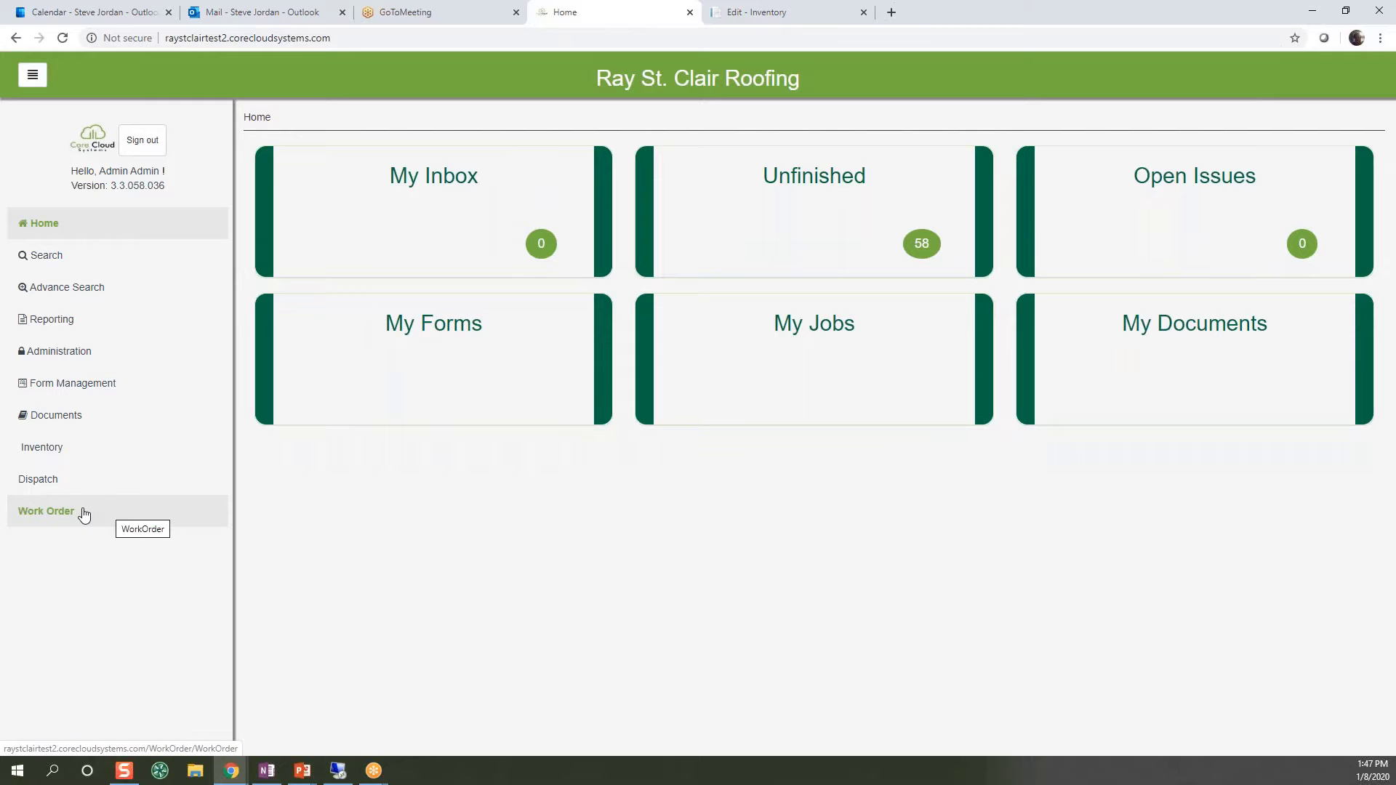
click(81, 513)
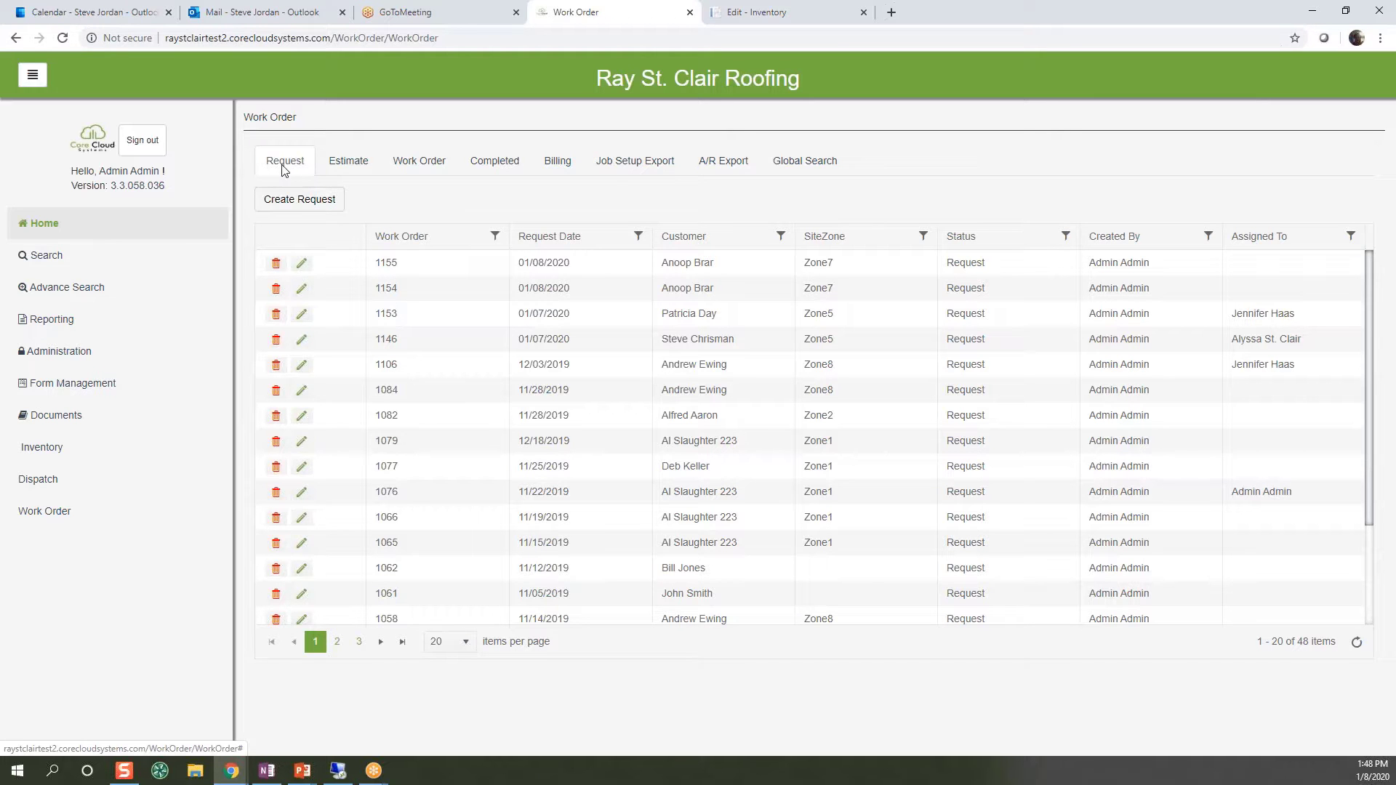
click(322, 213)
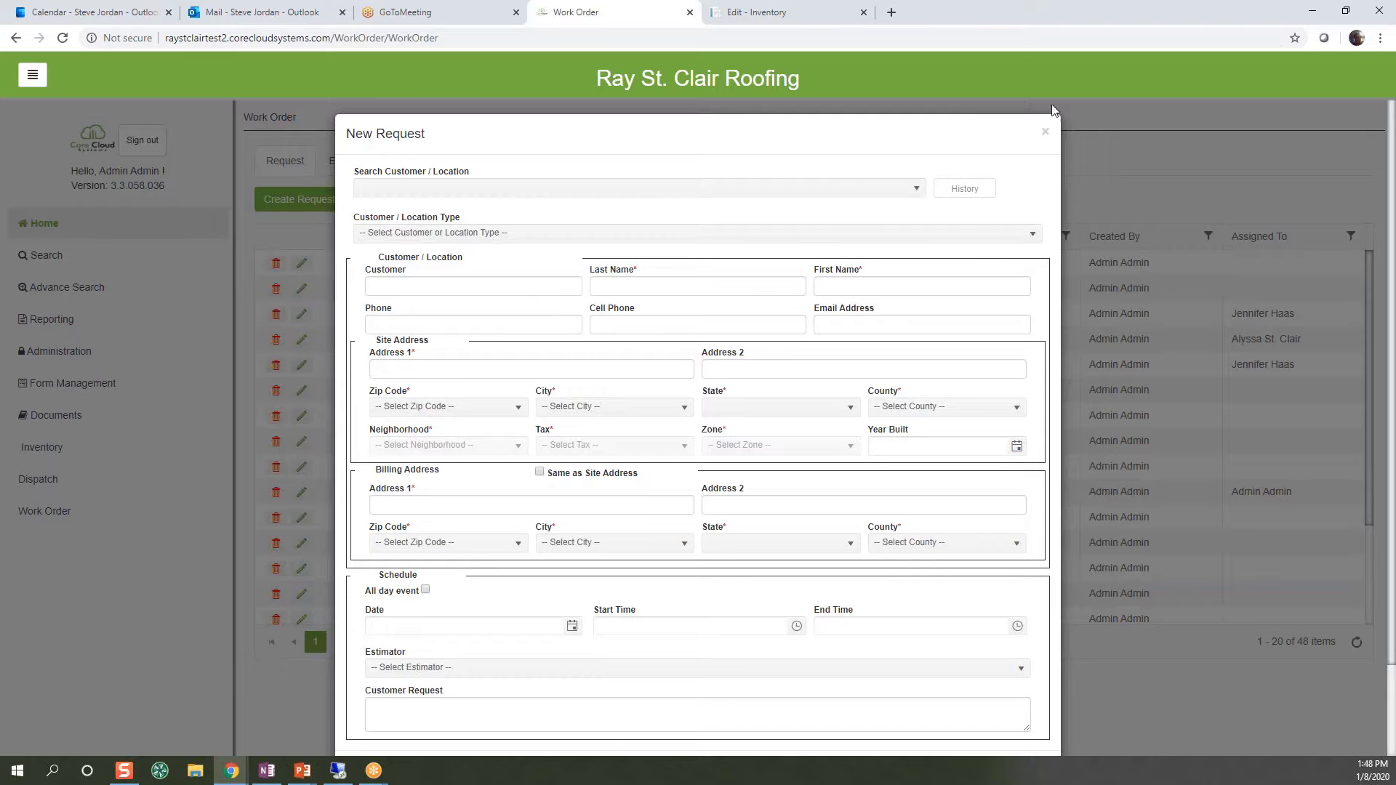
click(1045, 134)
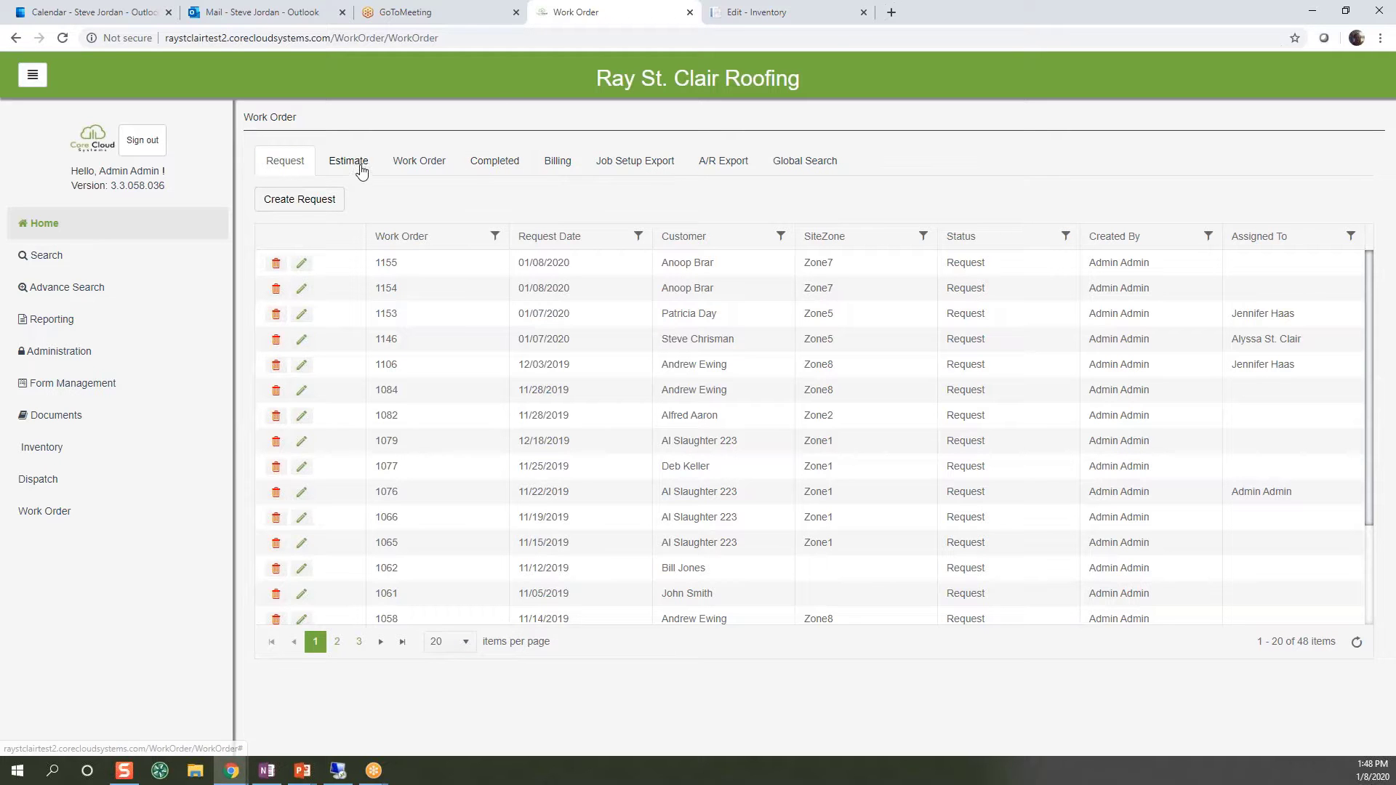
- Open the newest work order request and look over its customer, site and roof fields down to the schedule section
click(301, 264)
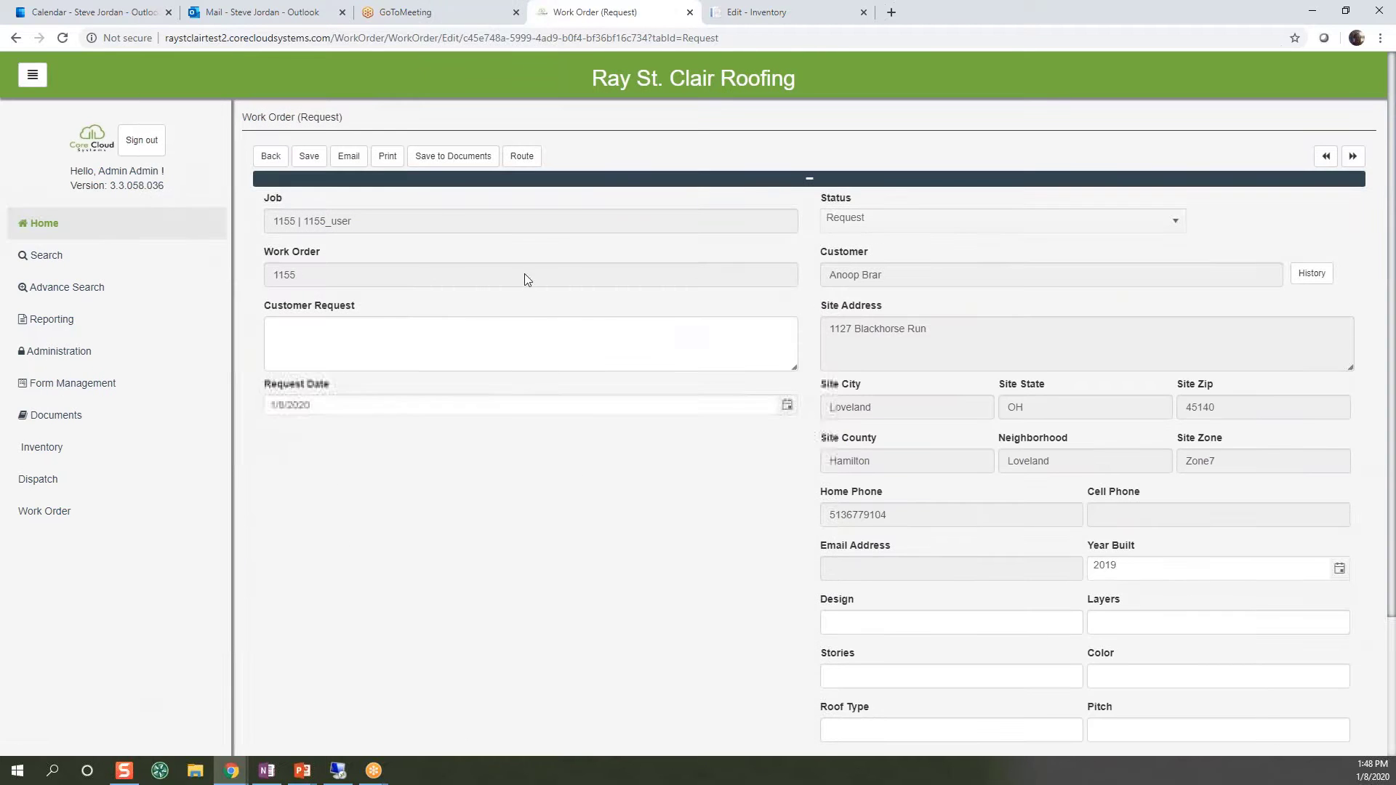
scroll(975, 544, down, 3)
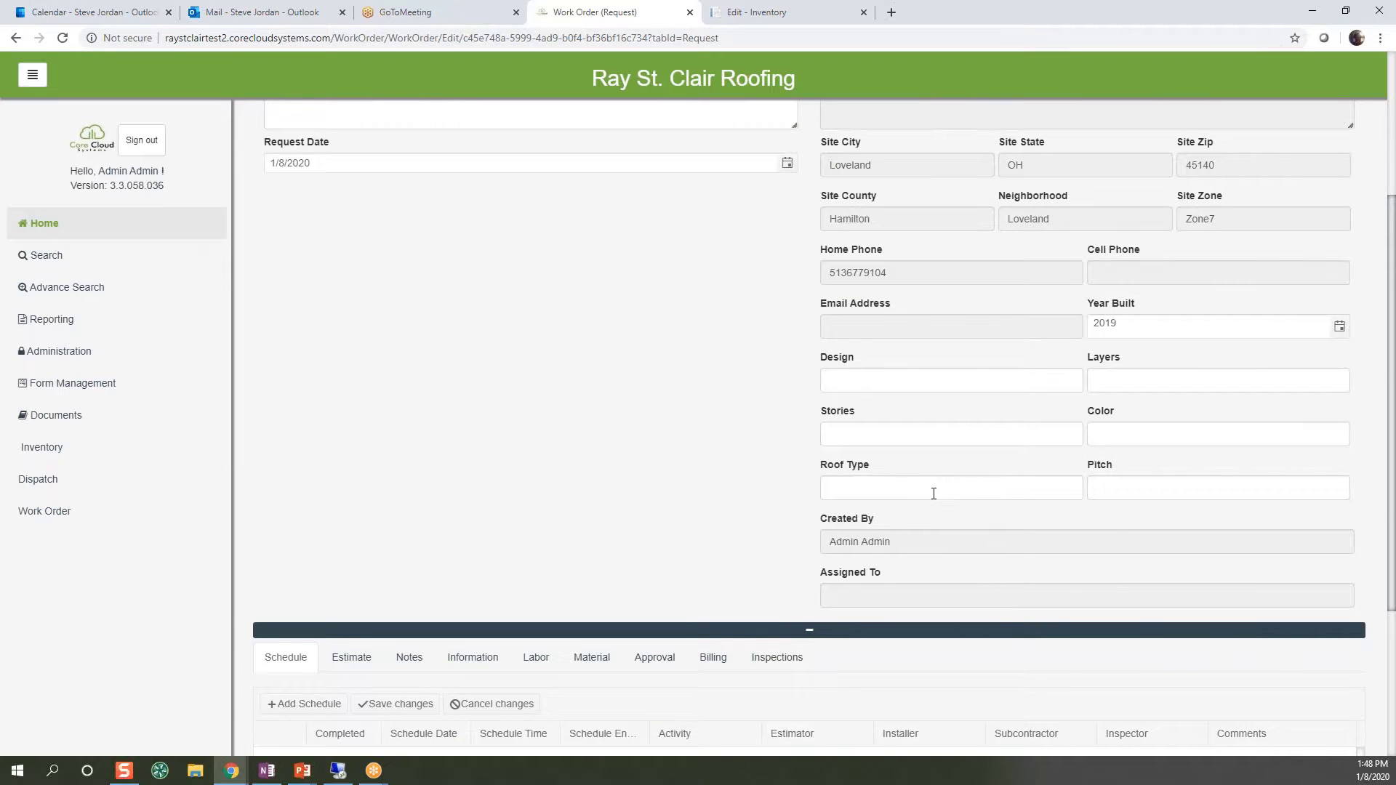
scroll(907, 481, up, 3)
scroll(904, 480, down, 3)
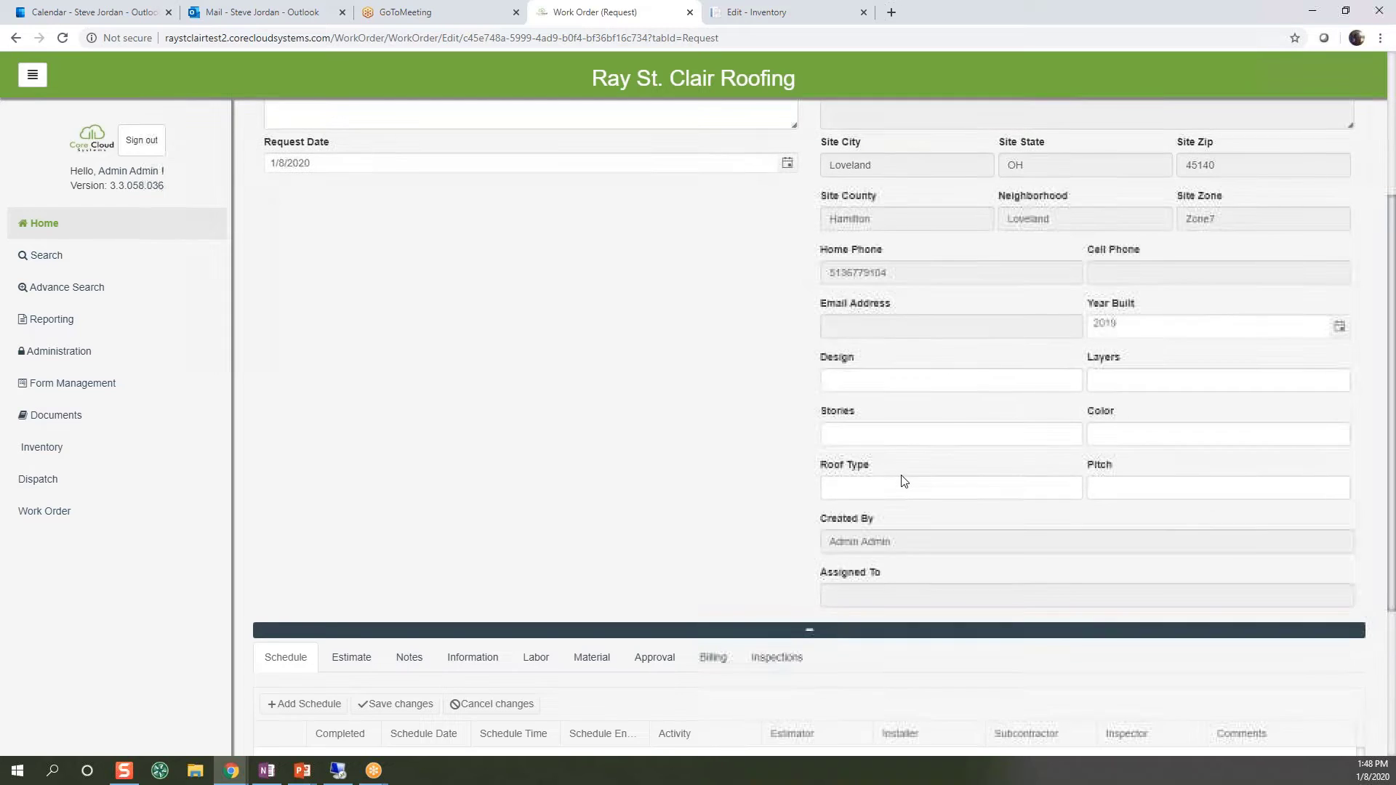
scroll(904, 480, down, 3)
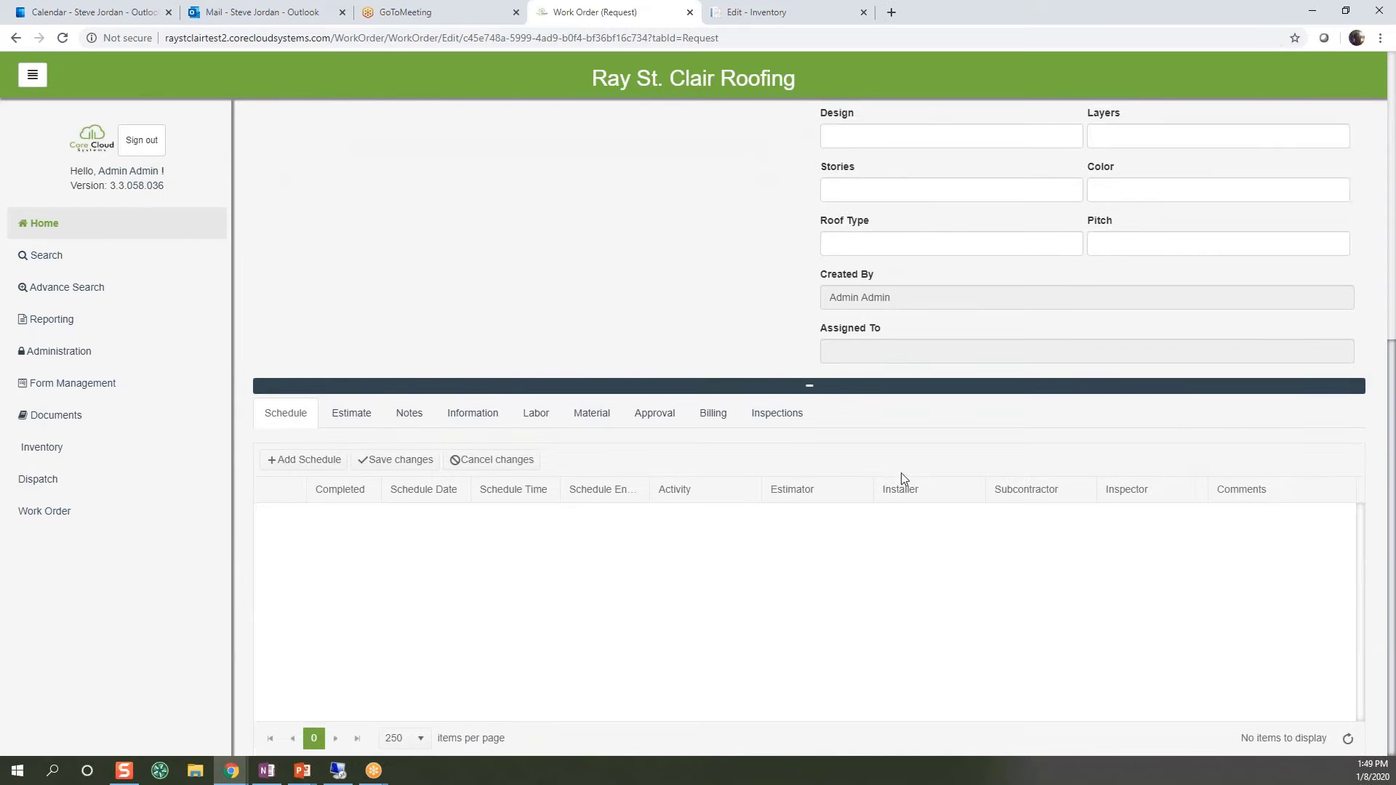
- Look through the work order's Estimate, Schedule, Notes, Information and Labor sections, including the contract and custom fields
click(359, 421)
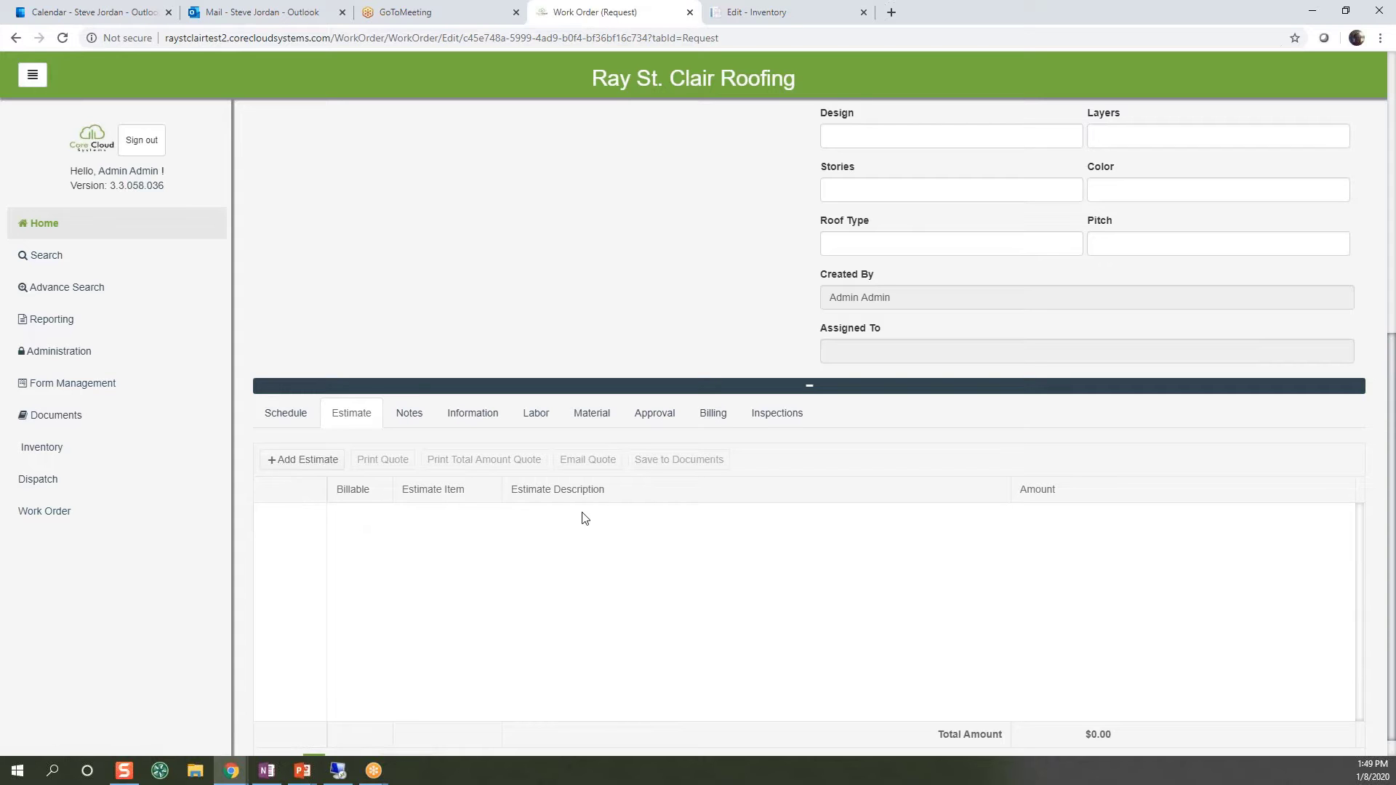
click(291, 416)
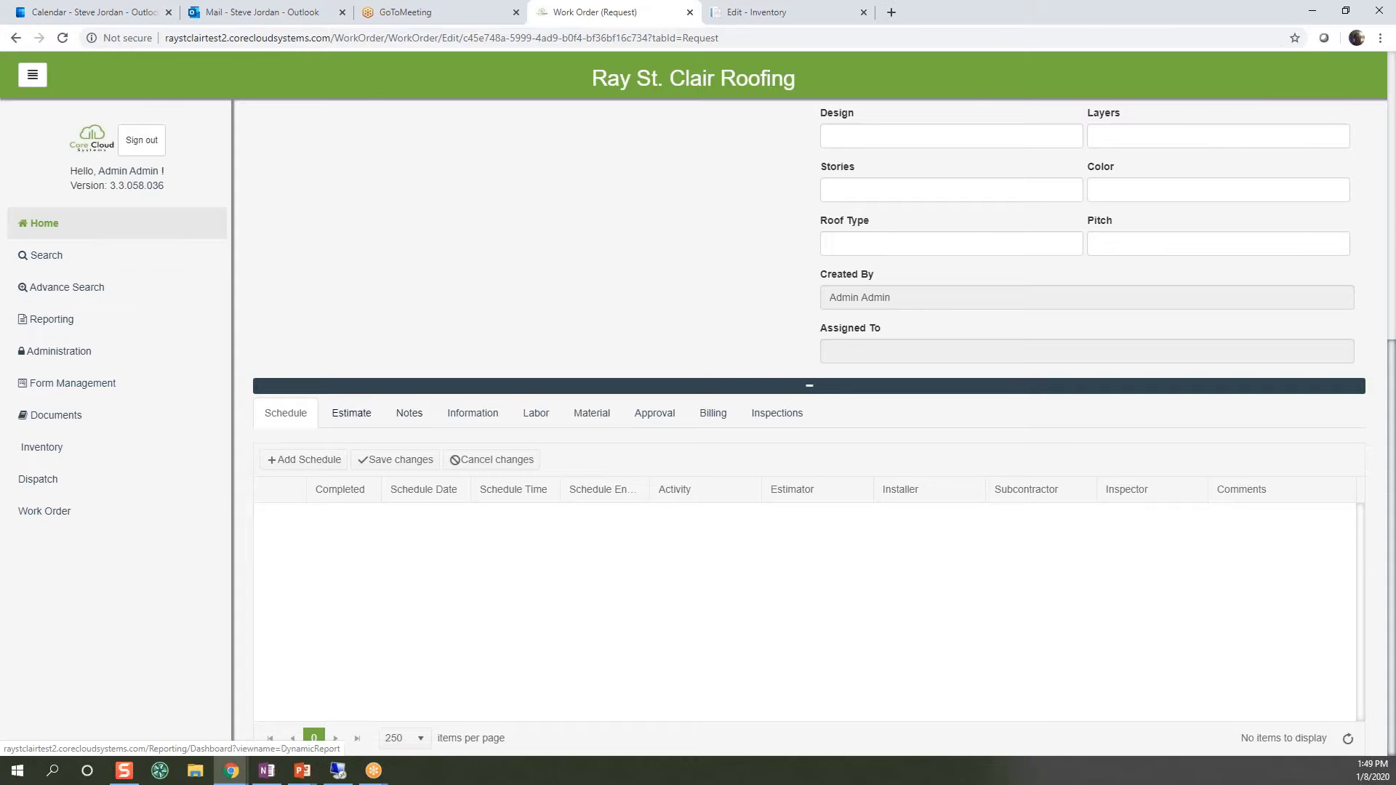
click(408, 416)
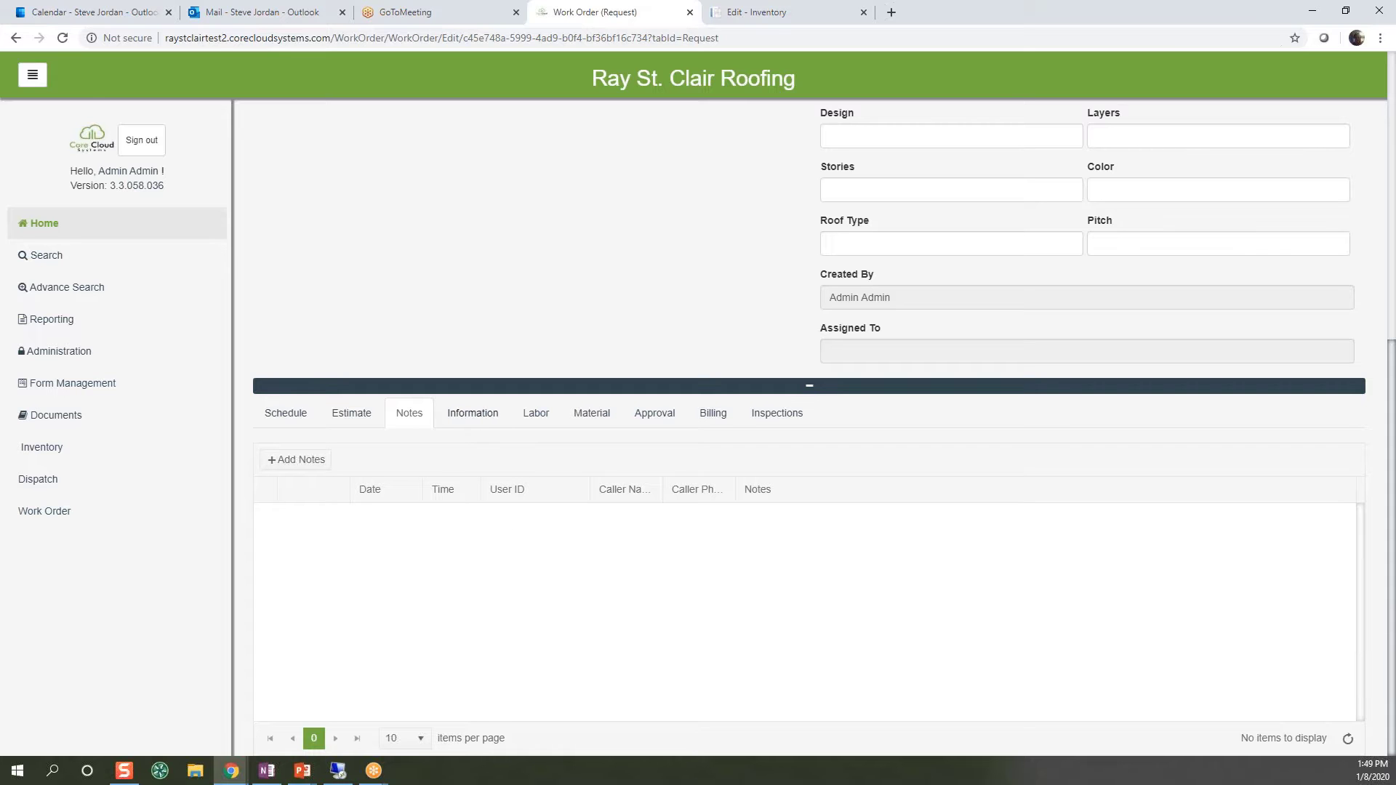
click(471, 415)
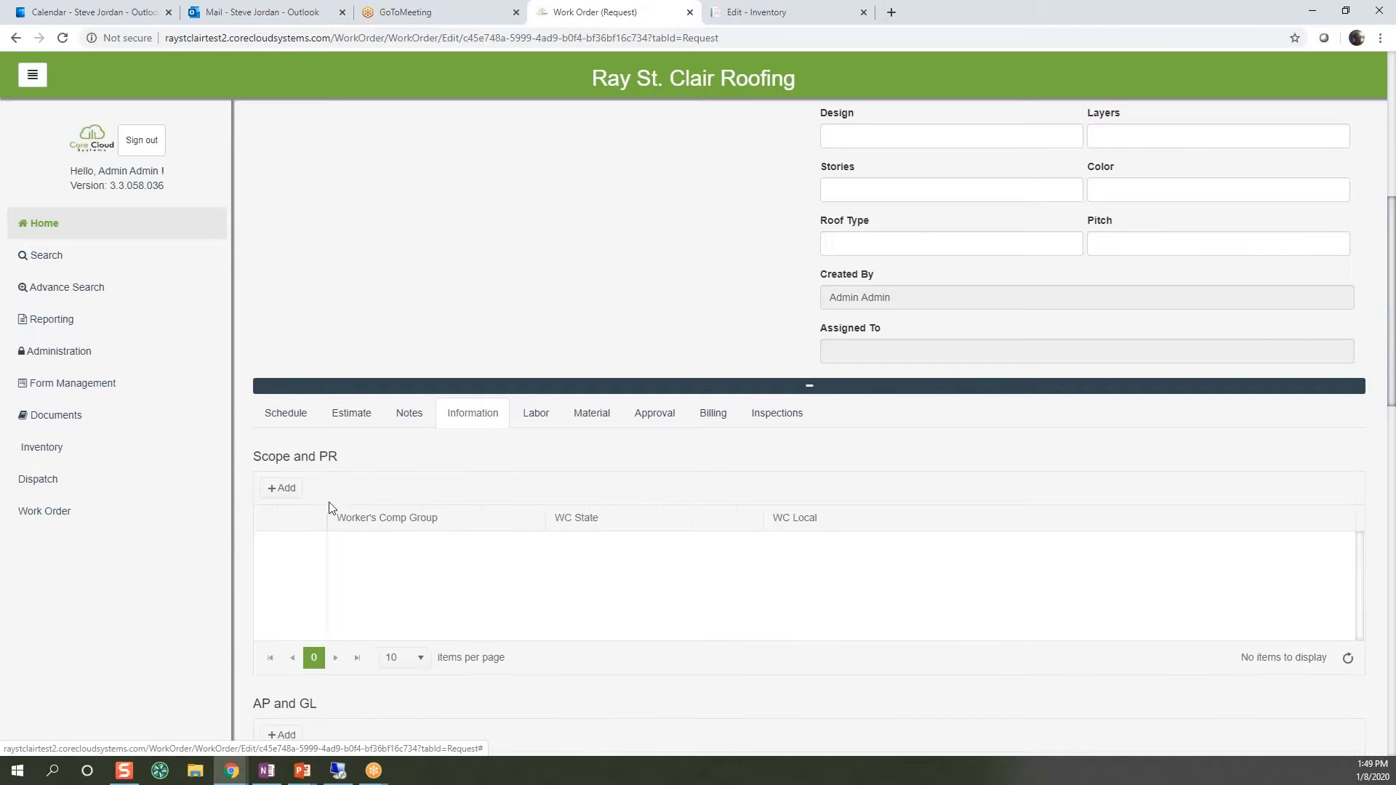
scroll(453, 557, down, 3)
scroll(456, 559, down, 3)
scroll(463, 561, down, 3)
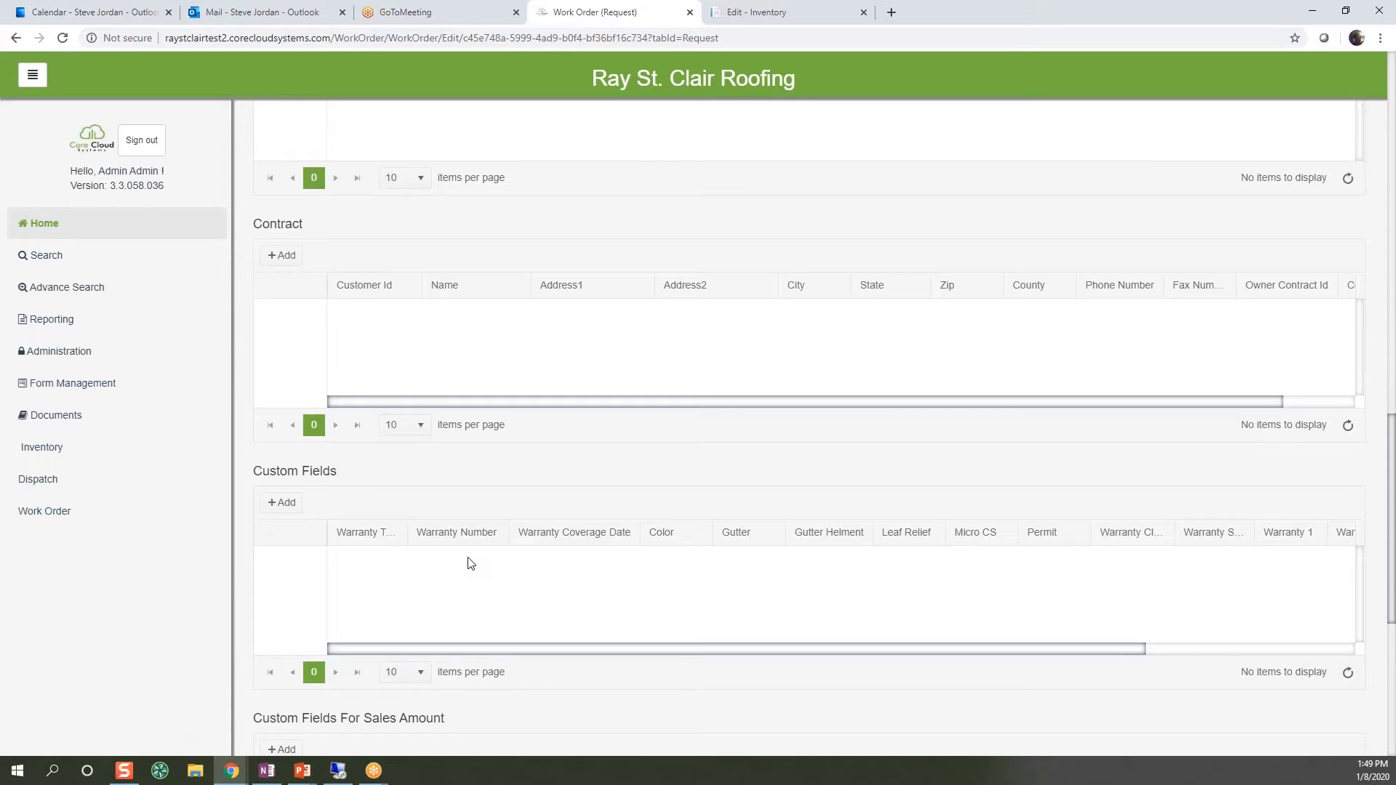
scroll(471, 564, up, 9)
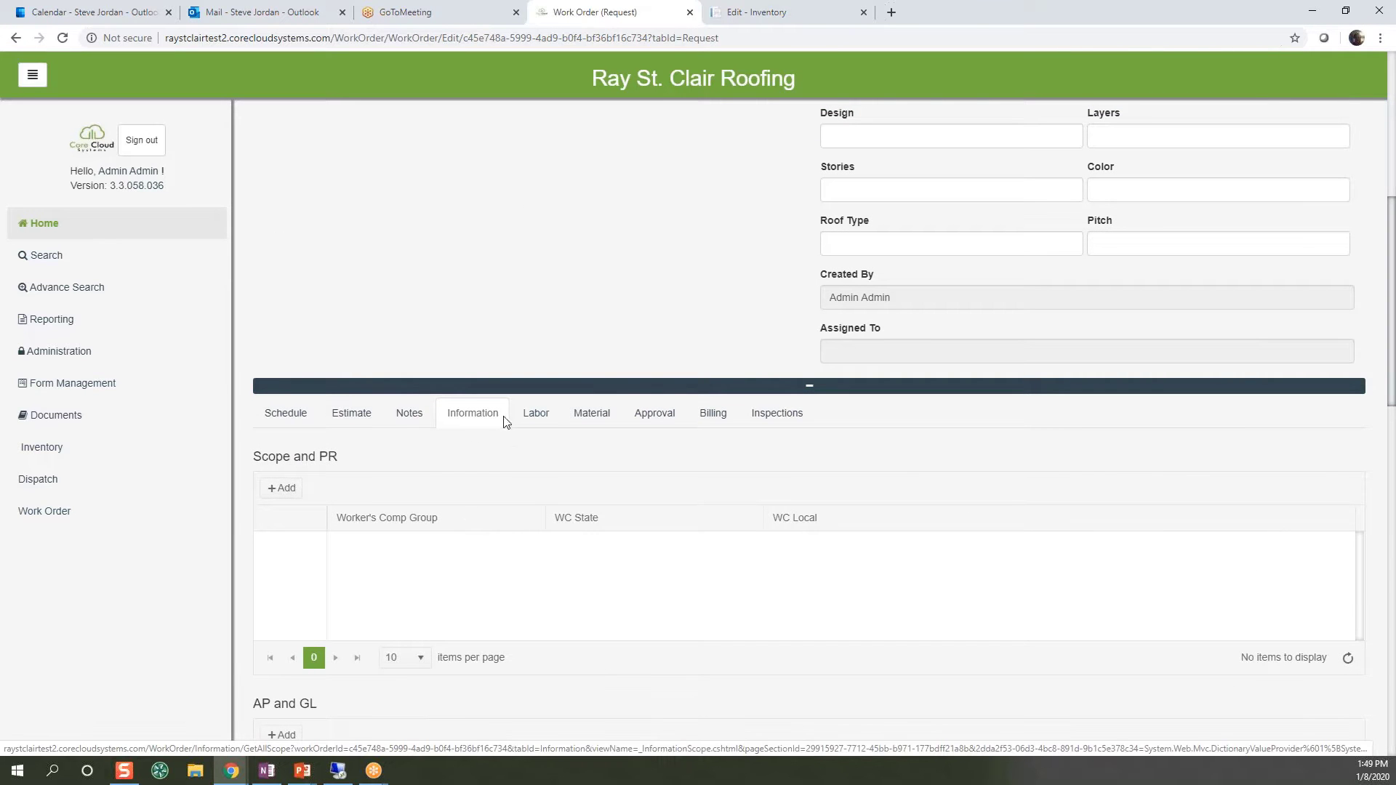
click(542, 424)
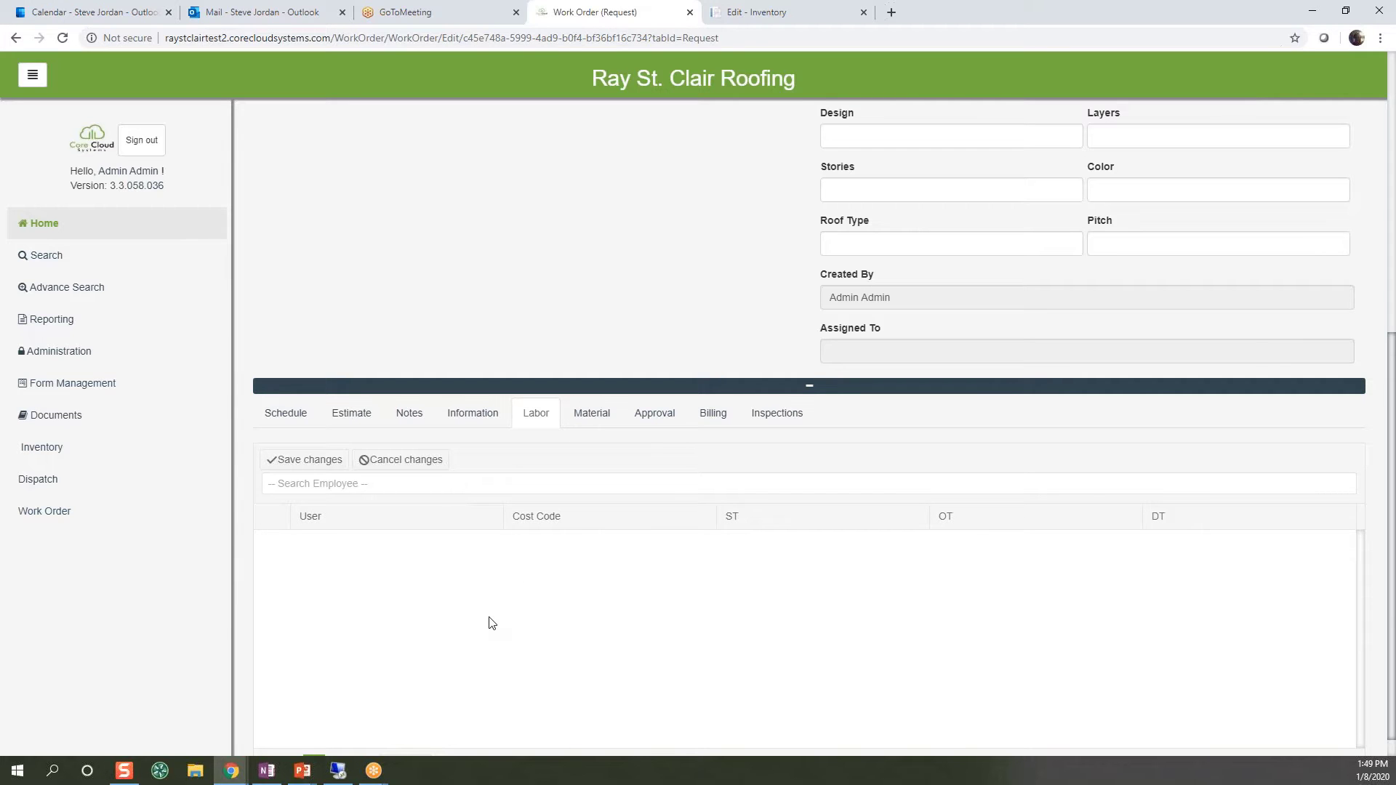
- Open the work order's Material section and set the material location to Main Warehouse
click(600, 415)
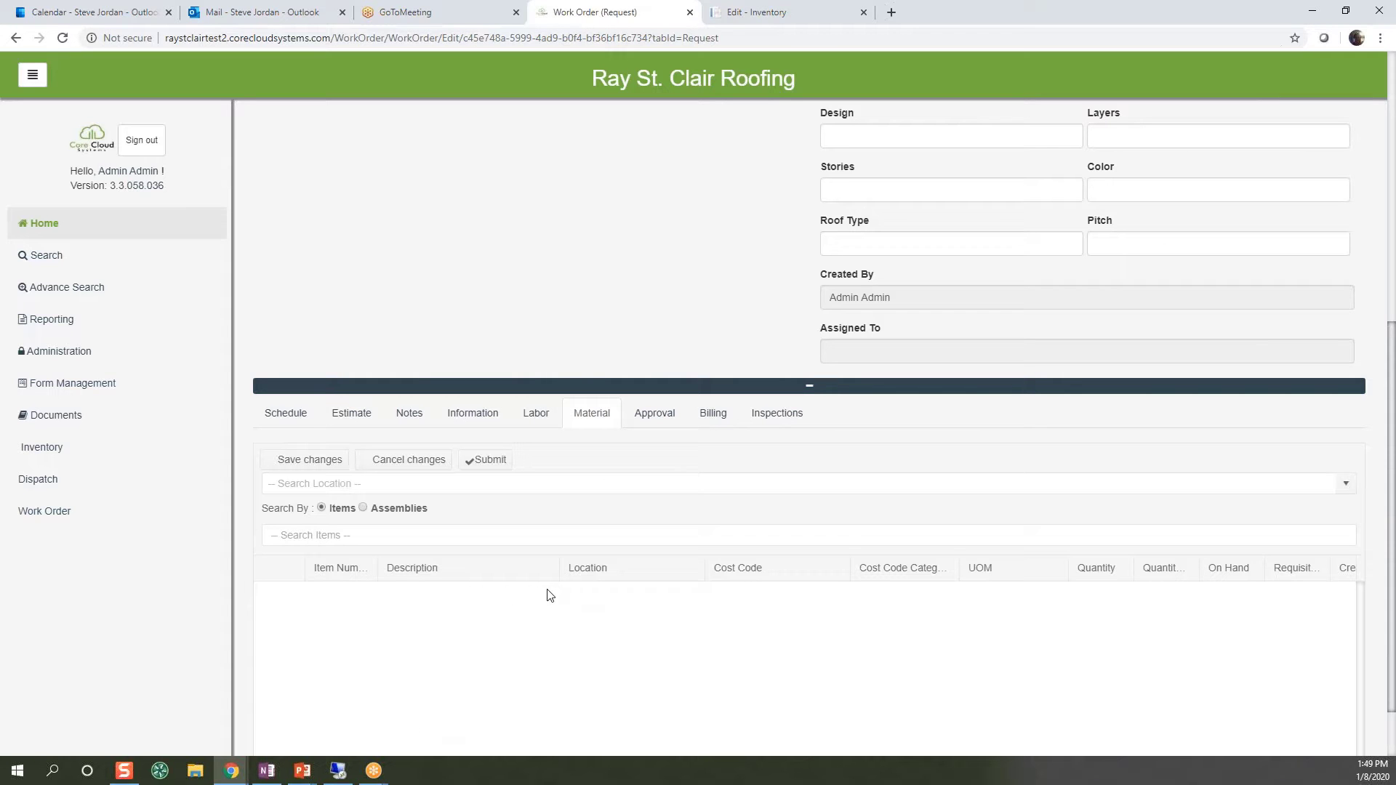
click(435, 489)
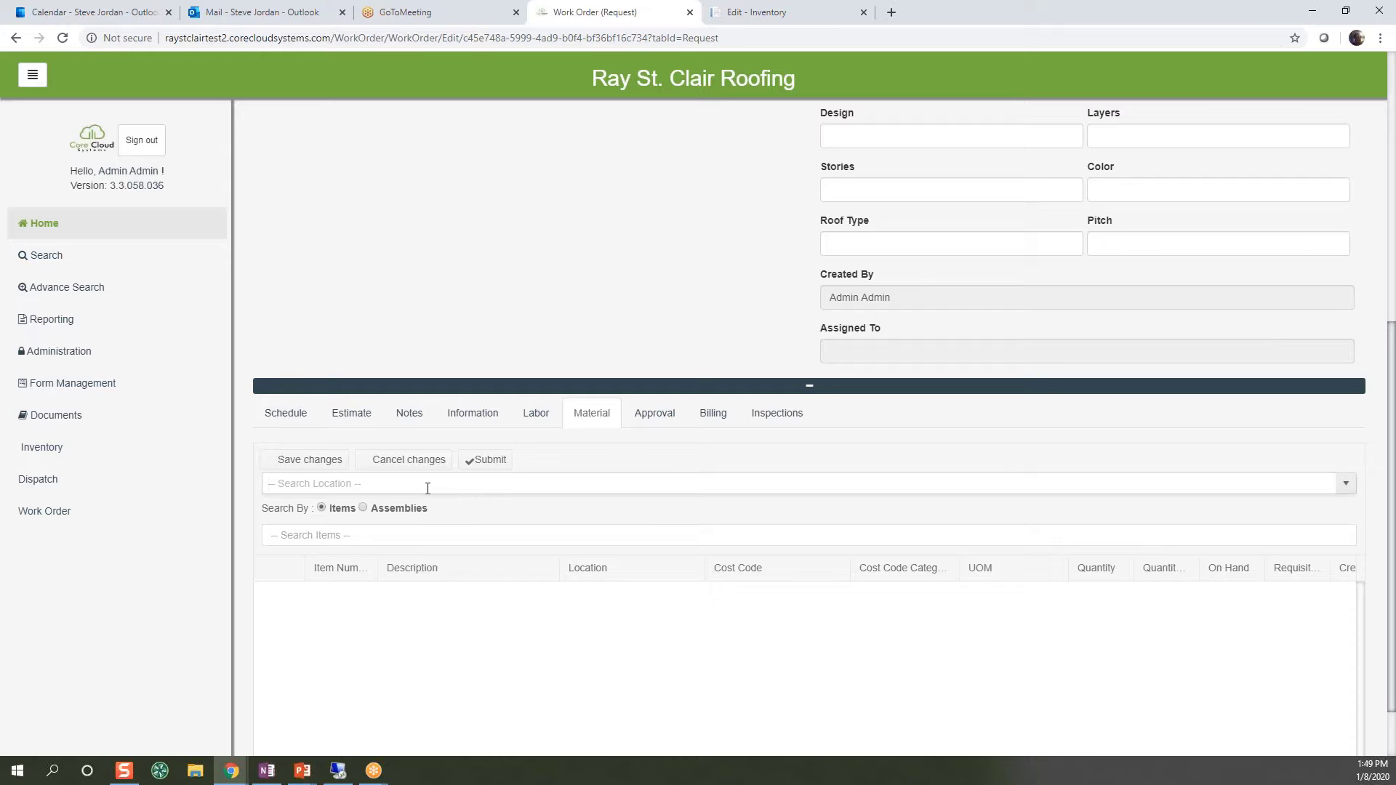
text(ma)
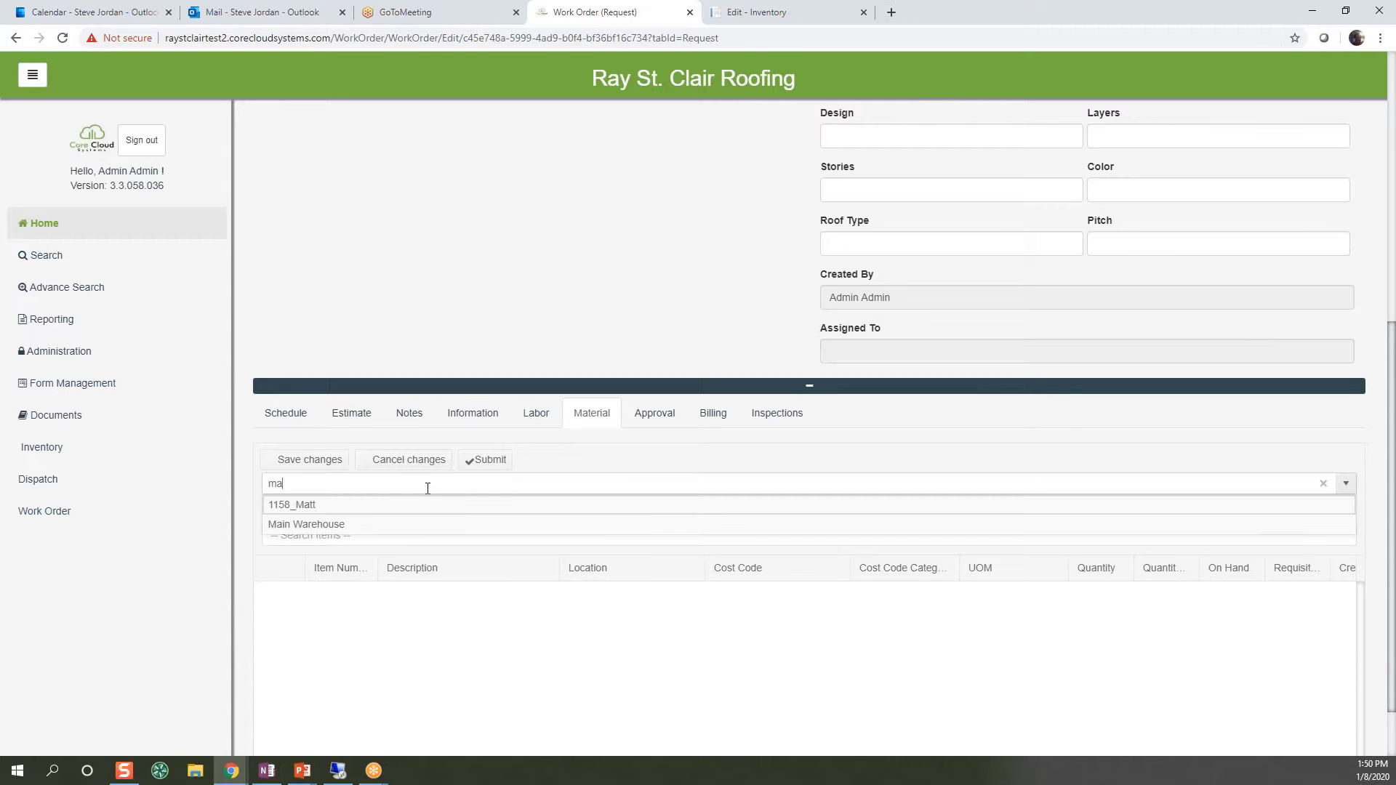
click(315, 524)
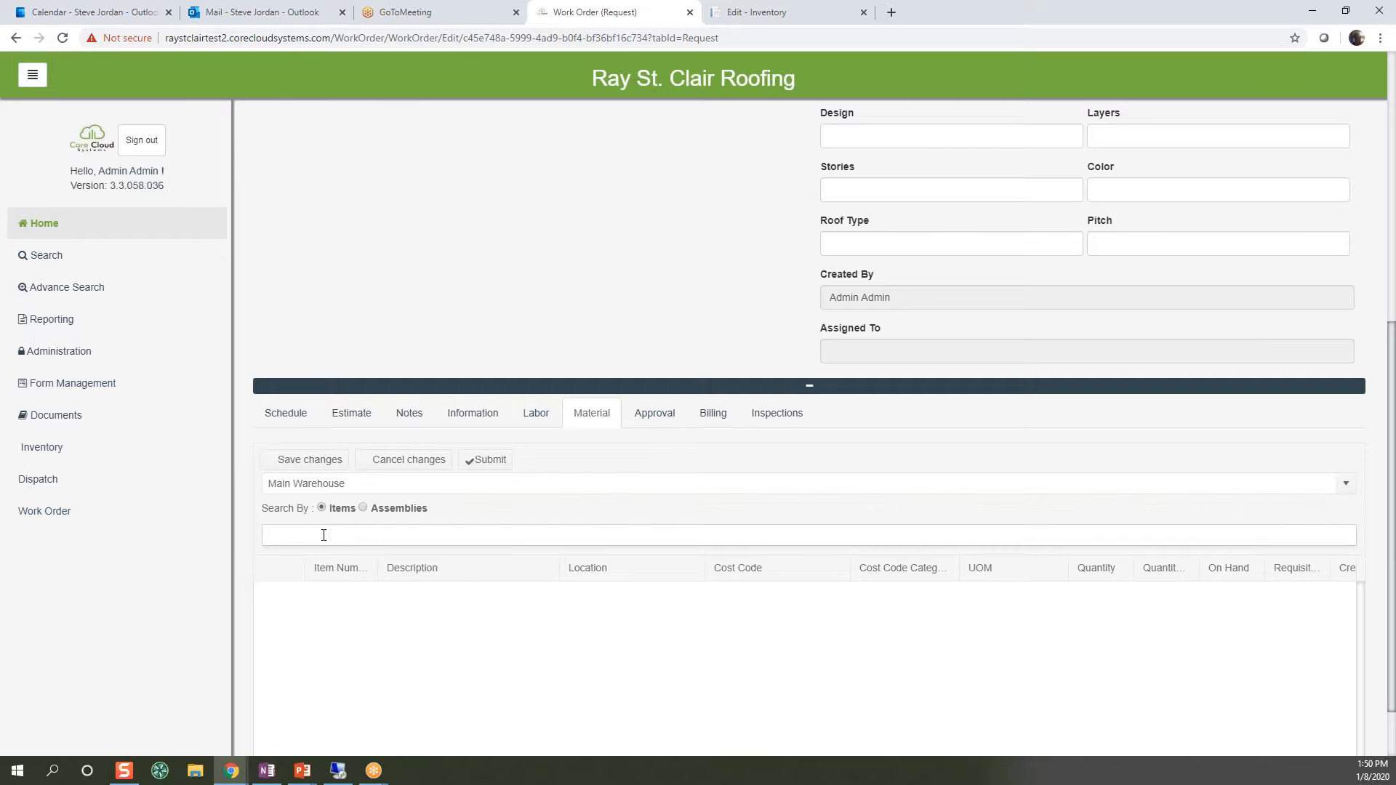
- Search the items for "at" and add 204-00165 4" GAL DS CORROGATED and 205-00176 GAL ELBOWS 3"CORROGATED to the material list
click(324, 536)
text(att)
double_click(283, 534)
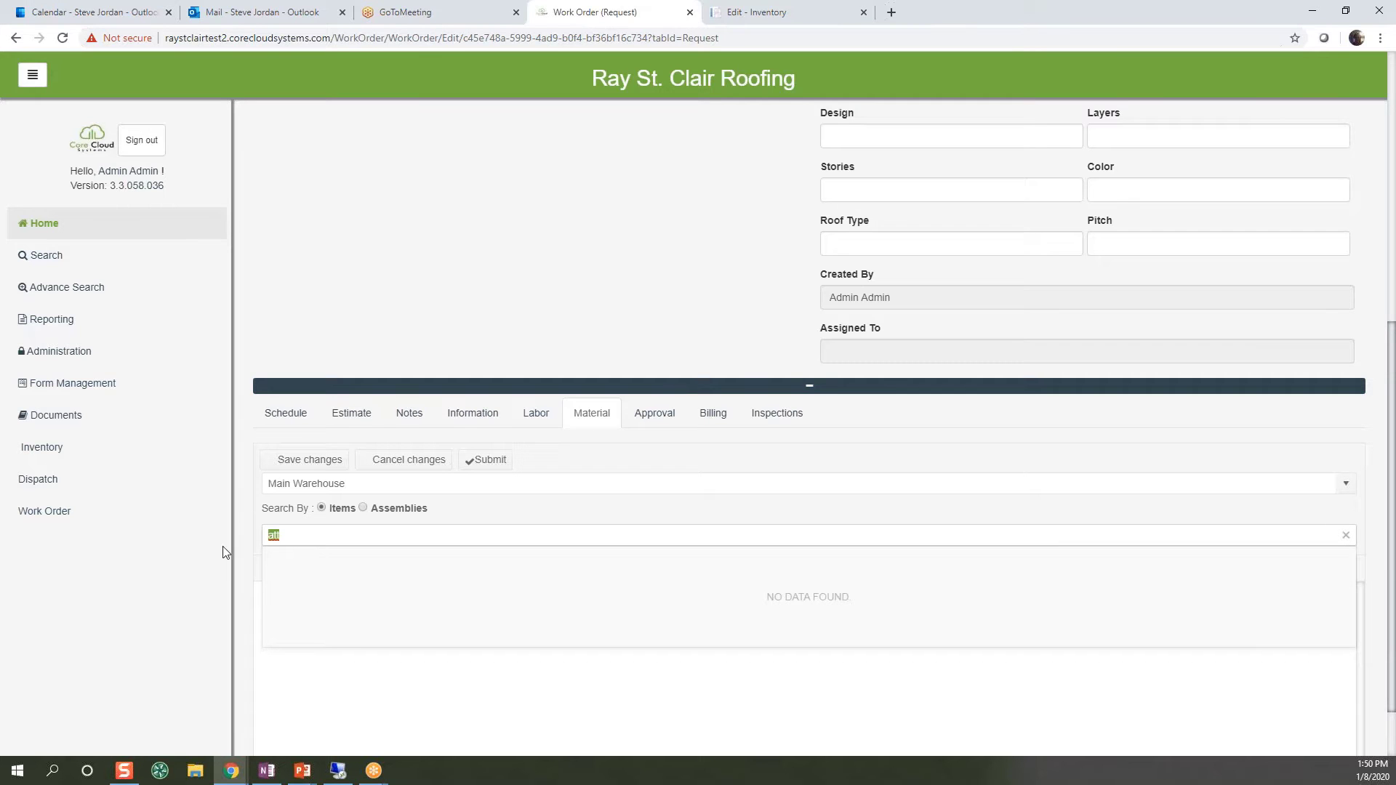
text(at)
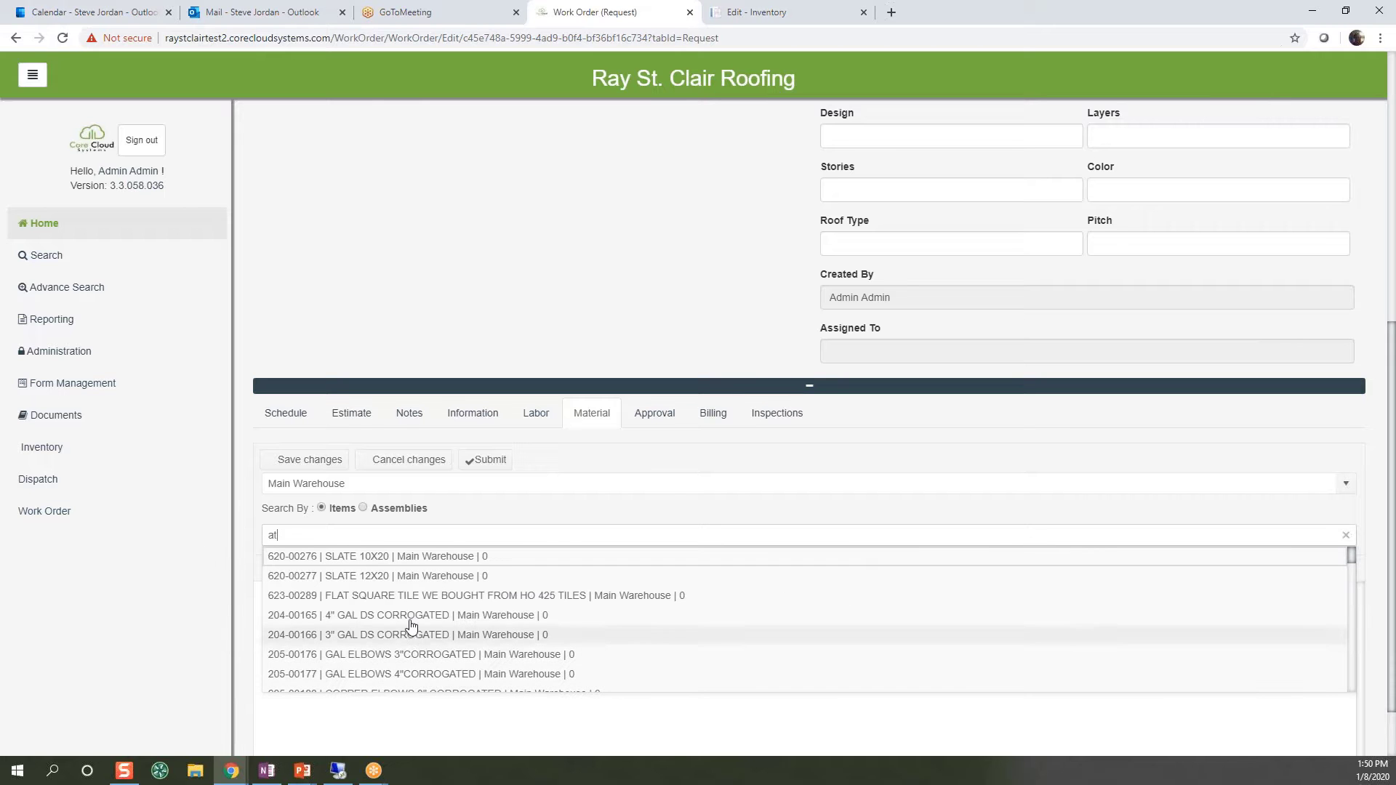
click(411, 620)
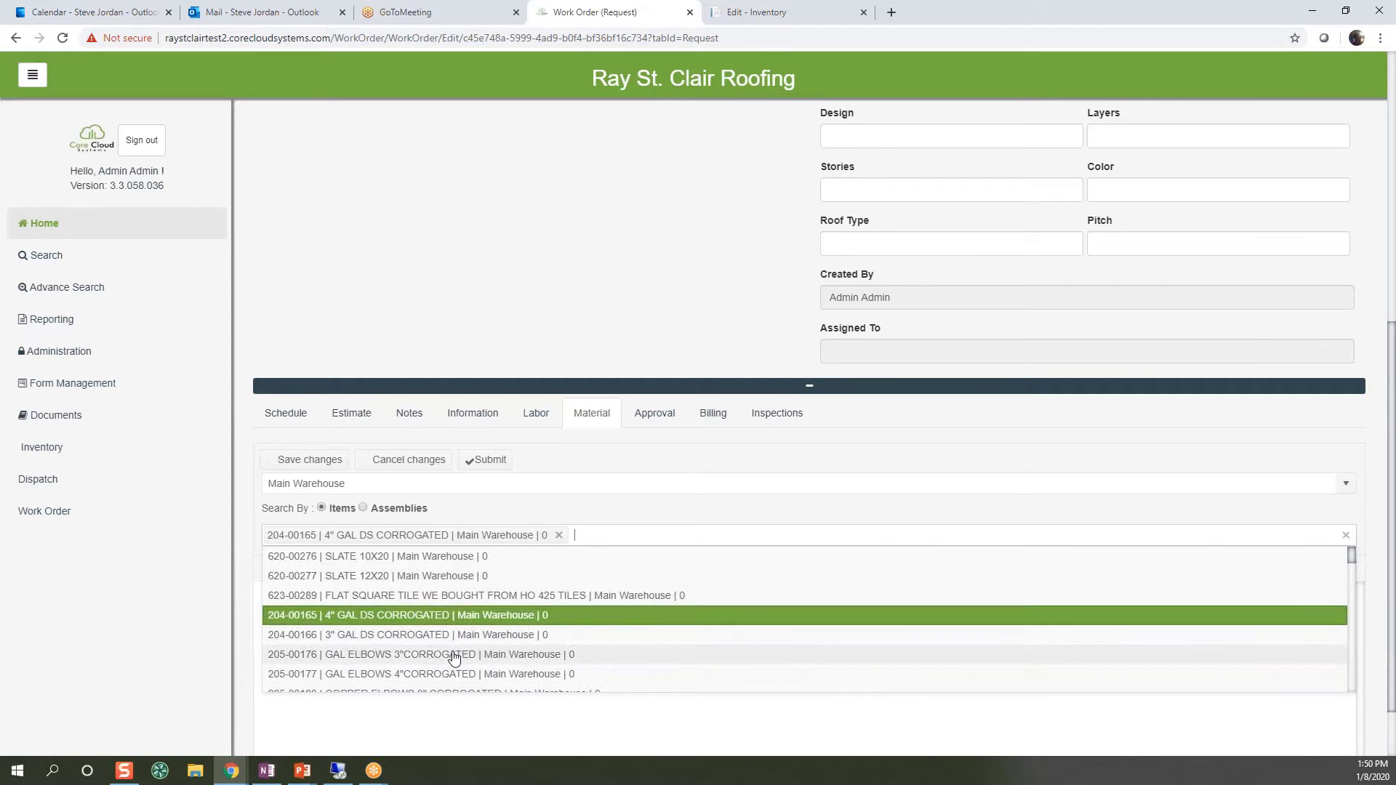
click(451, 656)
click(276, 727)
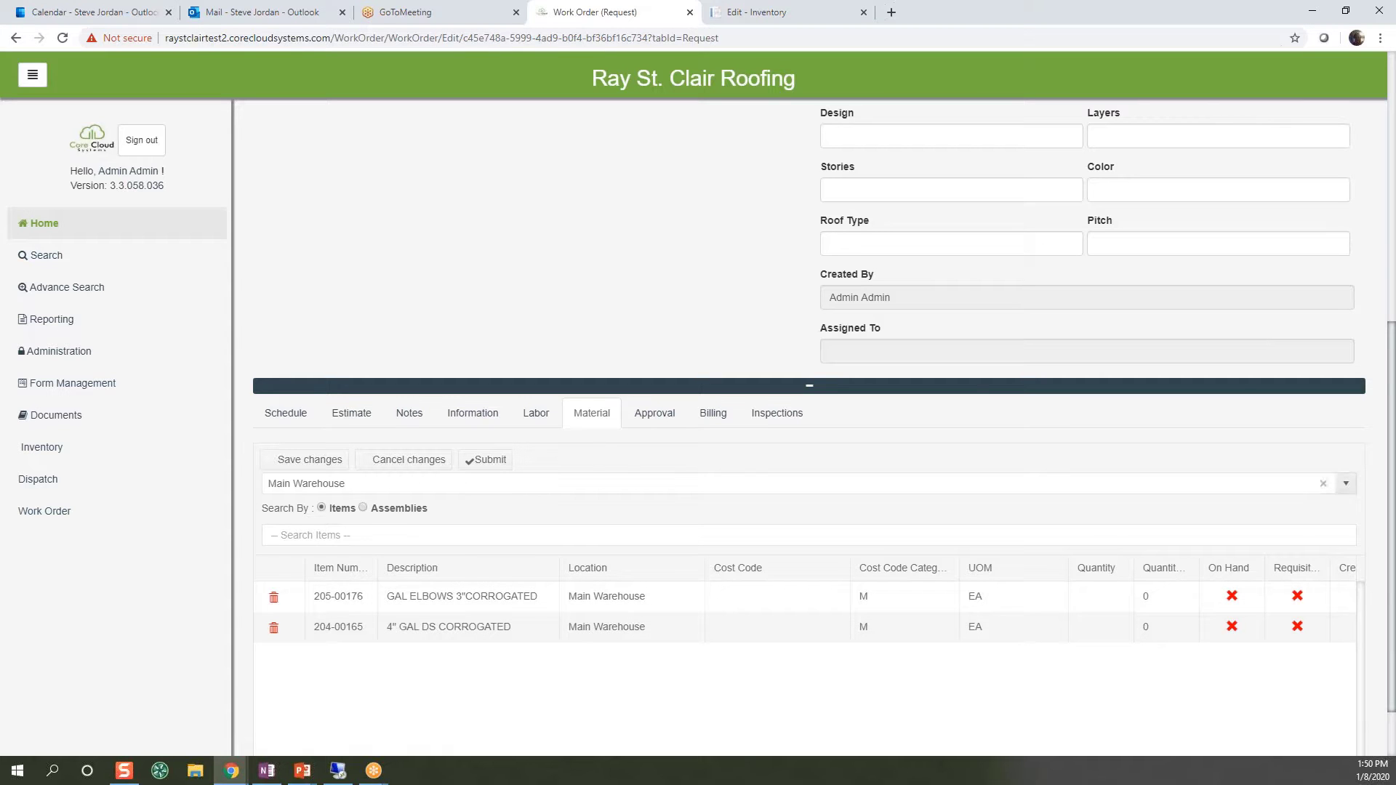
- Look through the work order's Inspections and Billing sections and return to the header fields
click(779, 422)
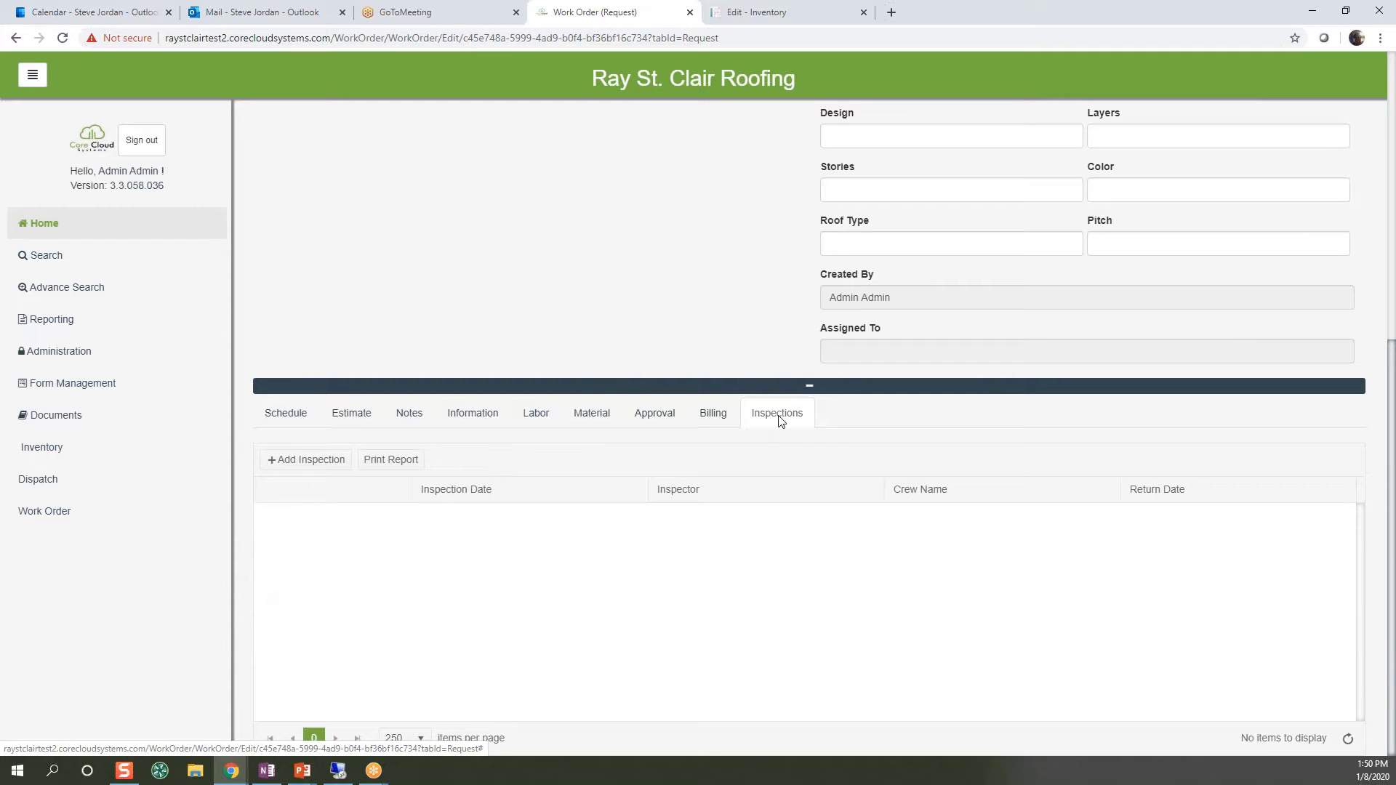
click(720, 415)
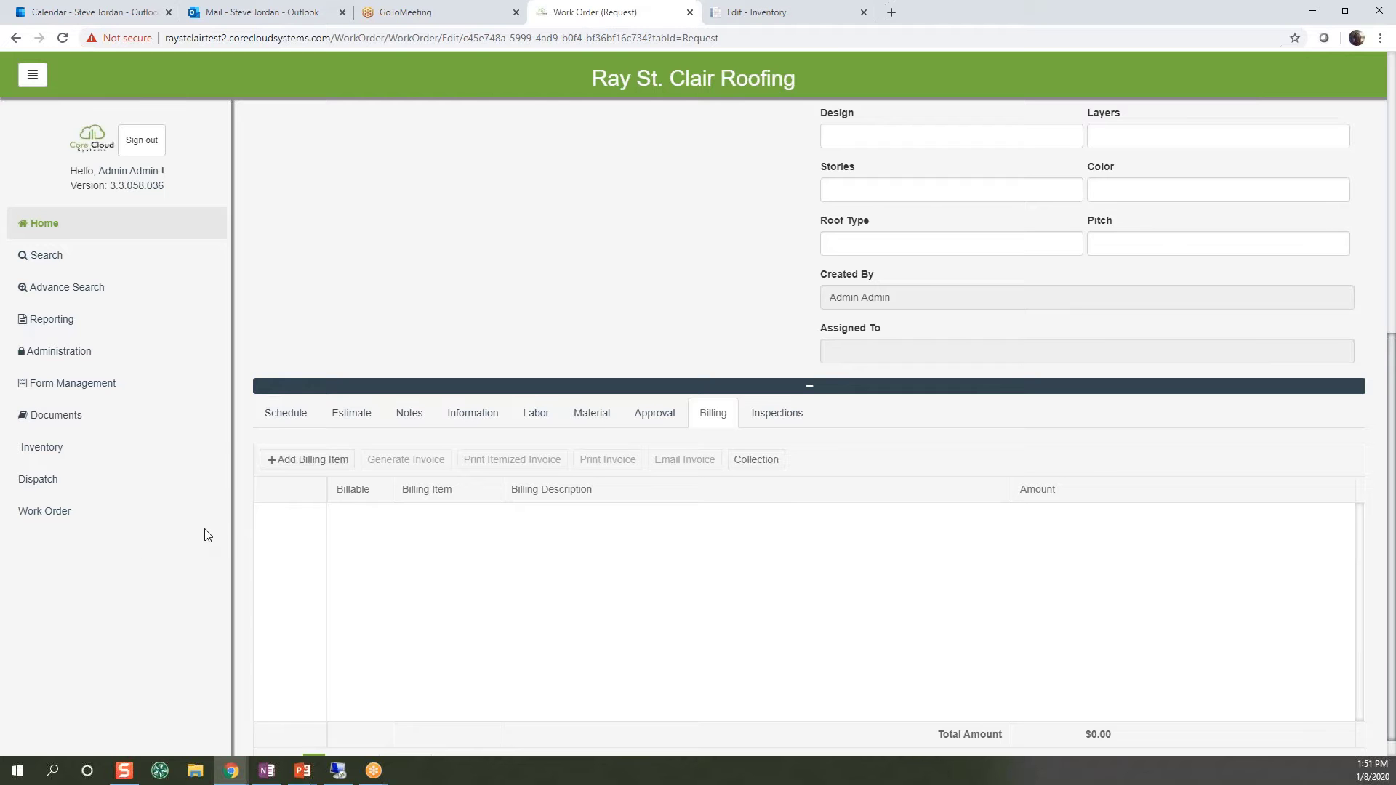
scroll(207, 536, up, 4)
scroll(207, 535, up, 3)
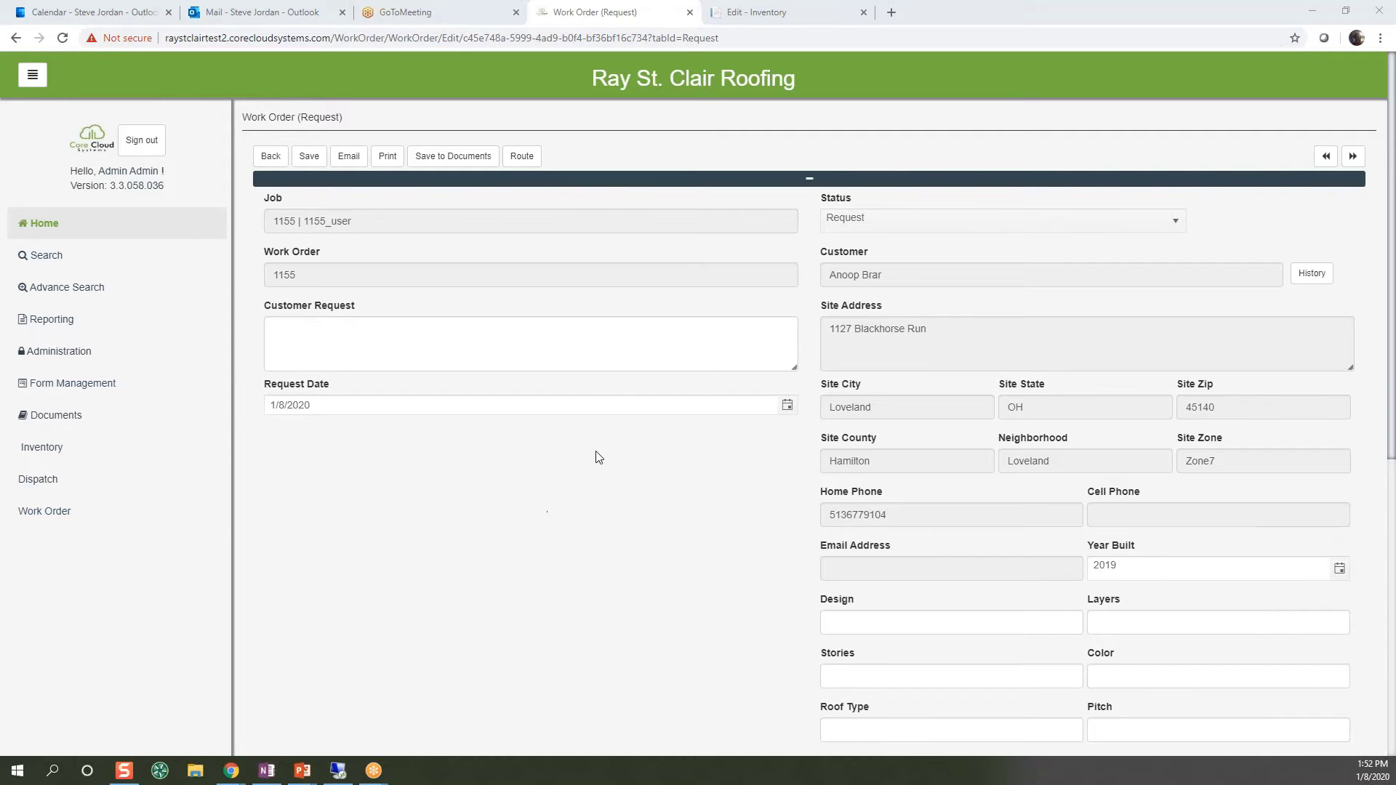
- Switch to the other inventory site, open its count worksheets and look through the available item types
click(785, 10)
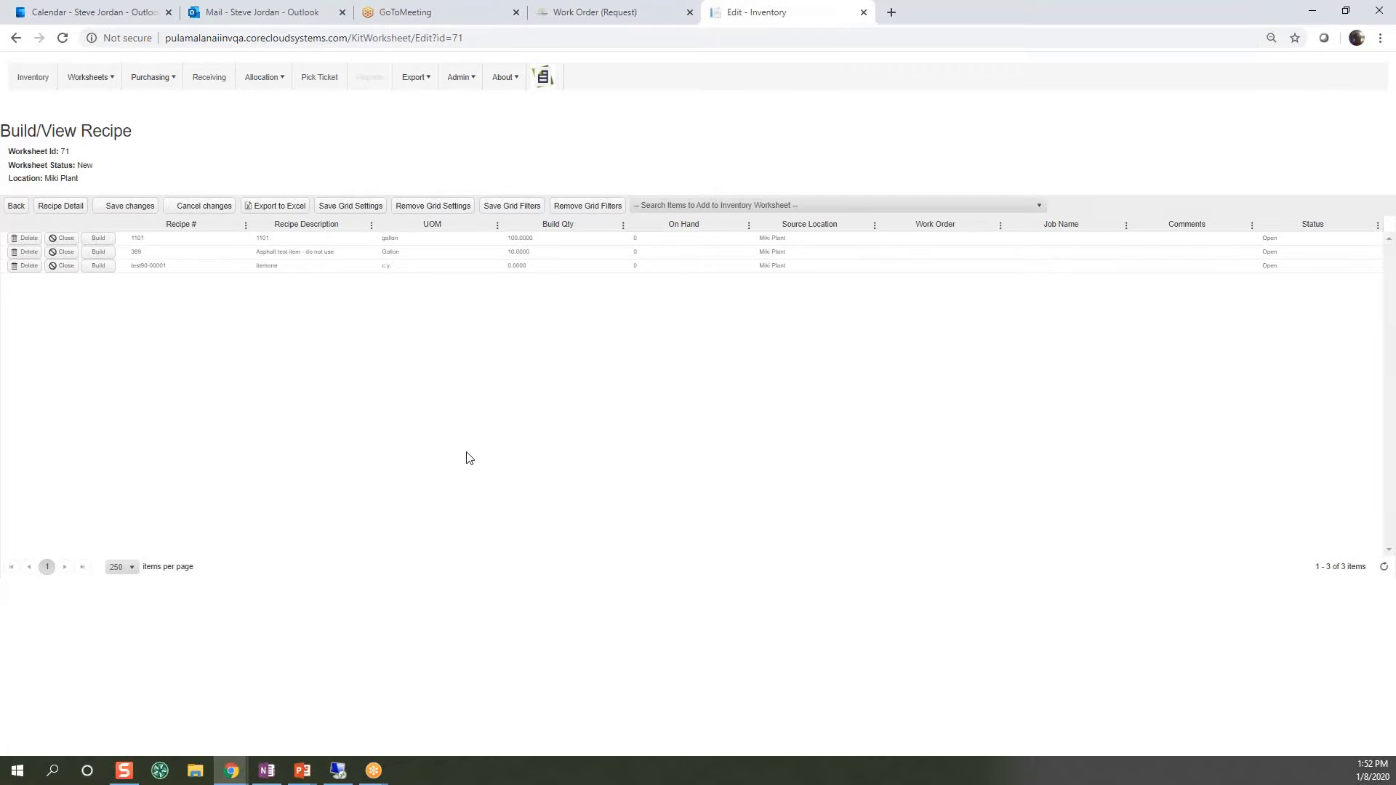
click(34, 77)
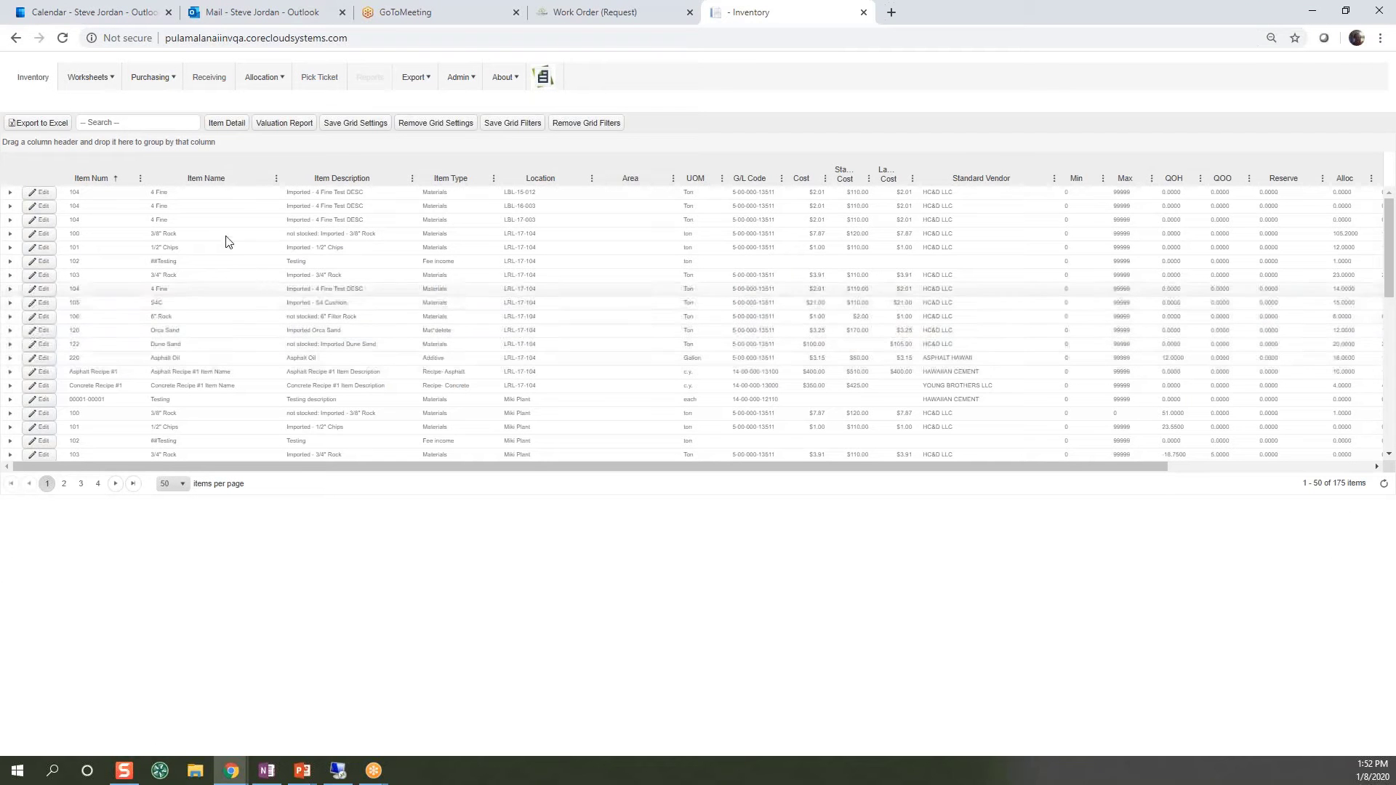
mouse_move(112, 84)
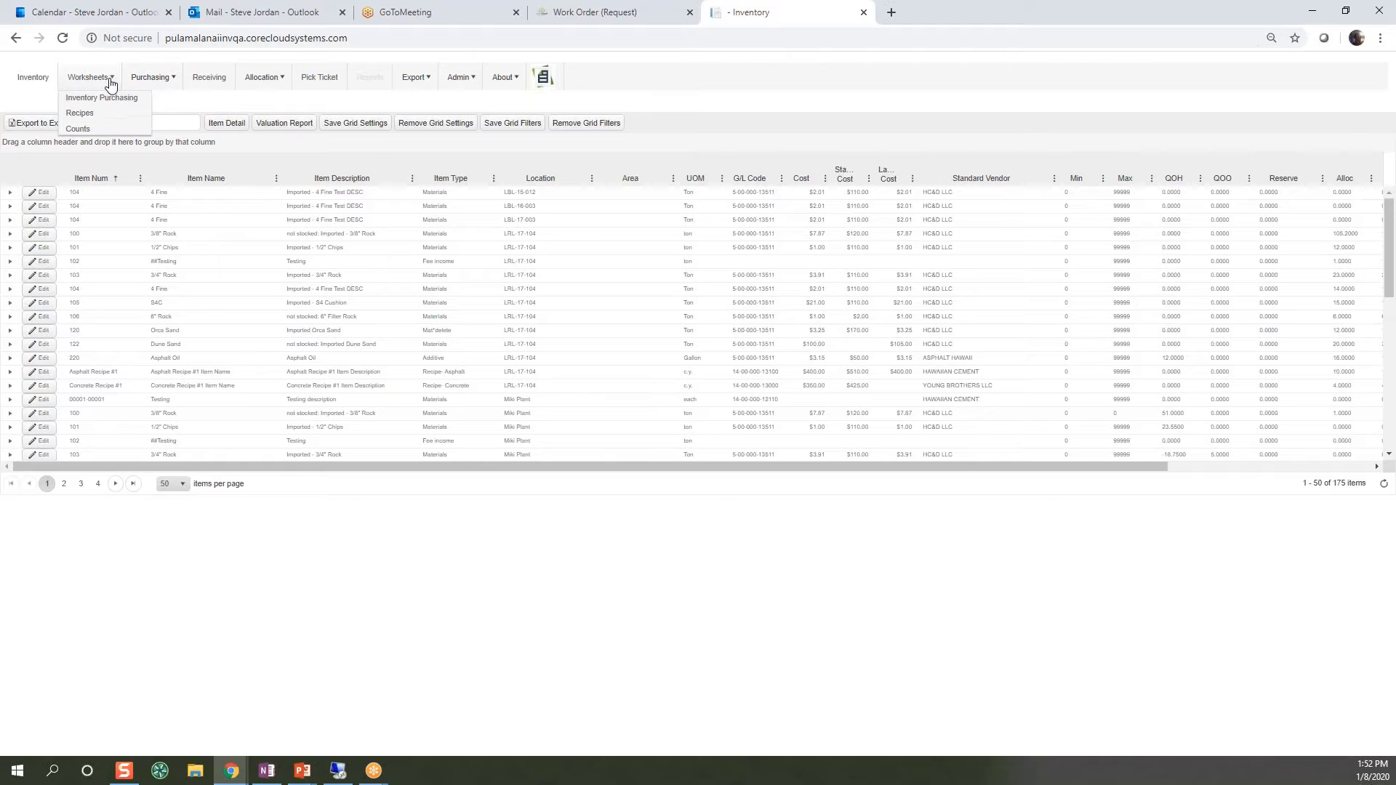
click(109, 130)
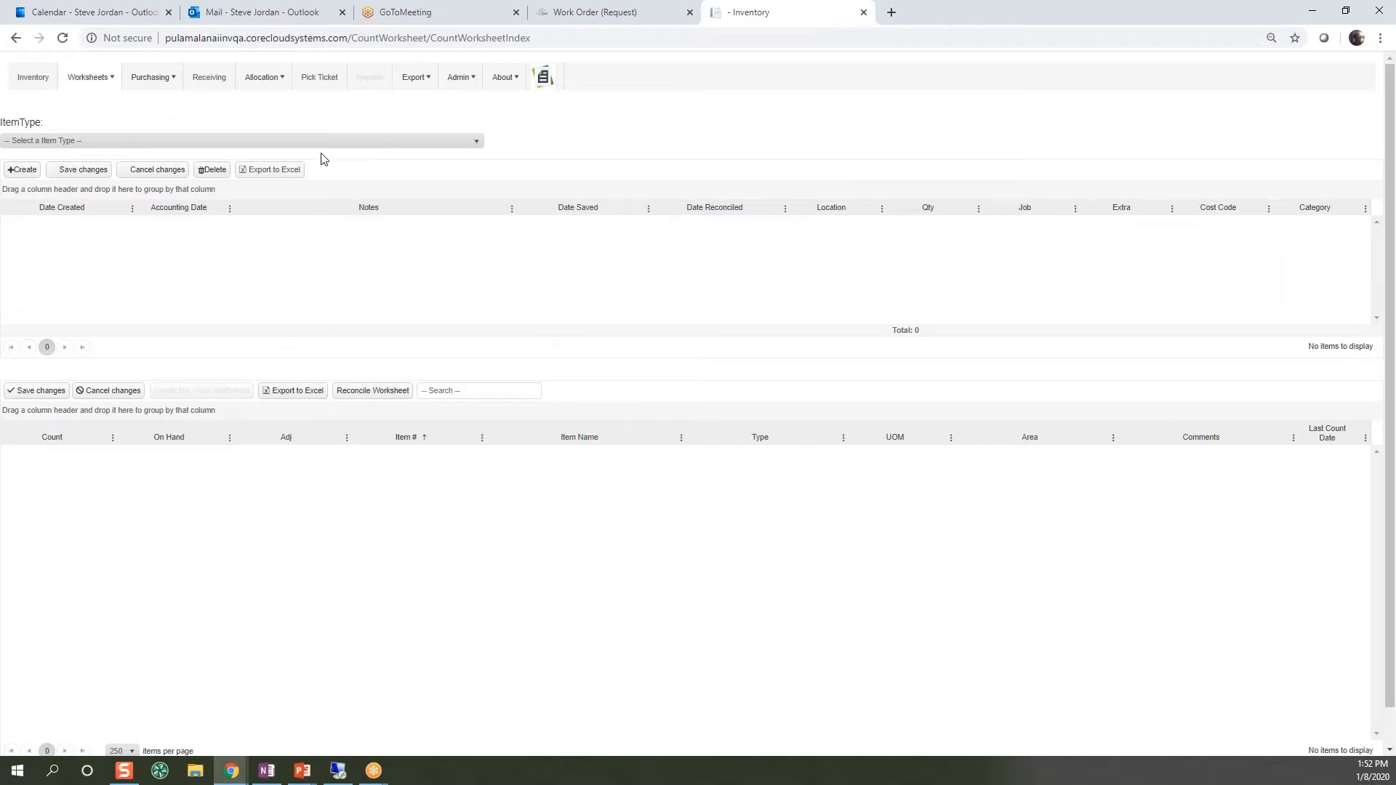
click(385, 142)
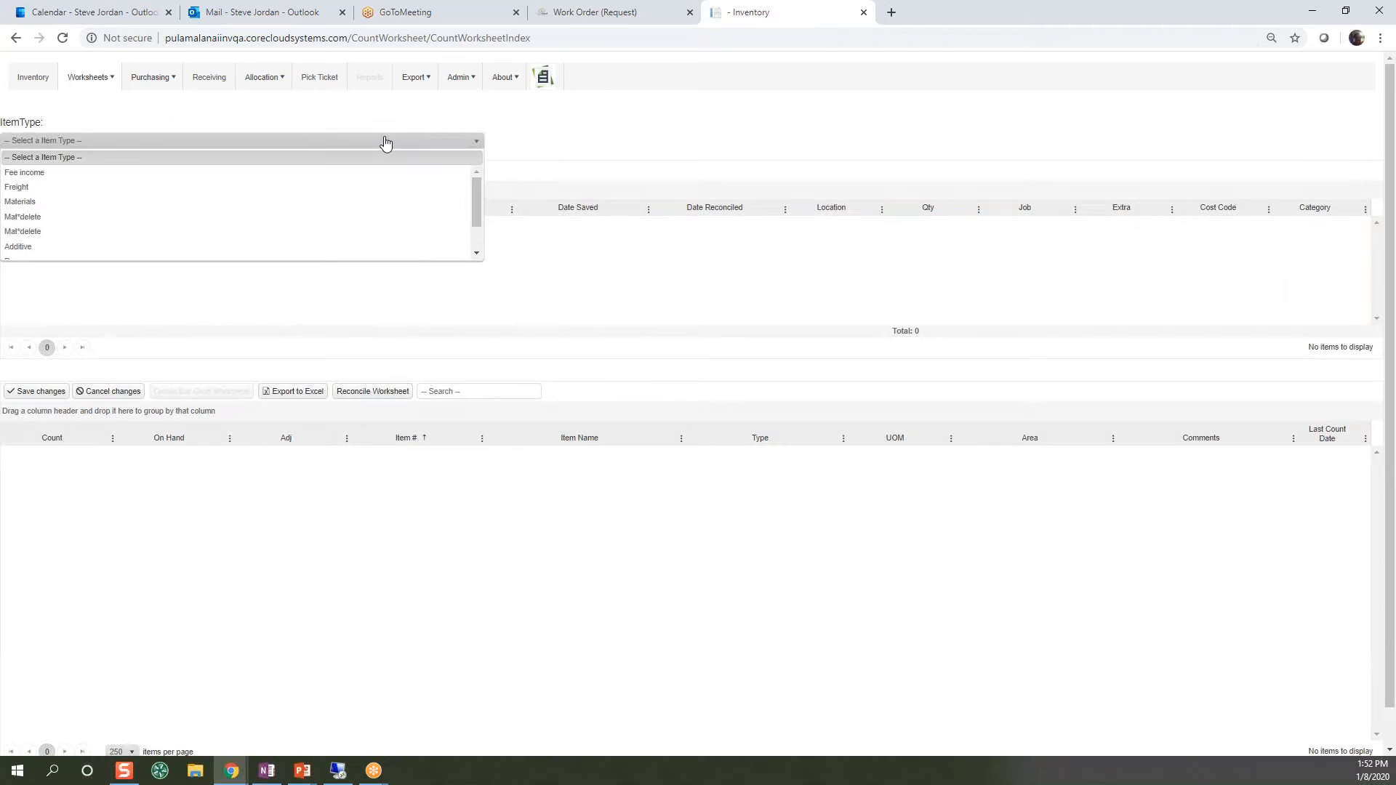
click(385, 142)
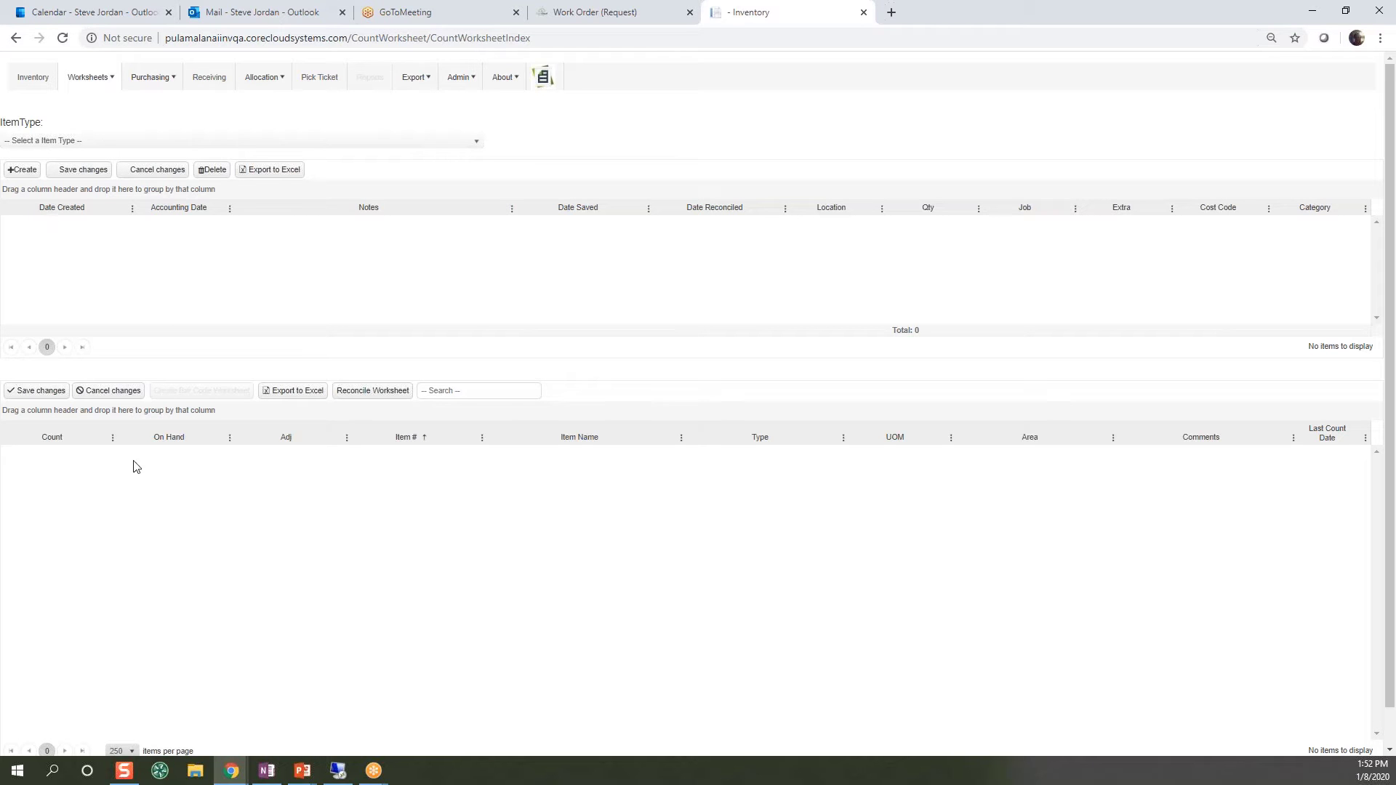
click(24, 173)
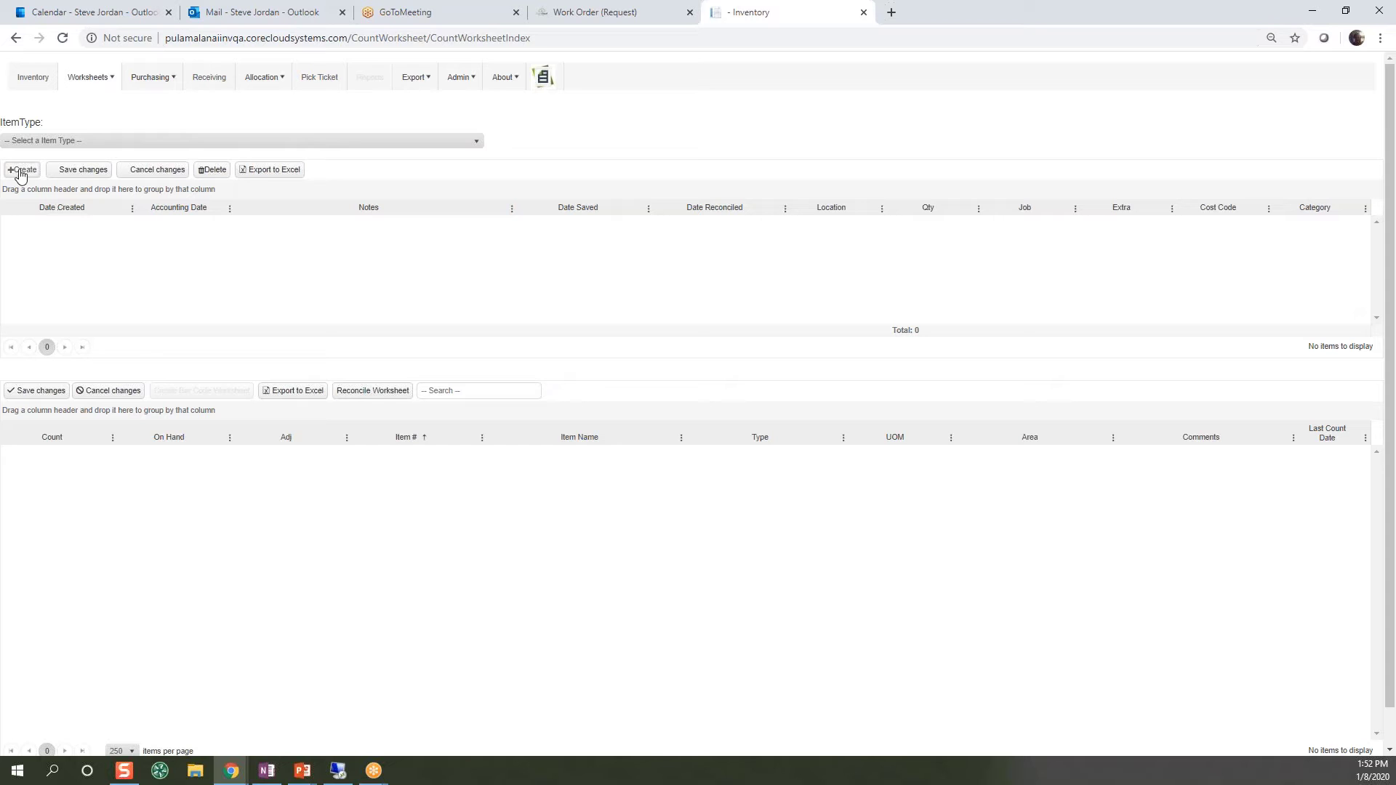
click(477, 142)
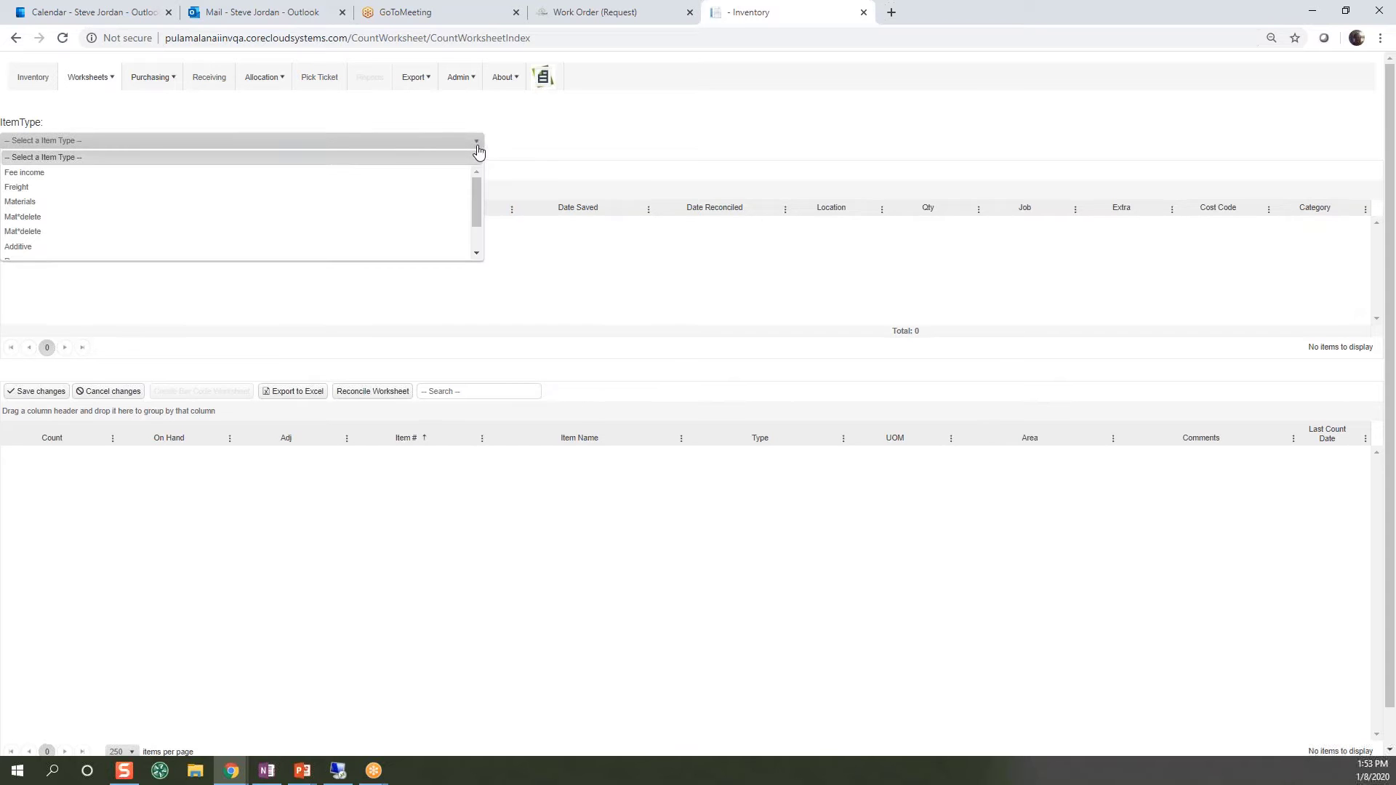
drag(477, 216, 419, 267)
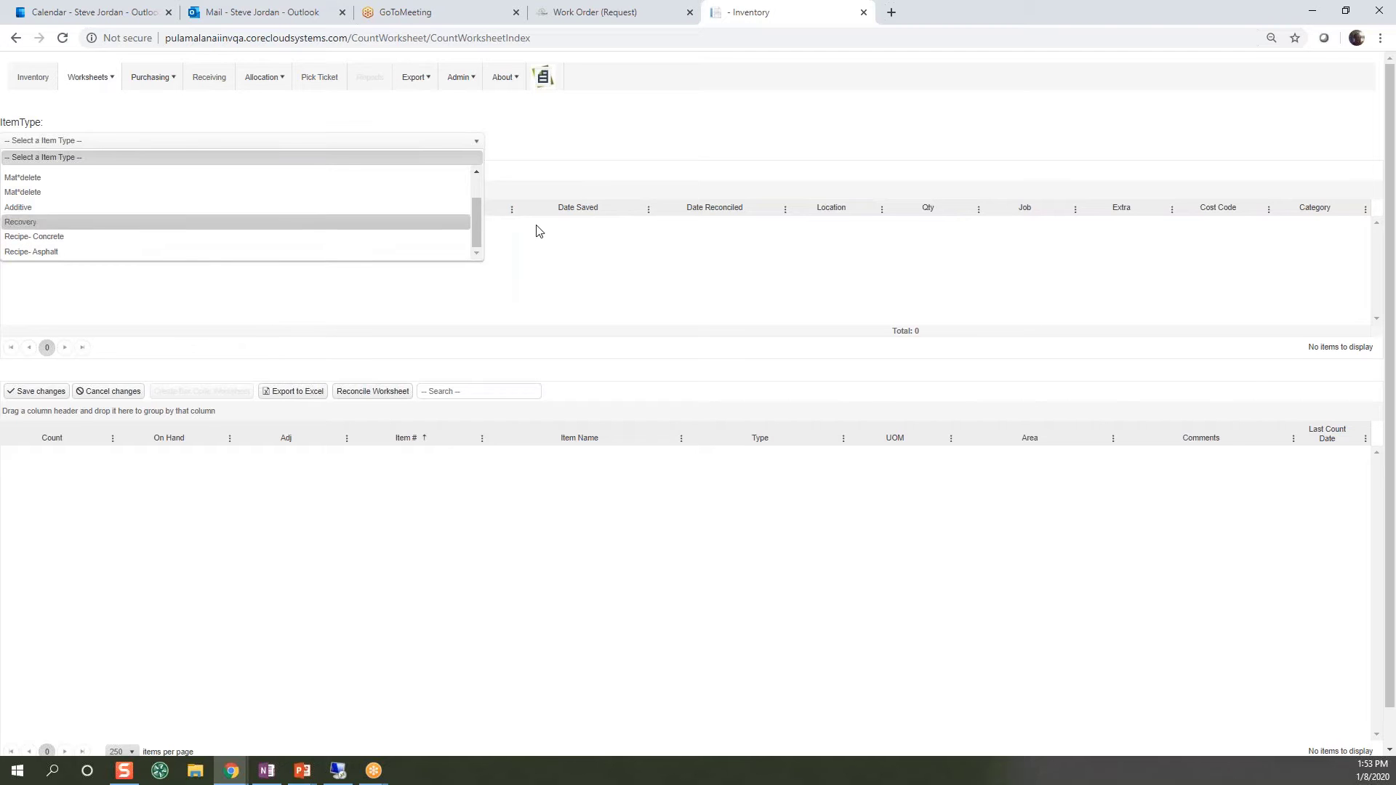
- Return to the Ray St. Clair Roofing site and open the count worksheets in its inventory module
click(607, 13)
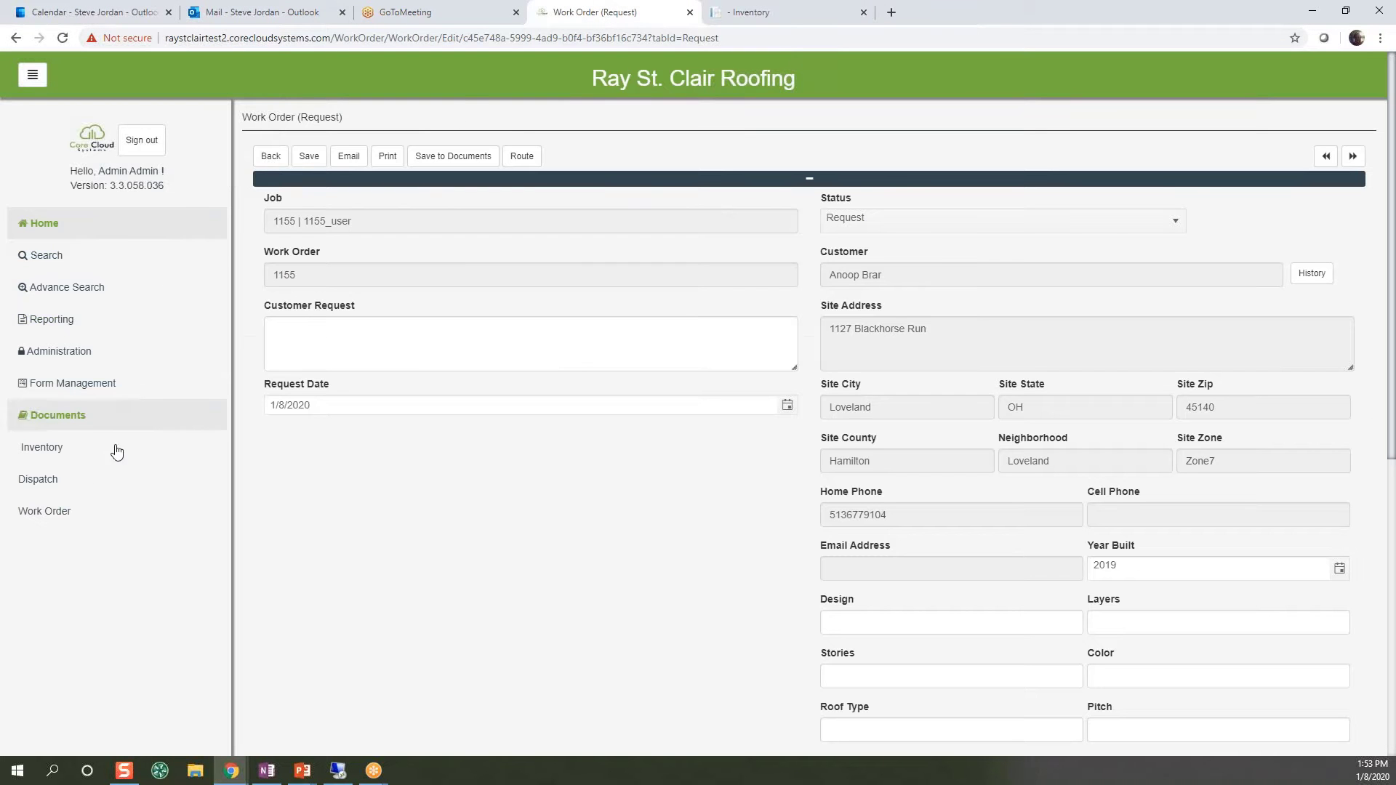
click(68, 456)
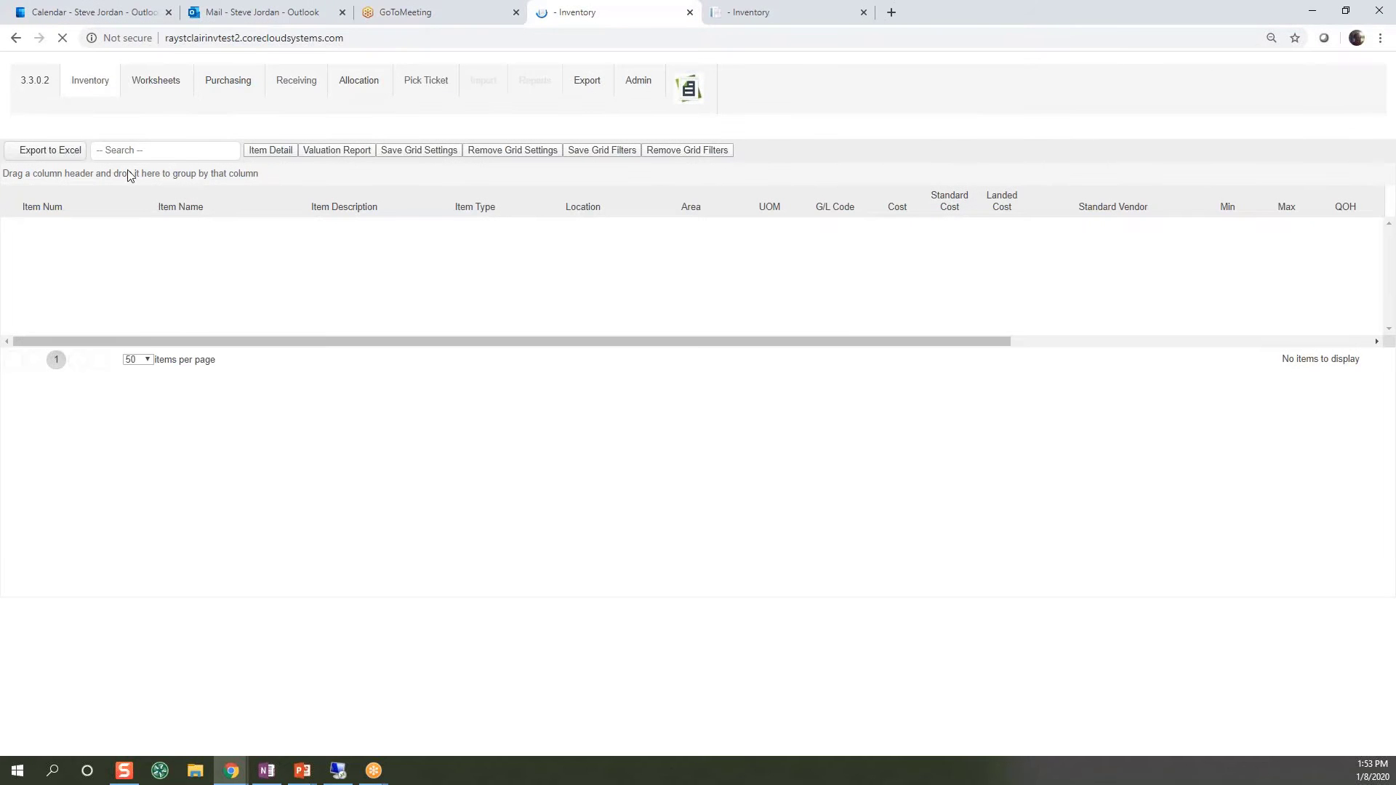
mouse_move(156, 81)
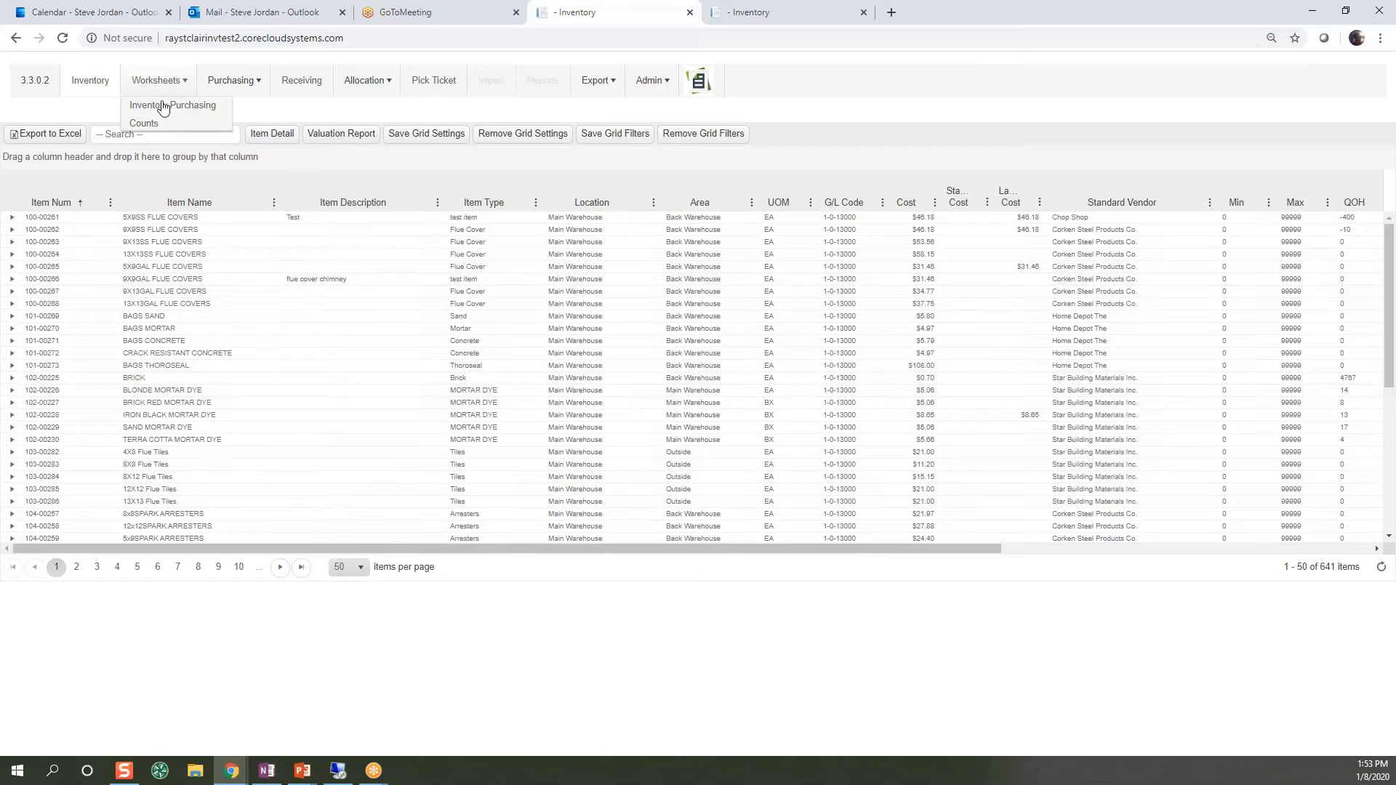
click(160, 128)
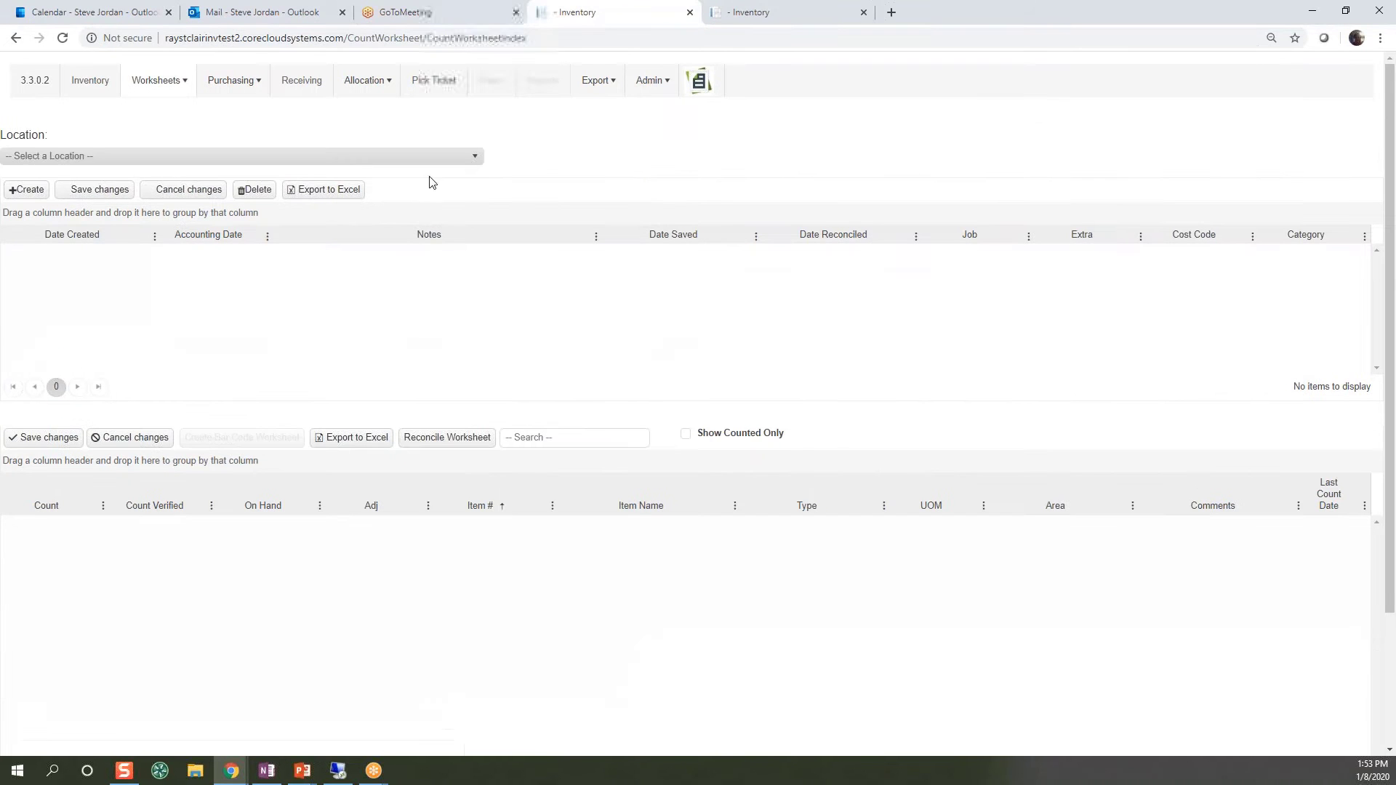
- Create a count worksheet for the location listed directly below 1000 and select it to load its items
click(478, 159)
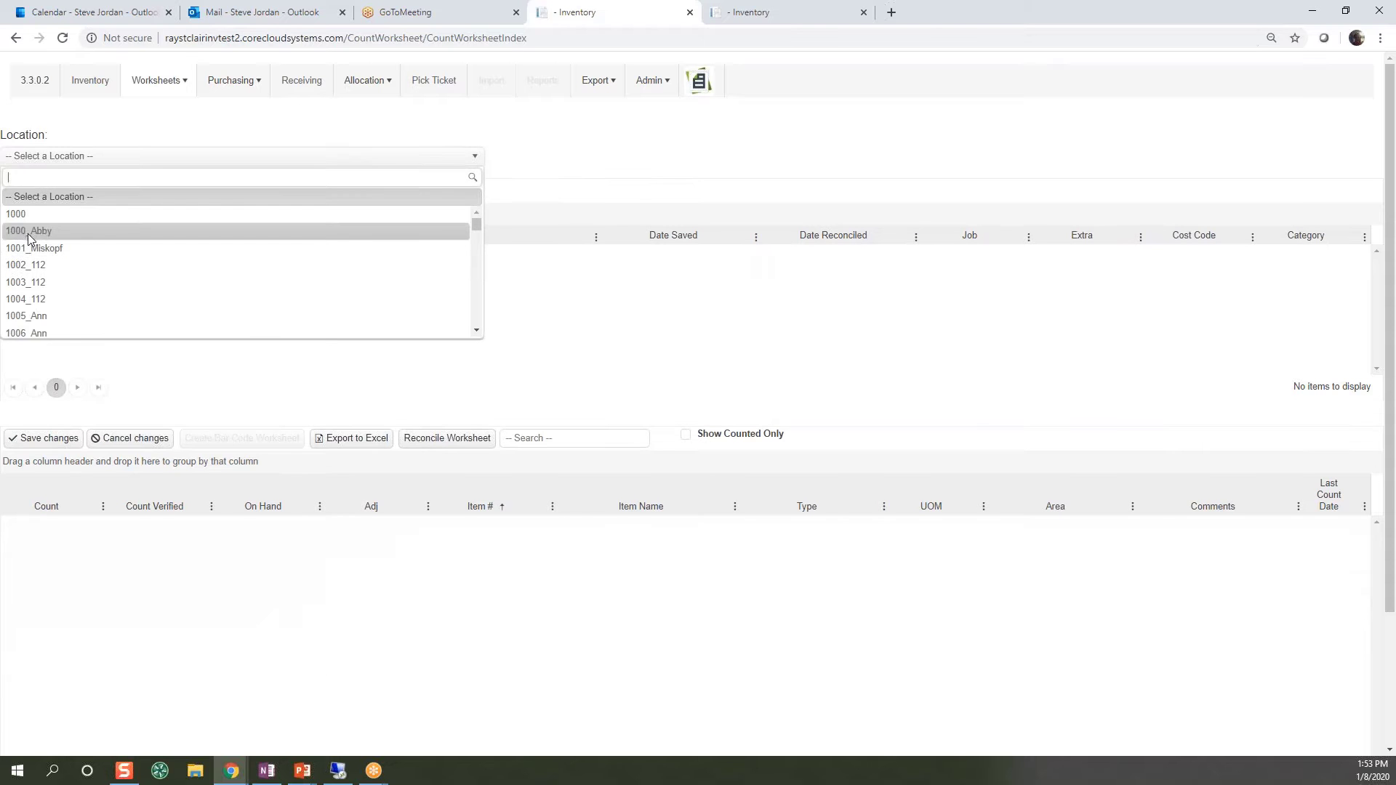
click(31, 230)
click(27, 189)
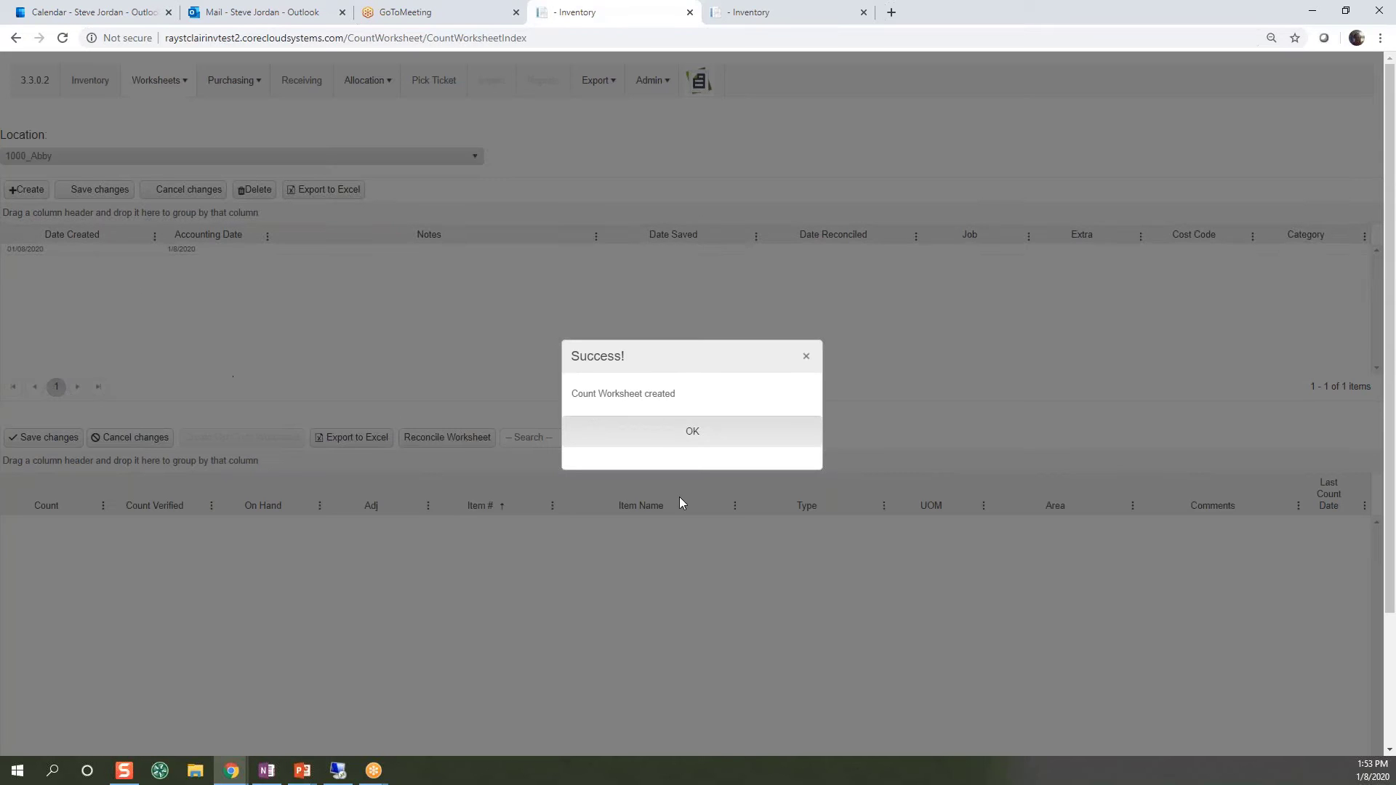
click(693, 434)
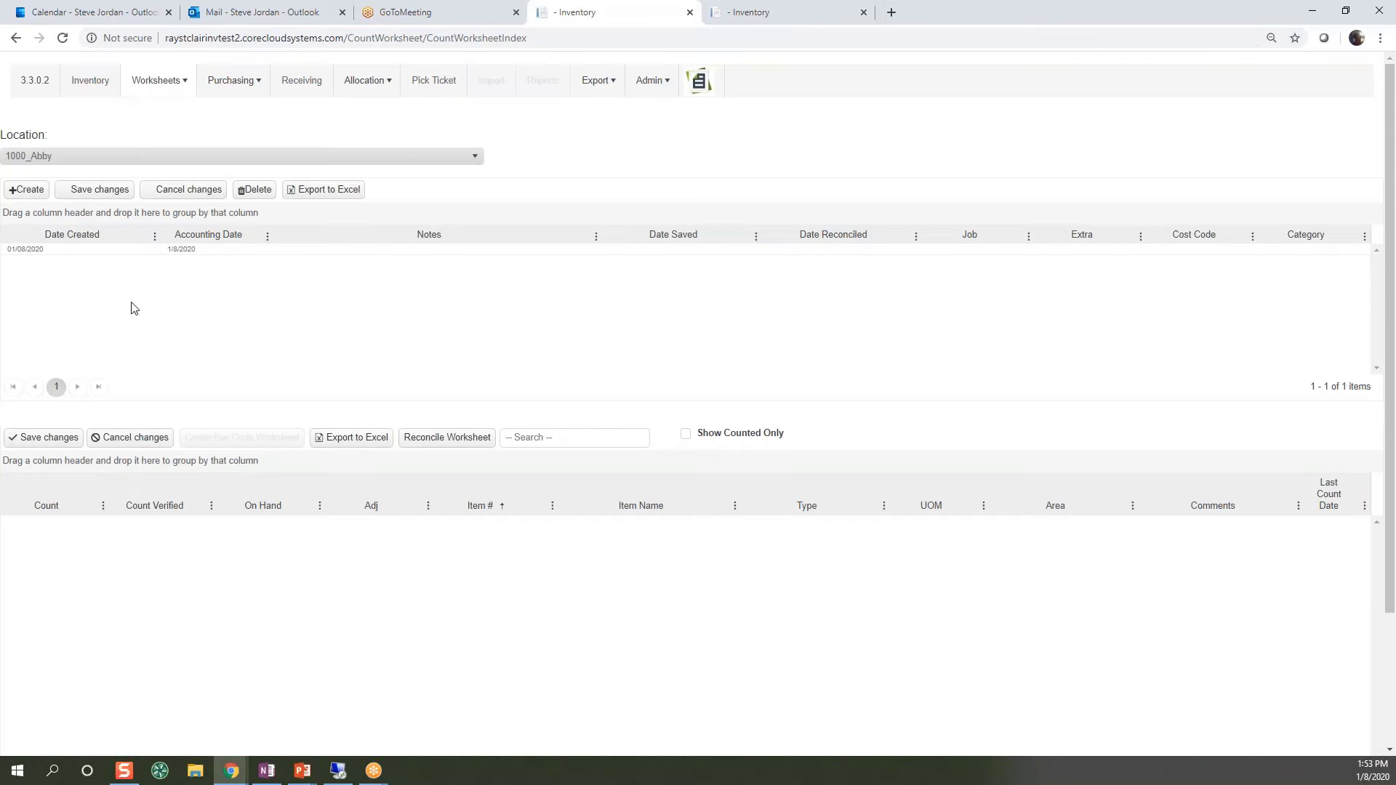
click(63, 250)
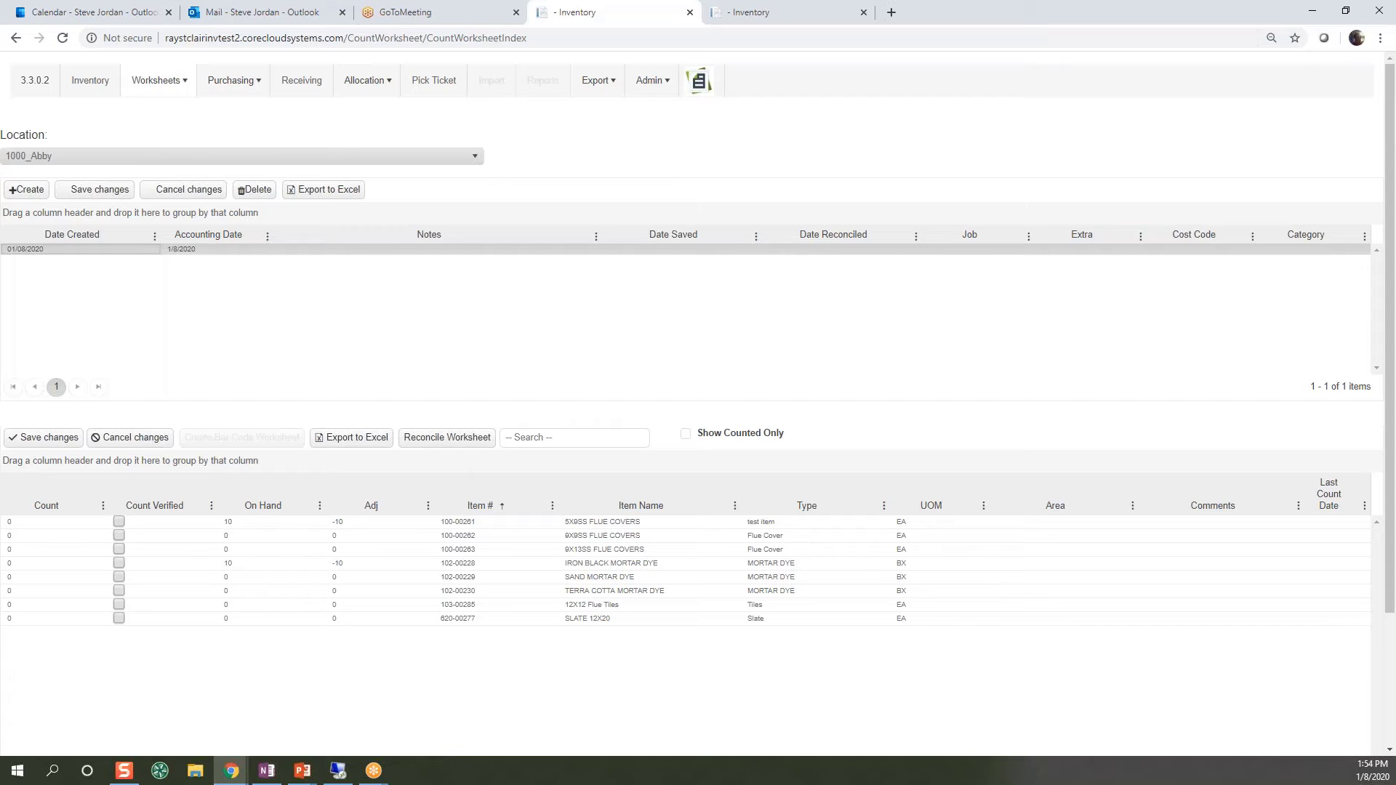
- Open the Item UOM administration list and start a new unit of measure record
mouse_move(371, 97)
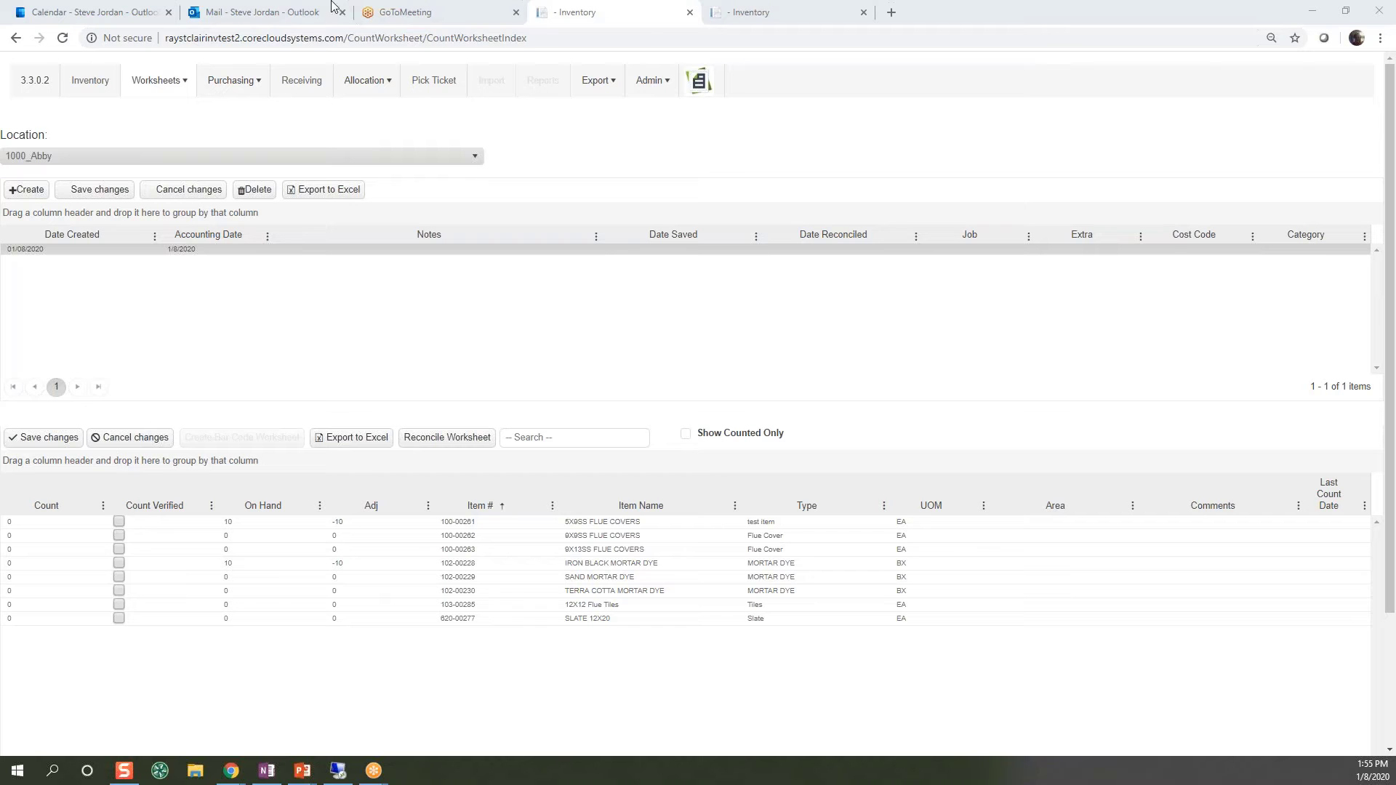
click(652, 81)
mouse_move(672, 189)
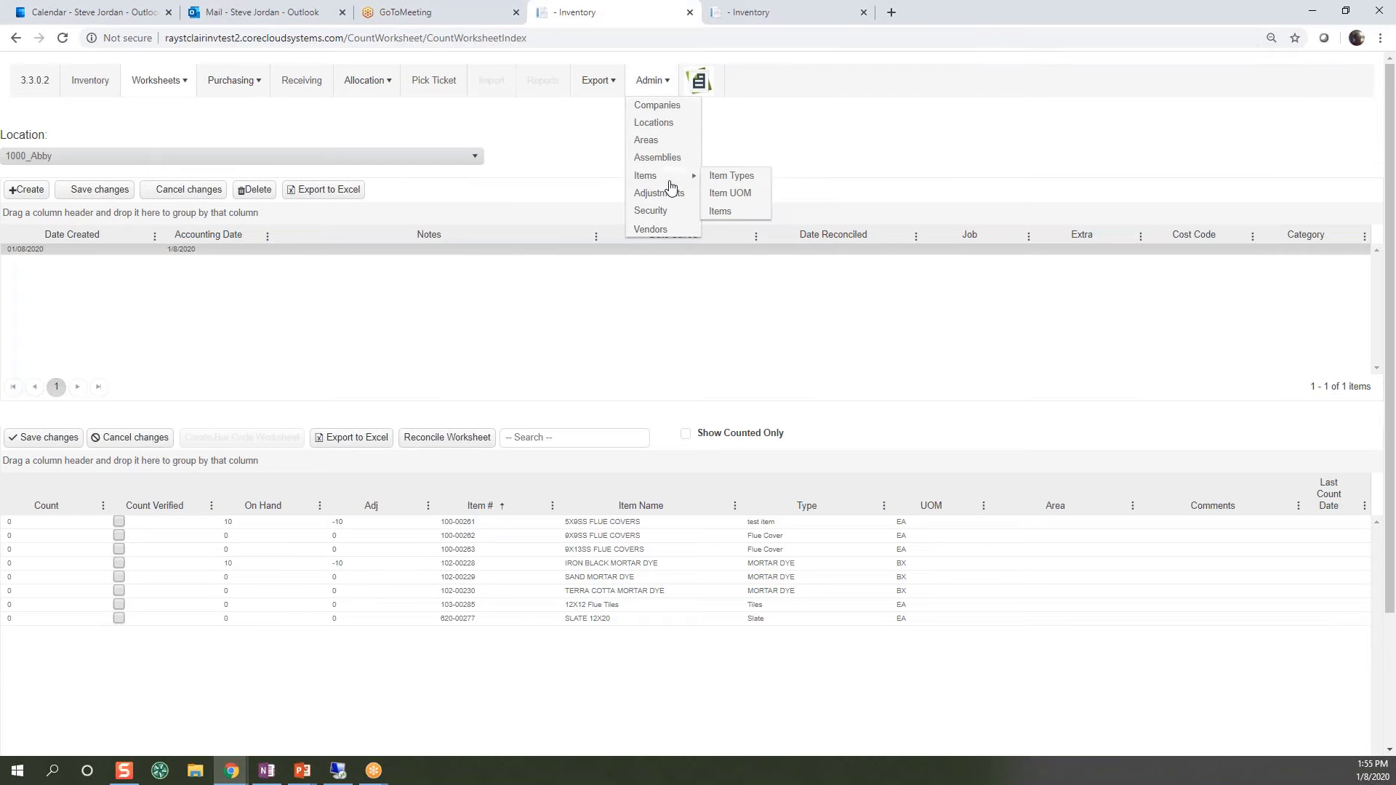
click(739, 197)
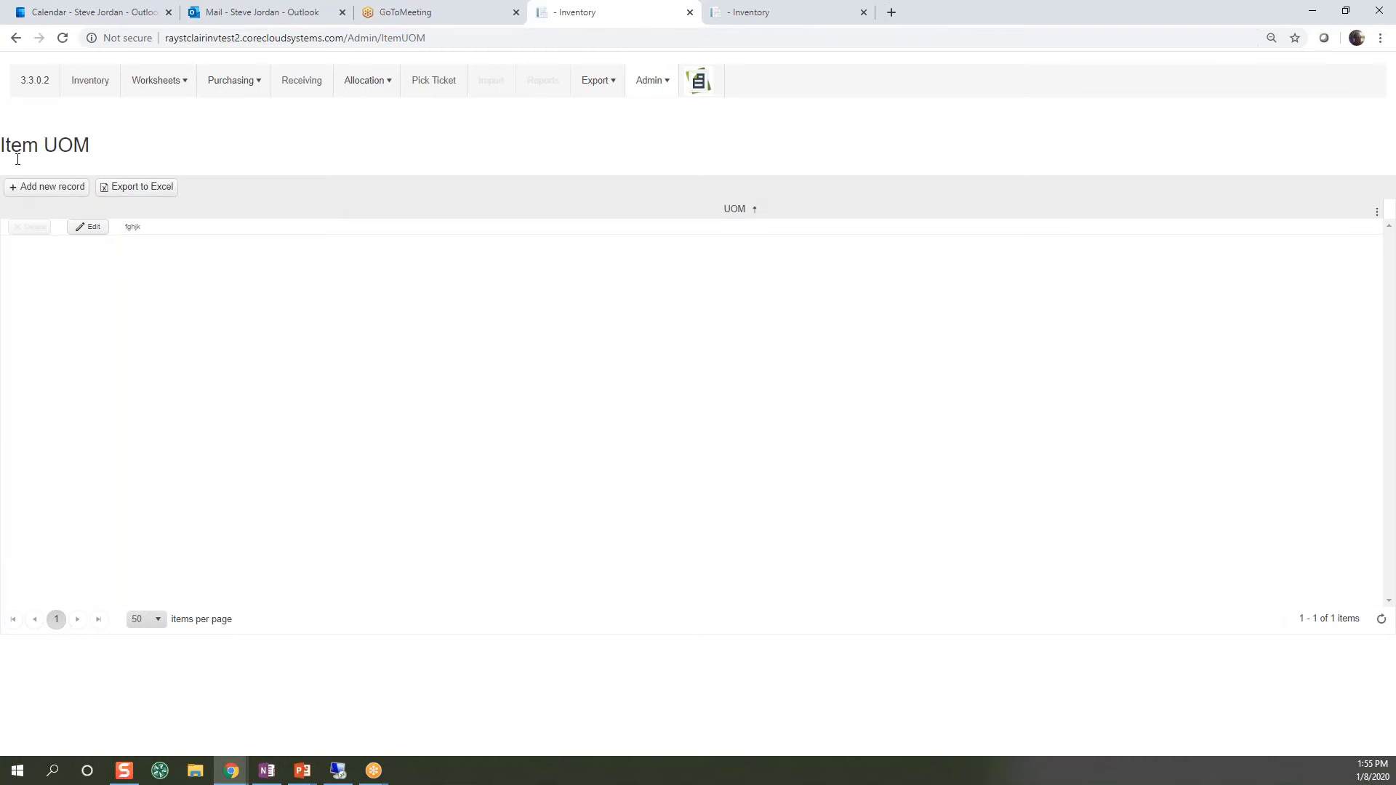
click(63, 187)
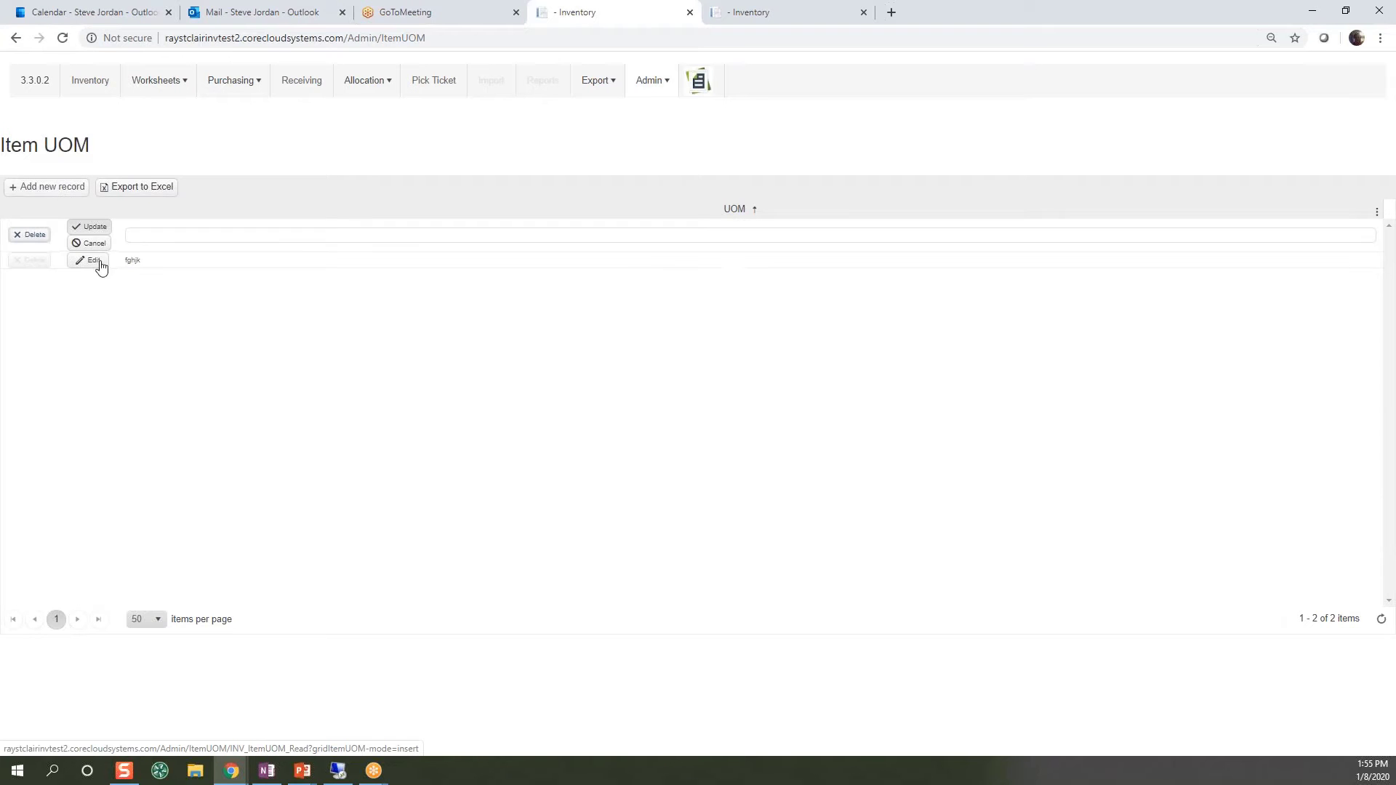